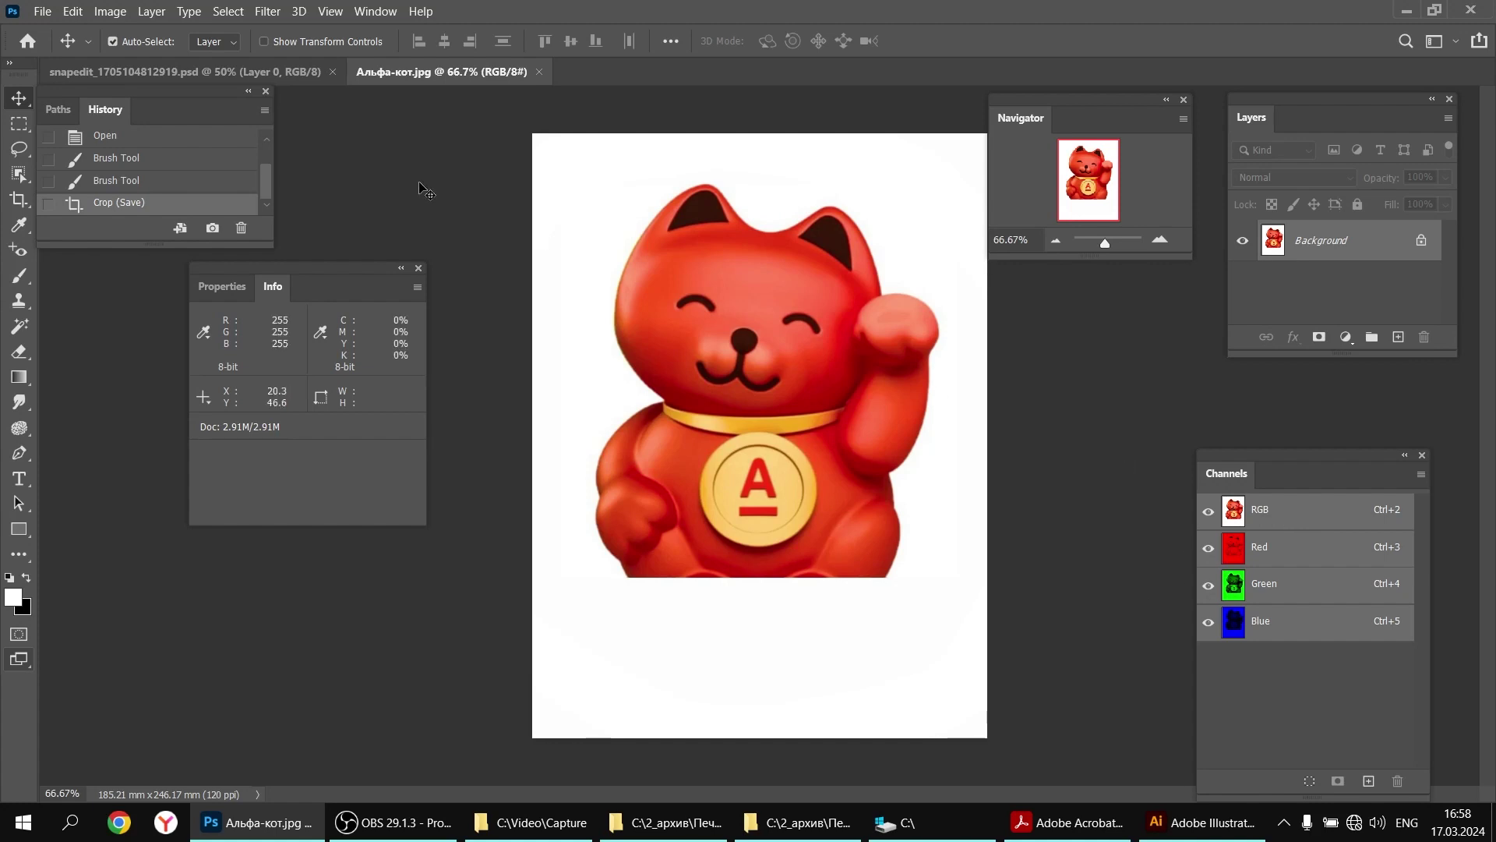
Dock the floating Info panel group directly beneath the History panel
{"action": "left_click_drag", "start_coordinate": [350, 275], "coordinate": [198, 263]}
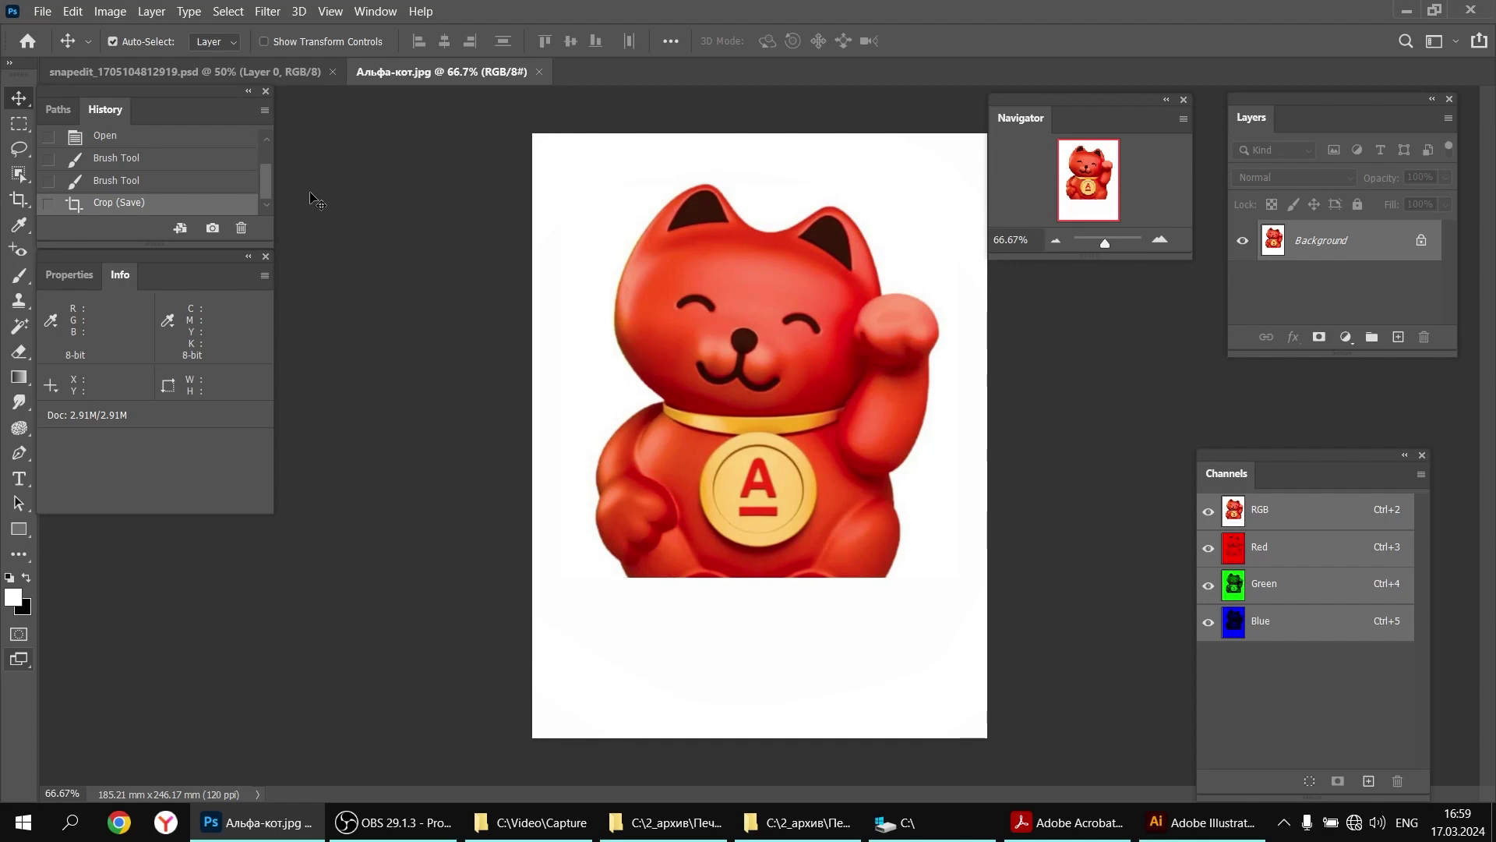
Examine the custom CMYK separation settings, comparing the gray ramp at Medium and Maximum black generation, and discard any changes
{"action": "left_click", "coordinate": [72, 12]}
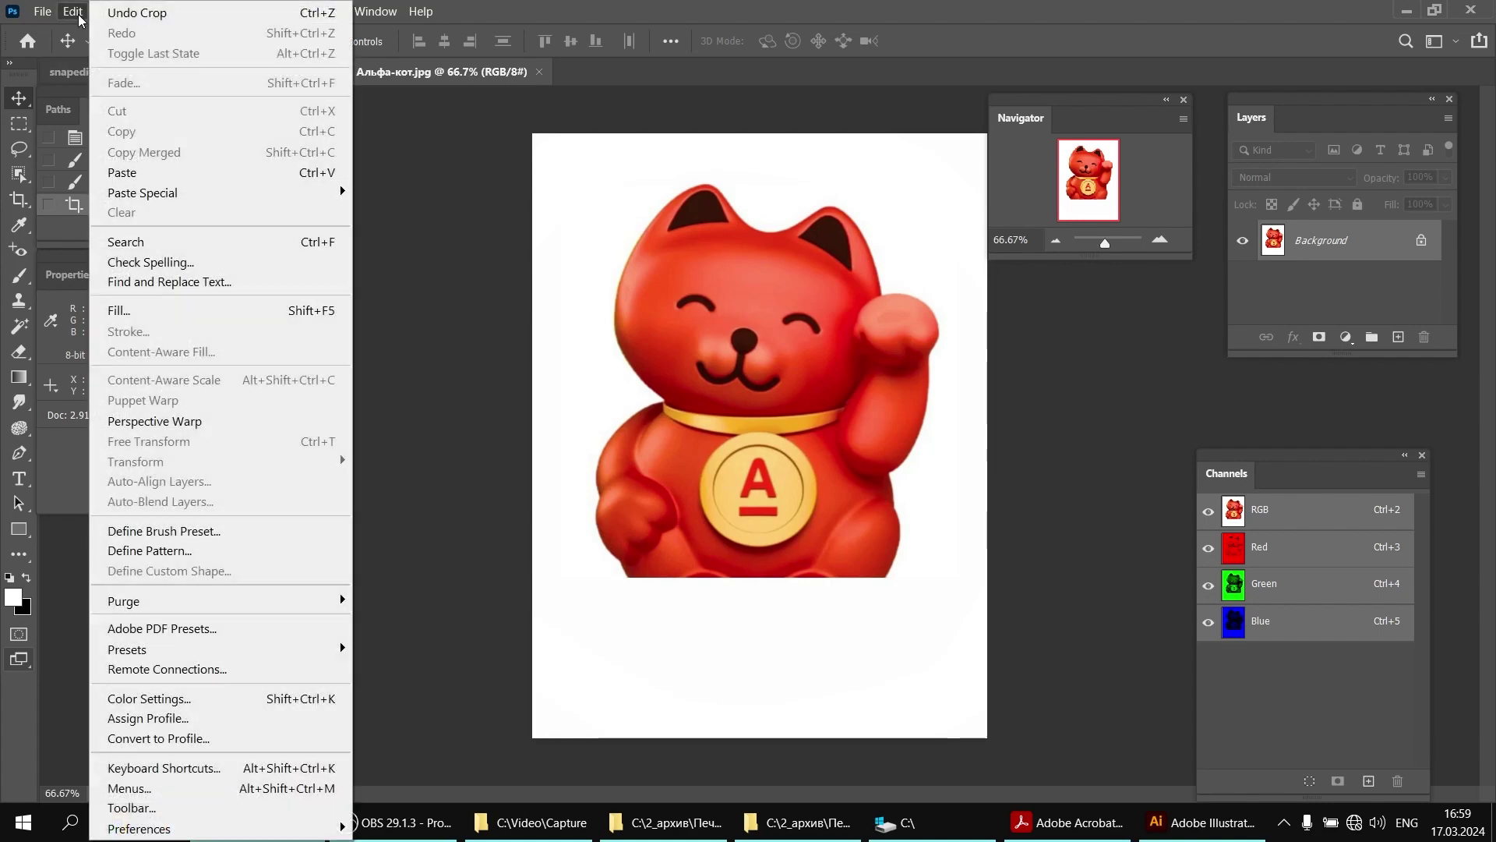
{"action": "left_click", "coordinate": [263, 698]}
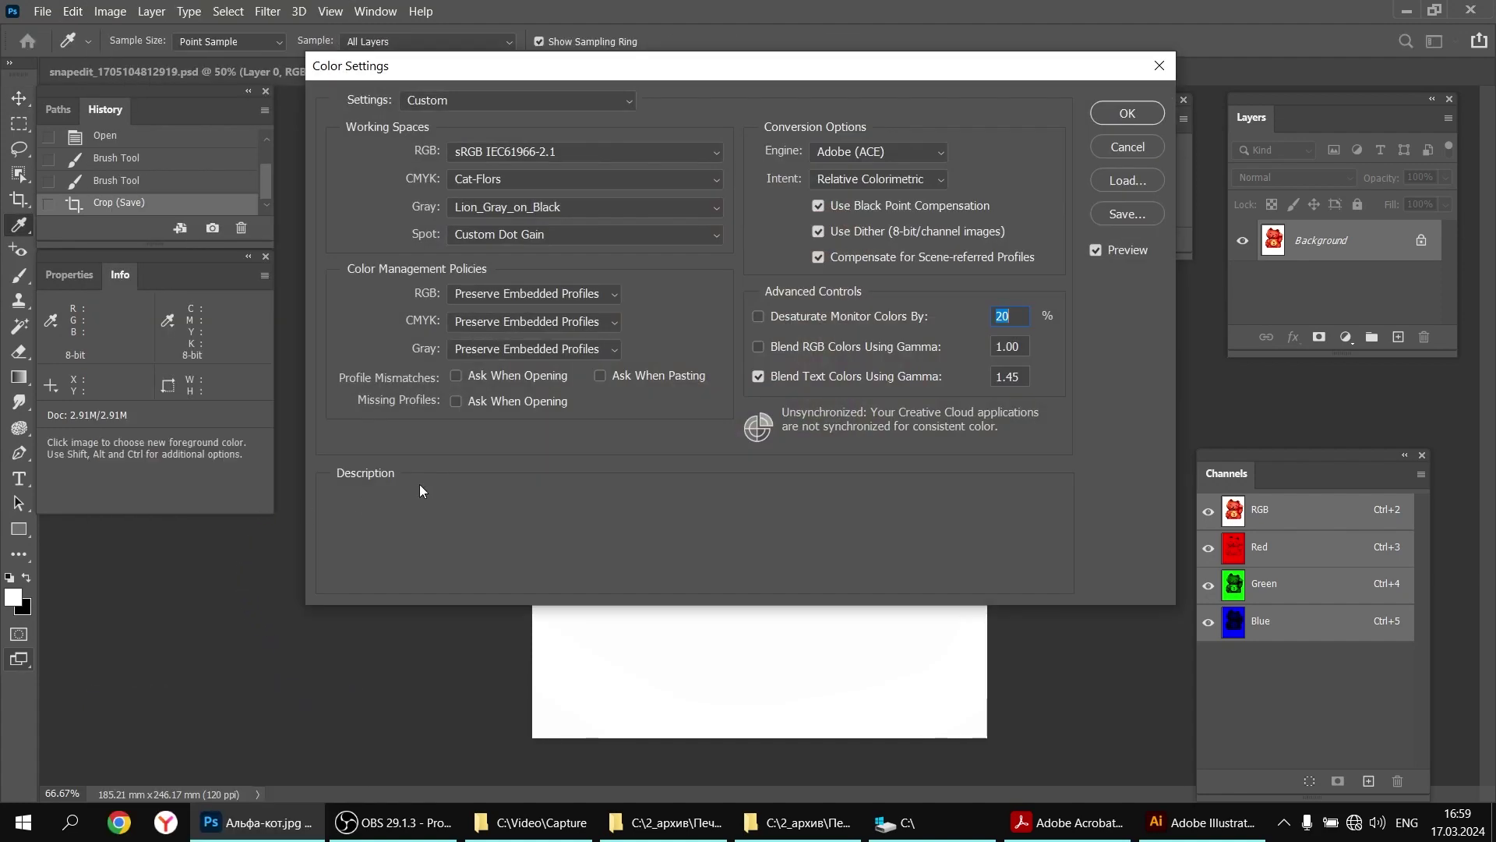
{"action": "left_click", "coordinate": [573, 181]}
{"action": "left_click", "coordinate": [561, 204]}
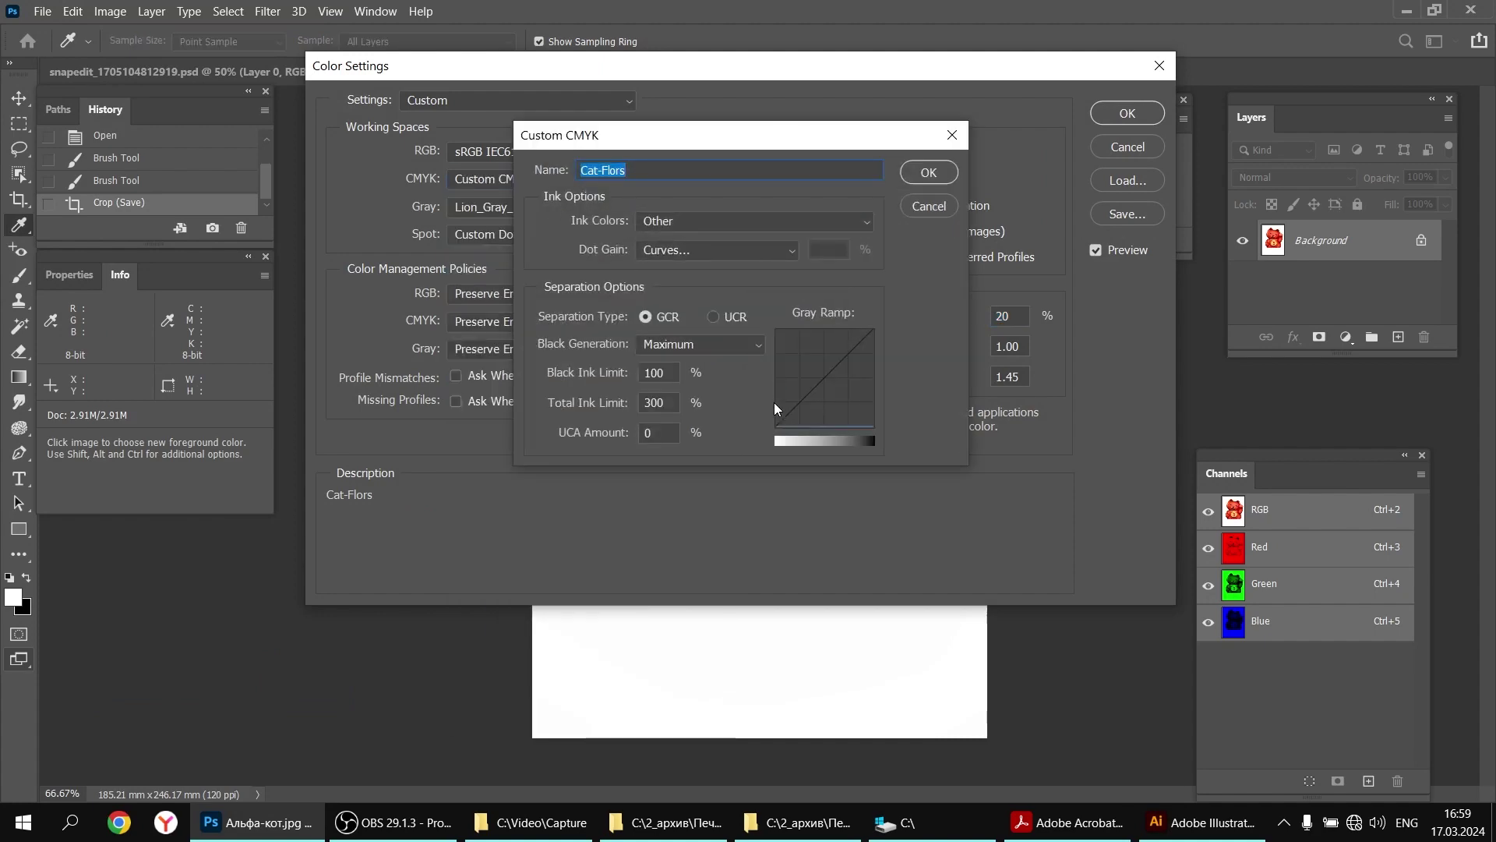
{"action": "left_click", "coordinate": [754, 354]}
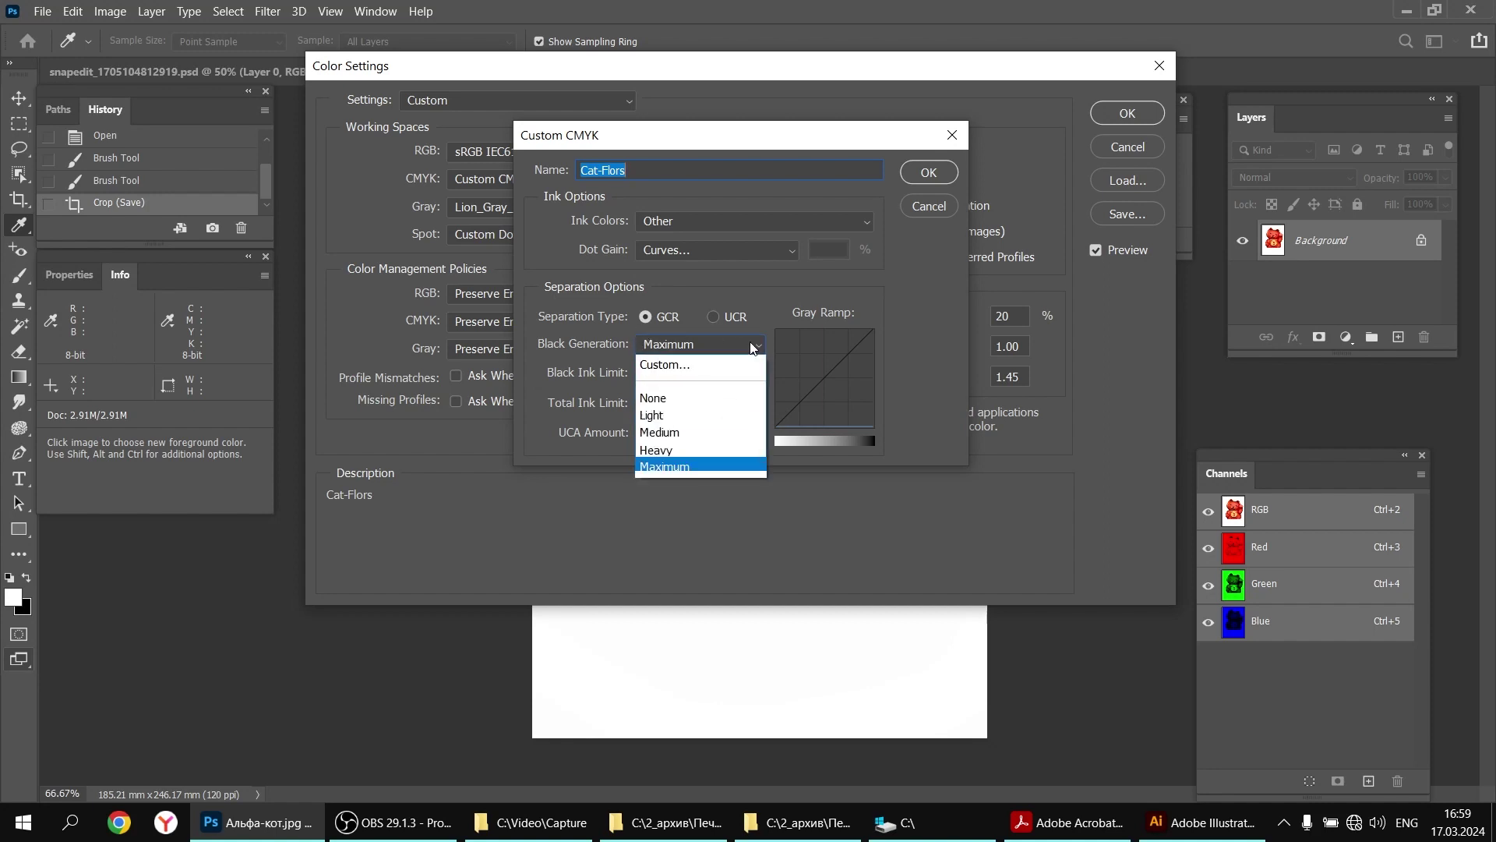
{"action": "left_click", "coordinate": [699, 430]}
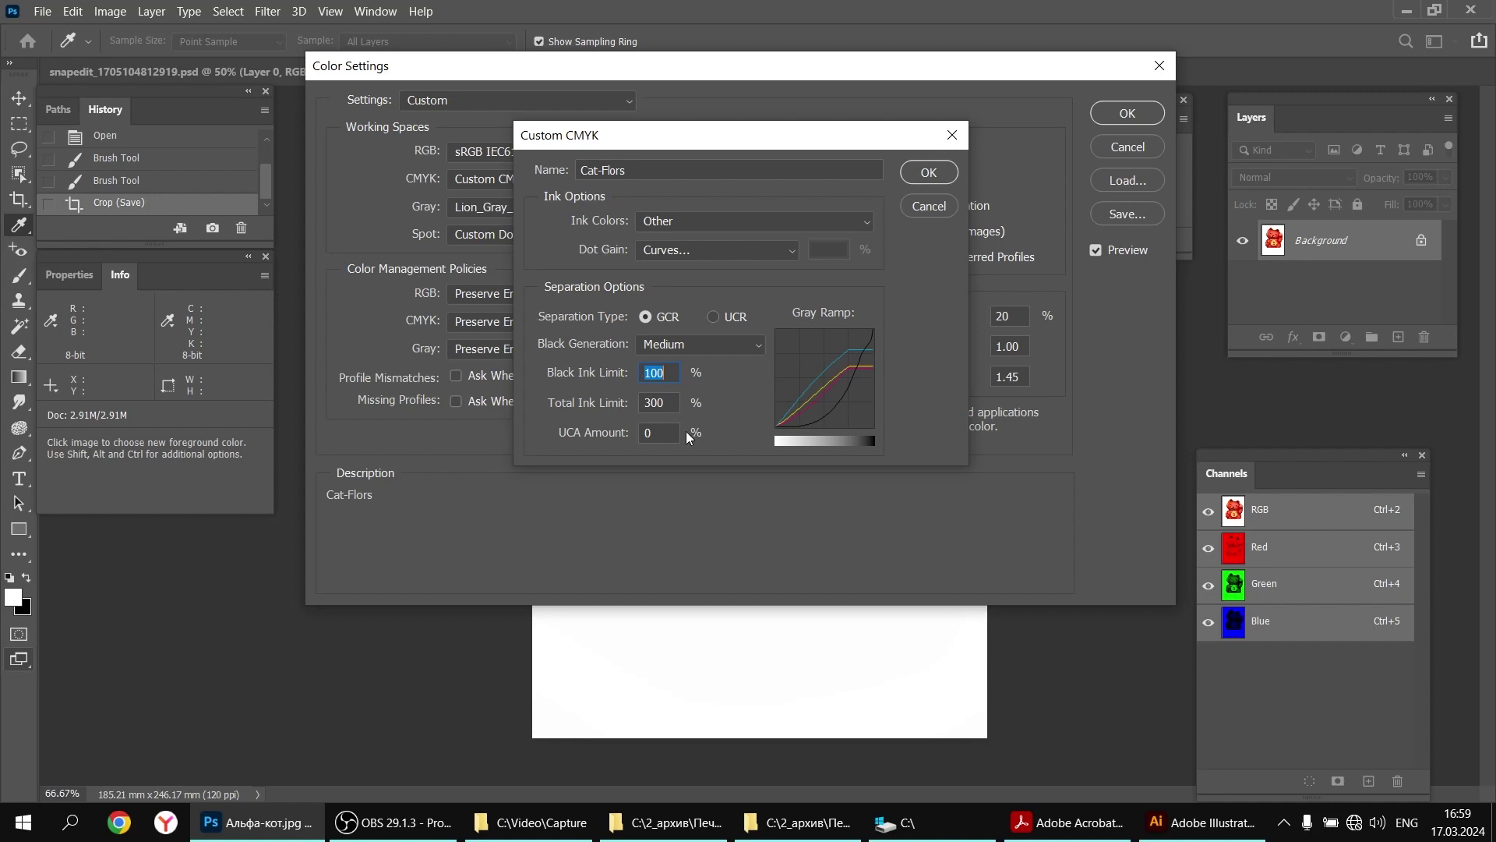
{"action": "left_click", "coordinate": [706, 351]}
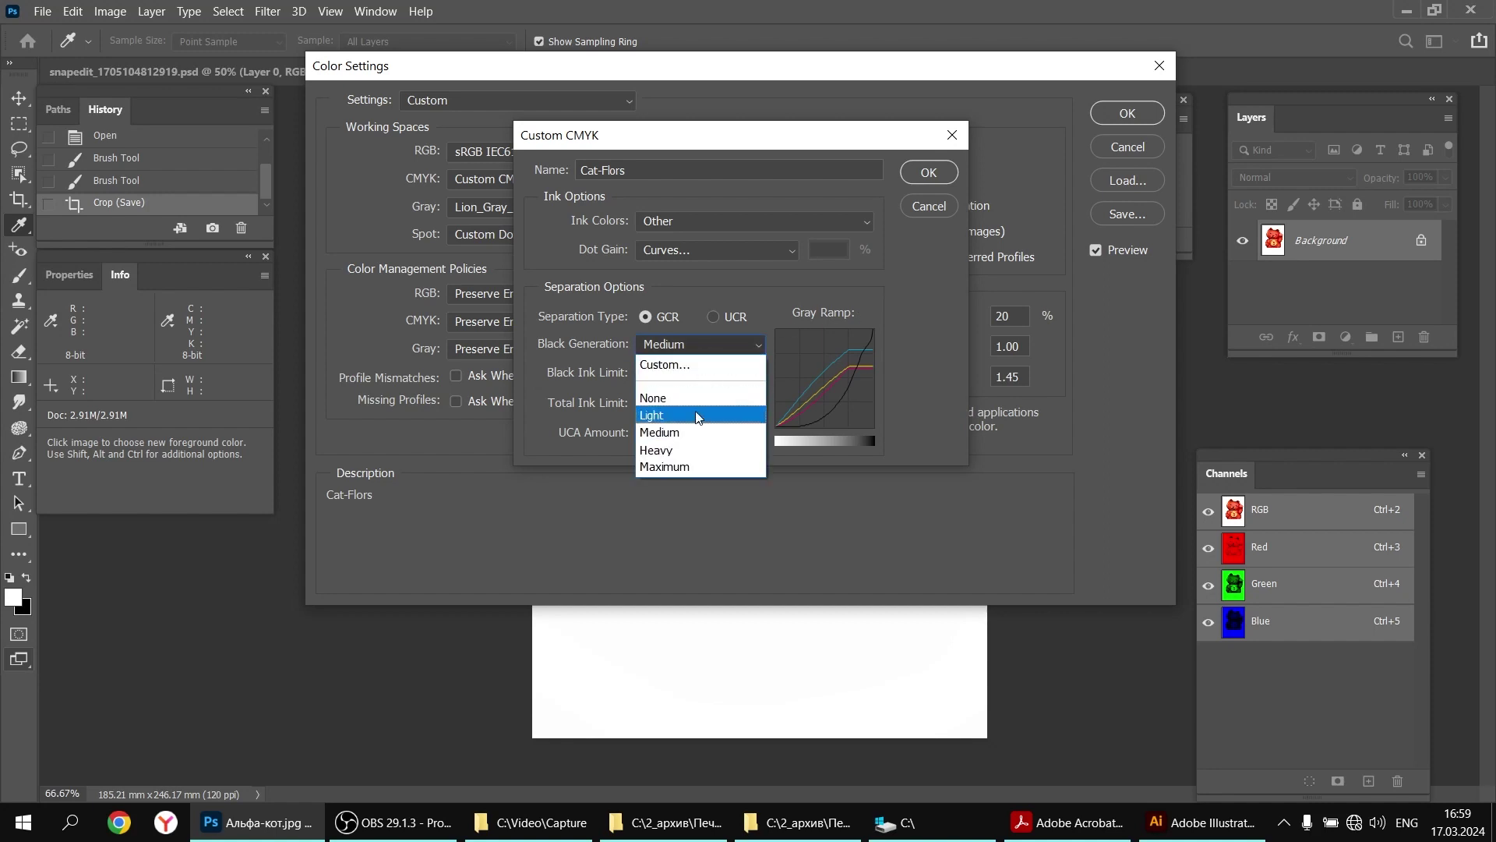
{"action": "left_click", "coordinate": [696, 467]}
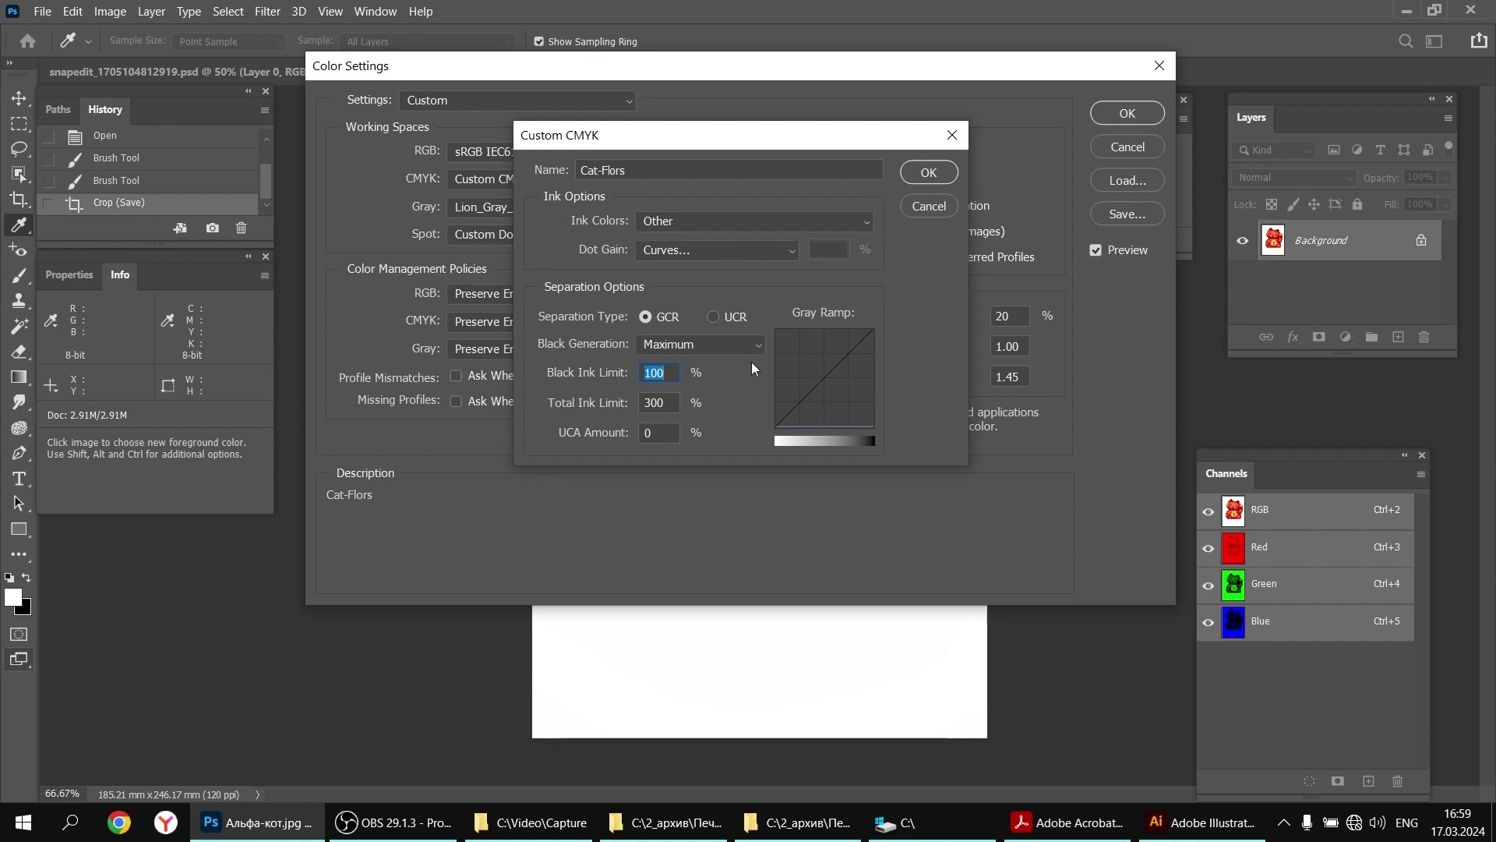
{"action": "left_click", "coordinate": [926, 207]}
{"action": "left_click", "coordinate": [1124, 149]}
{"action": "key", "text": "v"}
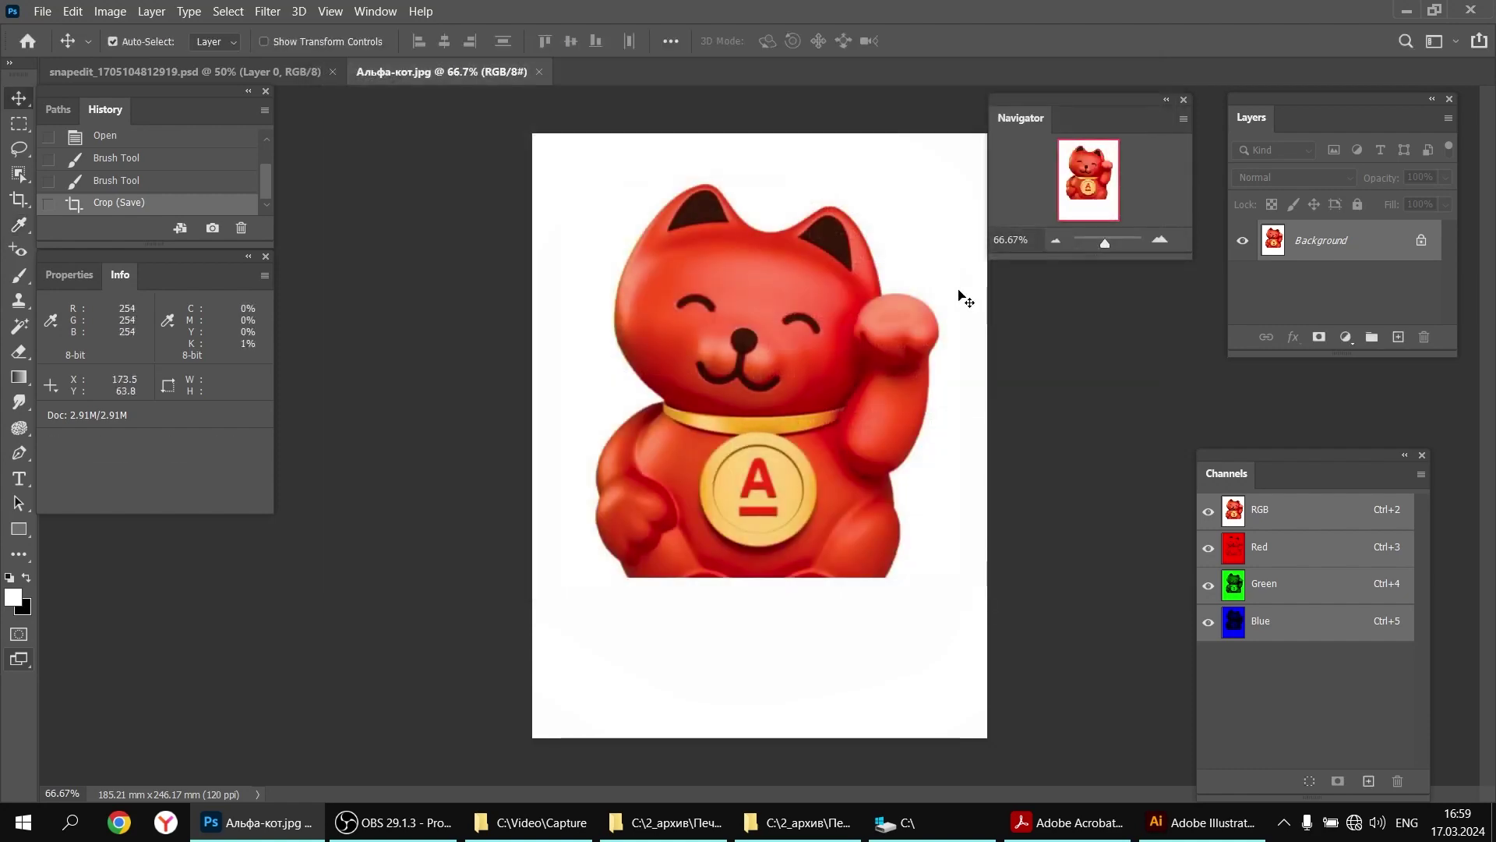
Convert the cat image to CMYK Color mode
{"action": "left_click", "coordinate": [116, 12]}
{"action": "mouse_move", "coordinate": [129, 35]}
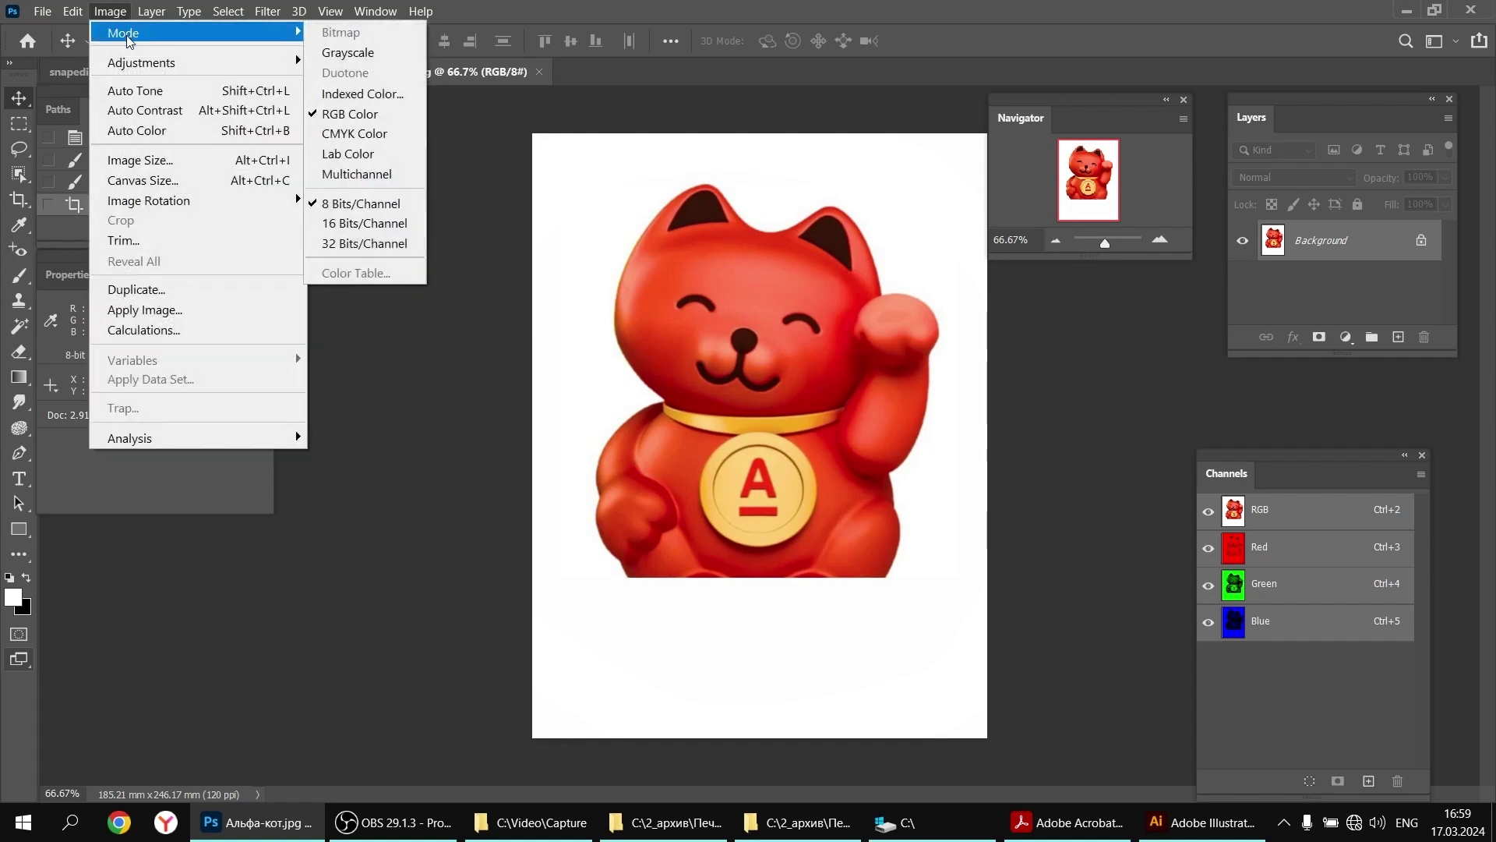
{"action": "left_click", "coordinate": [366, 138]}
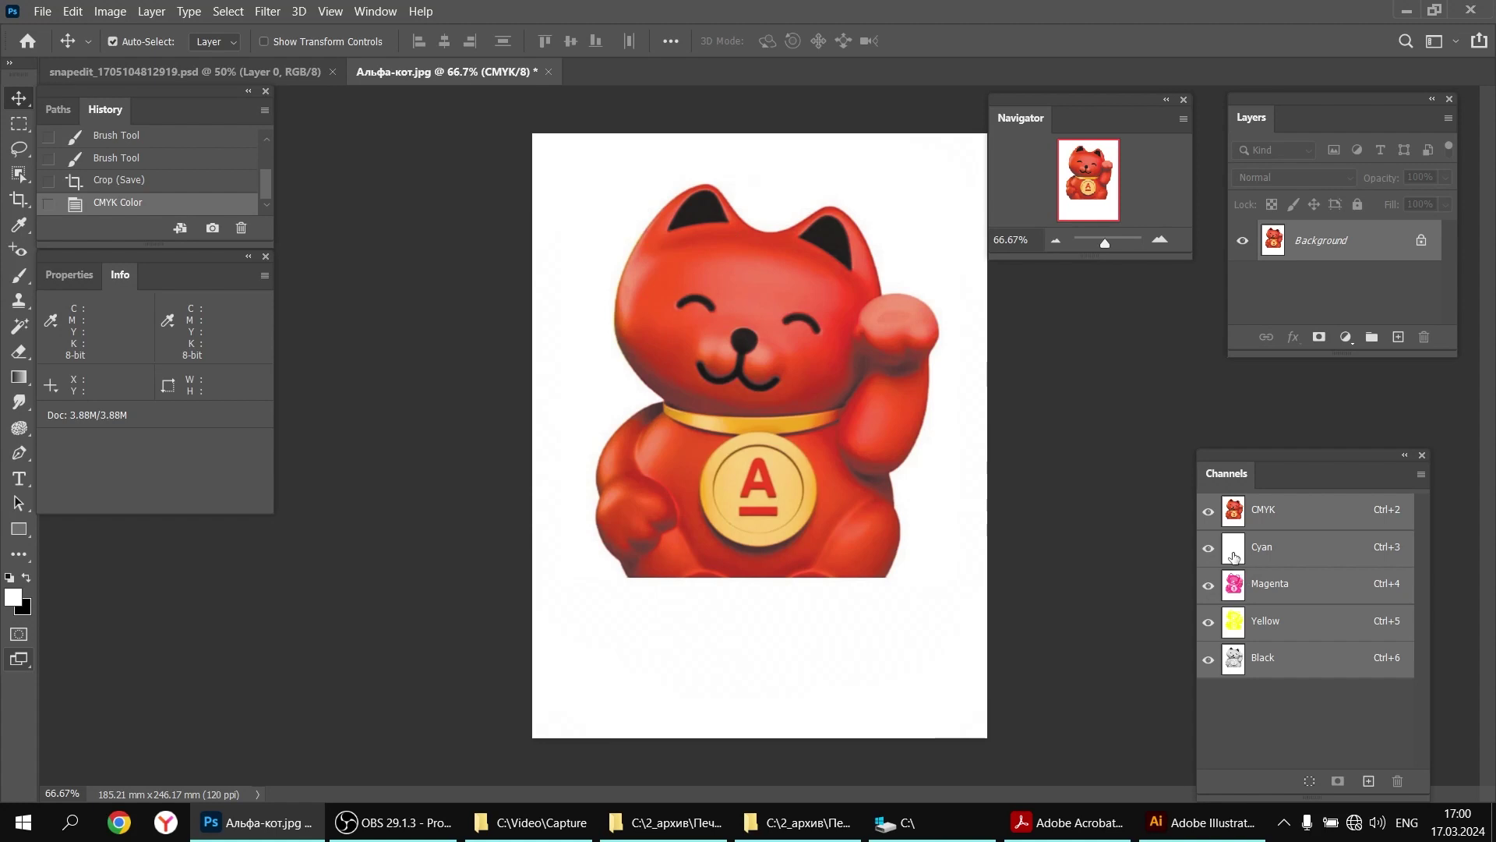
Set the channel thumbnails to the largest size, then place the Channels panel beneath Navigator and enlarge it to fit all channels
{"action": "left_click_drag", "start_coordinate": [1363, 465], "coordinate": [1245, 386]}
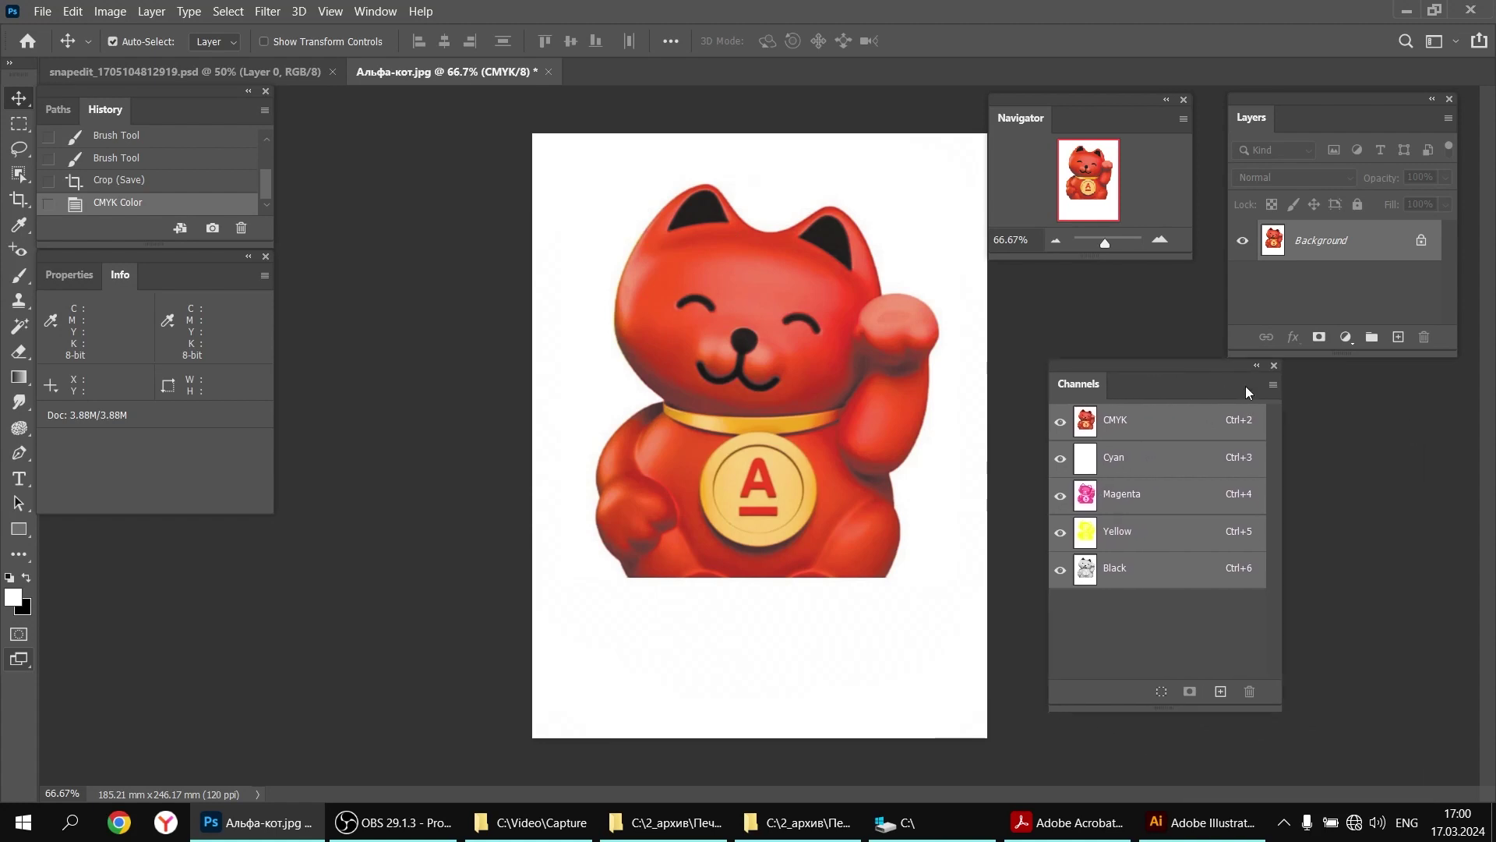
{"action": "left_click", "coordinate": [1274, 386]}
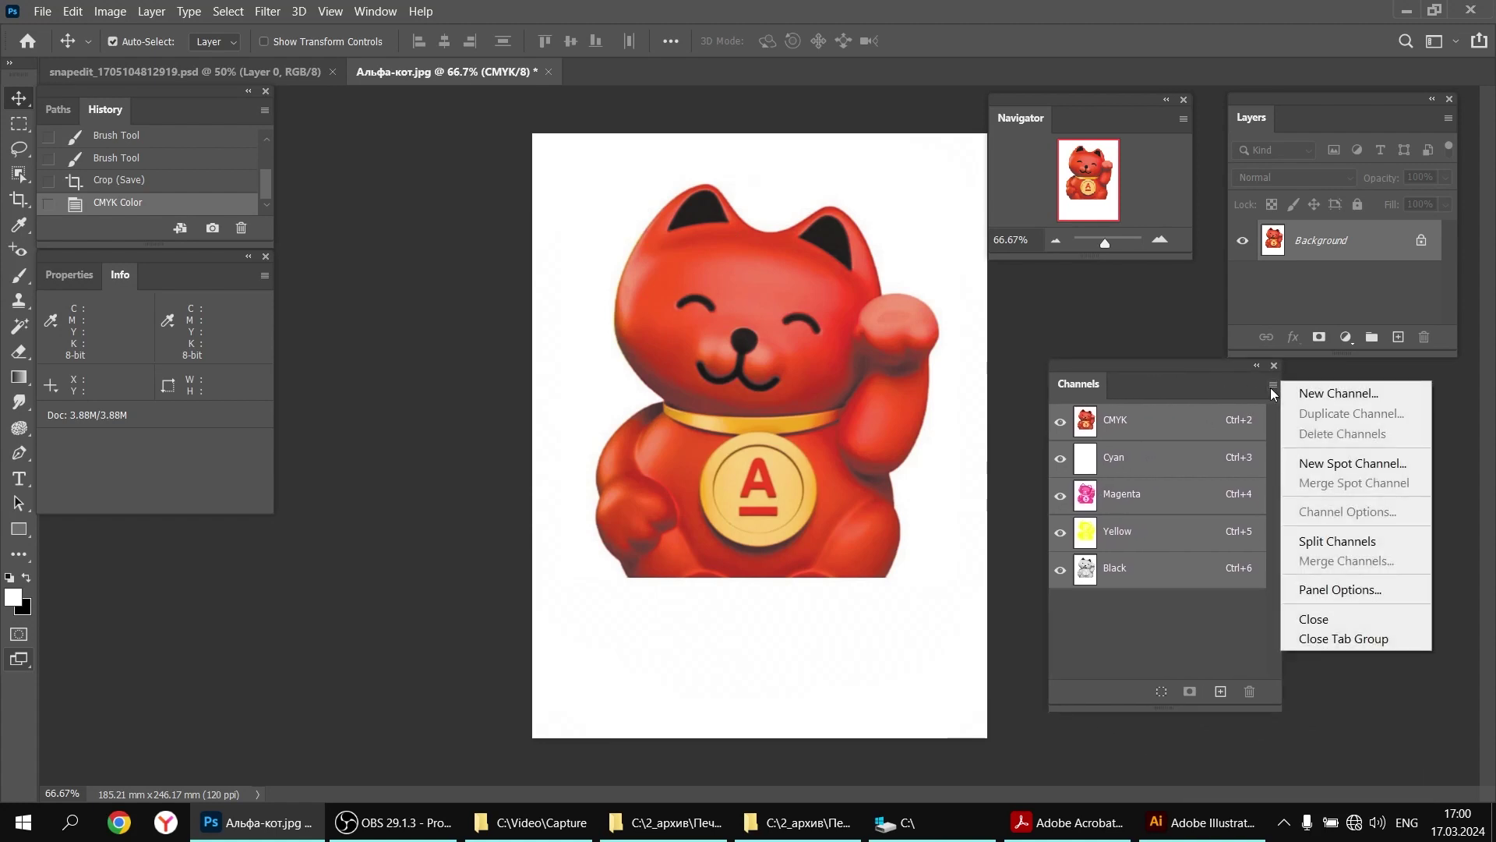
{"action": "left_click", "coordinate": [1273, 386]}
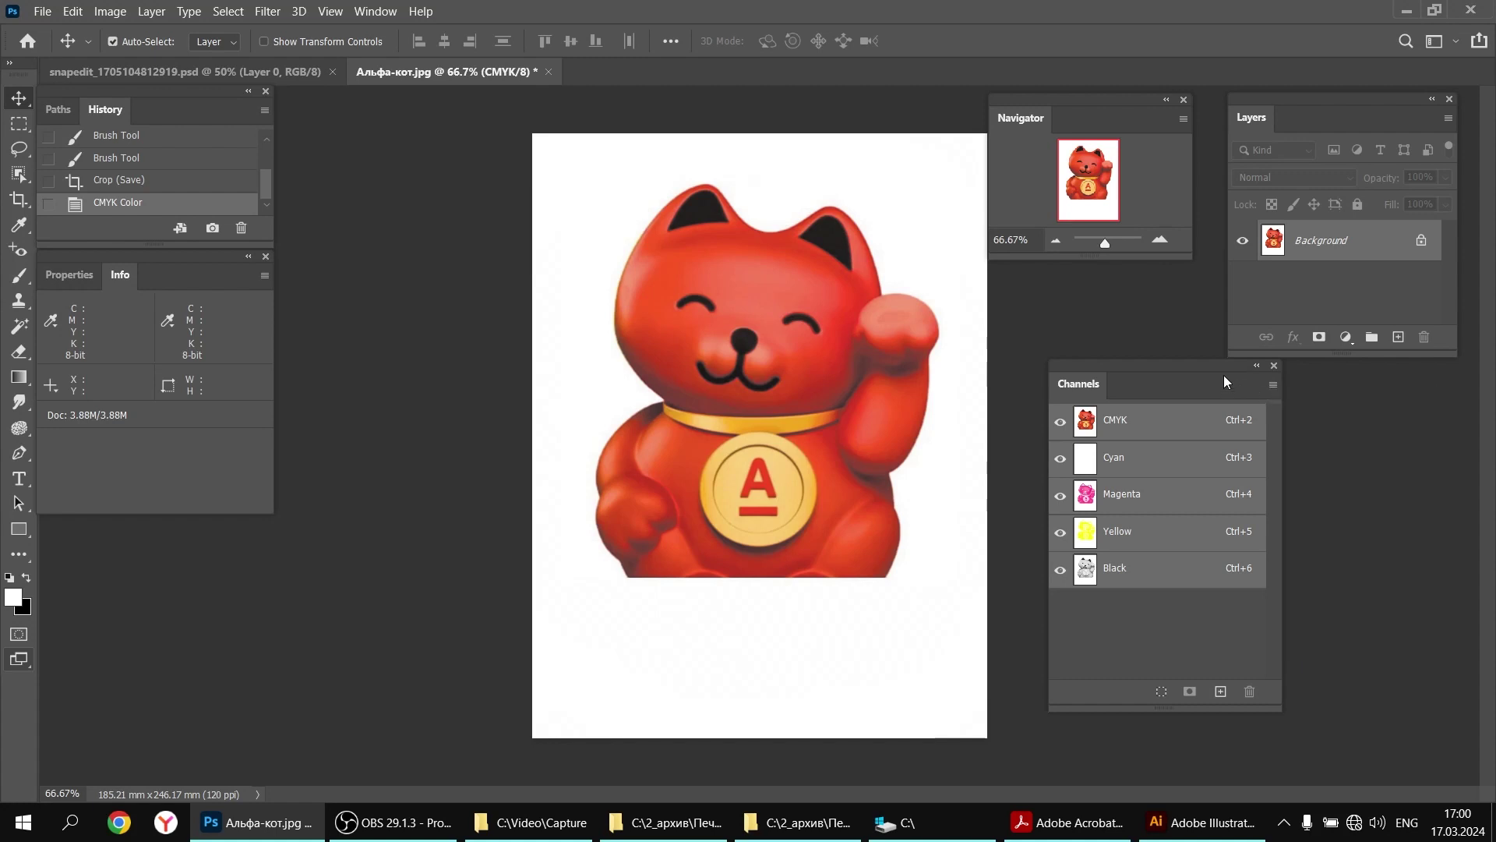
{"action": "left_click", "coordinate": [1275, 386]}
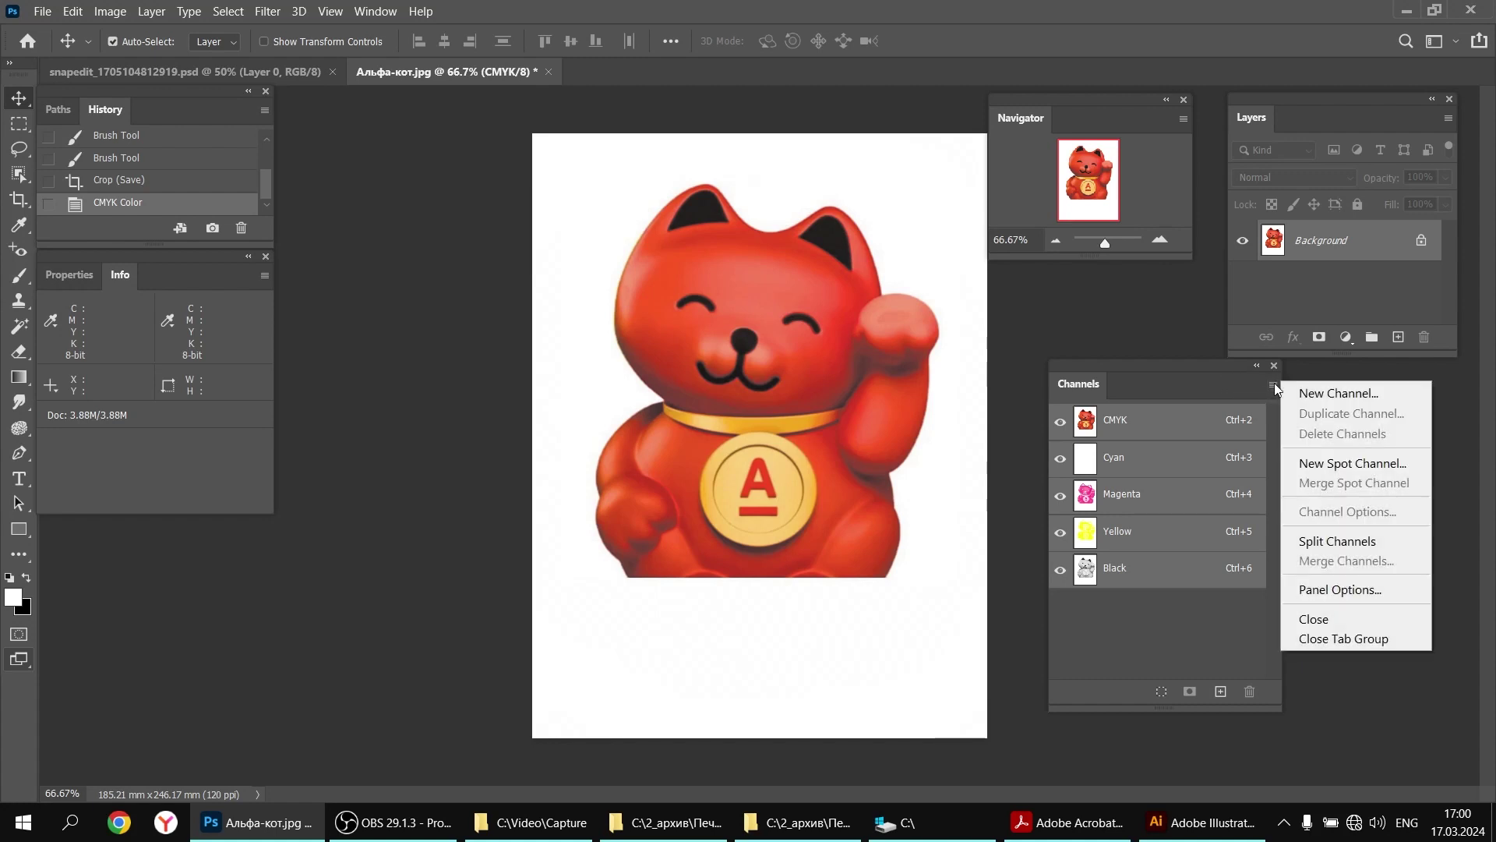
{"action": "left_click", "coordinate": [1316, 592]}
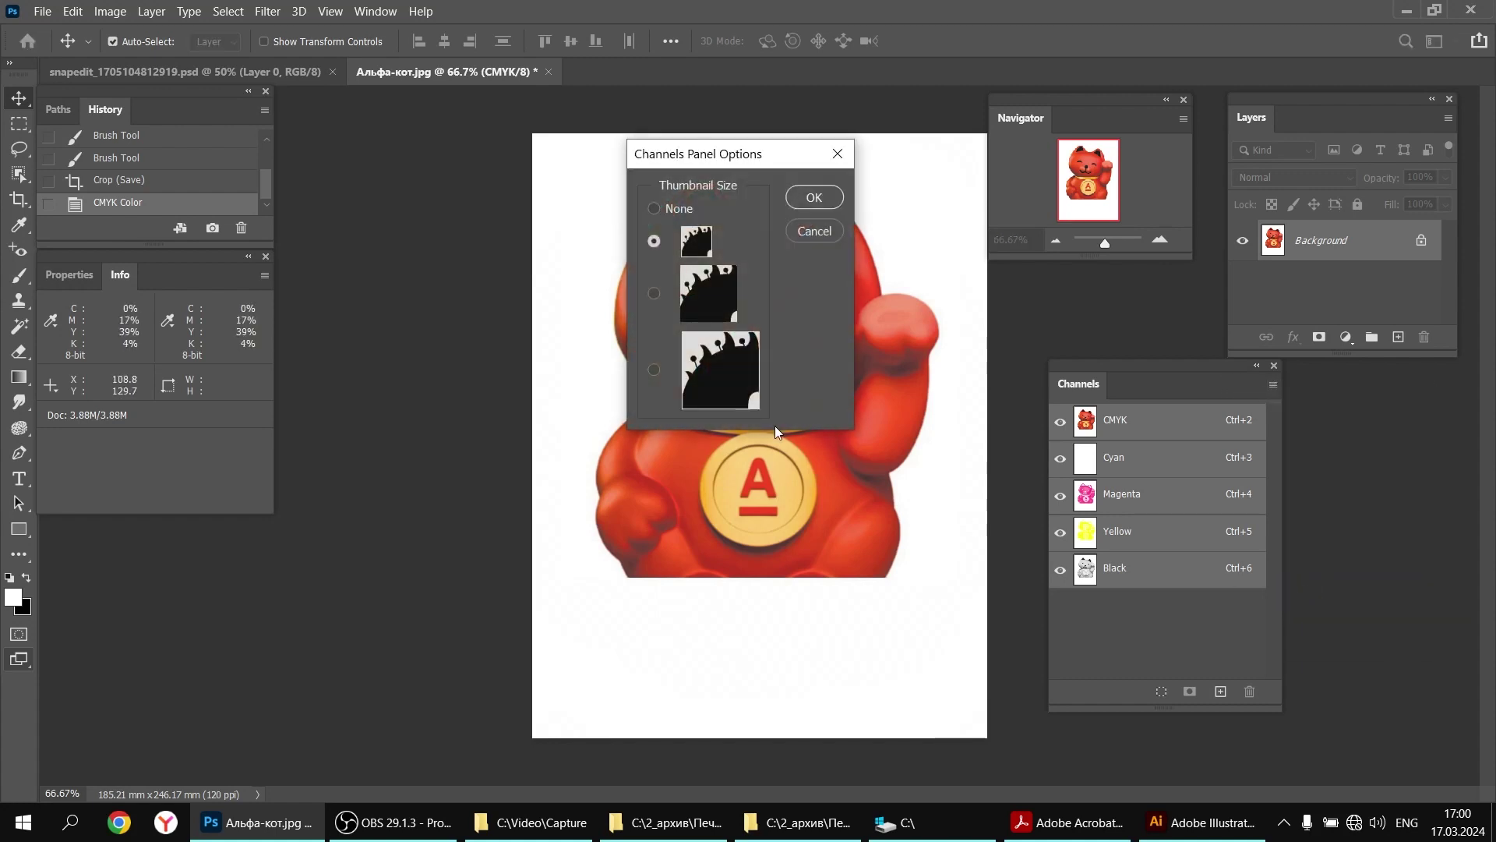
{"action": "left_click", "coordinate": [726, 357]}
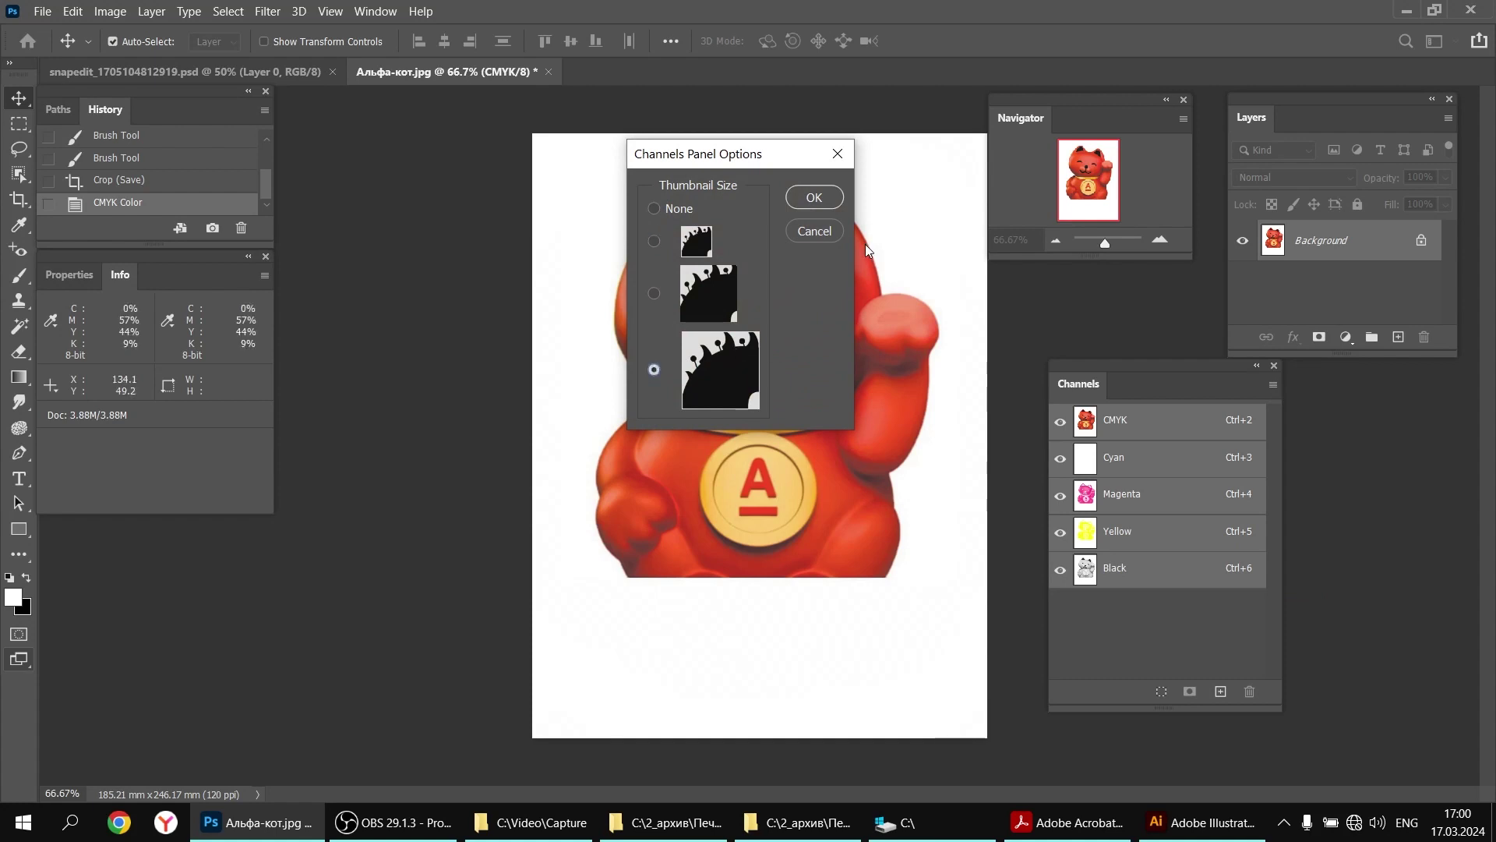
{"action": "left_click", "coordinate": [815, 198]}
{"action": "left_click_drag", "start_coordinate": [1156, 363], "coordinate": [1101, 267]}
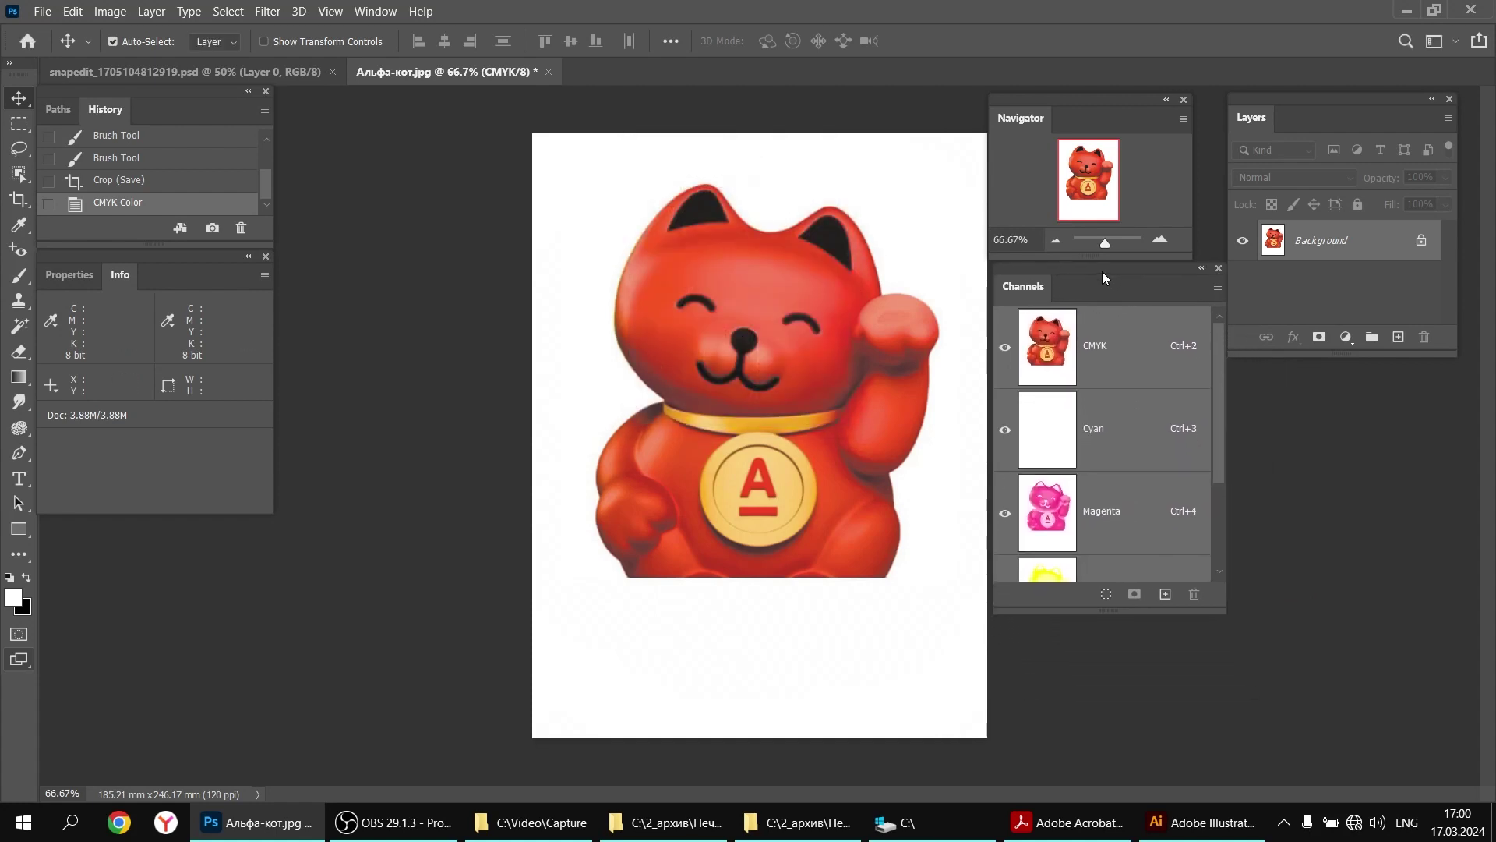
{"action": "left_click_drag", "start_coordinate": [1224, 614], "coordinate": [1274, 783]}
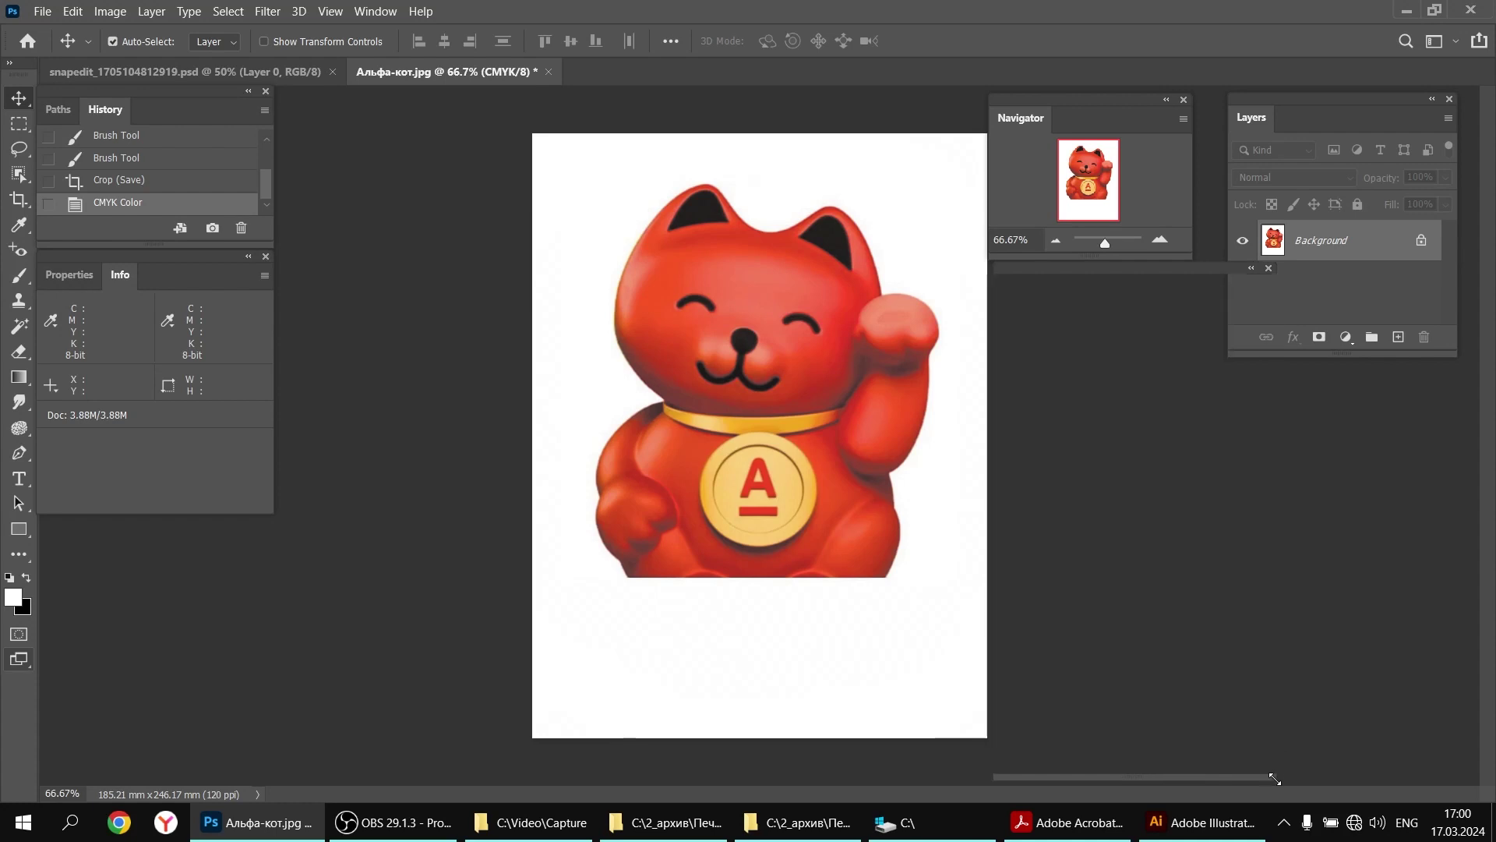
Delete the Cyan channel, leaving Magenta, Yellow and Black as spot channels
{"action": "left_click", "coordinate": [1053, 406]}
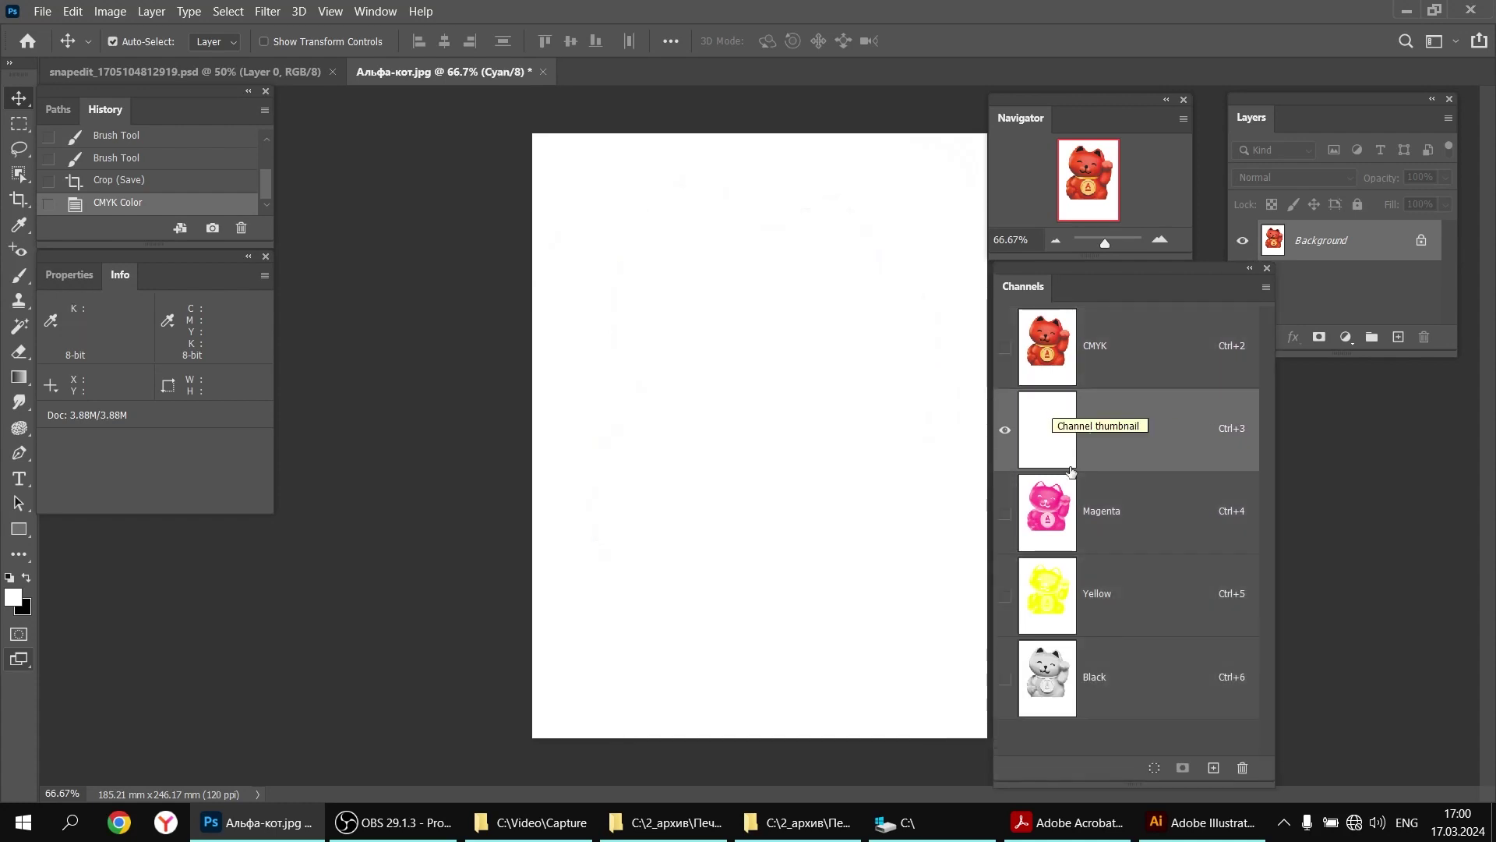
{"action": "left_click_drag", "start_coordinate": [1053, 406], "coordinate": [1242, 768]}
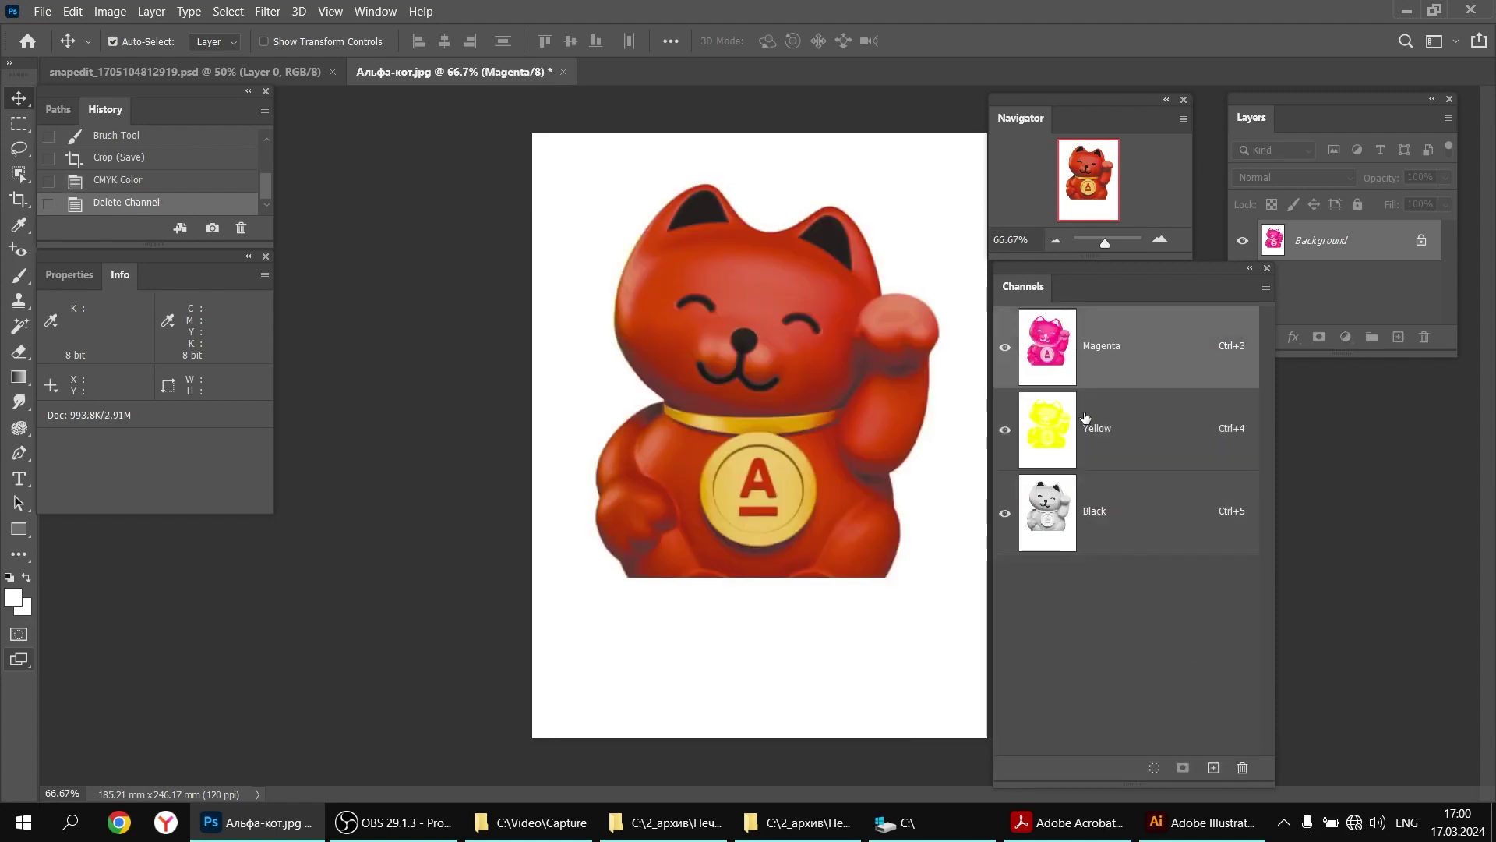
{"action": "left_click", "coordinate": [1049, 446]}
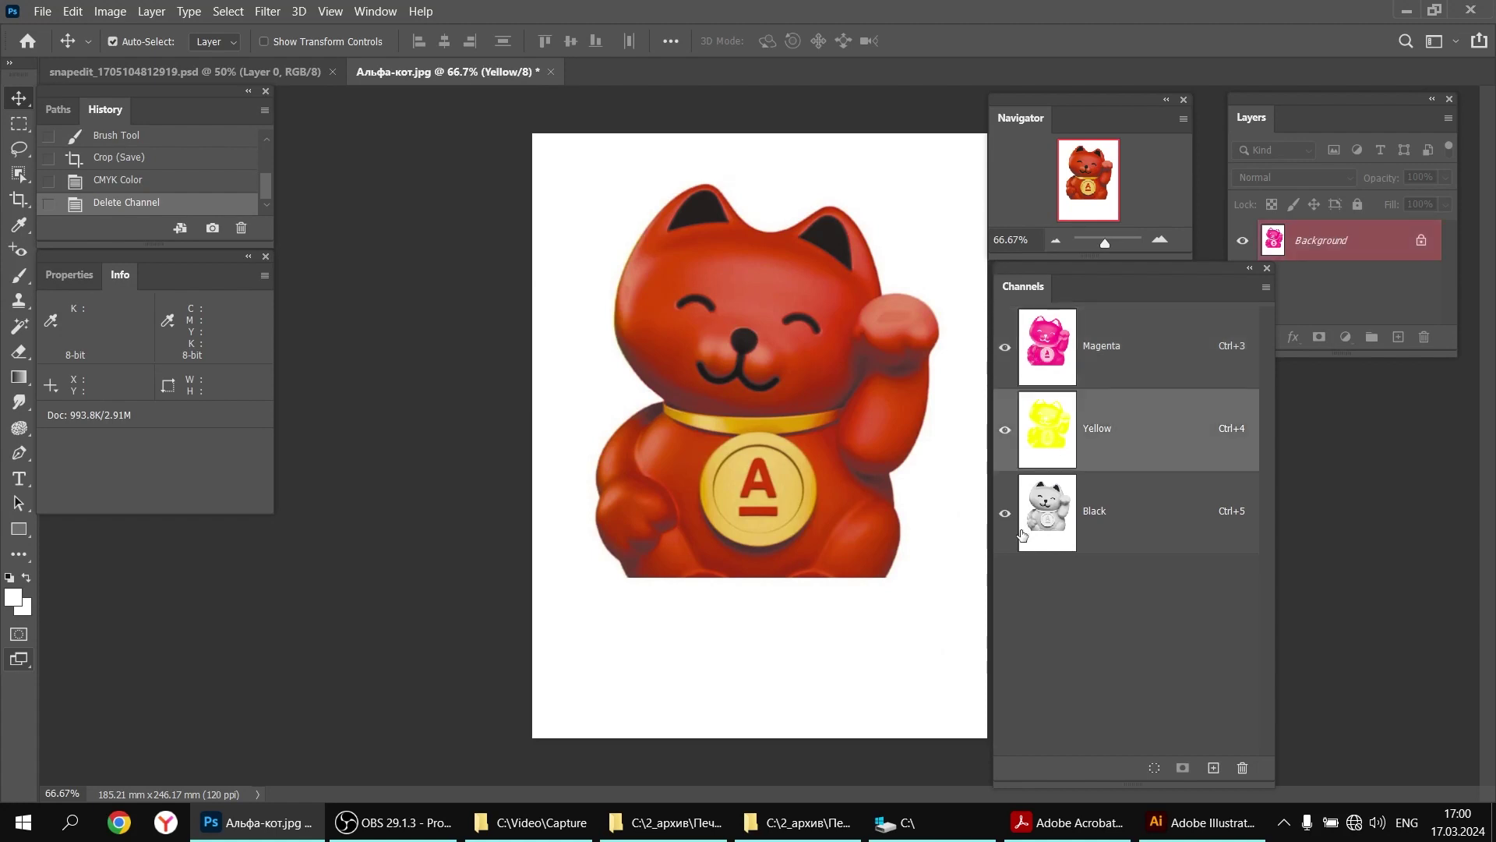
{"action": "left_click", "coordinate": [1026, 533]}
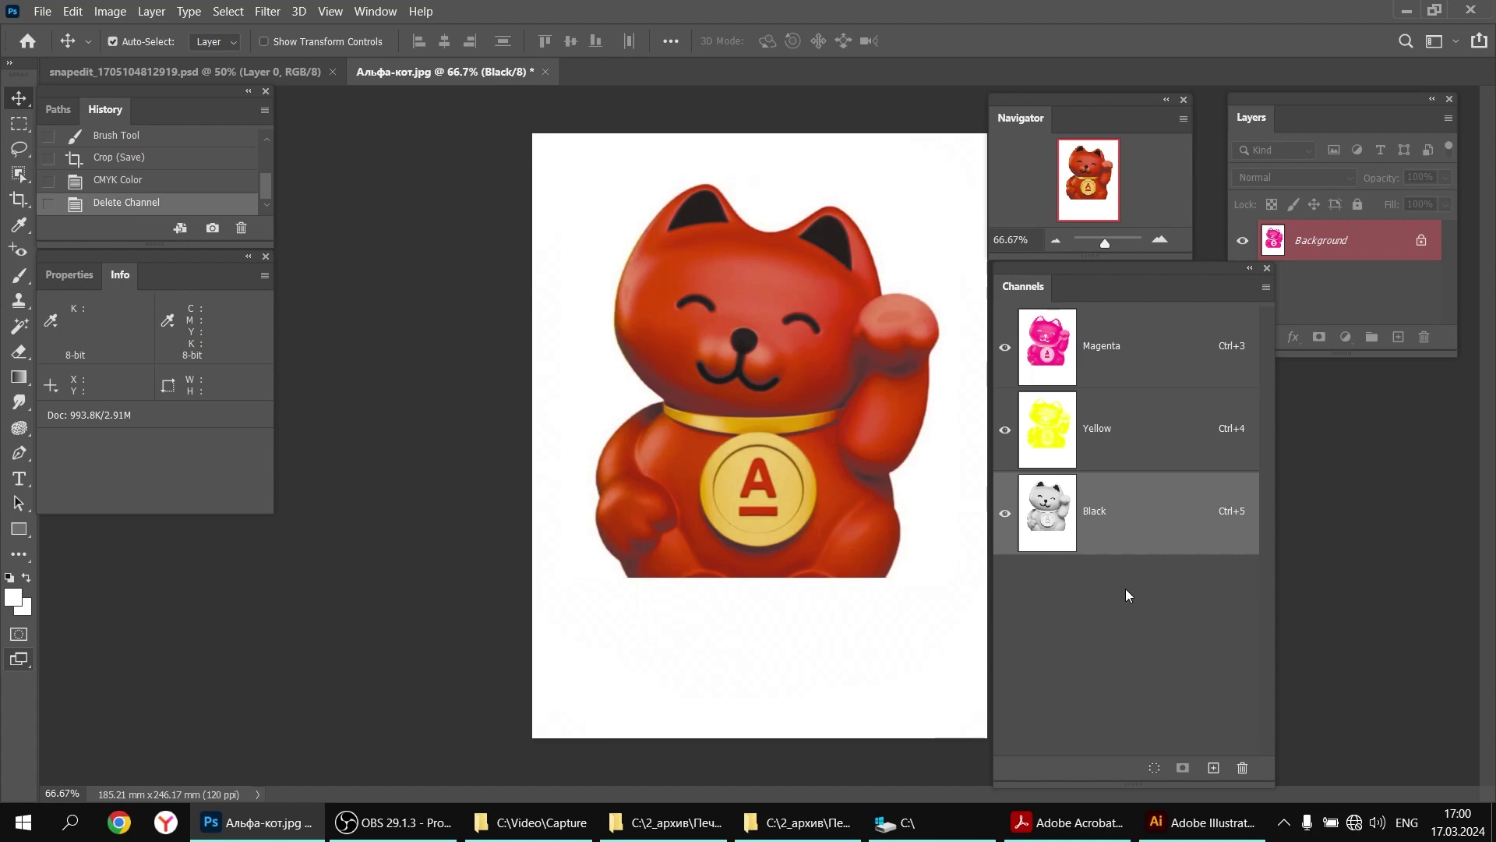
Change the Magenta spot channel's ink color to pure red
{"action": "double_click", "coordinate": [1046, 331]}
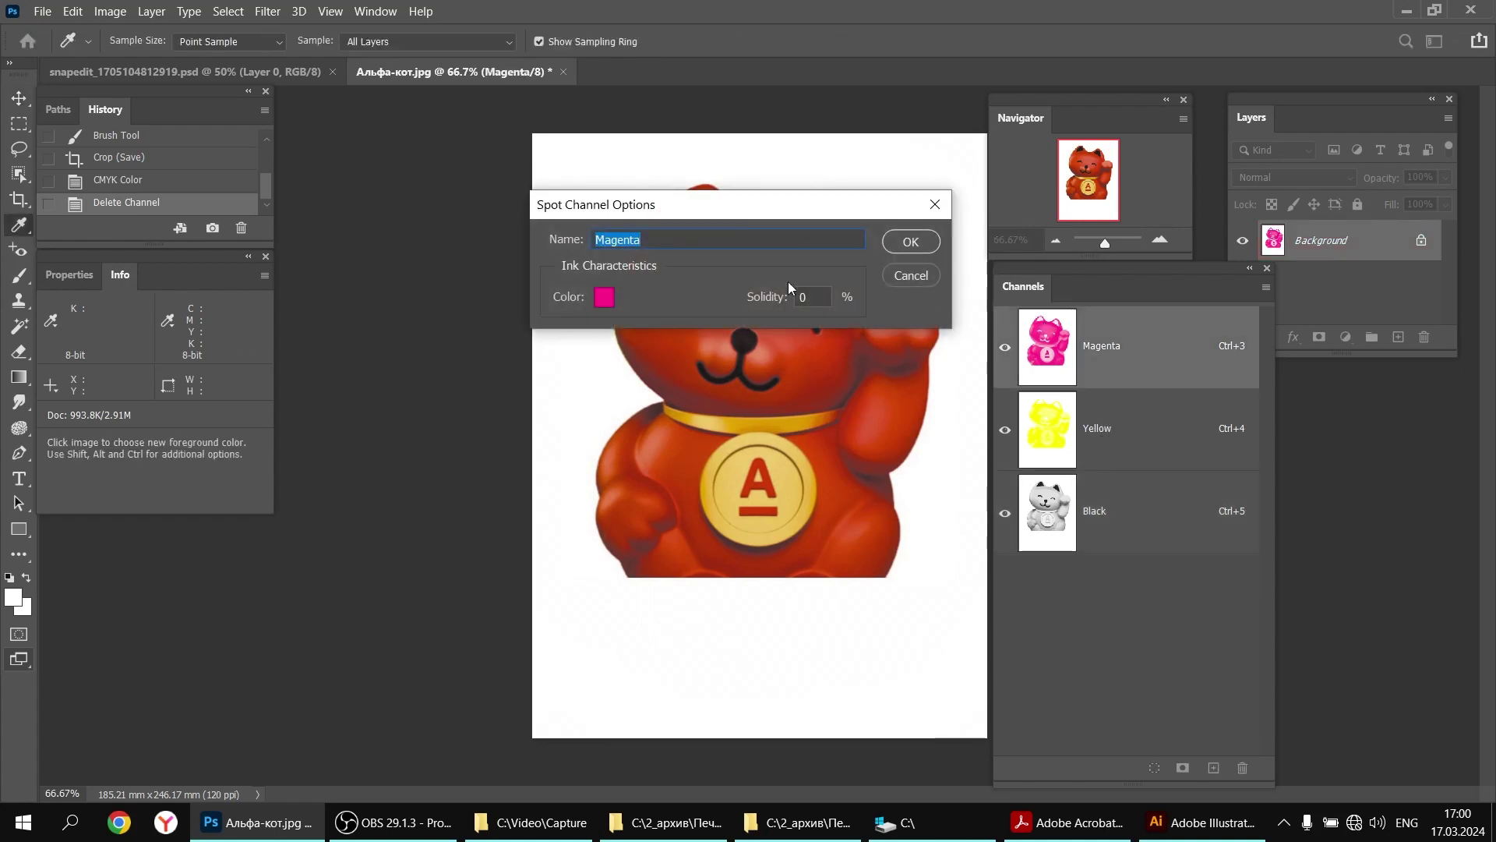
{"action": "left_click", "coordinate": [605, 296]}
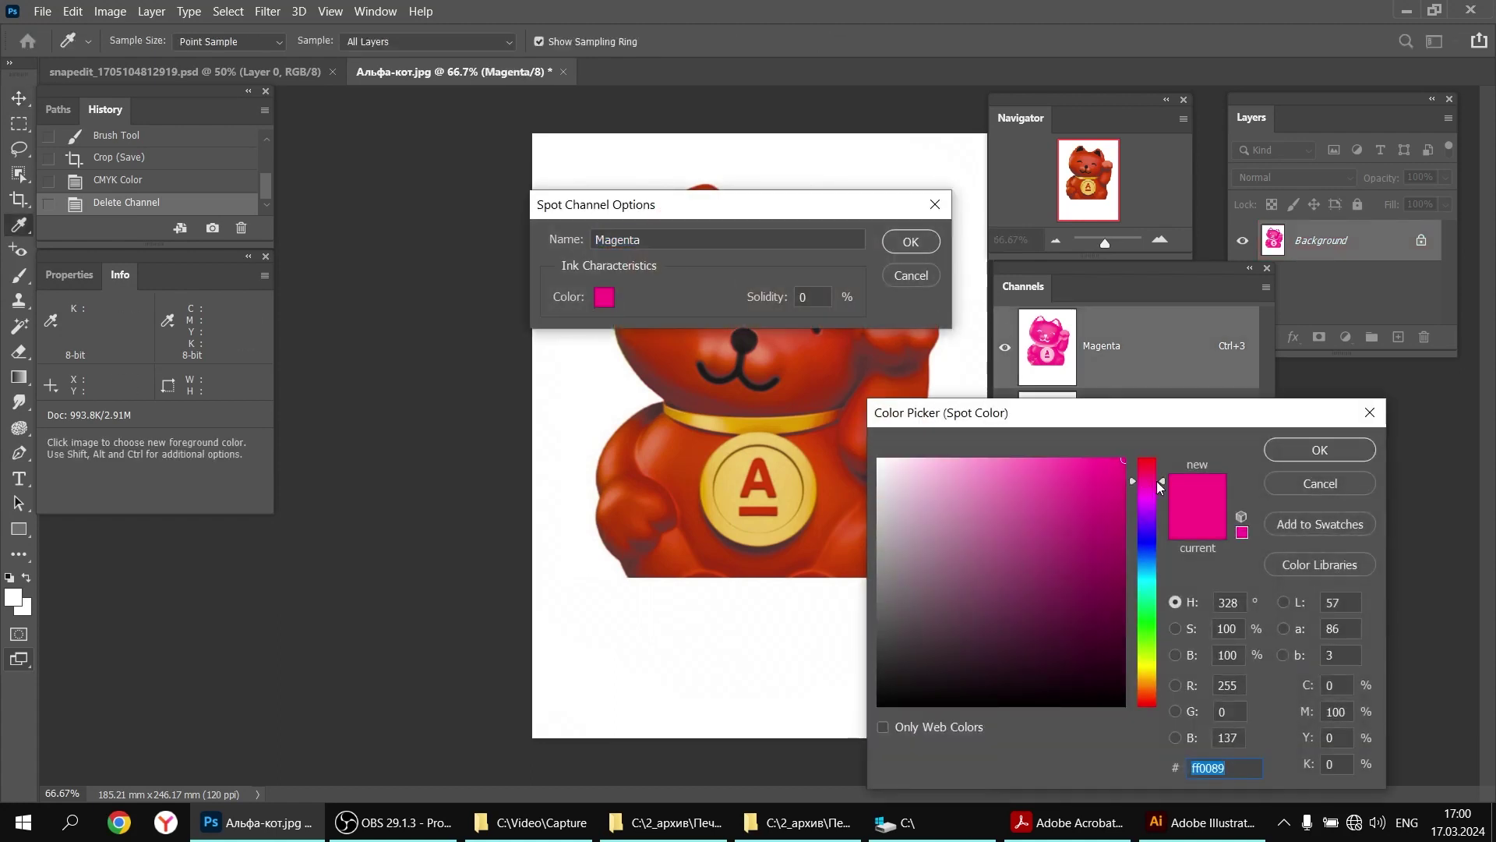
{"action": "left_click_drag", "start_coordinate": [1159, 487], "coordinate": [1164, 452]}
{"action": "left_click", "coordinate": [1331, 444]}
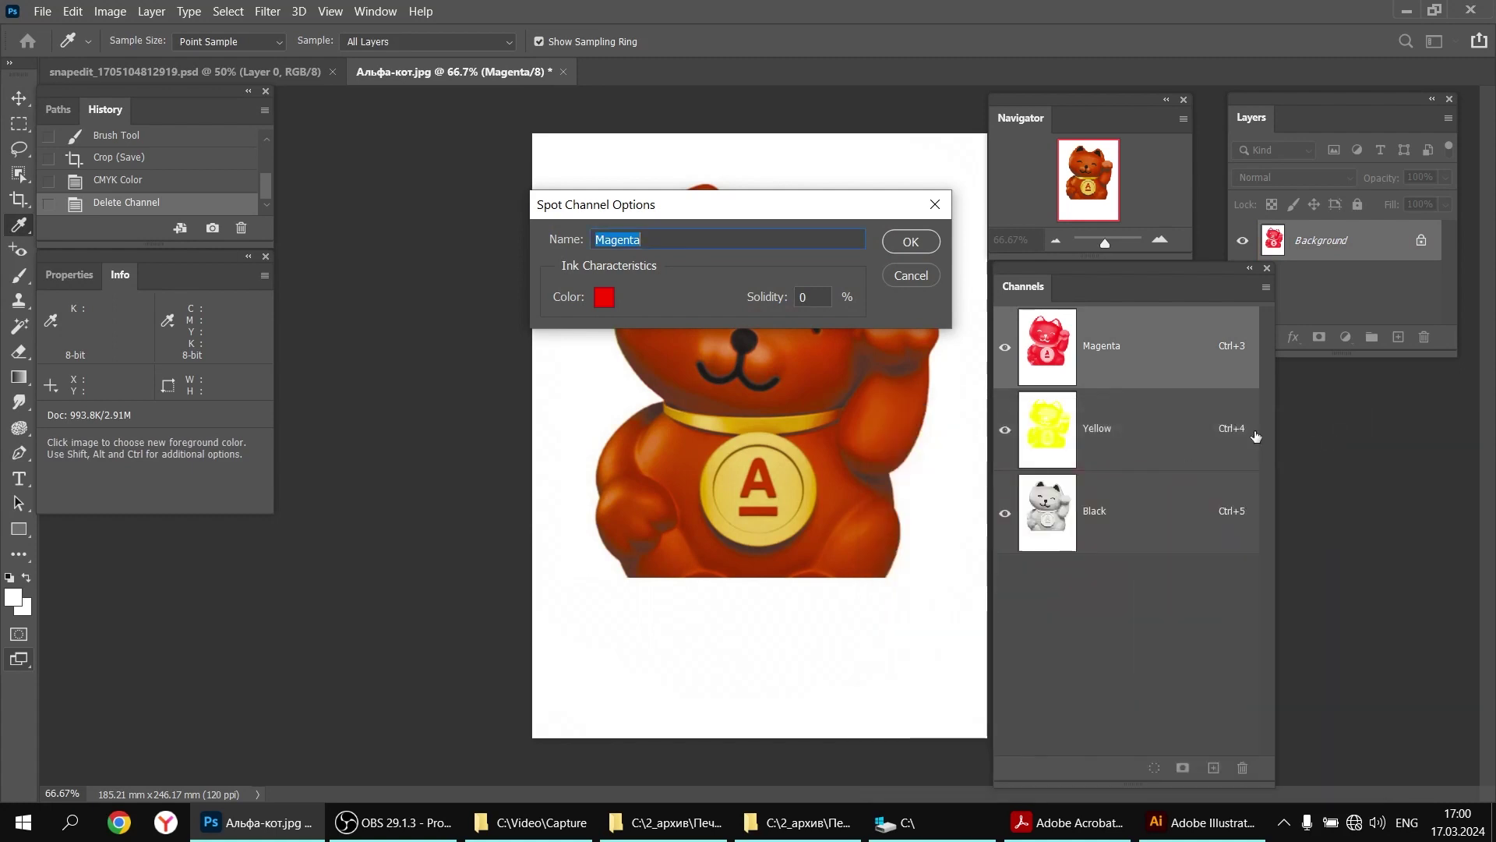
{"action": "left_click", "coordinate": [906, 240]}
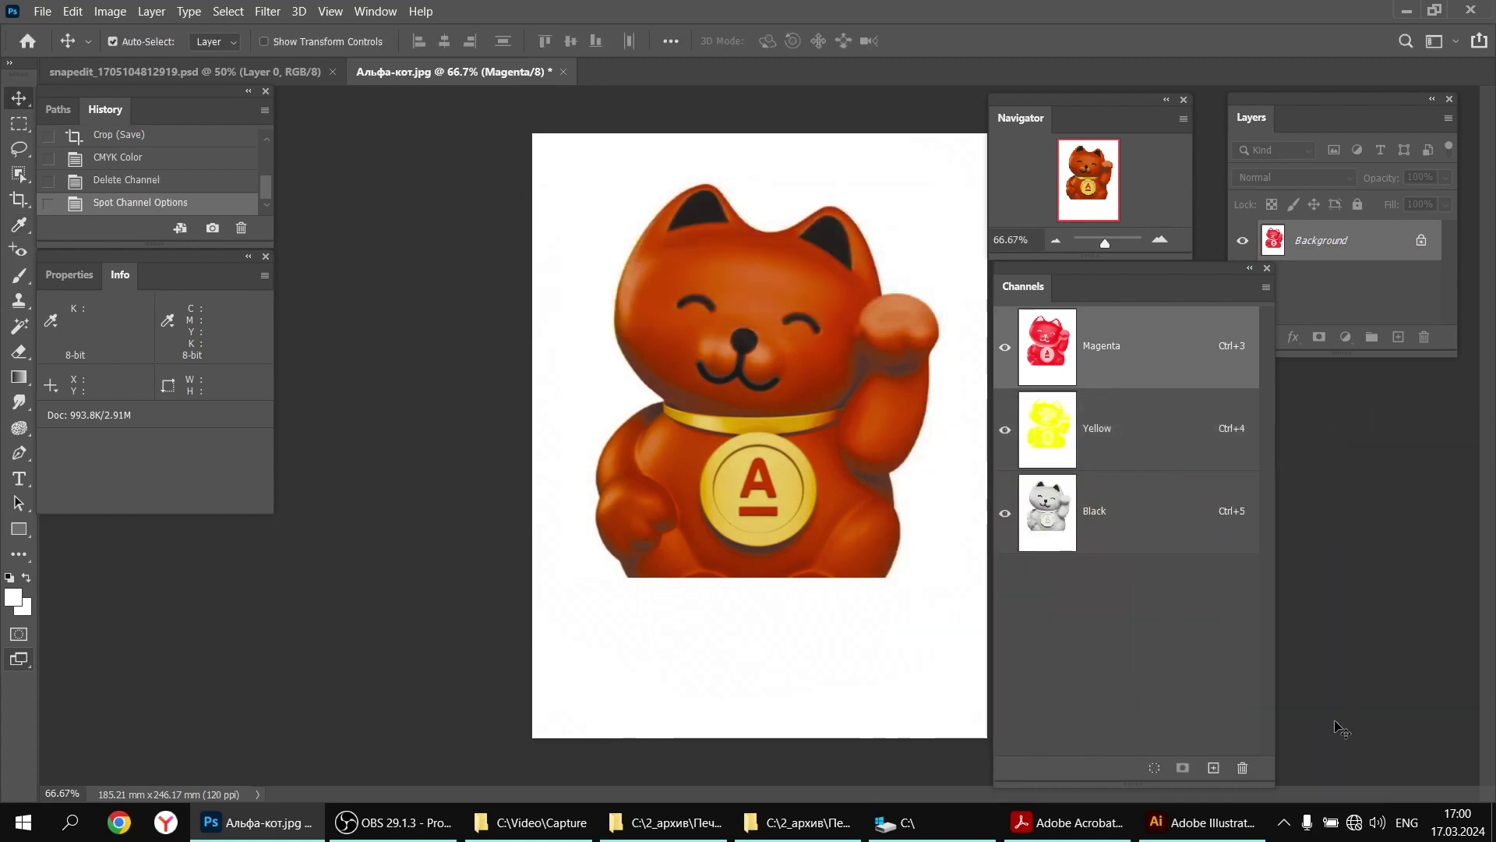
Compare the Magenta and Yellow channels by viewing each one on its own
{"action": "left_click", "coordinate": [1006, 430]}
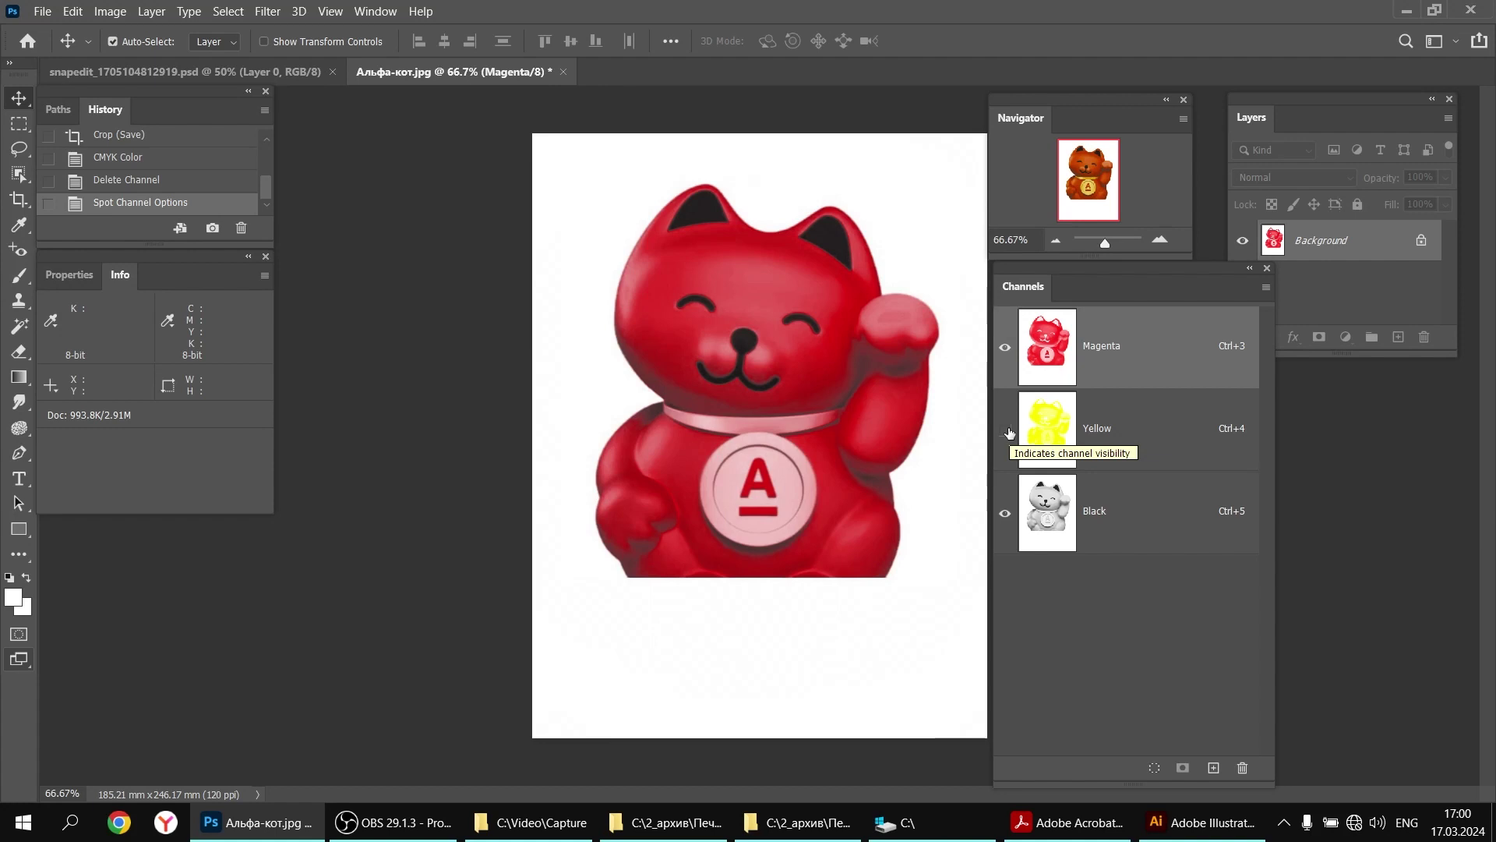
{"action": "left_click", "coordinate": [1044, 421]}
{"action": "left_click", "coordinate": [1048, 357]}
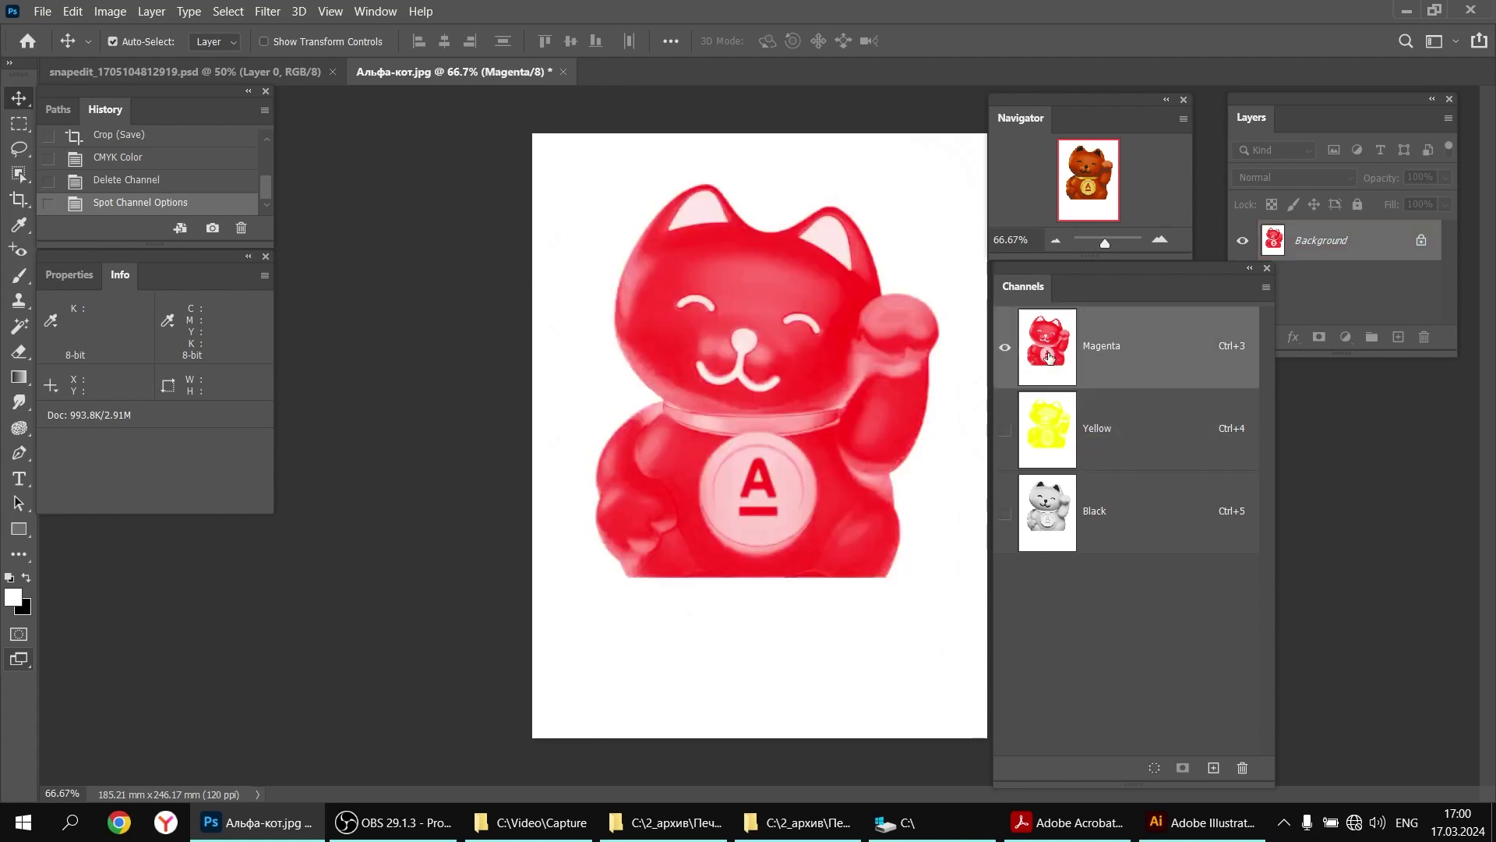
{"action": "left_click", "coordinate": [1050, 450]}
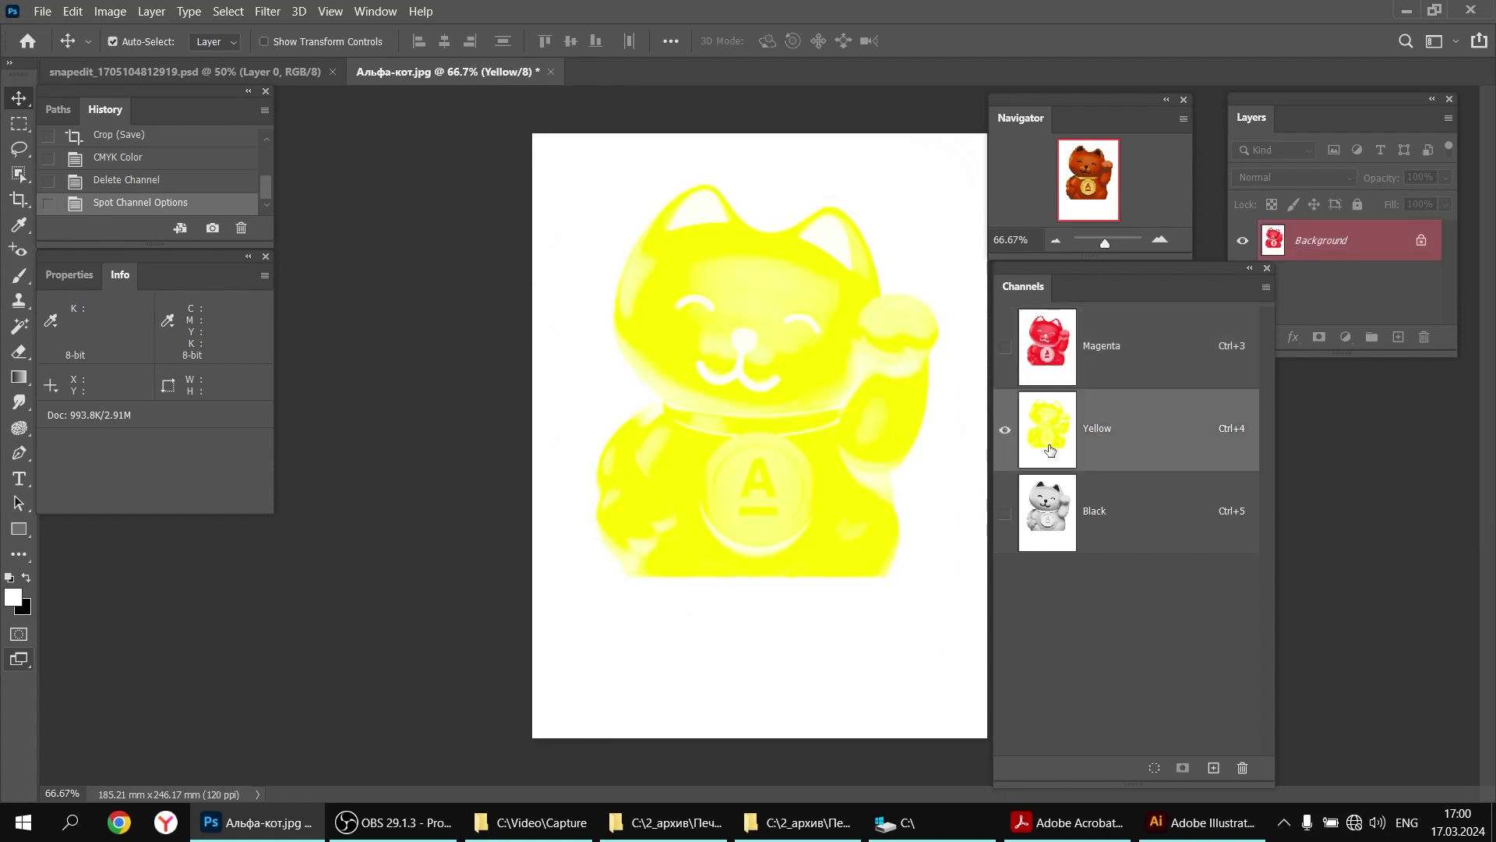
Load the Magenta channel as a selection
{"action": "left_click", "coordinate": [1053, 356]}
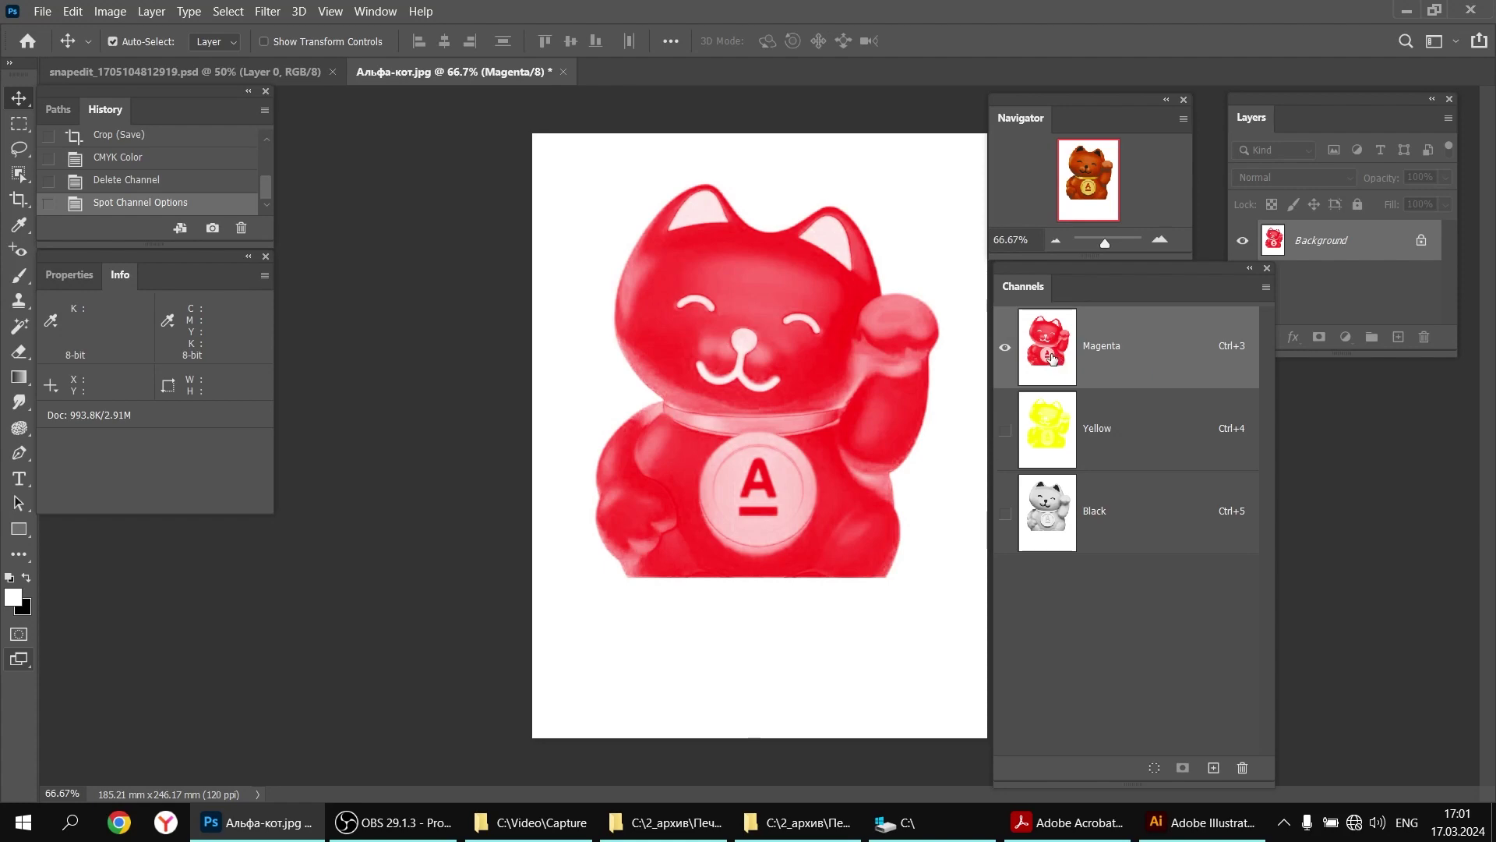
{"action": "key", "text": "ctrl"}
{"action": "left_click", "coordinate": [1052, 358], "text": "ctrl"}
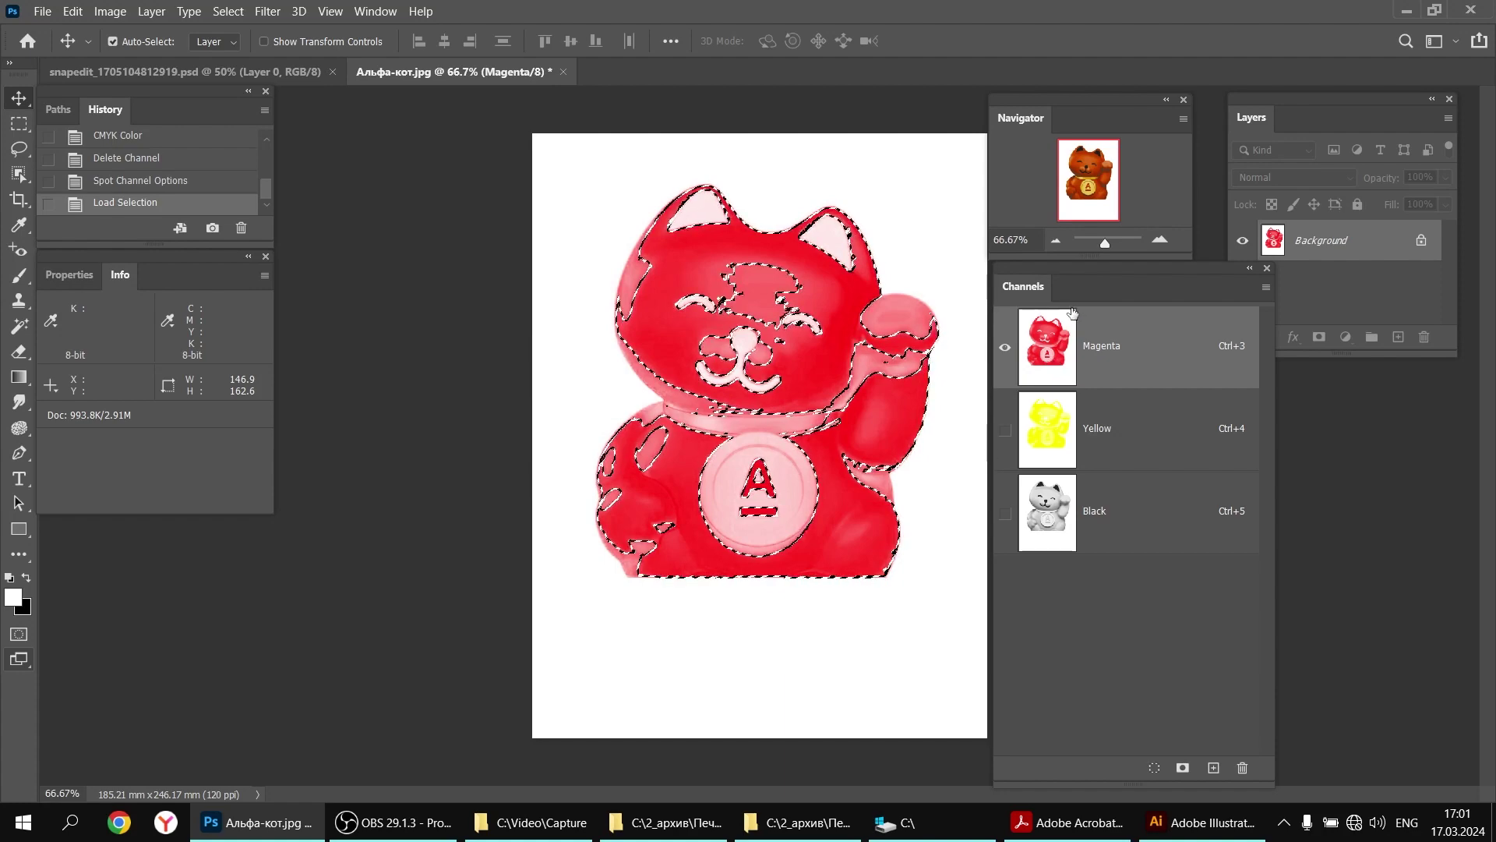
Lighten the Yellow channel inside the selection with Levels, using midtone input 2.80 and white input 171
{"action": "left_click", "coordinate": [1052, 435]}
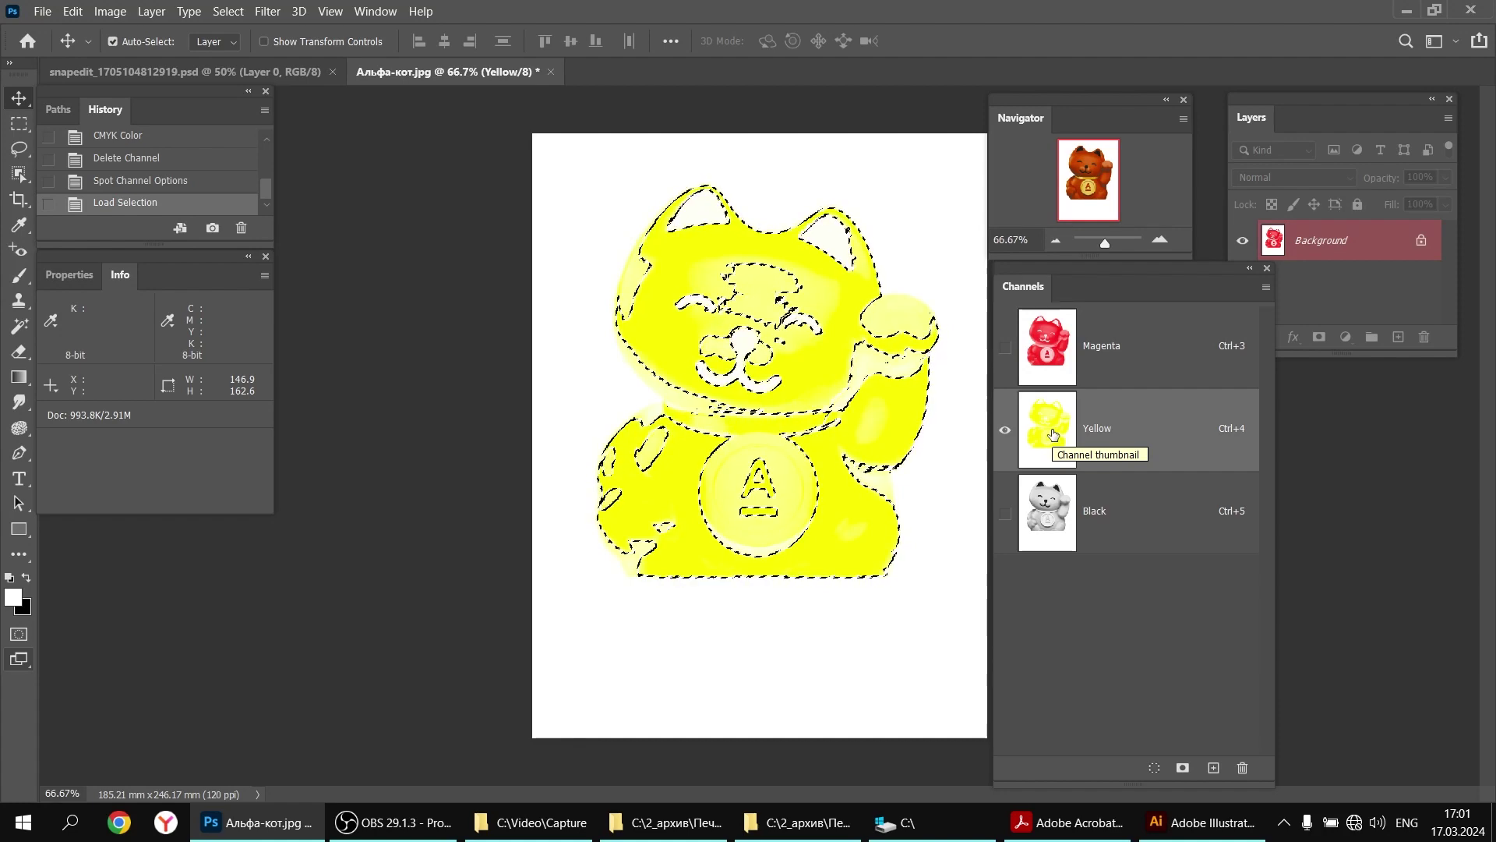
{"action": "key", "text": "ctrl+l"}
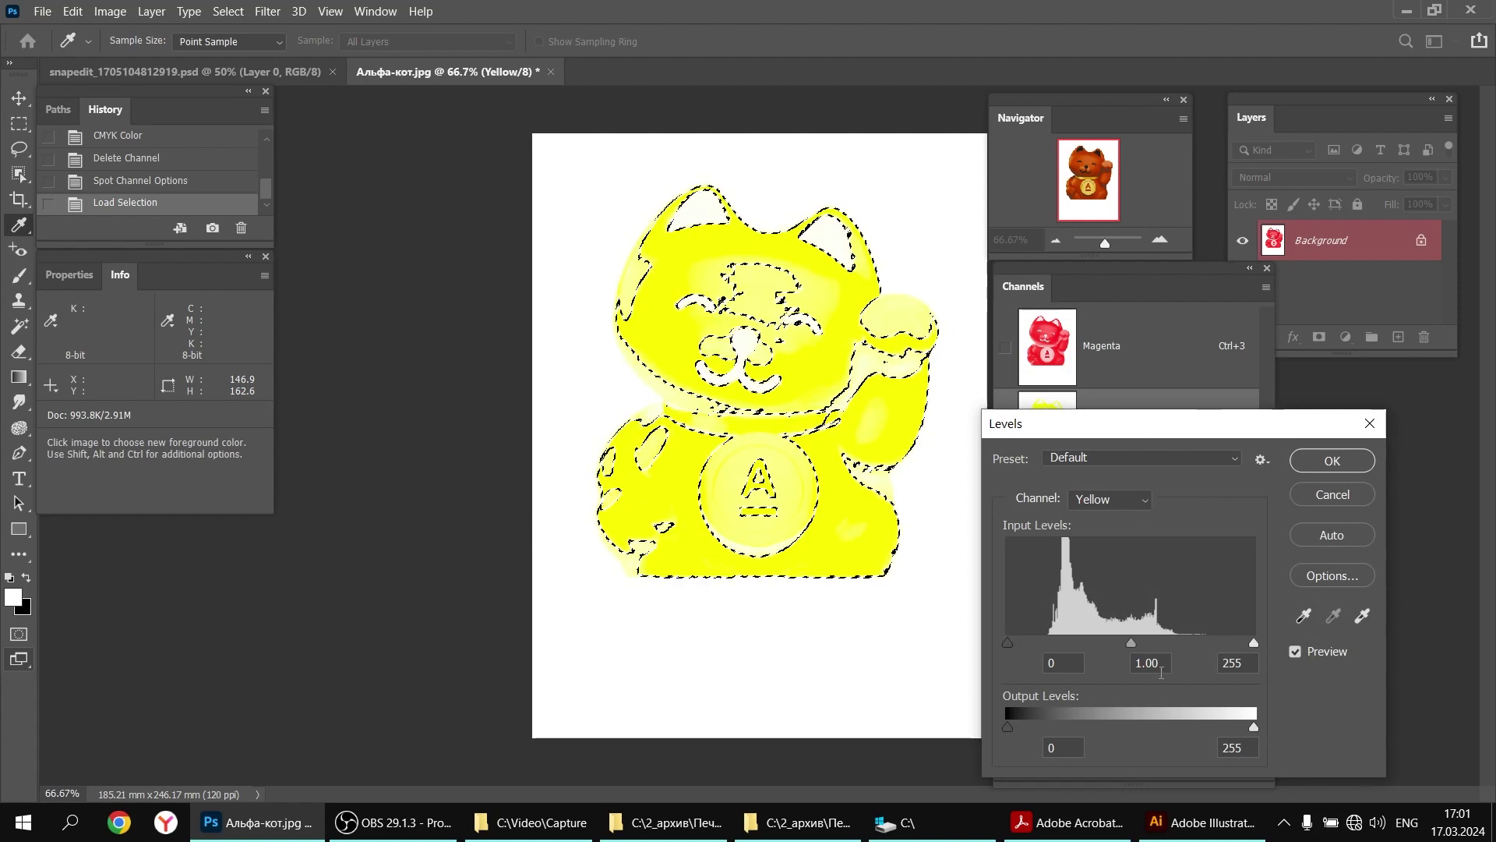
{"action": "left_click_drag", "start_coordinate": [1131, 642], "coordinate": [1044, 644]}
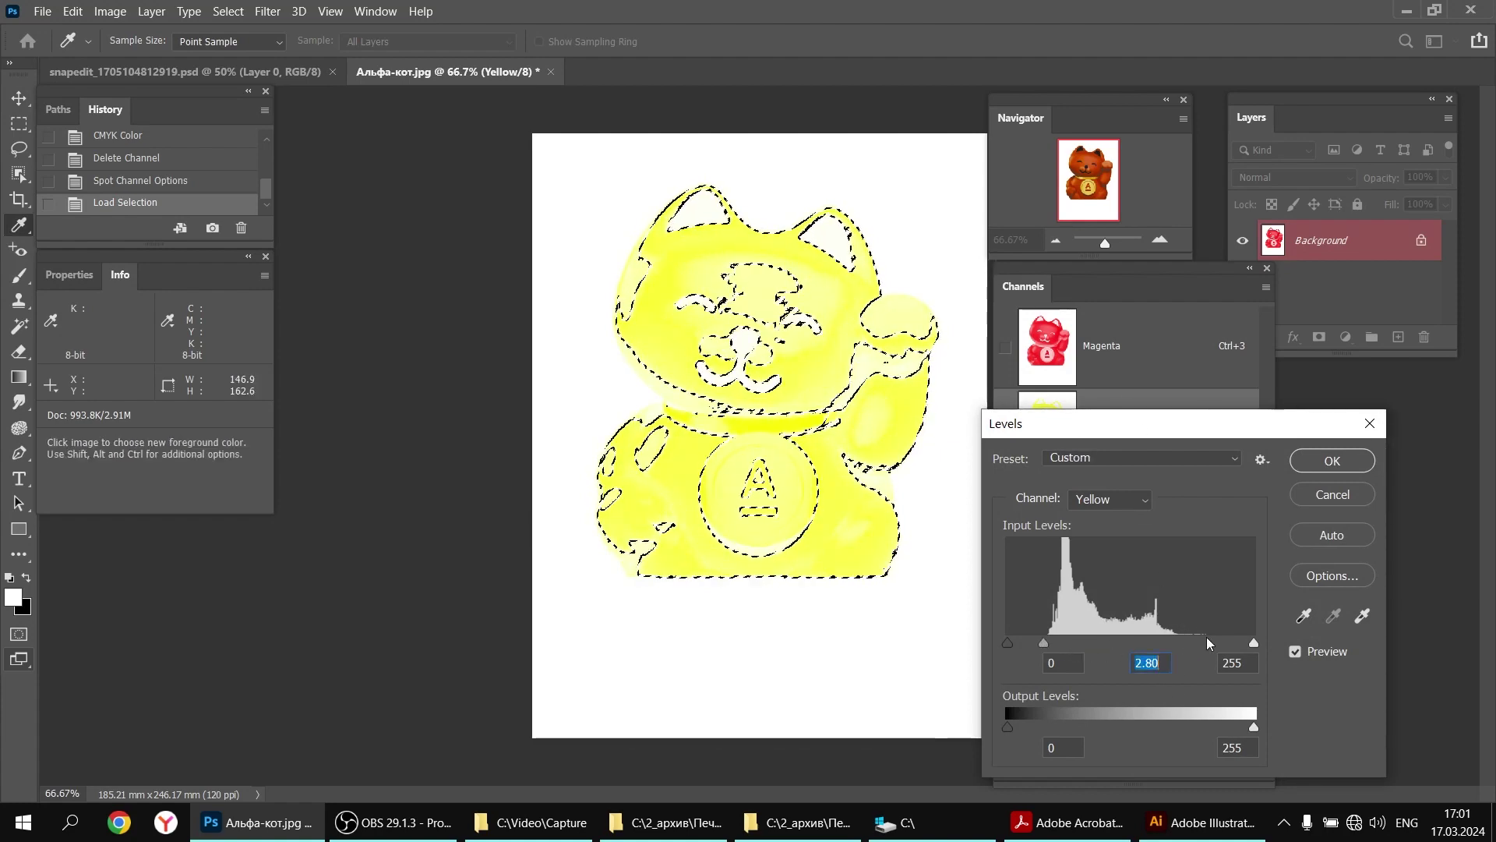
{"action": "left_click_drag", "start_coordinate": [1255, 643], "coordinate": [1173, 645]}
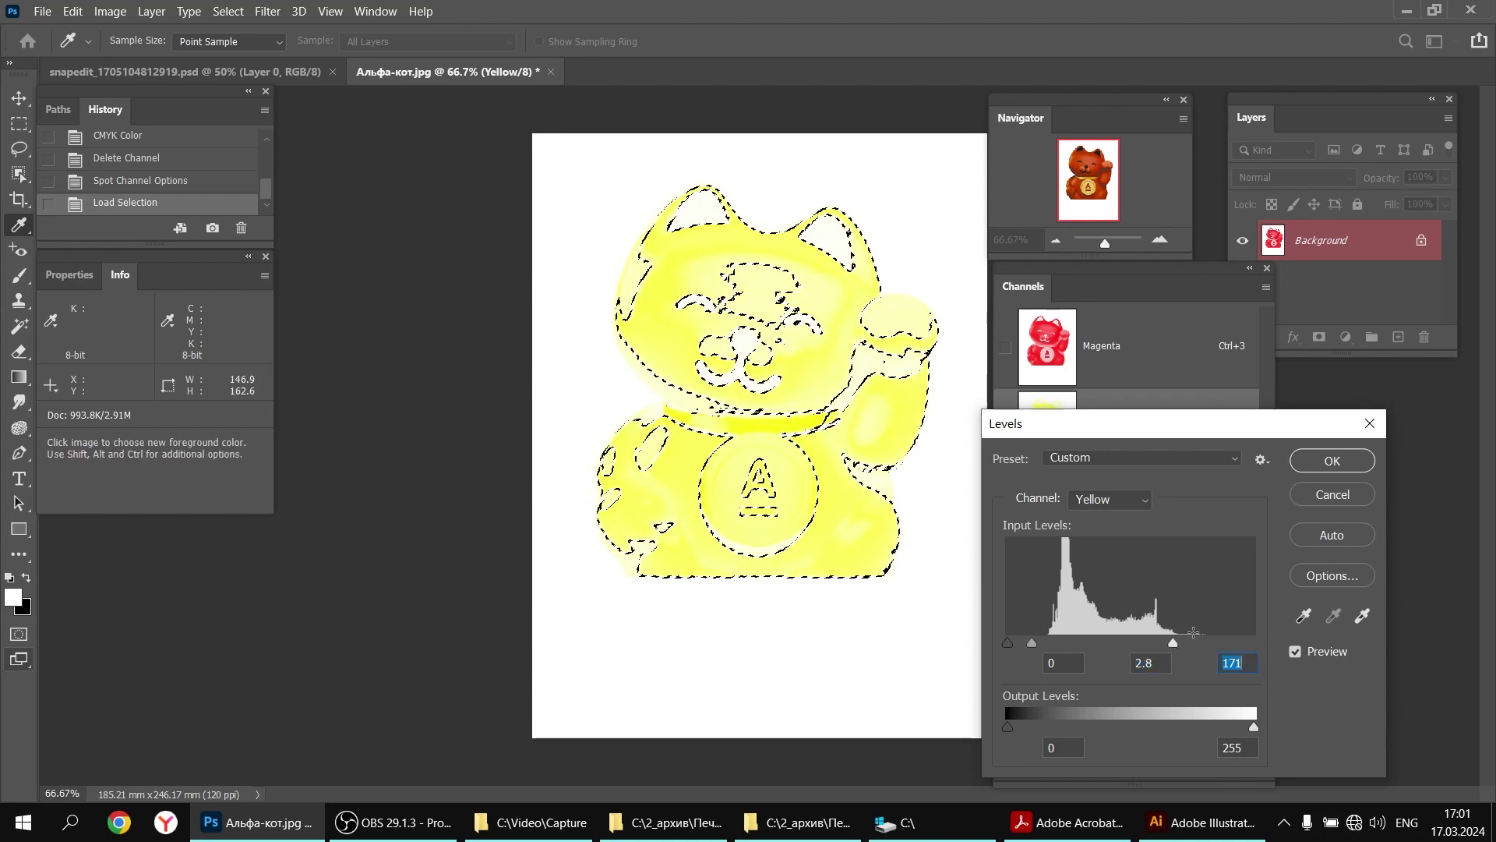
{"action": "left_click", "coordinate": [1333, 461]}
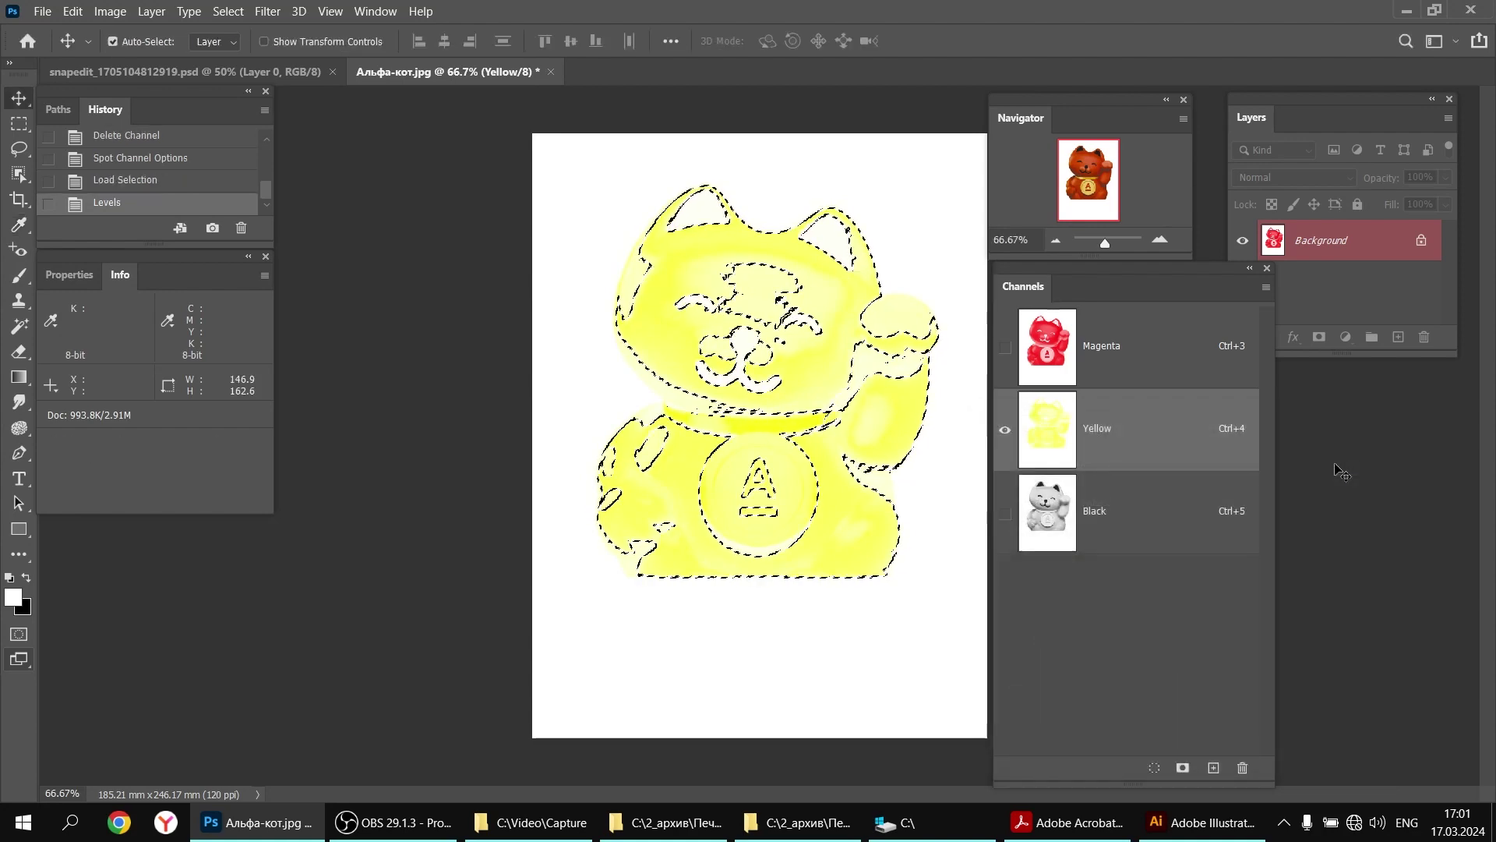
Show the Magenta and Black channels together with Yellow and hide the selection outline
{"action": "left_click", "coordinate": [1005, 347]}
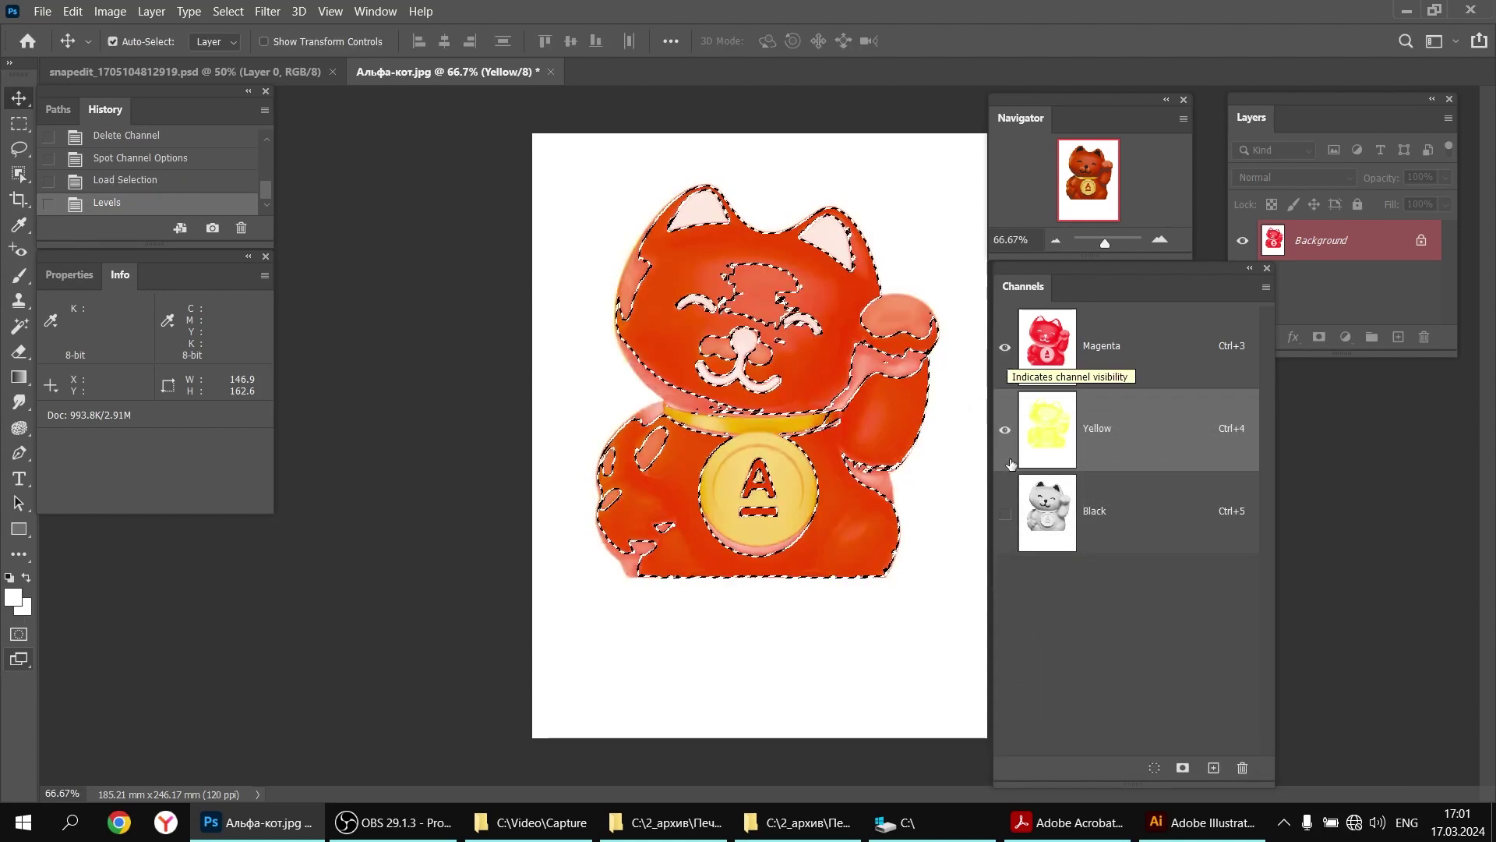
{"action": "left_click", "coordinate": [1005, 513]}
{"action": "key", "text": "ctrl"}
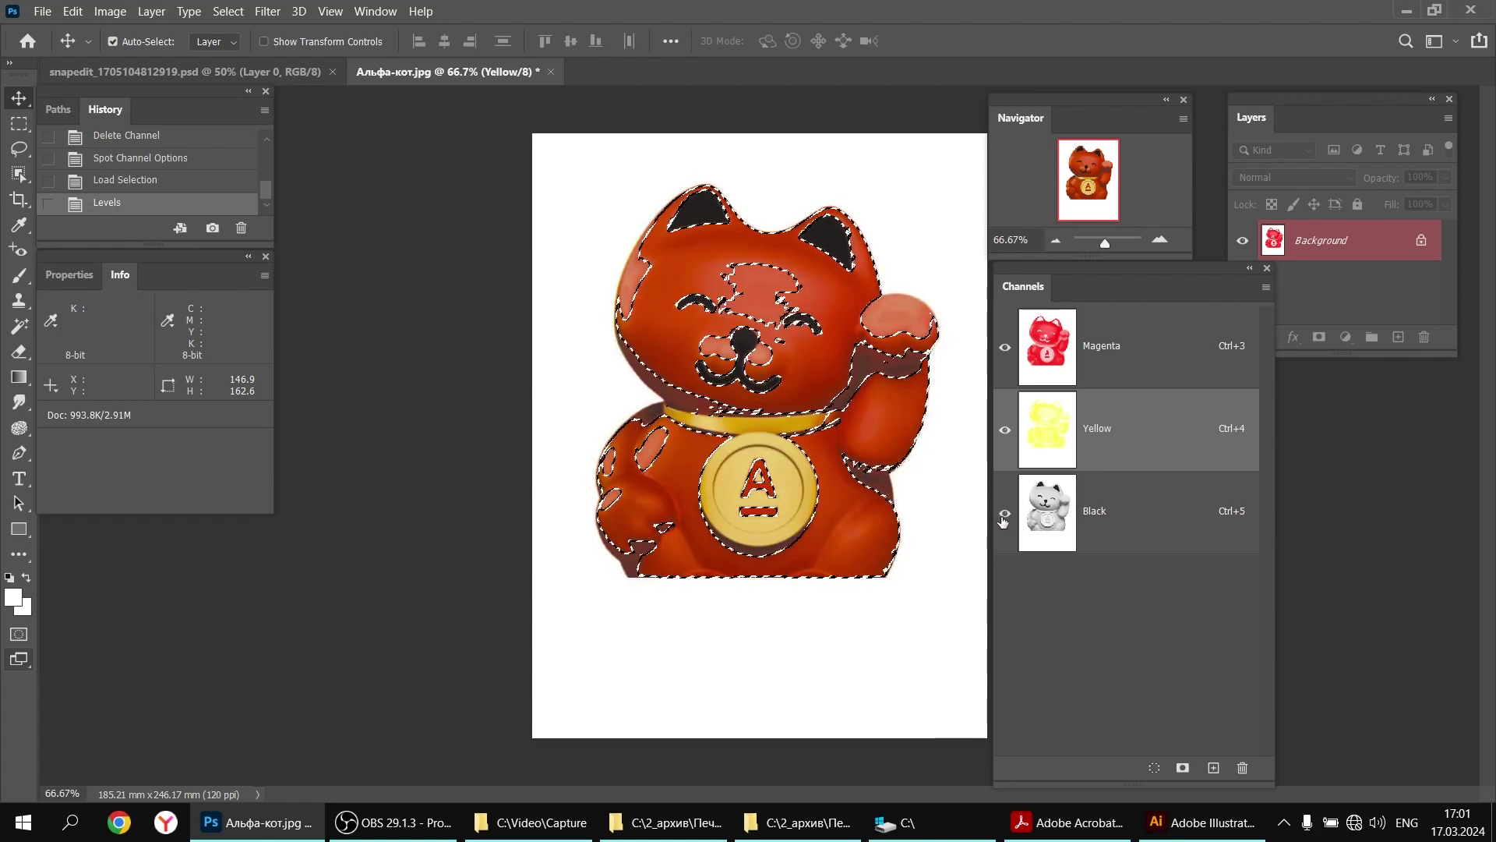
{"action": "key", "text": "ctrl+d"}
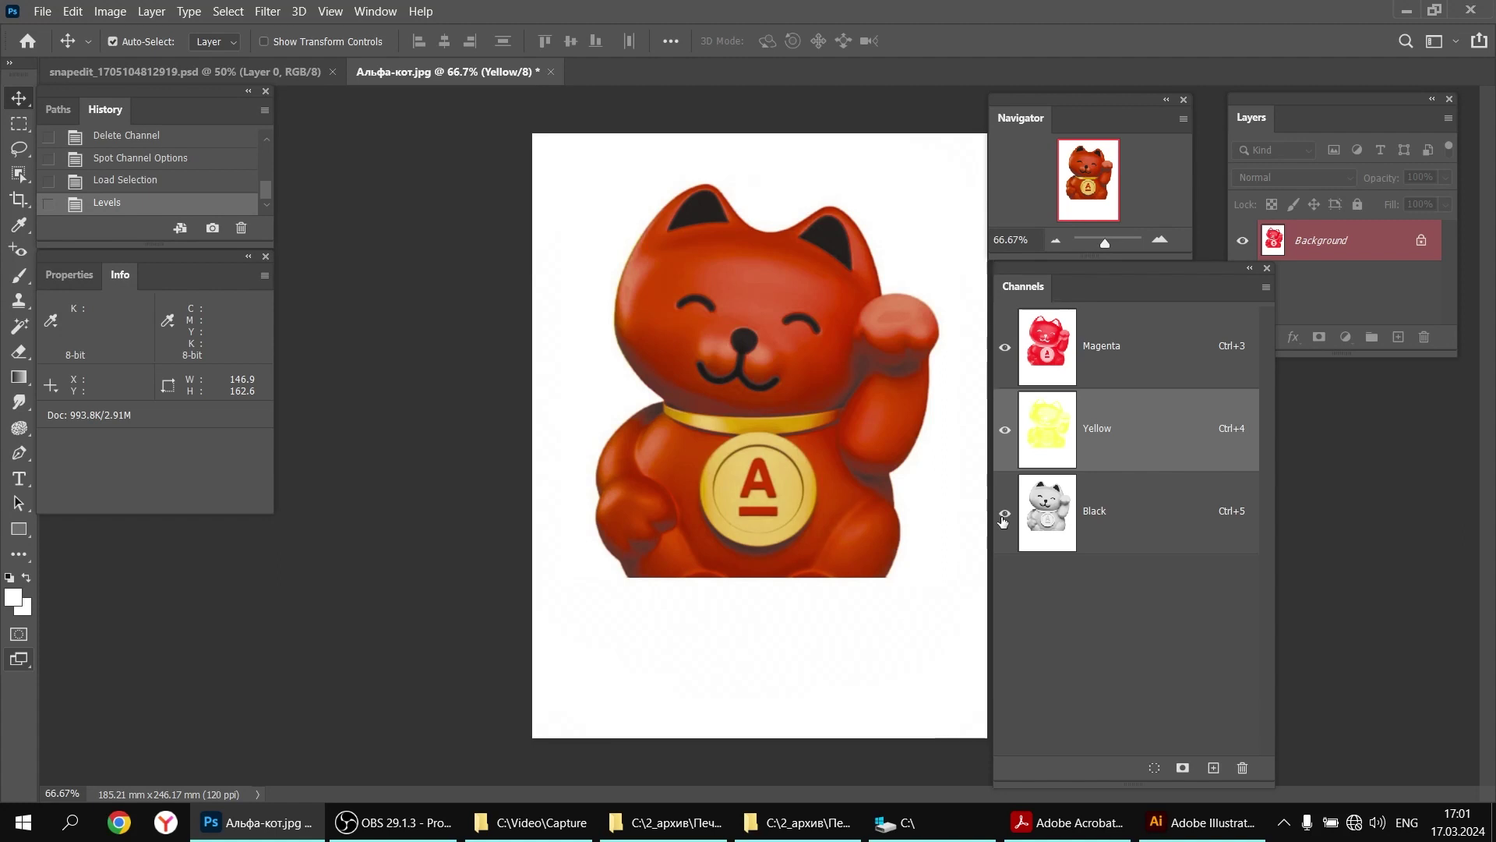
Lighten the Yellow channel again within the hidden selection using Levels, with midtone input 2.20 and white input 234
{"action": "key", "text": "ctrl+l"}
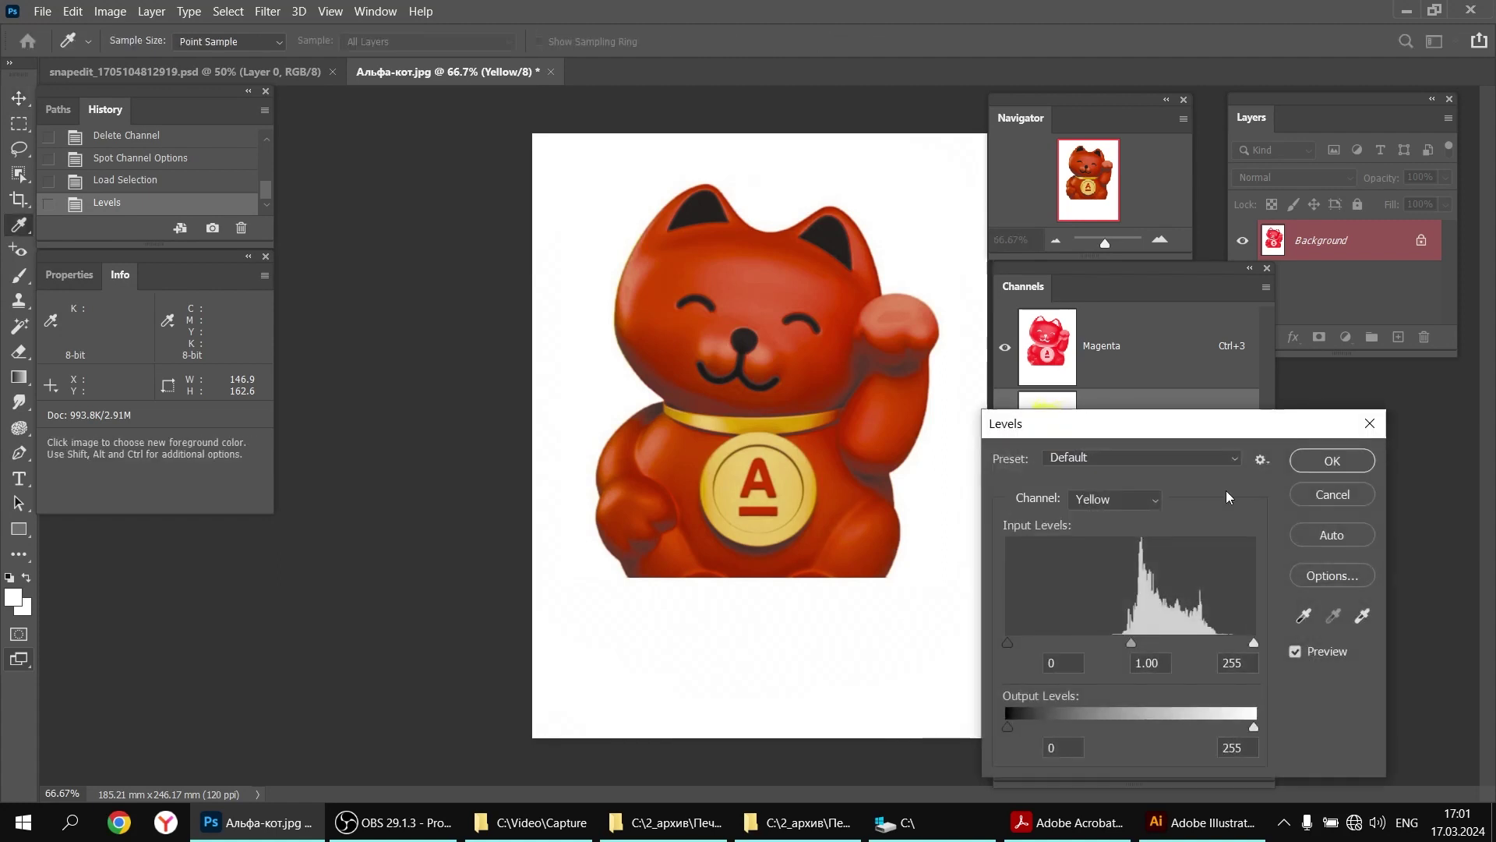
{"action": "left_click_drag", "start_coordinate": [1129, 642], "coordinate": [1043, 632]}
{"action": "mouse_move", "coordinate": [1251, 638]}
{"action": "left_mouse_down"}
{"action": "mouse_move", "coordinate": [1220, 638]}
{"action": "mouse_move", "coordinate": [1232, 636]}
{"action": "left_mouse_up"}
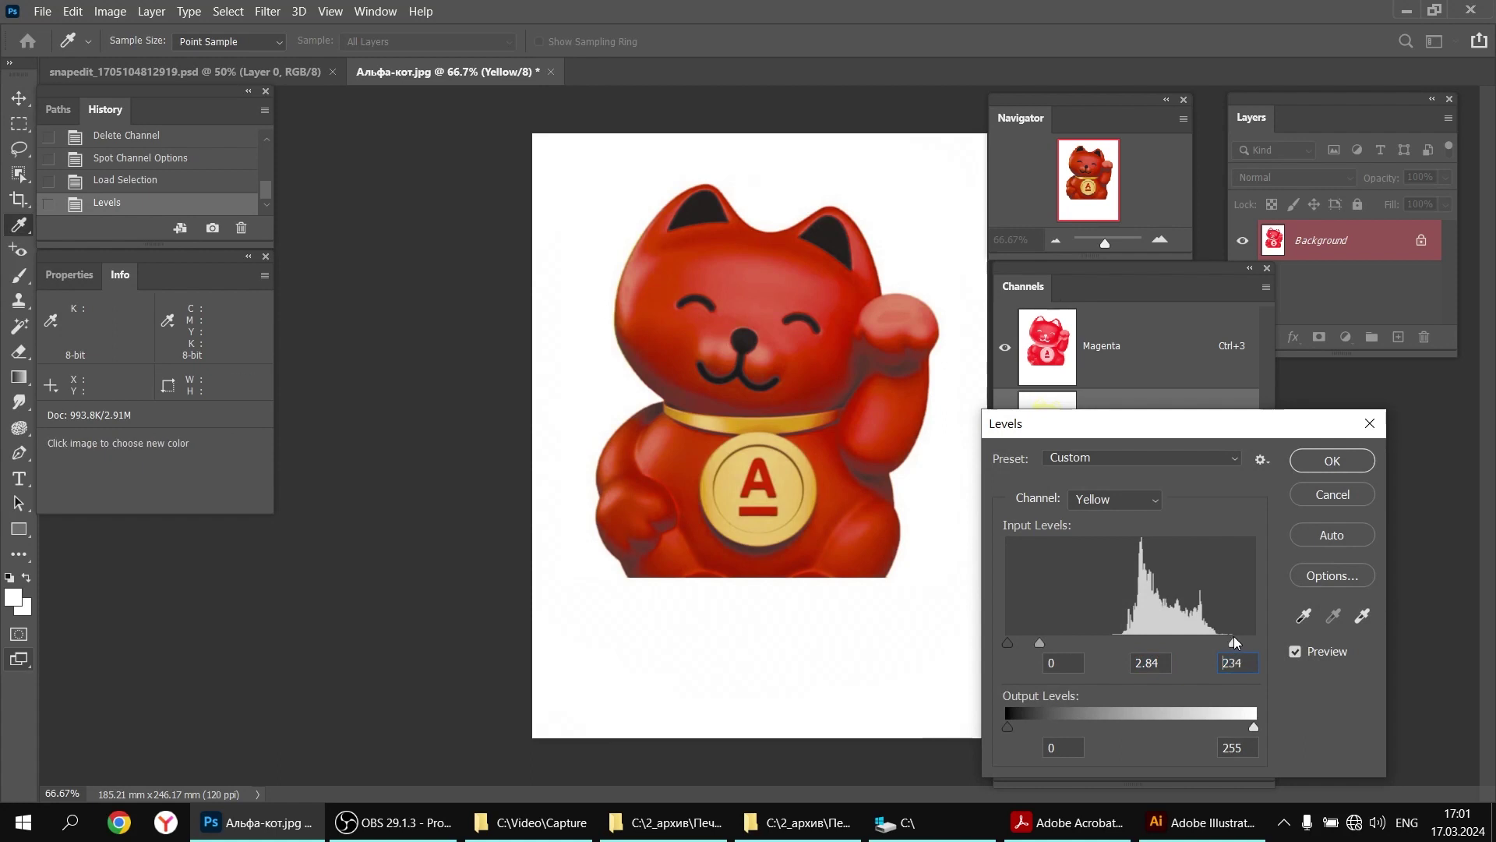
{"action": "left_click_drag", "start_coordinate": [1040, 645], "coordinate": [1058, 644]}
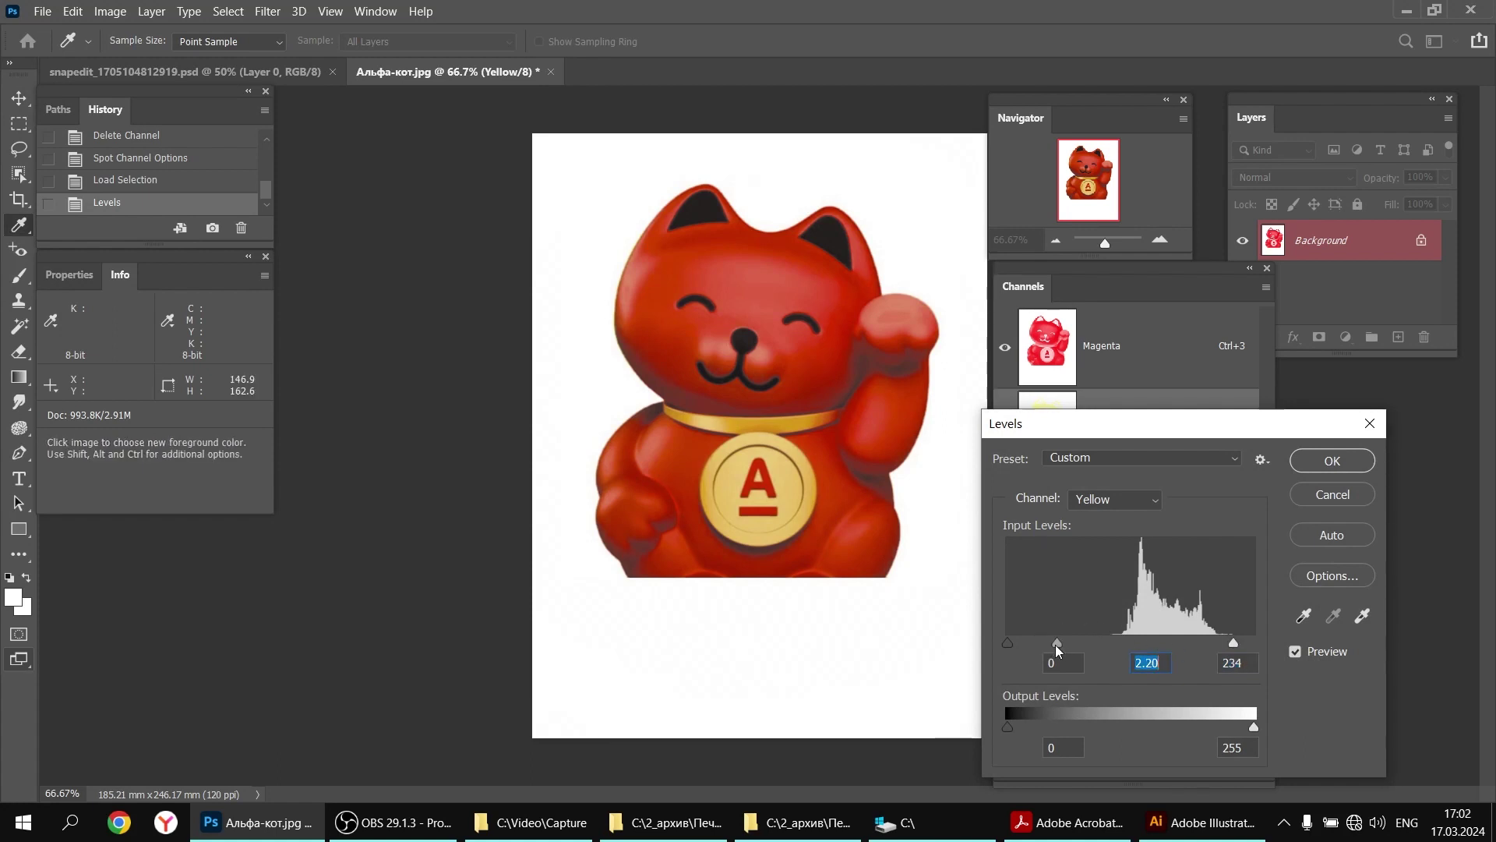
{"action": "left_click", "coordinate": [1340, 462]}
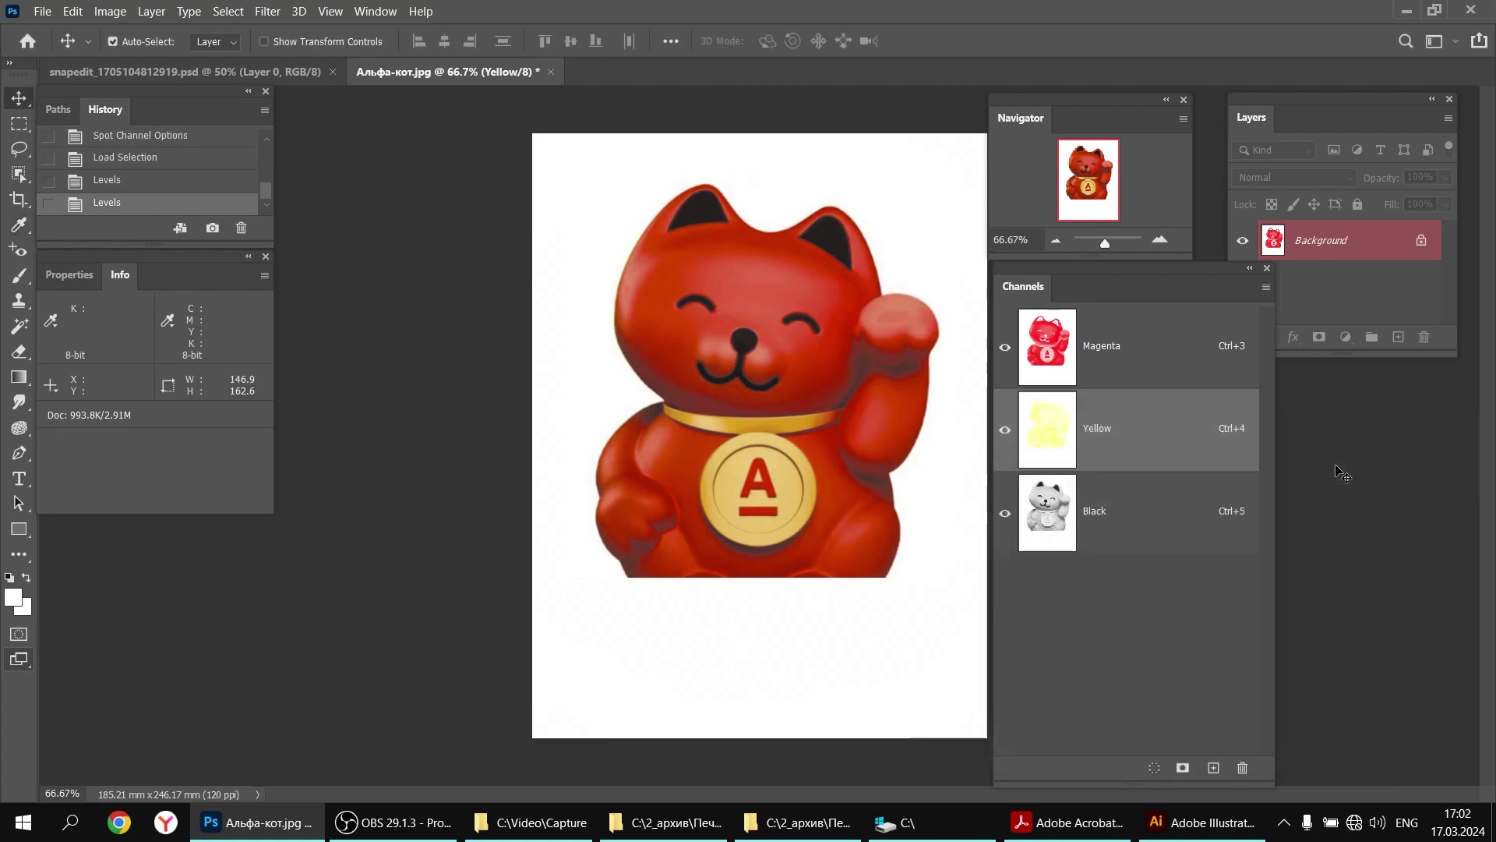
Make Black the active channel and clear the current selection
{"action": "left_click", "coordinate": [1051, 517]}
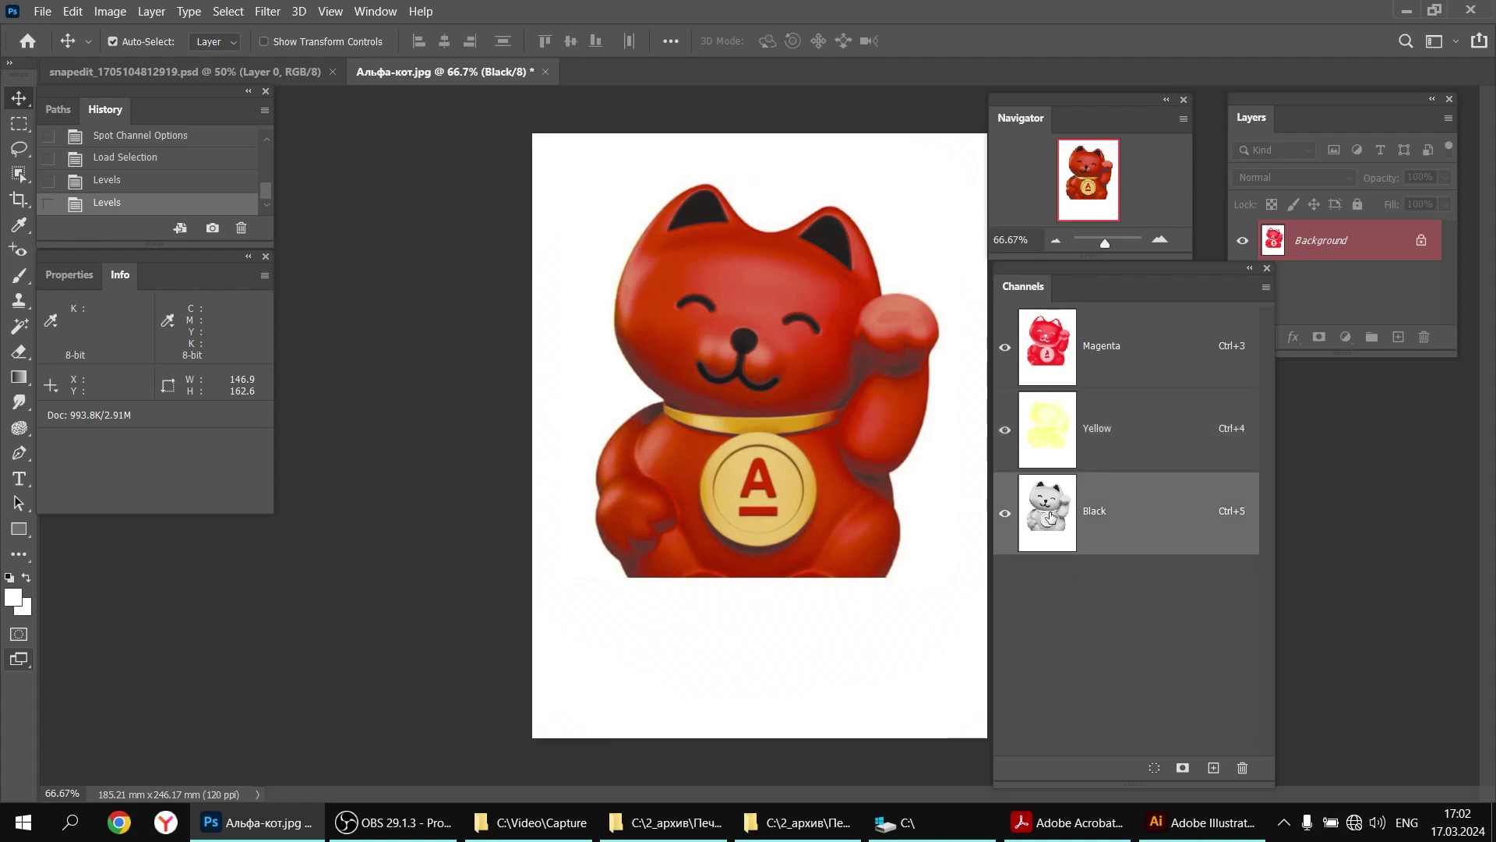
{"action": "left_click", "coordinate": [228, 12]}
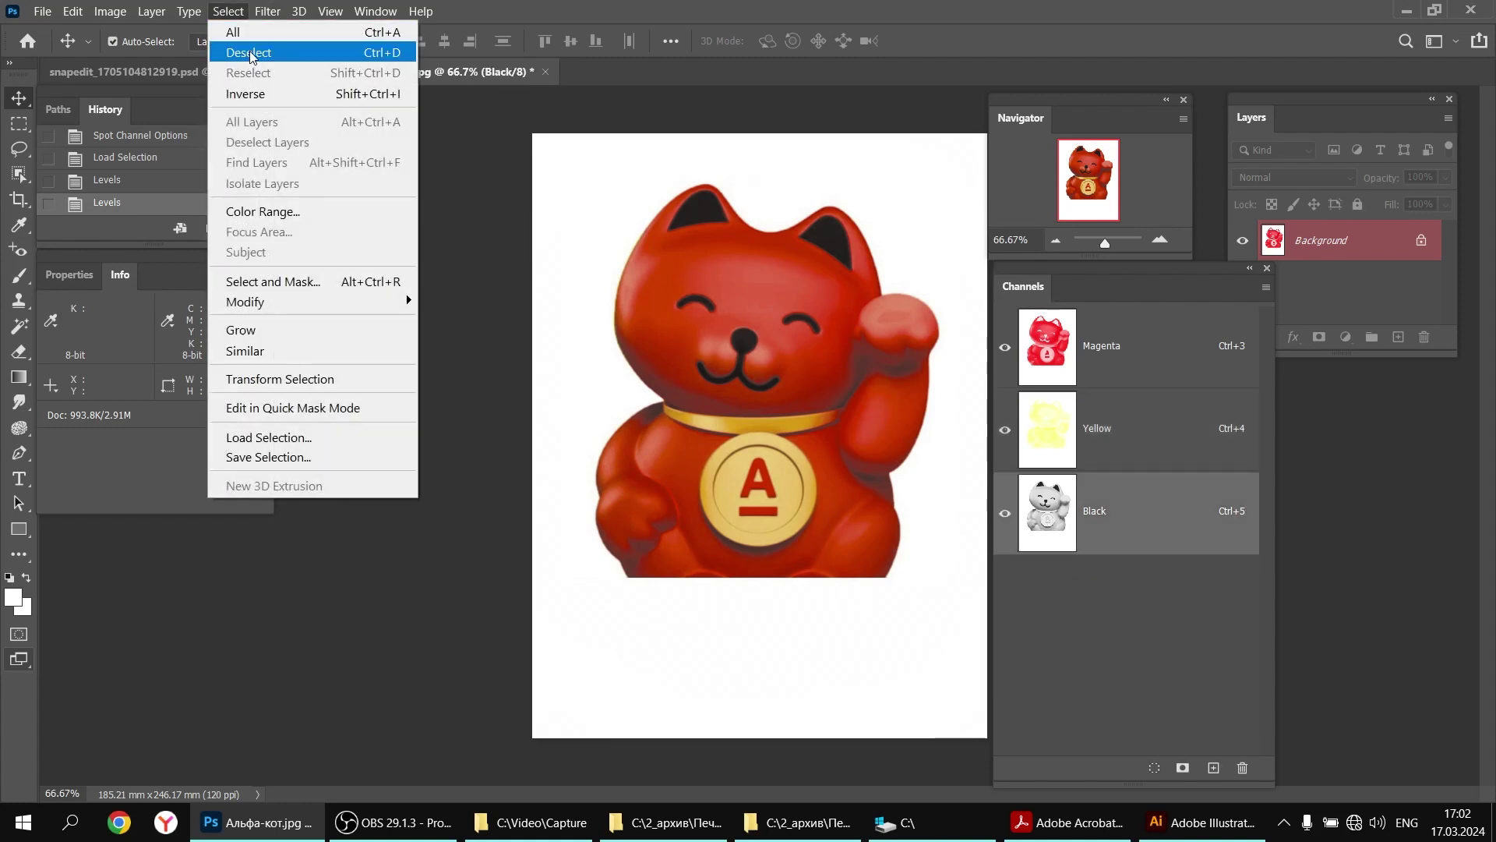
{"action": "left_click", "coordinate": [249, 46]}
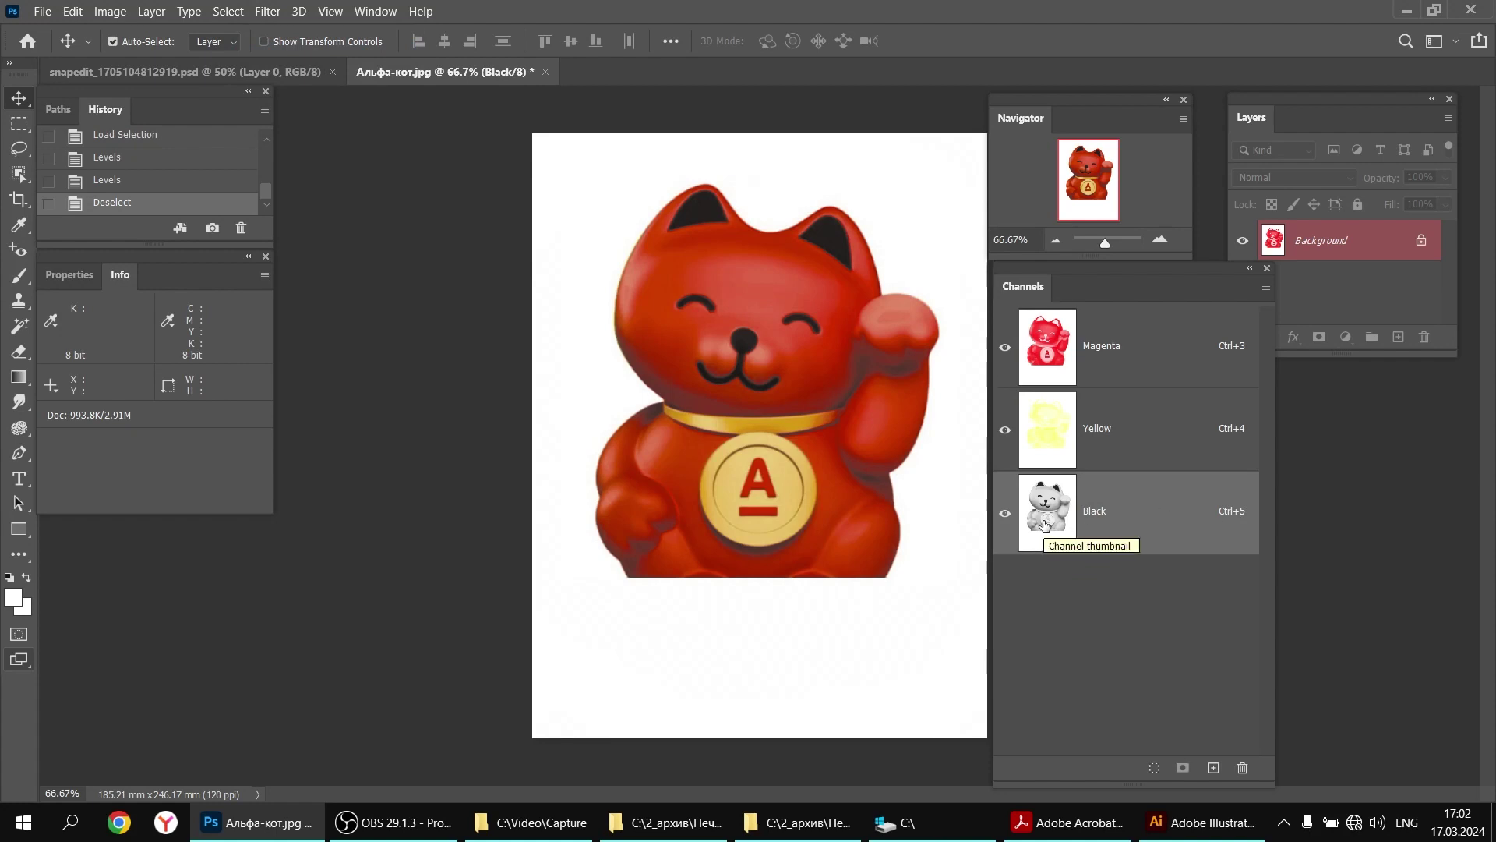
Strengthen the Black channel's dark areas with Levels, raising the shadow input to 72 and fine-tuning the other input sliders
{"action": "key", "text": "ctrl+l"}
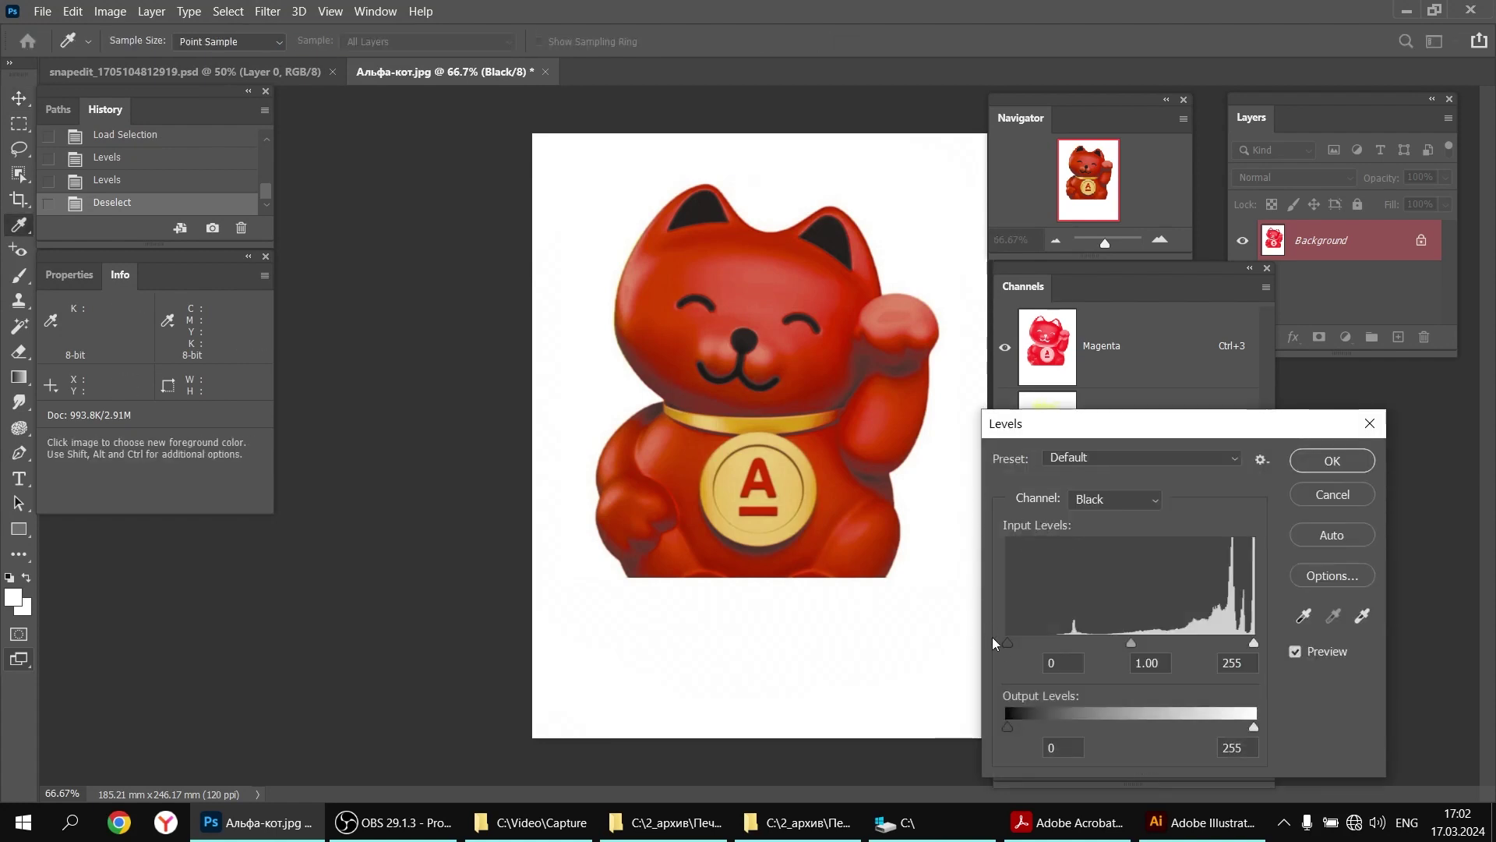
{"action": "mouse_move", "coordinate": [1008, 644]}
{"action": "left_mouse_down"}
{"action": "mouse_move", "coordinate": [1066, 647]}
{"action": "mouse_move", "coordinate": [1041, 655]}
{"action": "mouse_move", "coordinate": [1075, 663]}
{"action": "mouse_move", "coordinate": [997, 661]}
{"action": "left_mouse_up"}
{"action": "left_click_drag", "start_coordinate": [1008, 643], "coordinate": [1079, 655]}
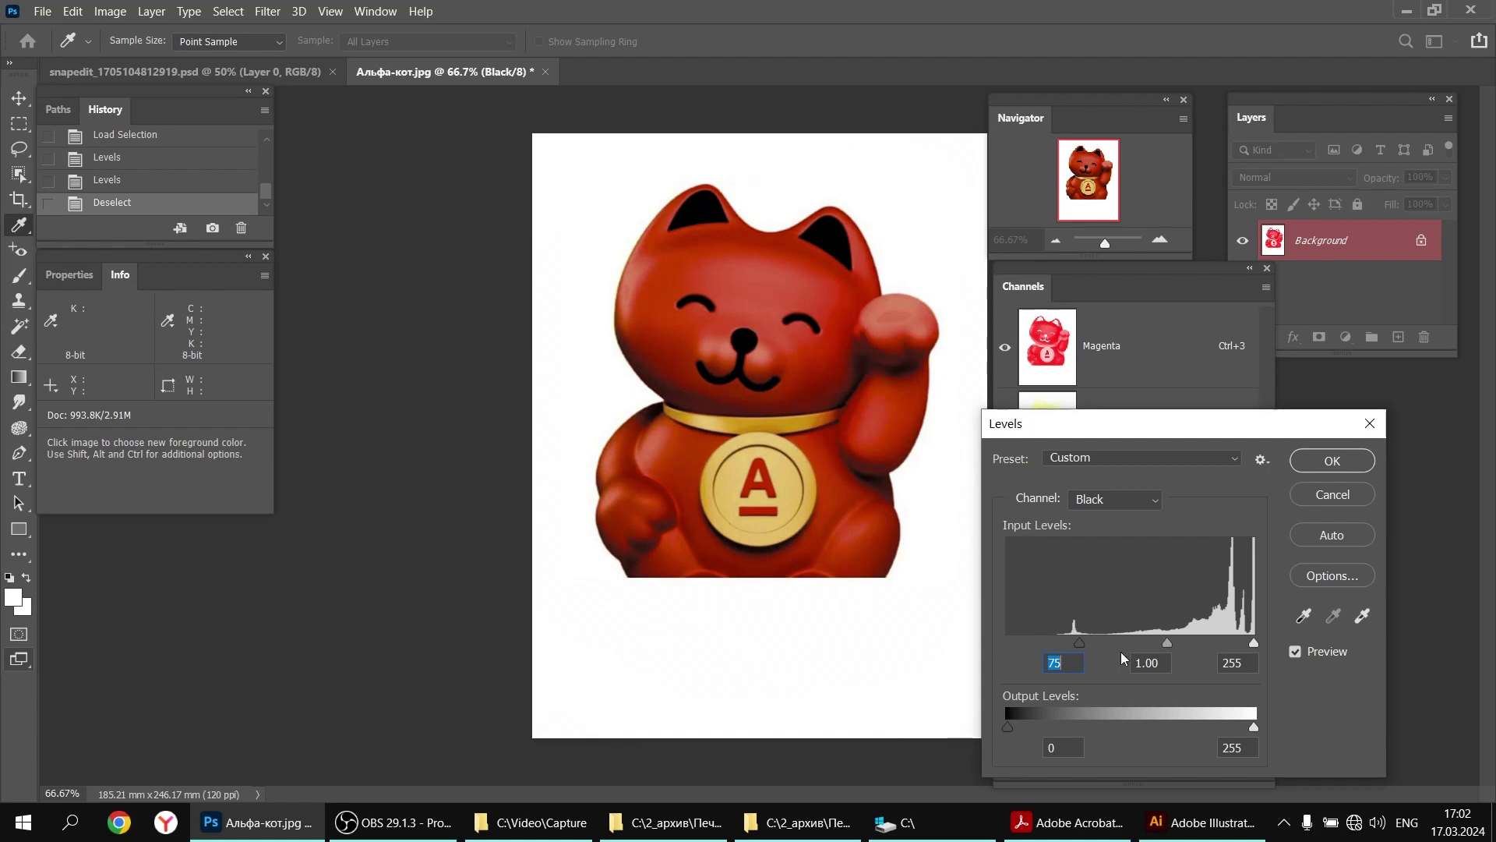
{"action": "left_click_drag", "start_coordinate": [1079, 645], "coordinate": [1076, 645]}
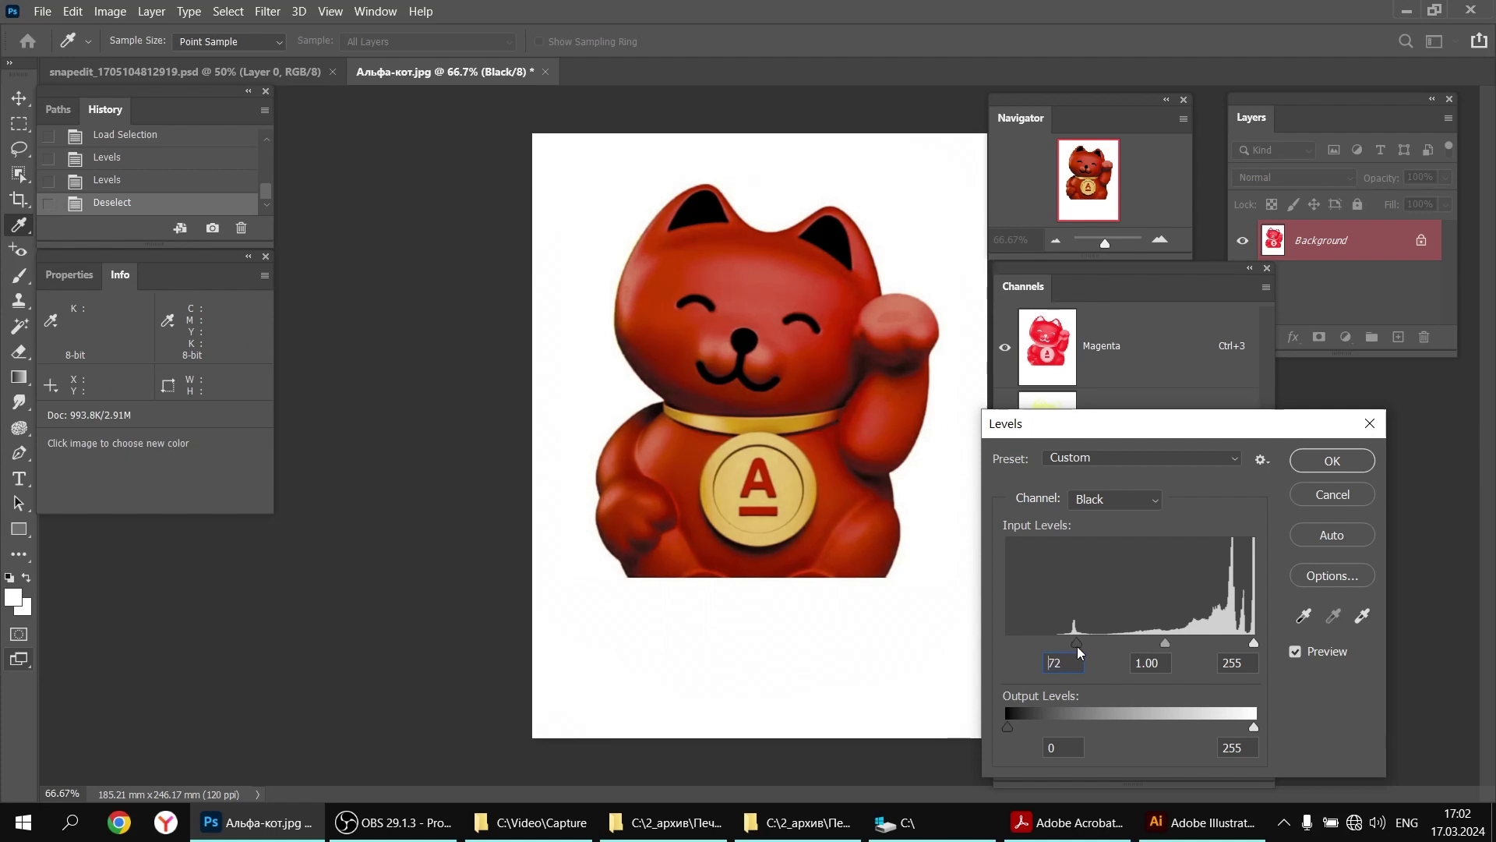
{"action": "mouse_move", "coordinate": [1256, 642]}
{"action": "left_mouse_down"}
{"action": "mouse_move", "coordinate": [1241, 642]}
{"action": "mouse_move", "coordinate": [1255, 643]}
{"action": "left_mouse_up"}
{"action": "left_click", "coordinate": [1250, 643]}
{"action": "mouse_move", "coordinate": [1165, 642]}
{"action": "left_mouse_down"}
{"action": "mouse_move", "coordinate": [1124, 642]}
{"action": "mouse_move", "coordinate": [1161, 633]}
{"action": "left_mouse_up"}
{"action": "left_click", "coordinate": [1157, 635]}
{"action": "left_click", "coordinate": [1333, 460]}
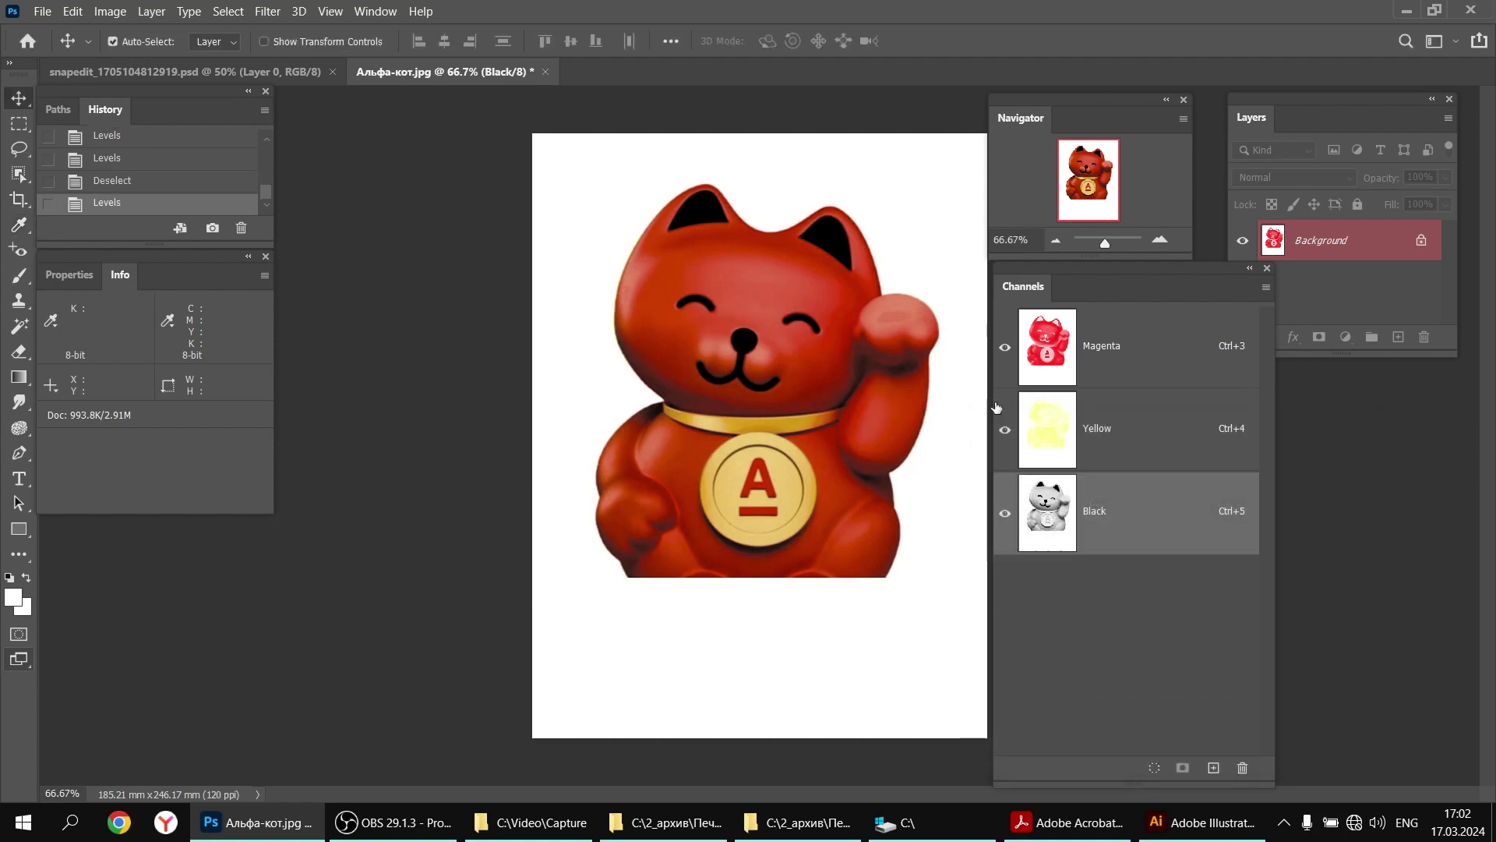
Intensify the Yellow channel over the whole image with Levels, raising the shadow input to about 98
{"action": "left_click", "coordinate": [1053, 427]}
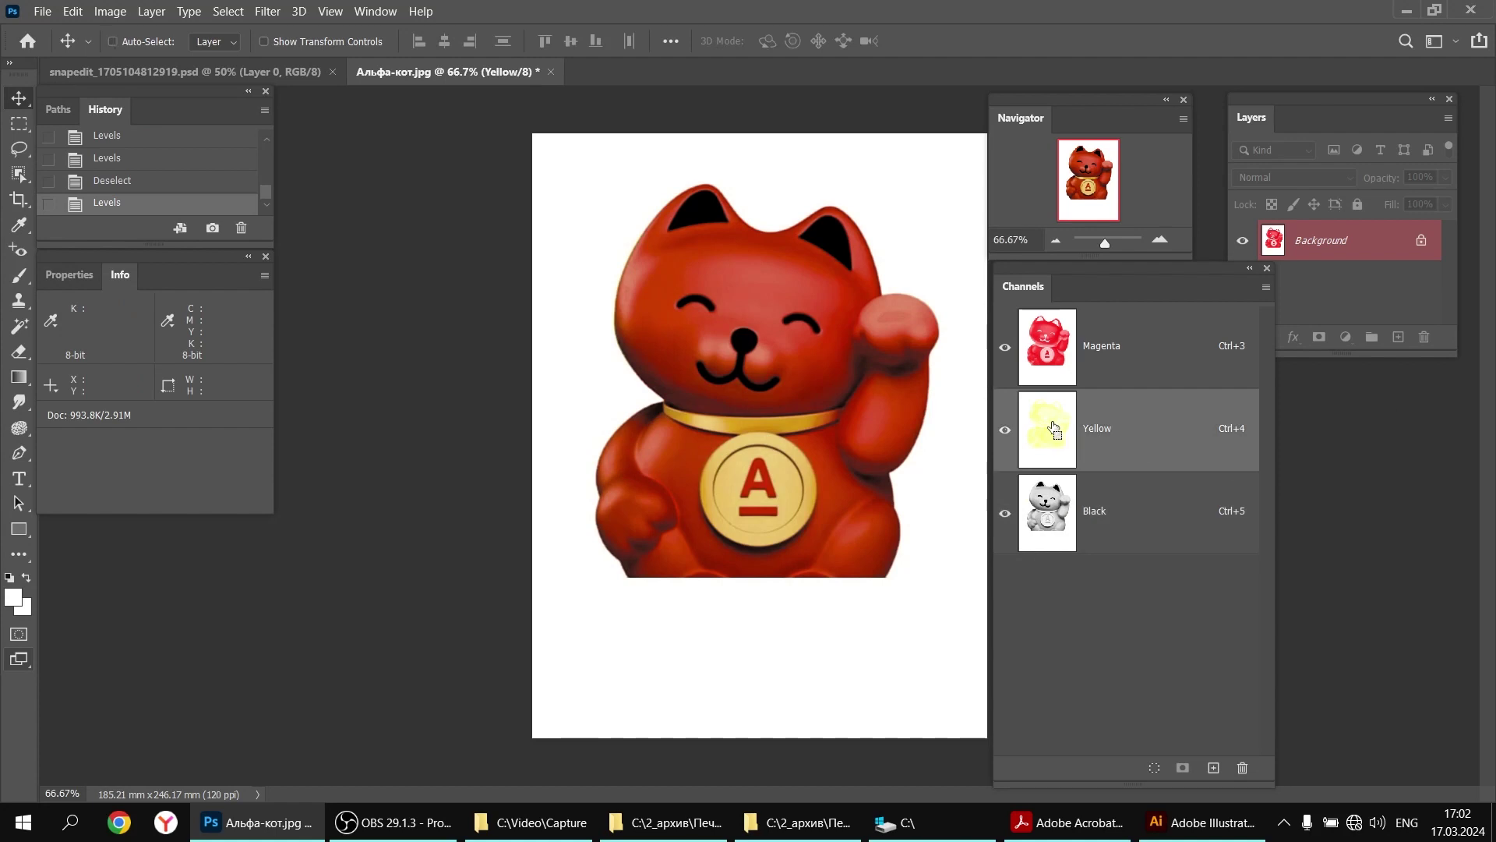
{"action": "key", "text": "ctrl+l"}
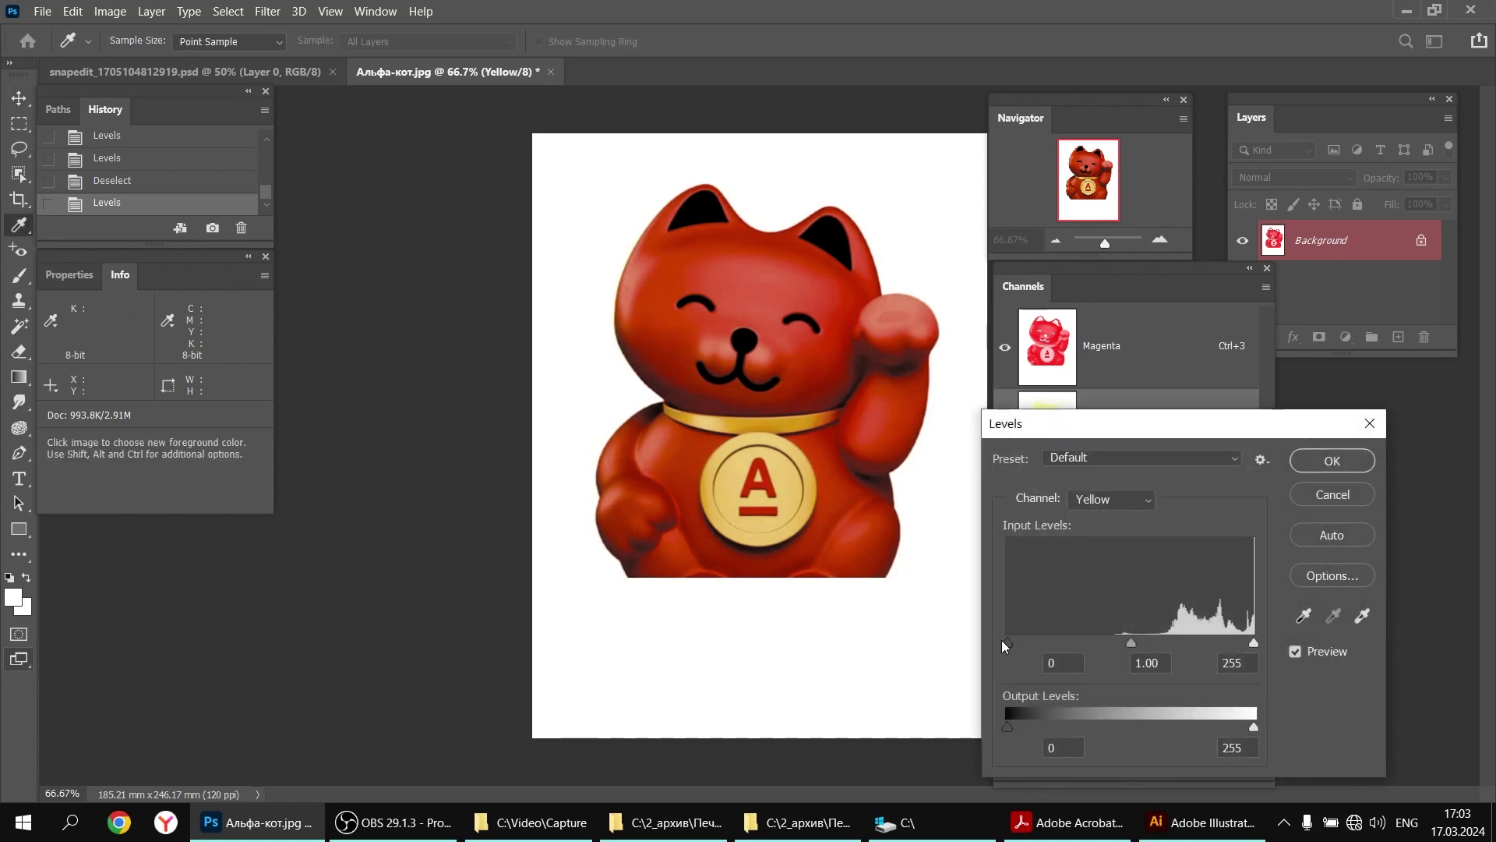
{"action": "left_click_drag", "start_coordinate": [1007, 642], "coordinate": [1103, 659]}
{"action": "left_click", "coordinate": [1318, 469]}
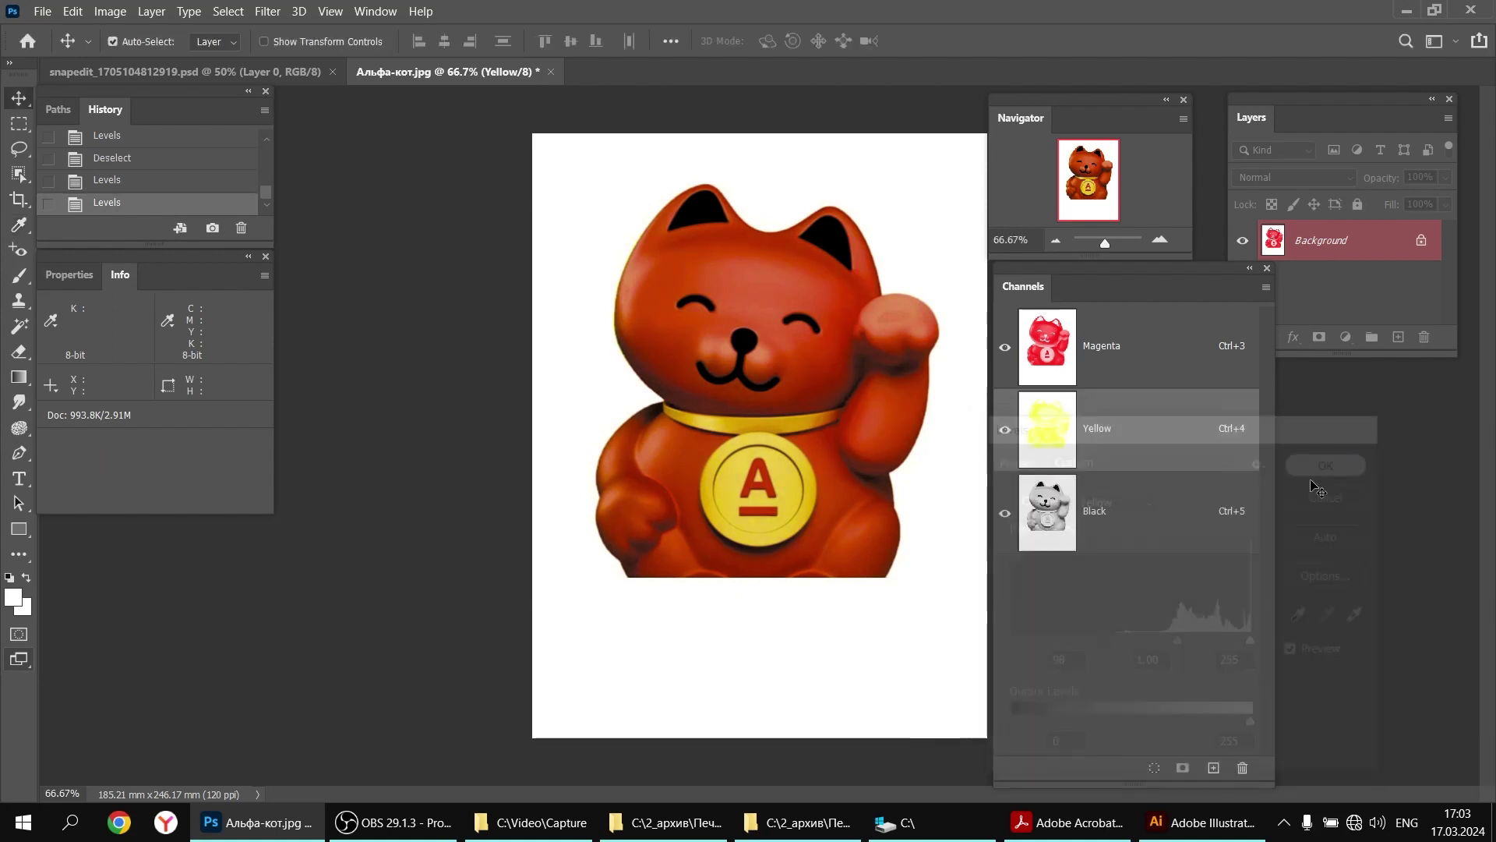
Load the Magenta channel as a selection, lighten Yellow inside it with Levels midtone input 2.93, and deselect
{"action": "key", "text": "v"}
{"action": "left_click", "coordinate": [1057, 344], "text": "ctrl"}
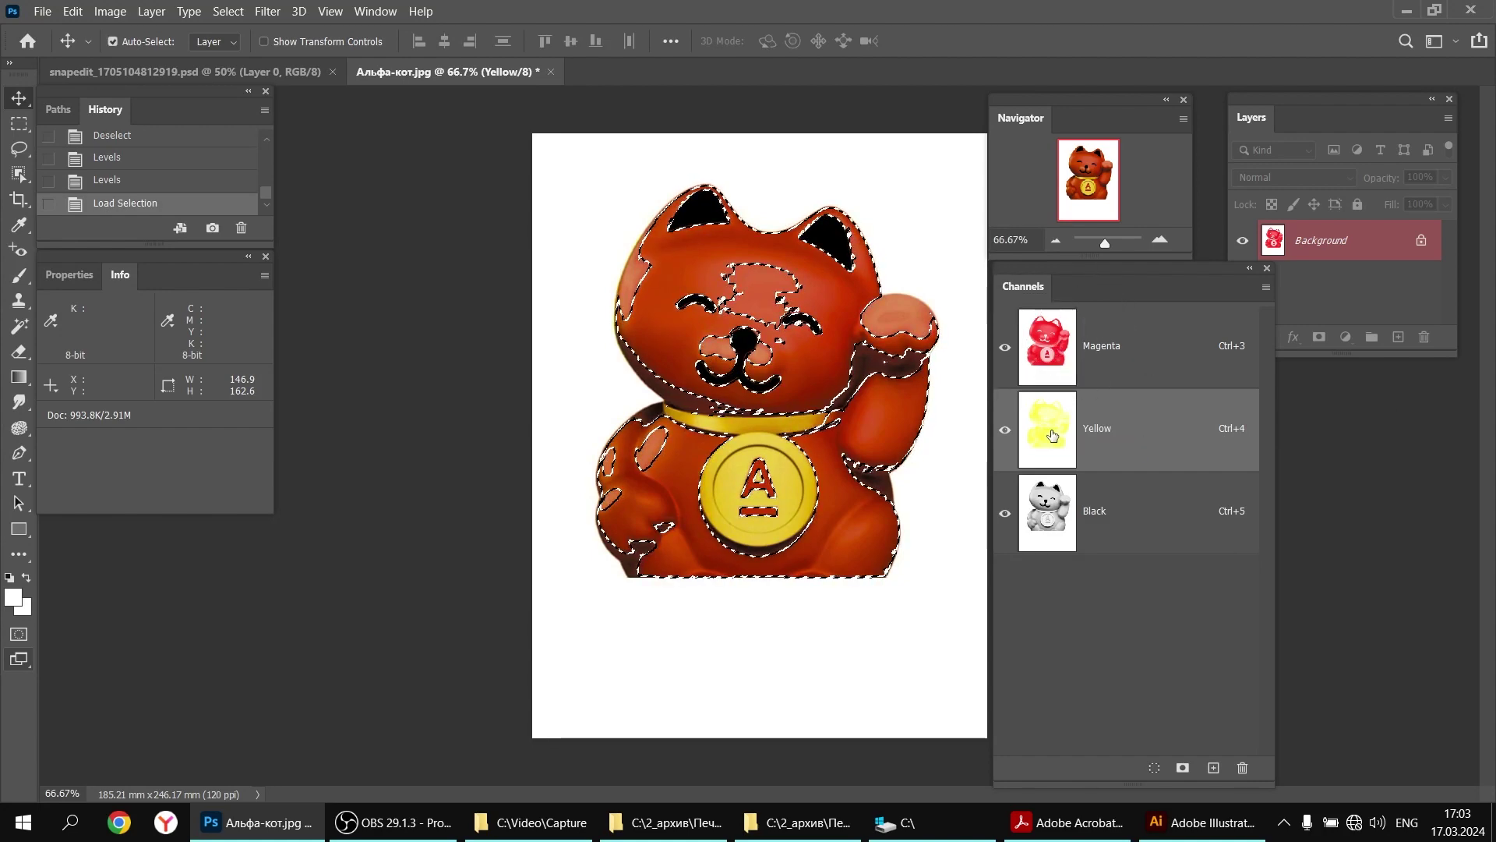
{"action": "key", "text": "ctrl+l"}
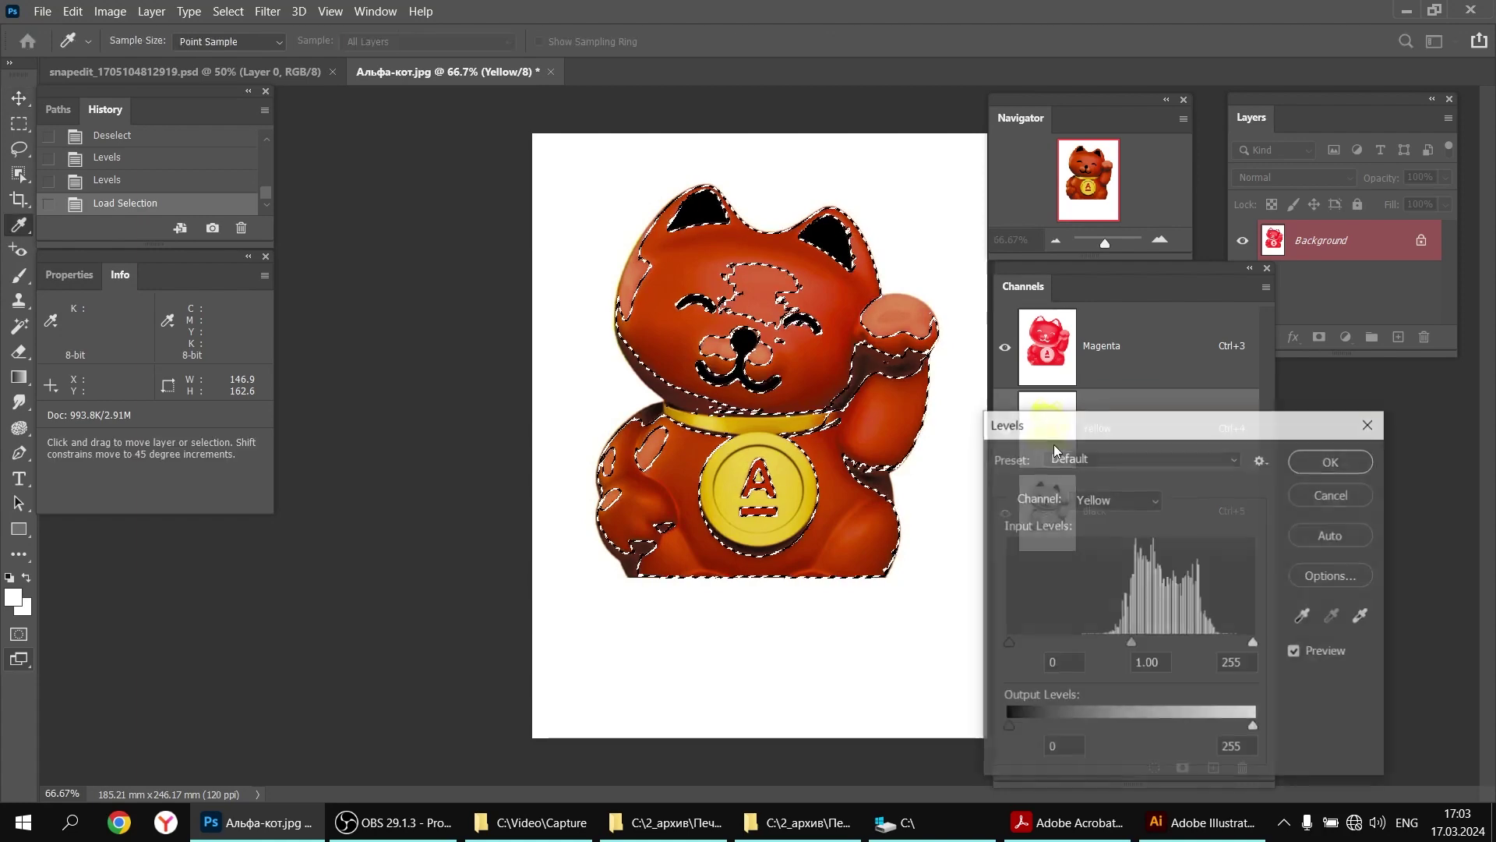
{"action": "left_click_drag", "start_coordinate": [1133, 642], "coordinate": [1041, 639]}
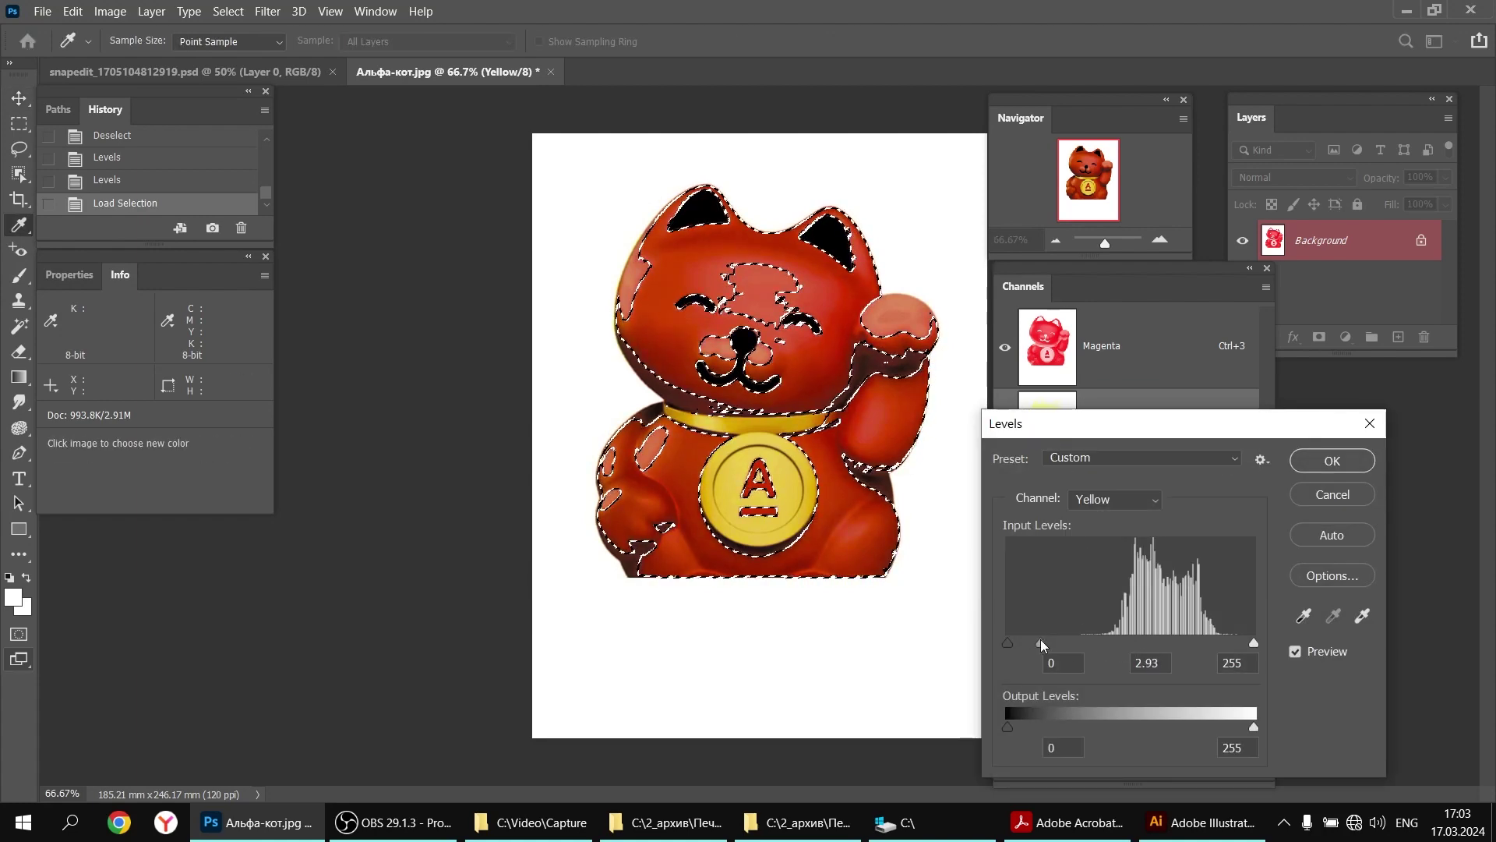
{"action": "left_click", "coordinate": [1332, 463]}
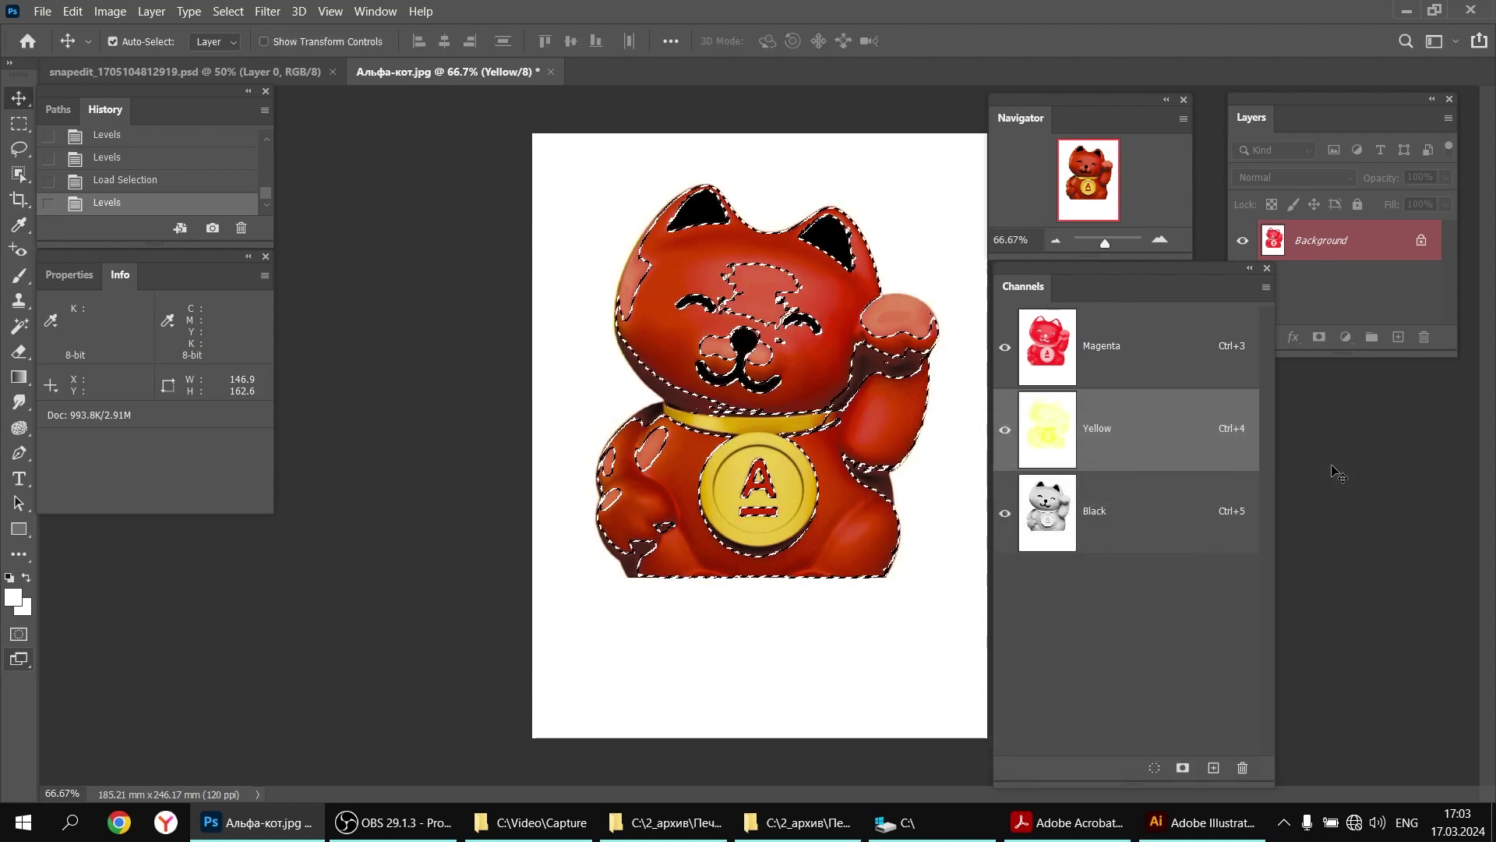
{"action": "key", "text": "ctrl+d"}
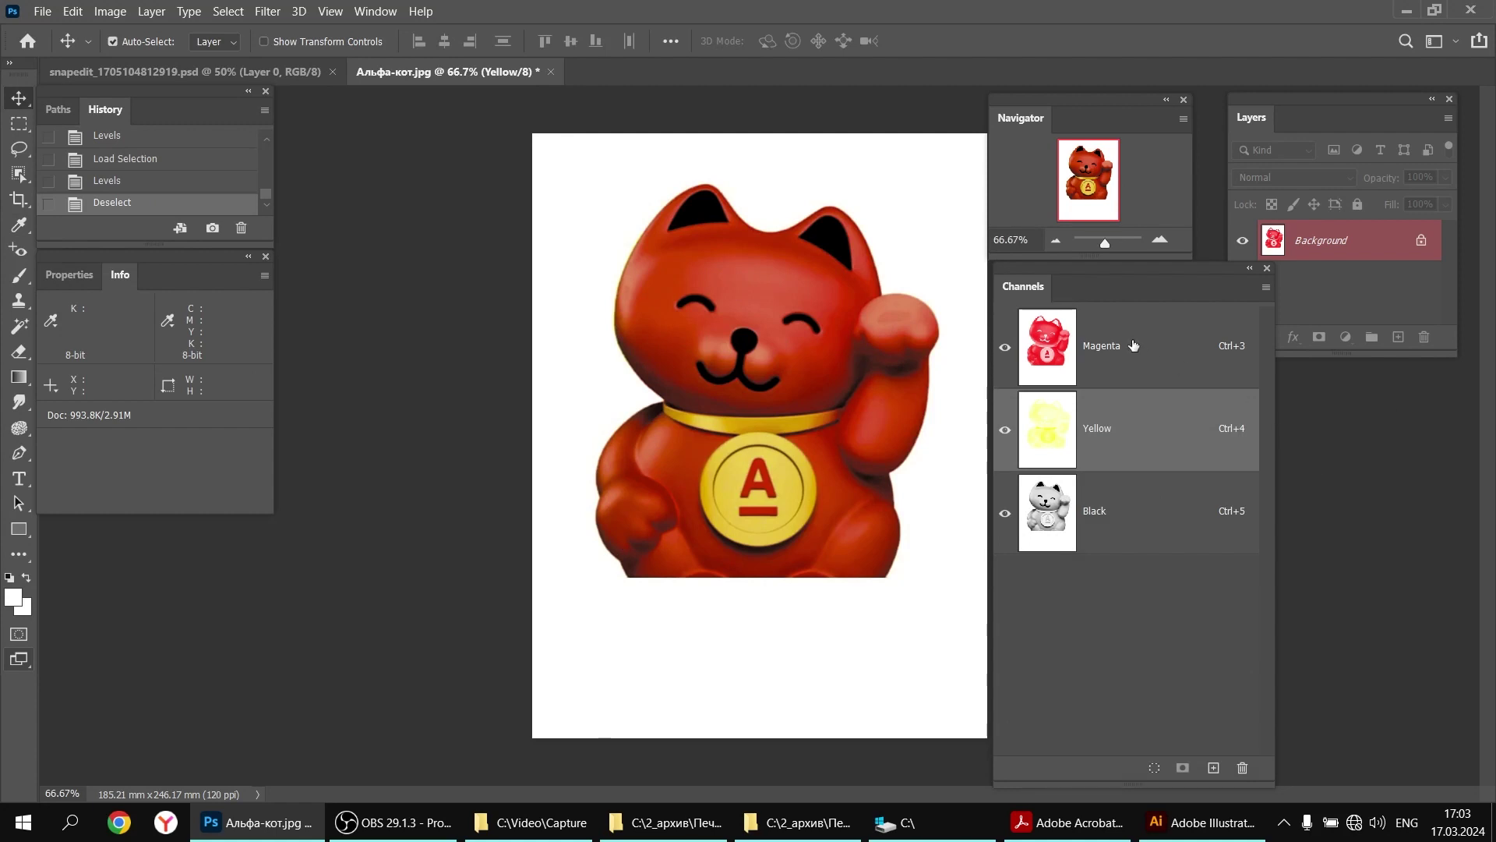
Change the Magenta spot channel's ink color to the cooler red e80222
{"action": "left_click", "coordinate": [1066, 358]}
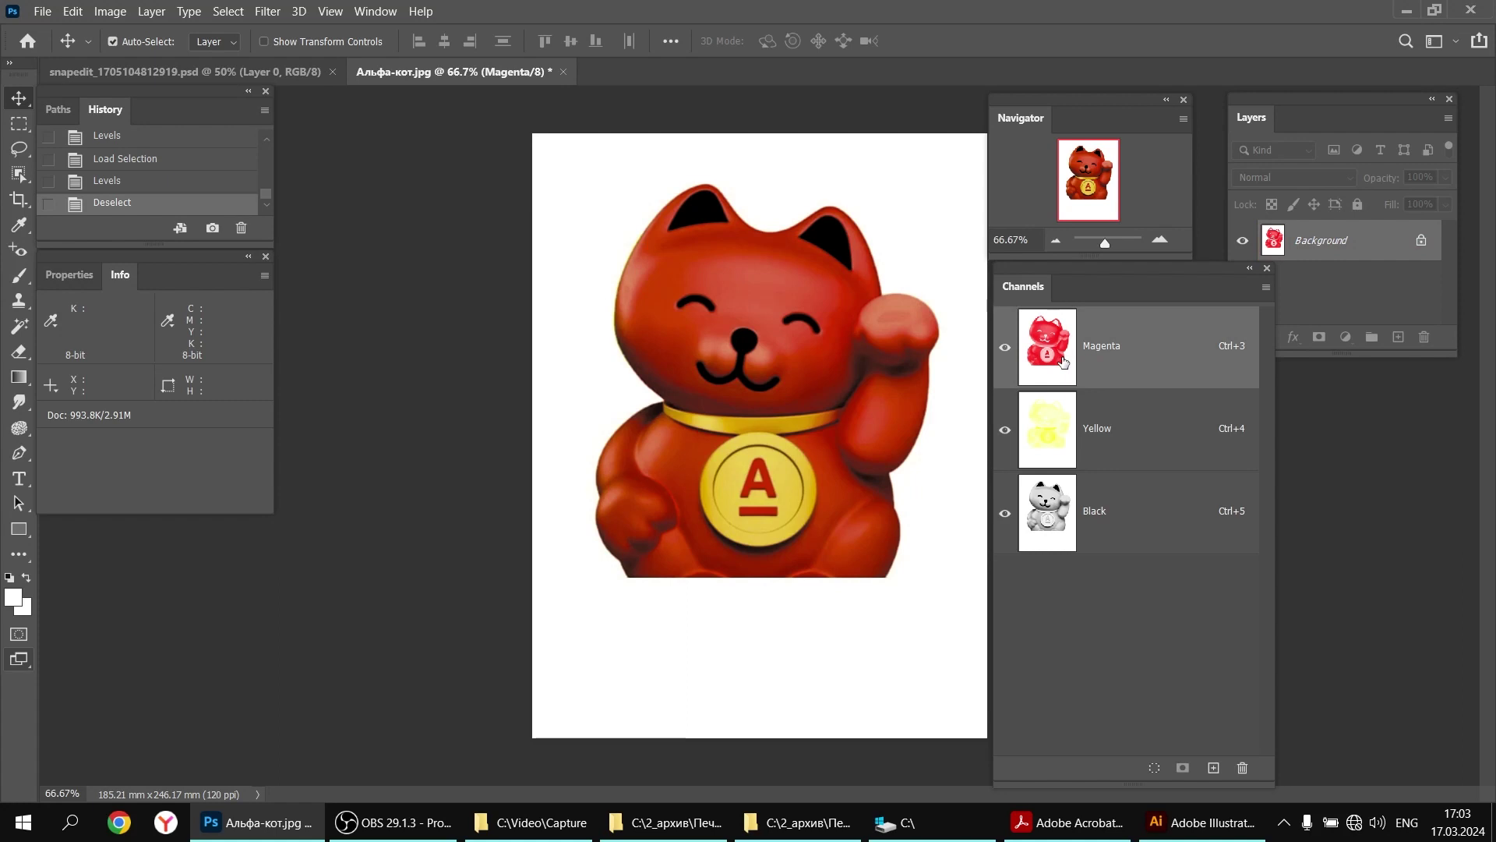
{"action": "double_click", "coordinate": [1063, 360]}
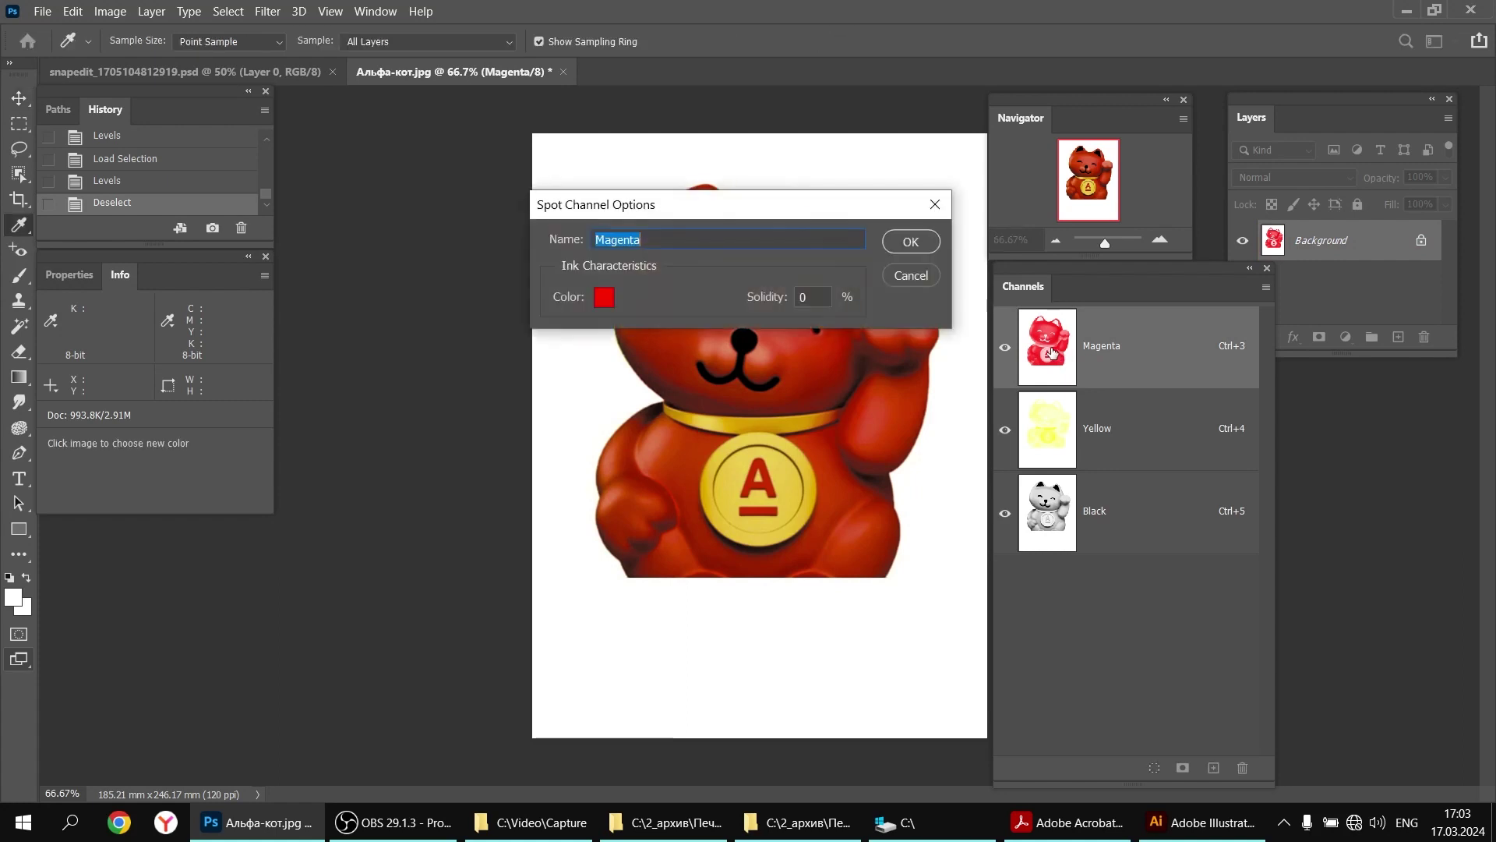
{"action": "left_click", "coordinate": [605, 299]}
{"action": "left_click", "coordinate": [1124, 487]}
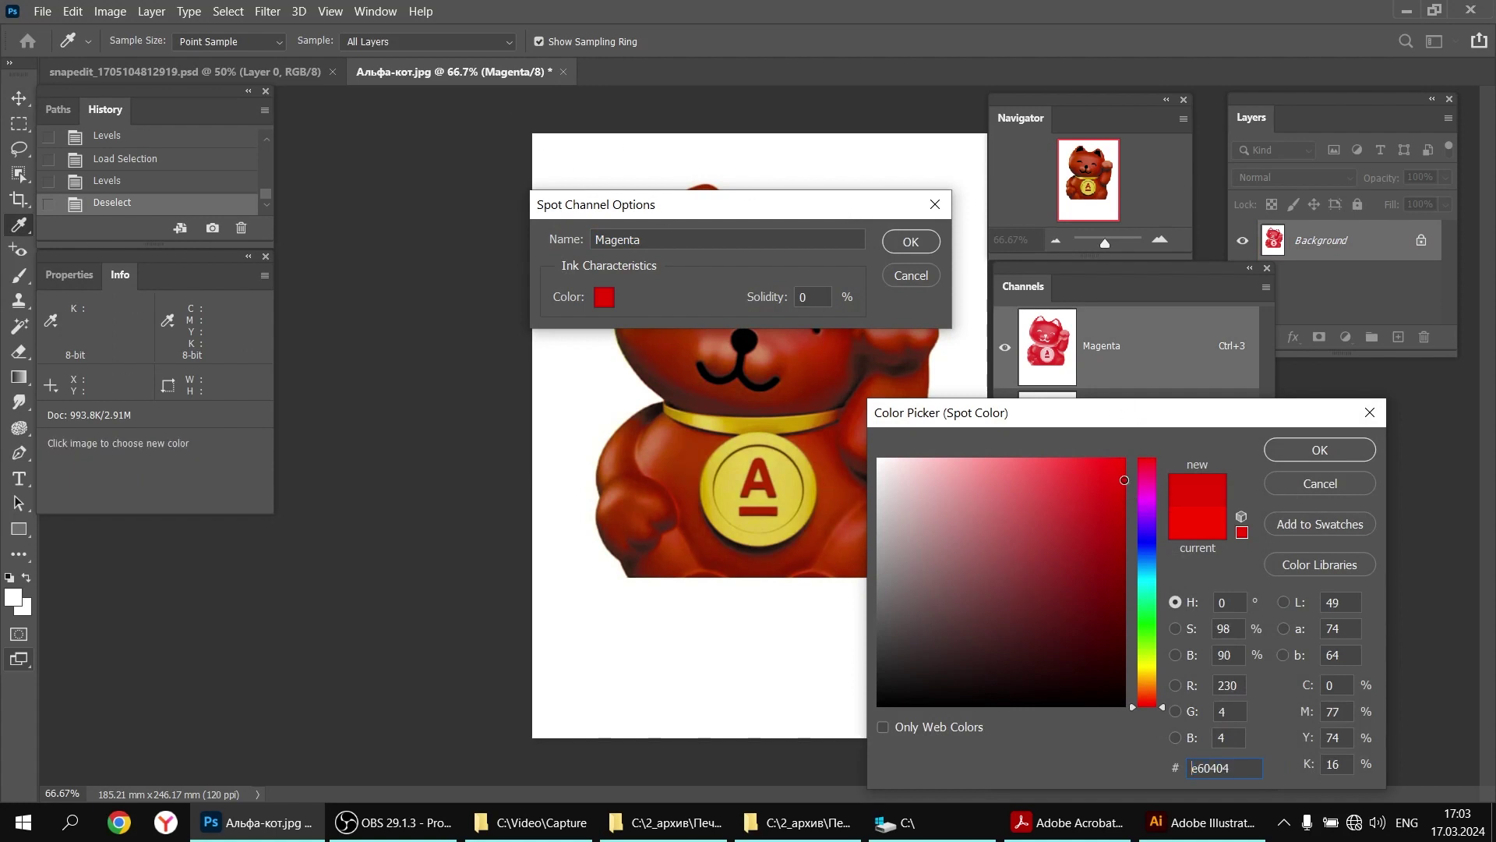
{"action": "left_click_drag", "start_coordinate": [1166, 707], "coordinate": [1169, 463]}
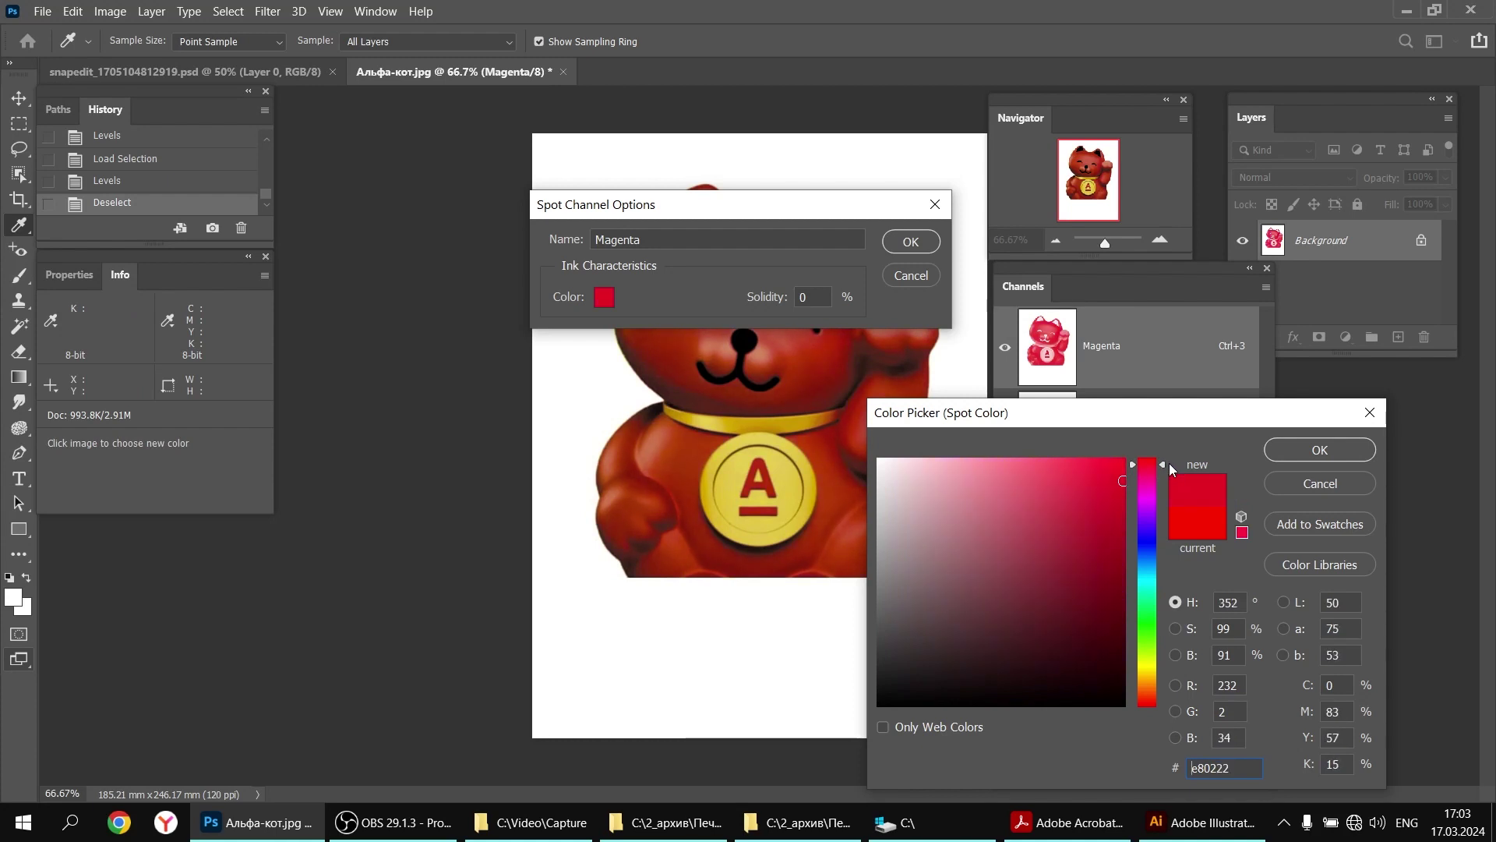
{"action": "left_click", "coordinate": [1312, 450]}
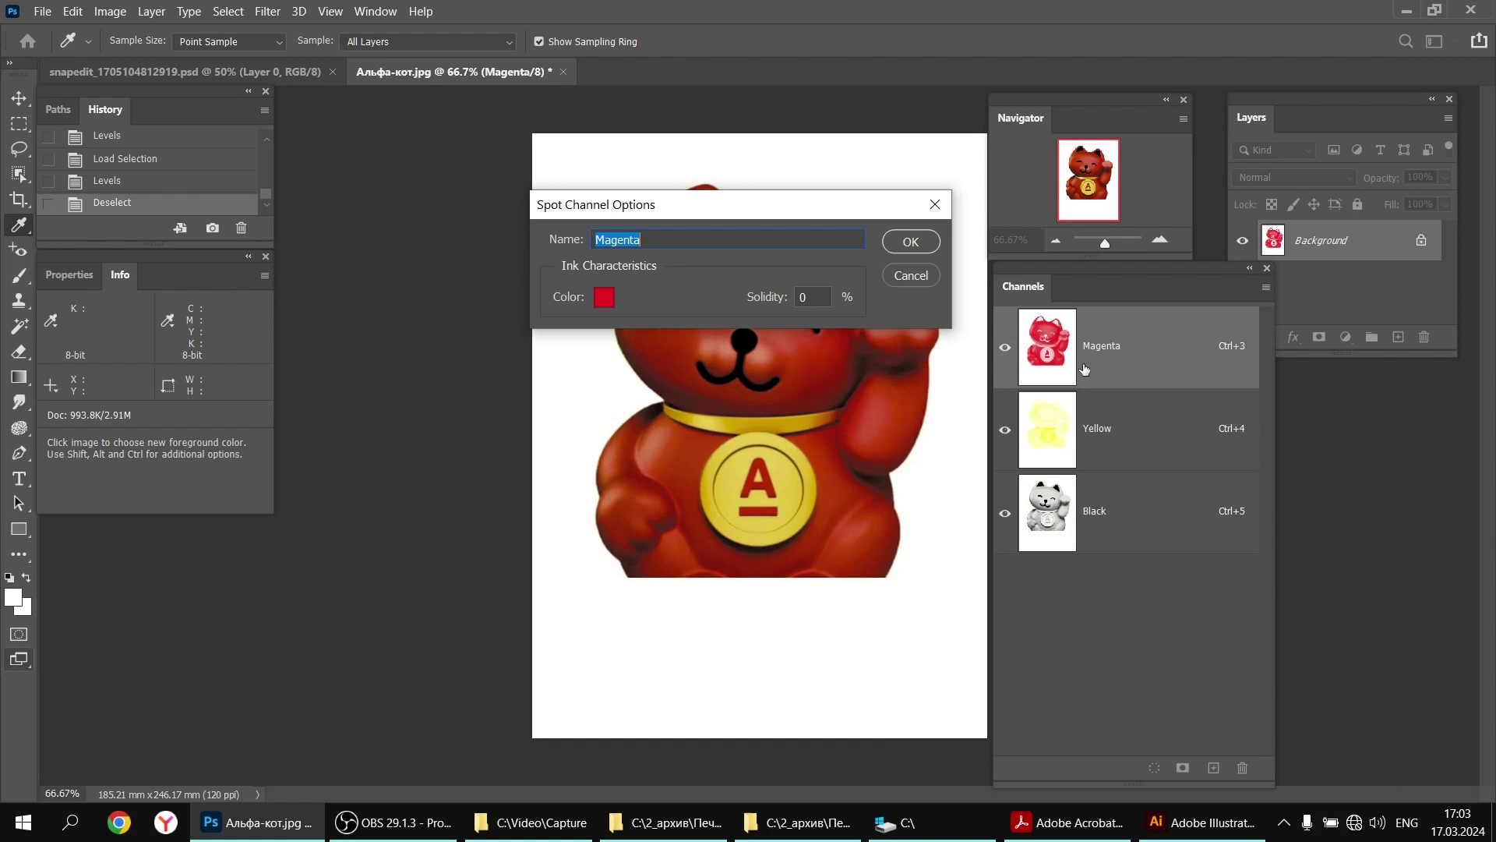
{"action": "left_click", "coordinate": [920, 245]}
{"action": "key", "text": "v"}
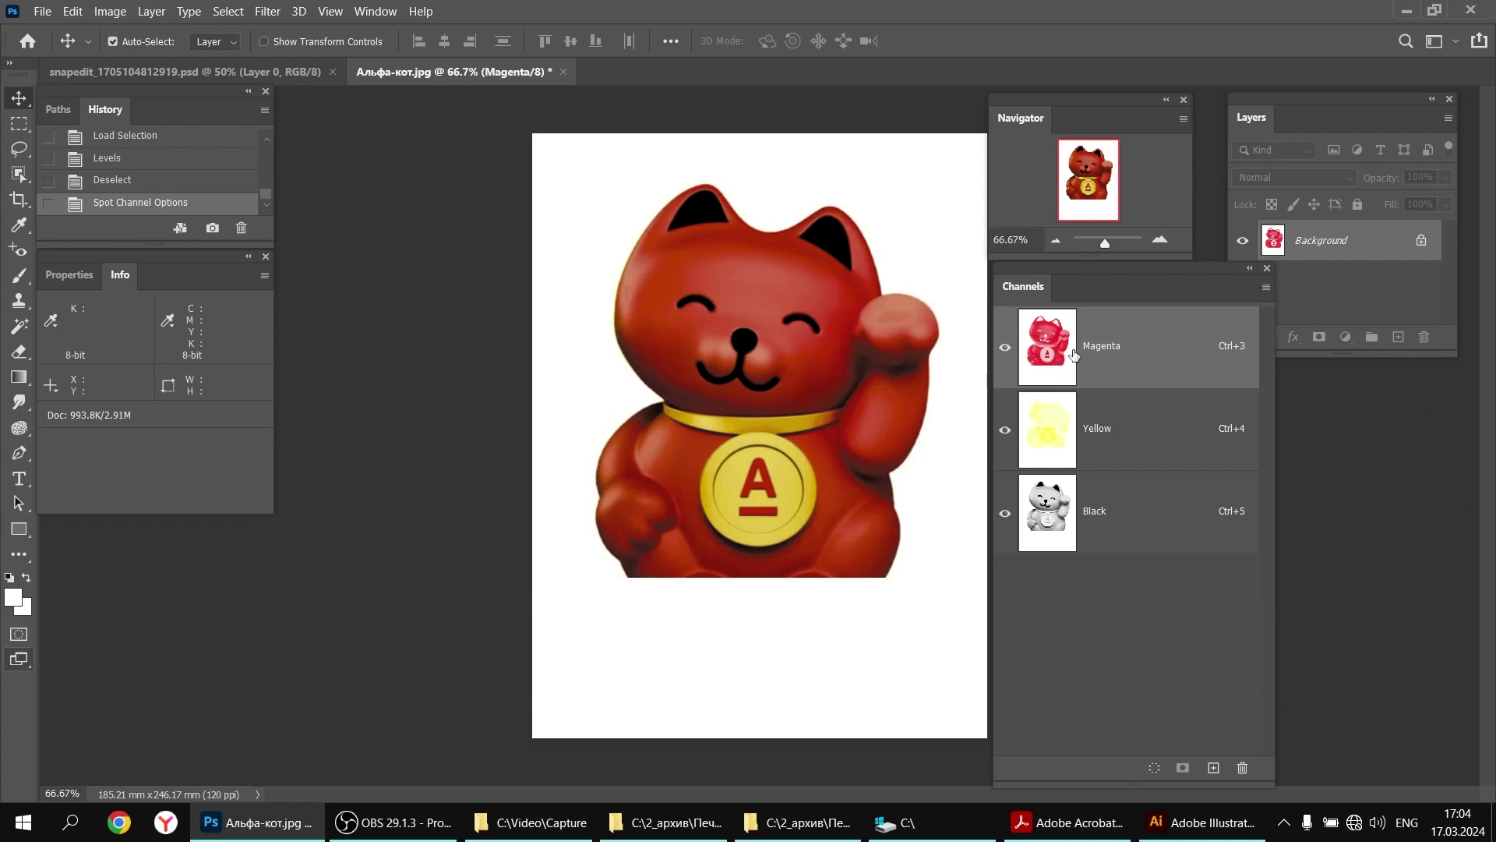
Duplicate the Magenta spot channel as Magenta copy within the same document and check its spot channel options
{"action": "left_click", "coordinate": [1265, 288]}
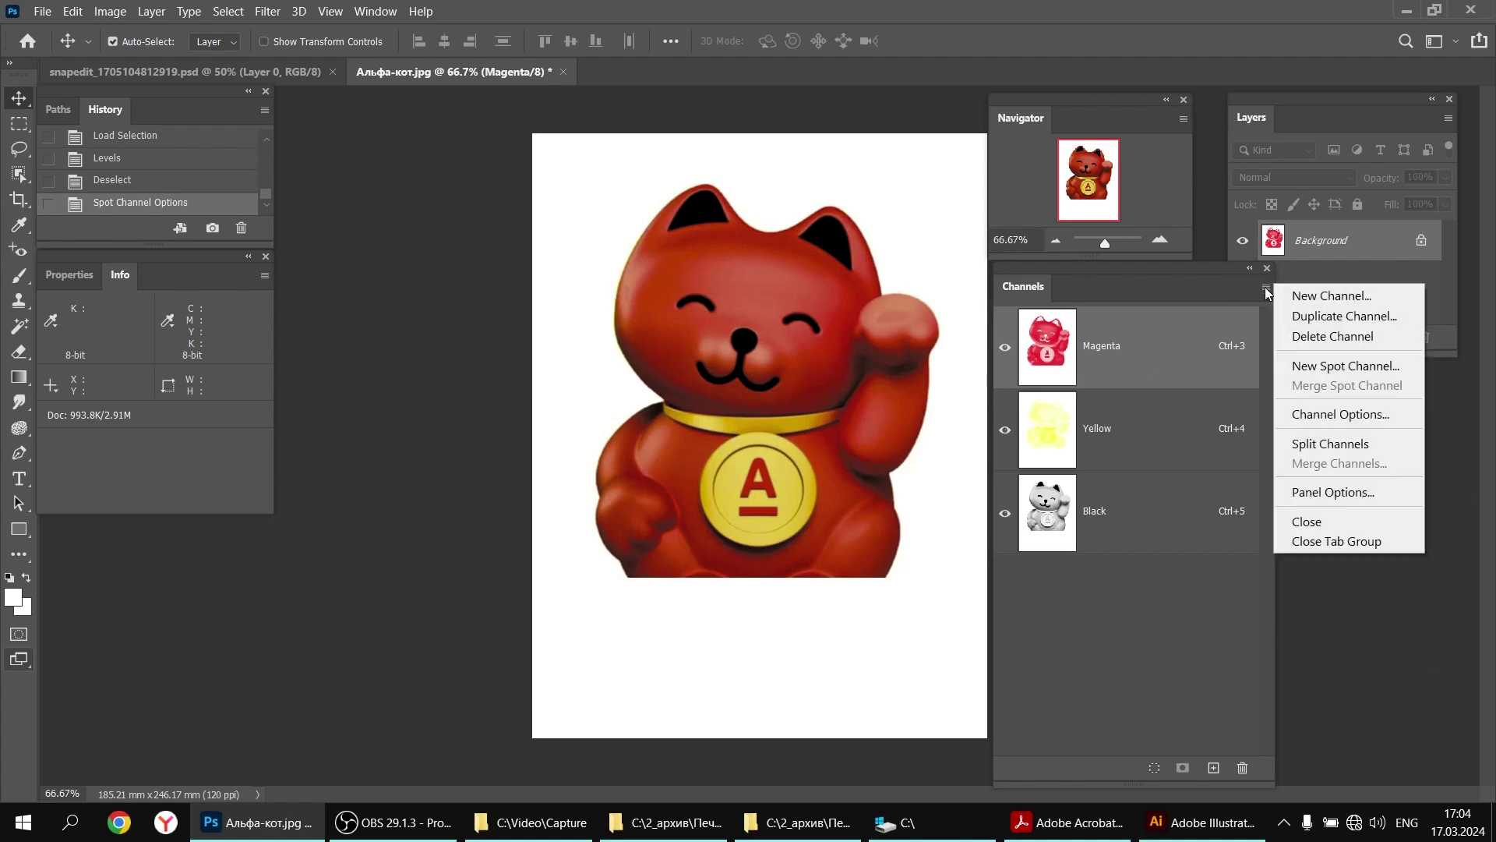
{"action": "left_click", "coordinate": [1295, 321]}
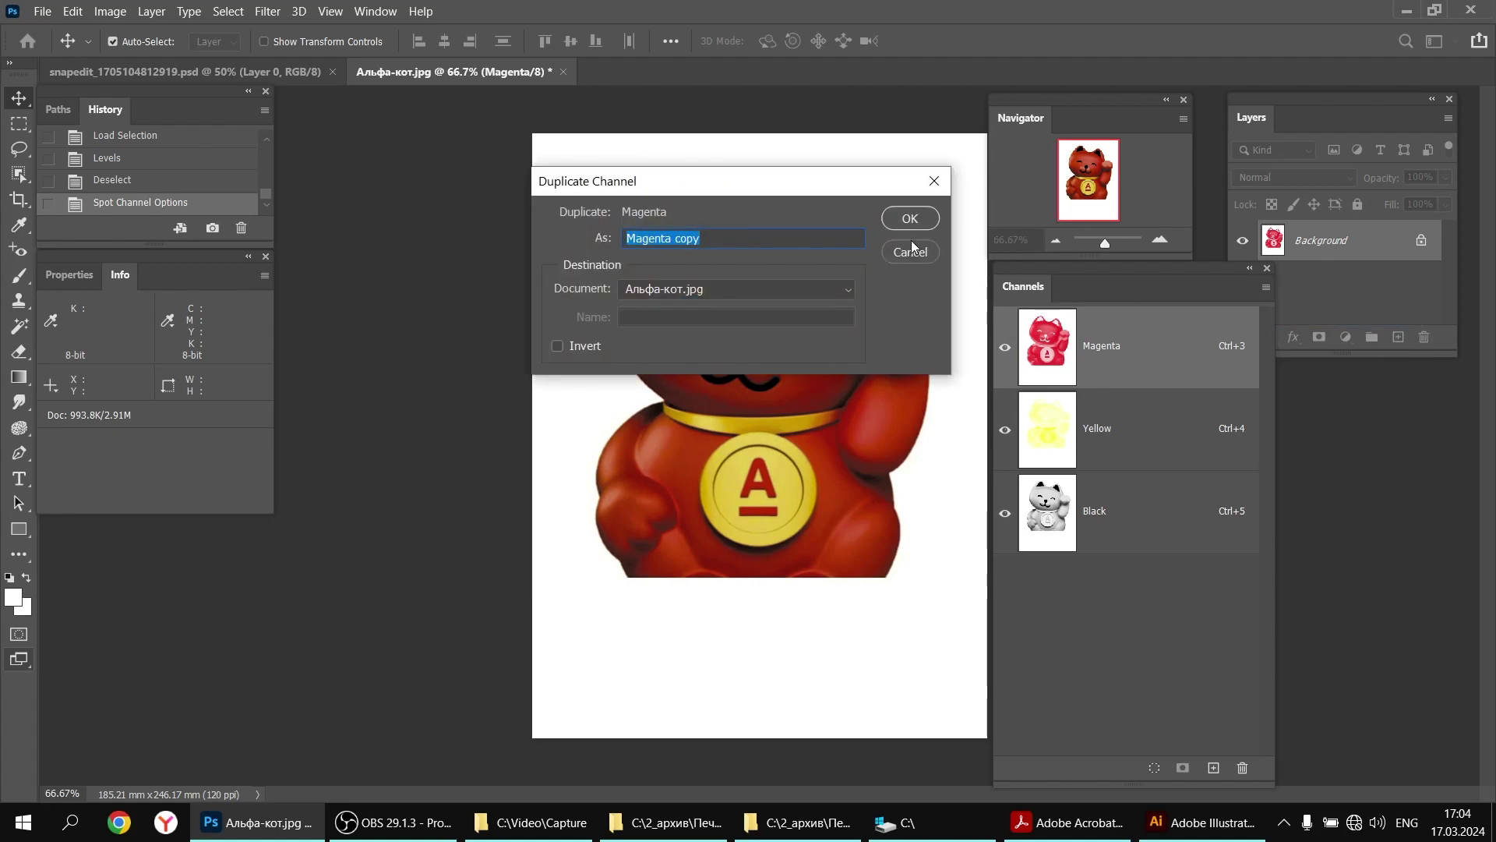
{"action": "left_click", "coordinate": [907, 218]}
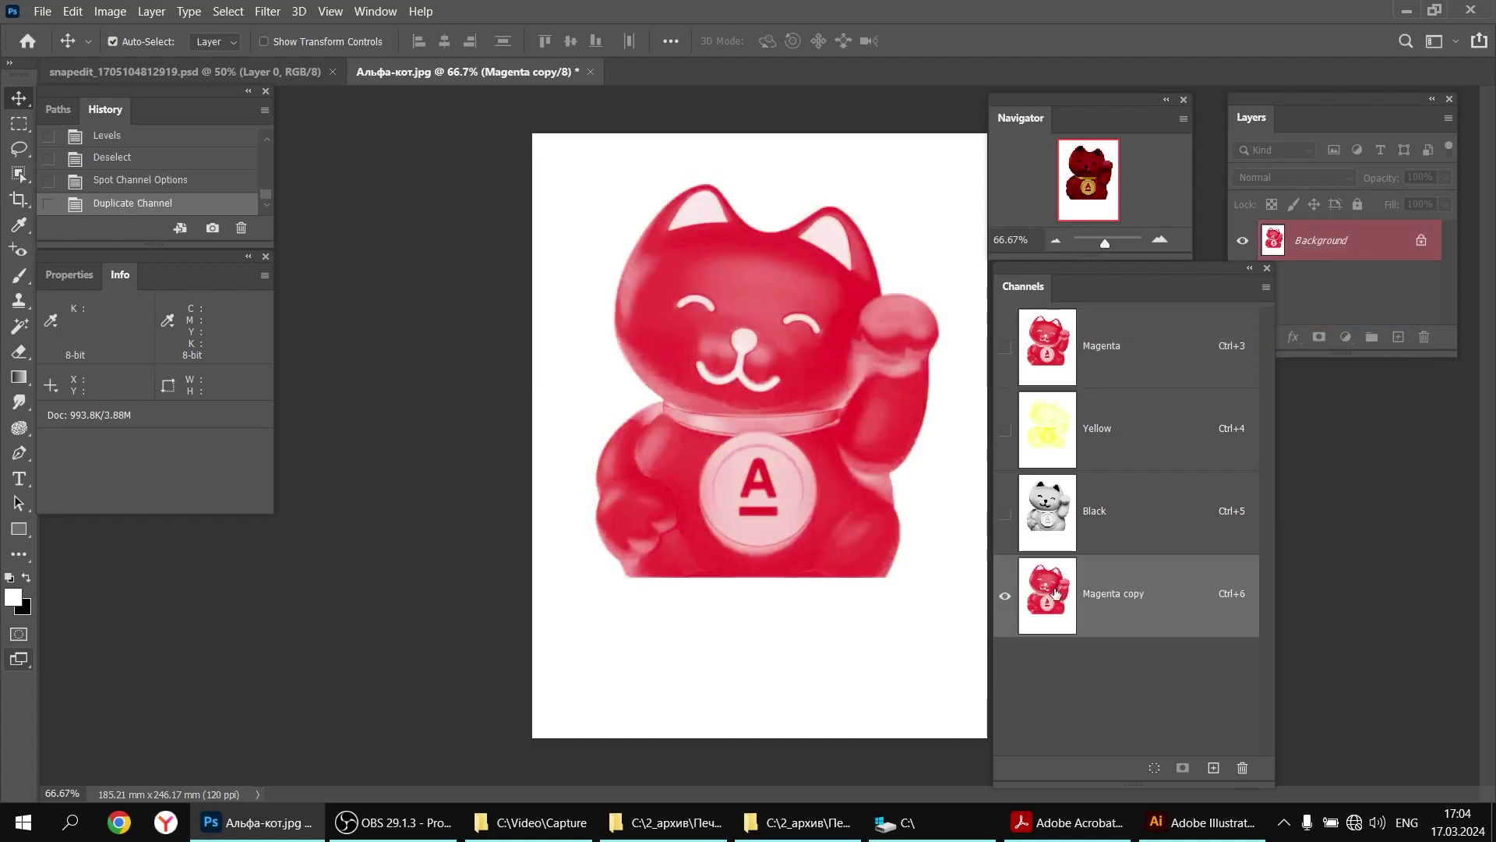
{"action": "key", "text": "i"}
{"action": "double_click", "coordinate": [1055, 593]}
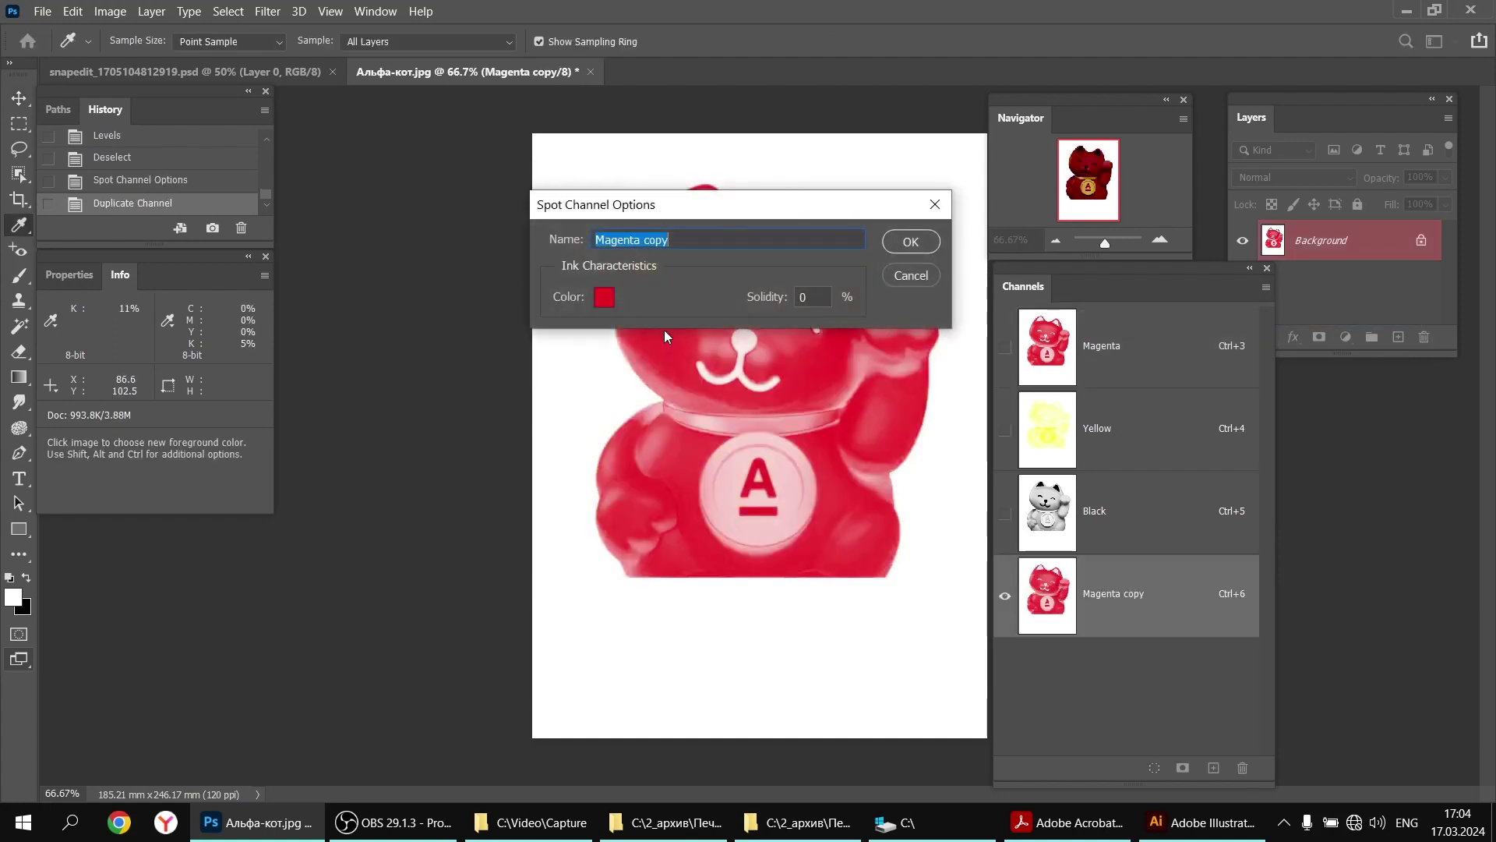
{"action": "left_click", "coordinate": [907, 280]}
{"action": "key", "text": "v"}
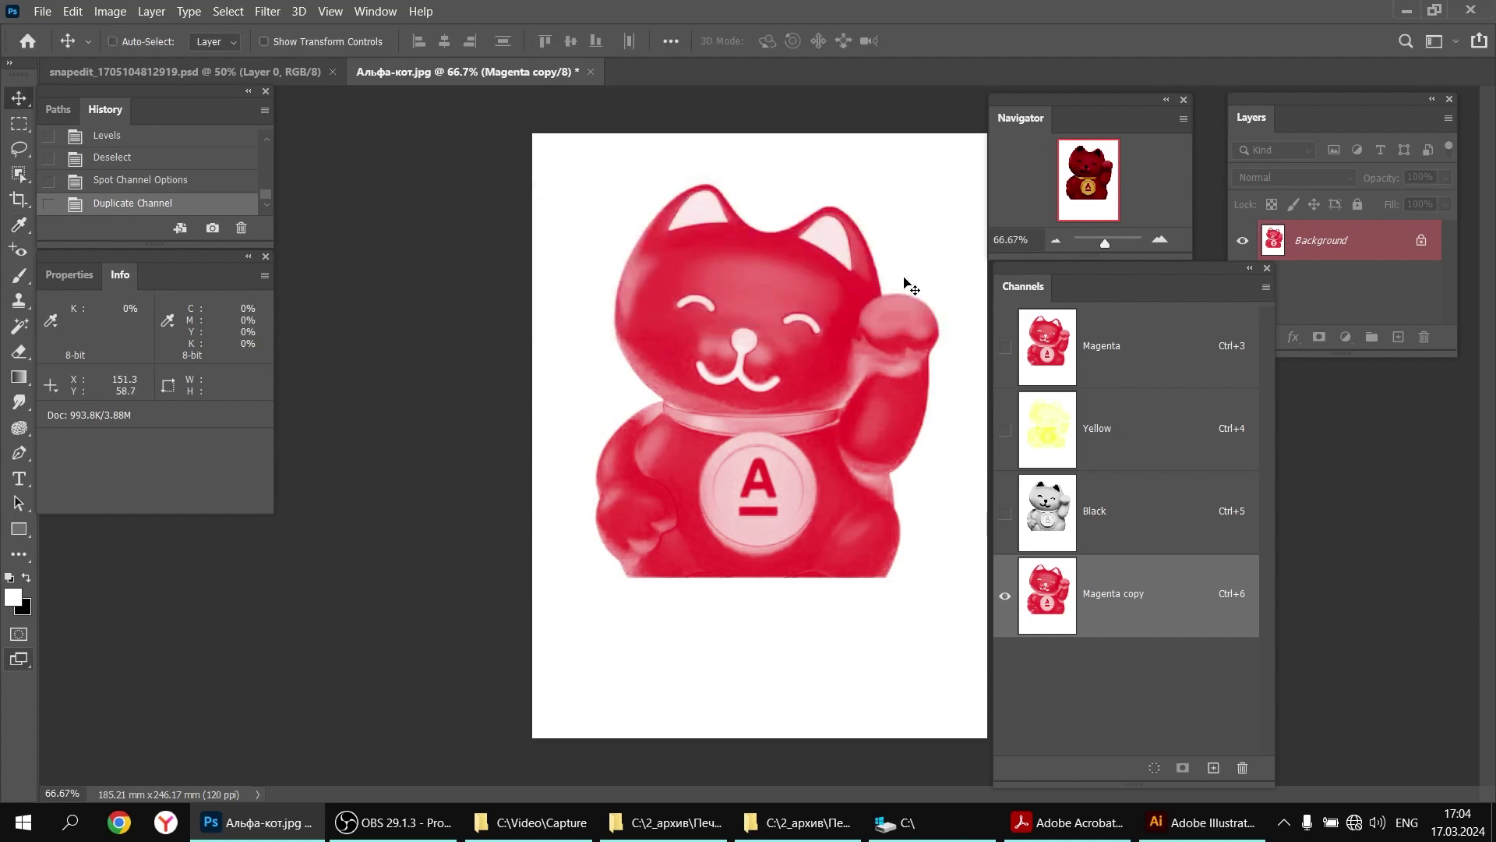
Increase the contrast of the Magenta copy channel with Levels, setting the shadow input to 87 and the highlight input to 192
{"action": "key", "text": "ctrl+l"}
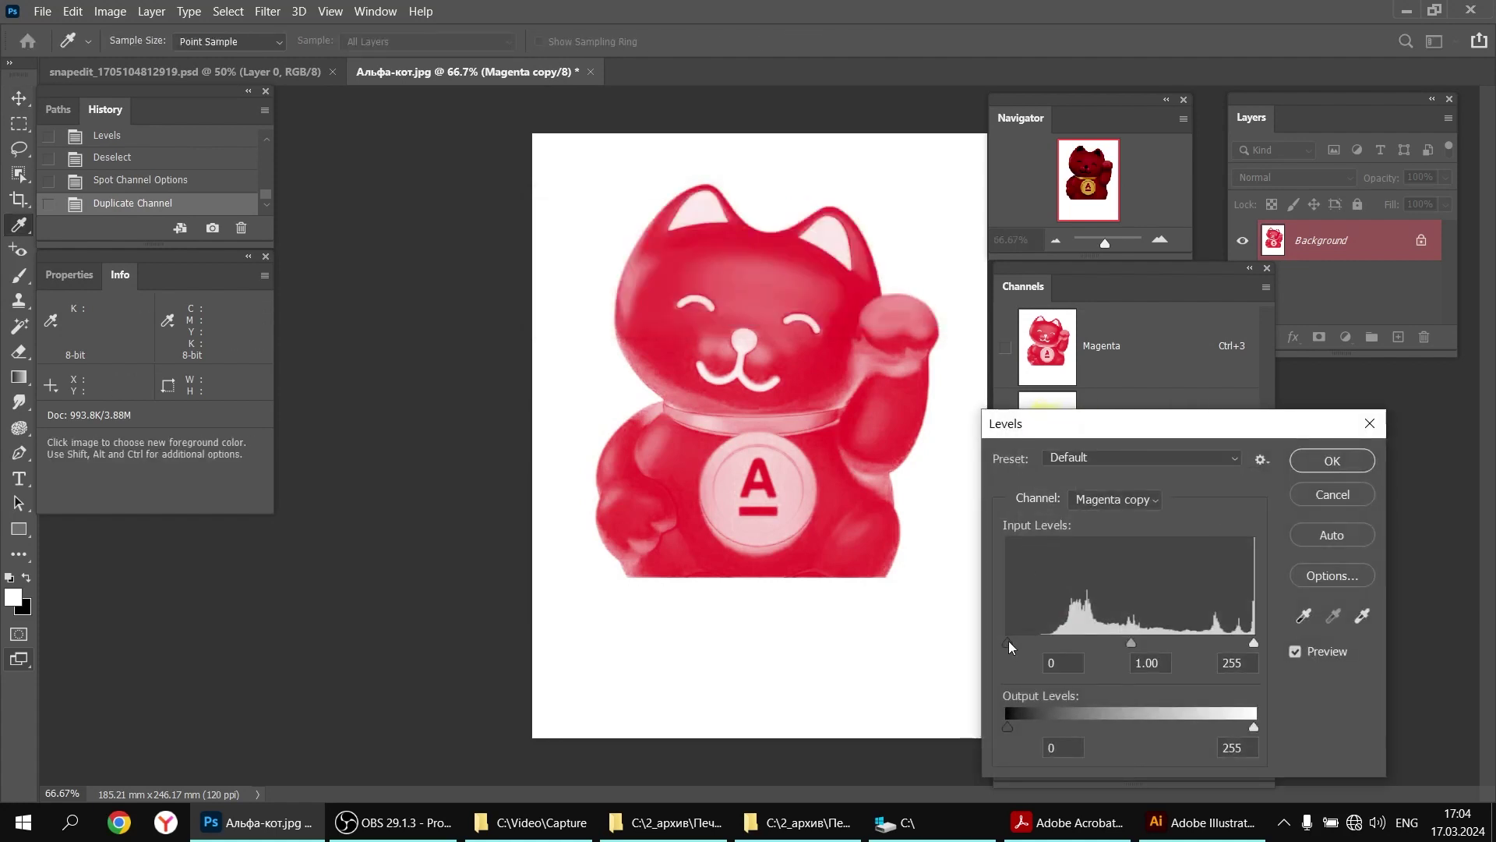
{"action": "left_click_drag", "start_coordinate": [1008, 642], "coordinate": [1098, 644]}
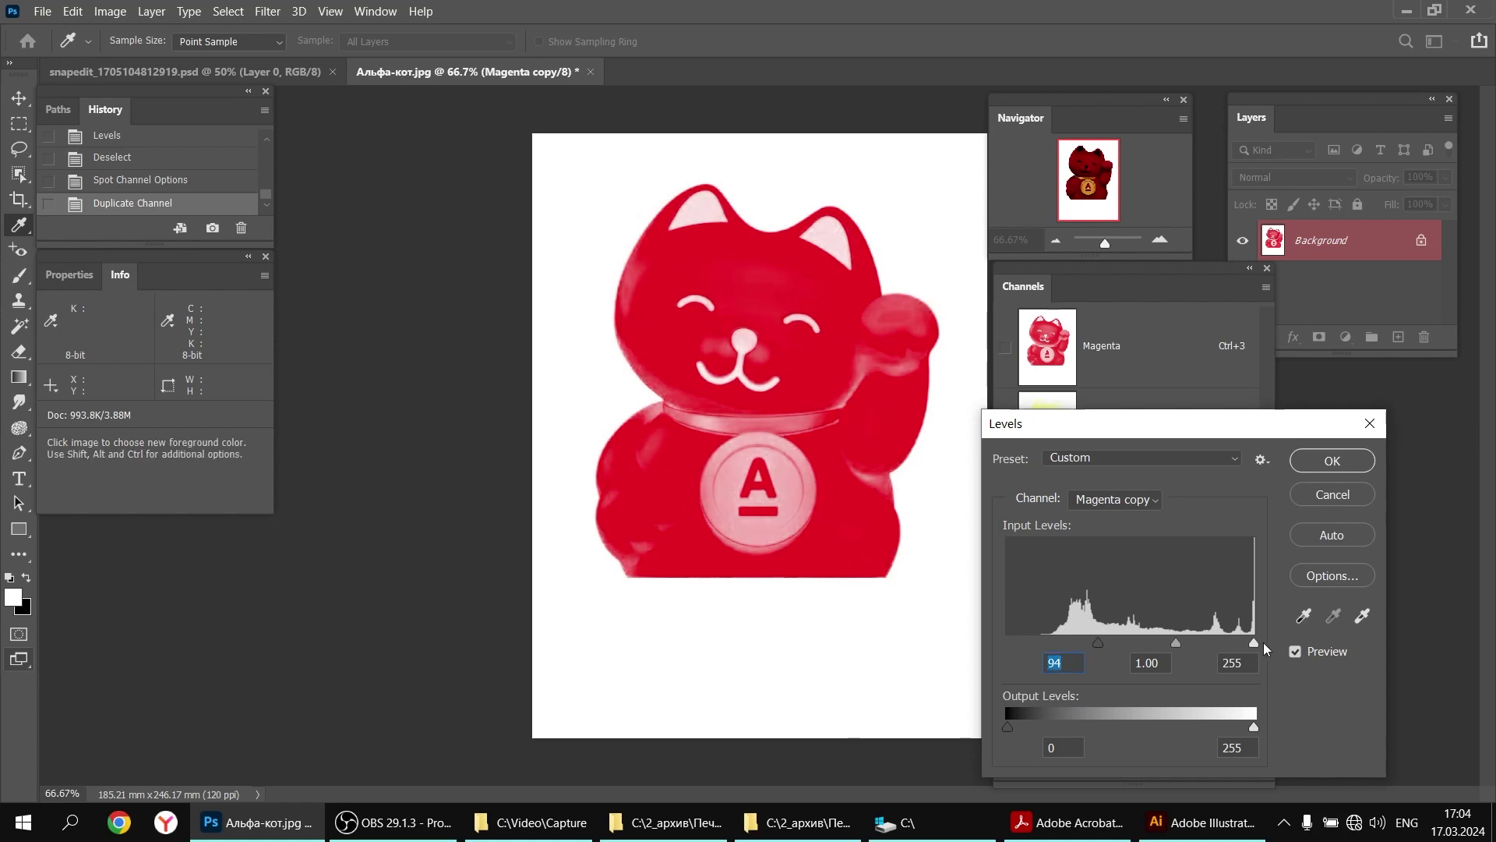
{"action": "left_click_drag", "start_coordinate": [1251, 642], "coordinate": [1192, 639]}
{"action": "left_click_drag", "start_coordinate": [1098, 643], "coordinate": [1091, 644]}
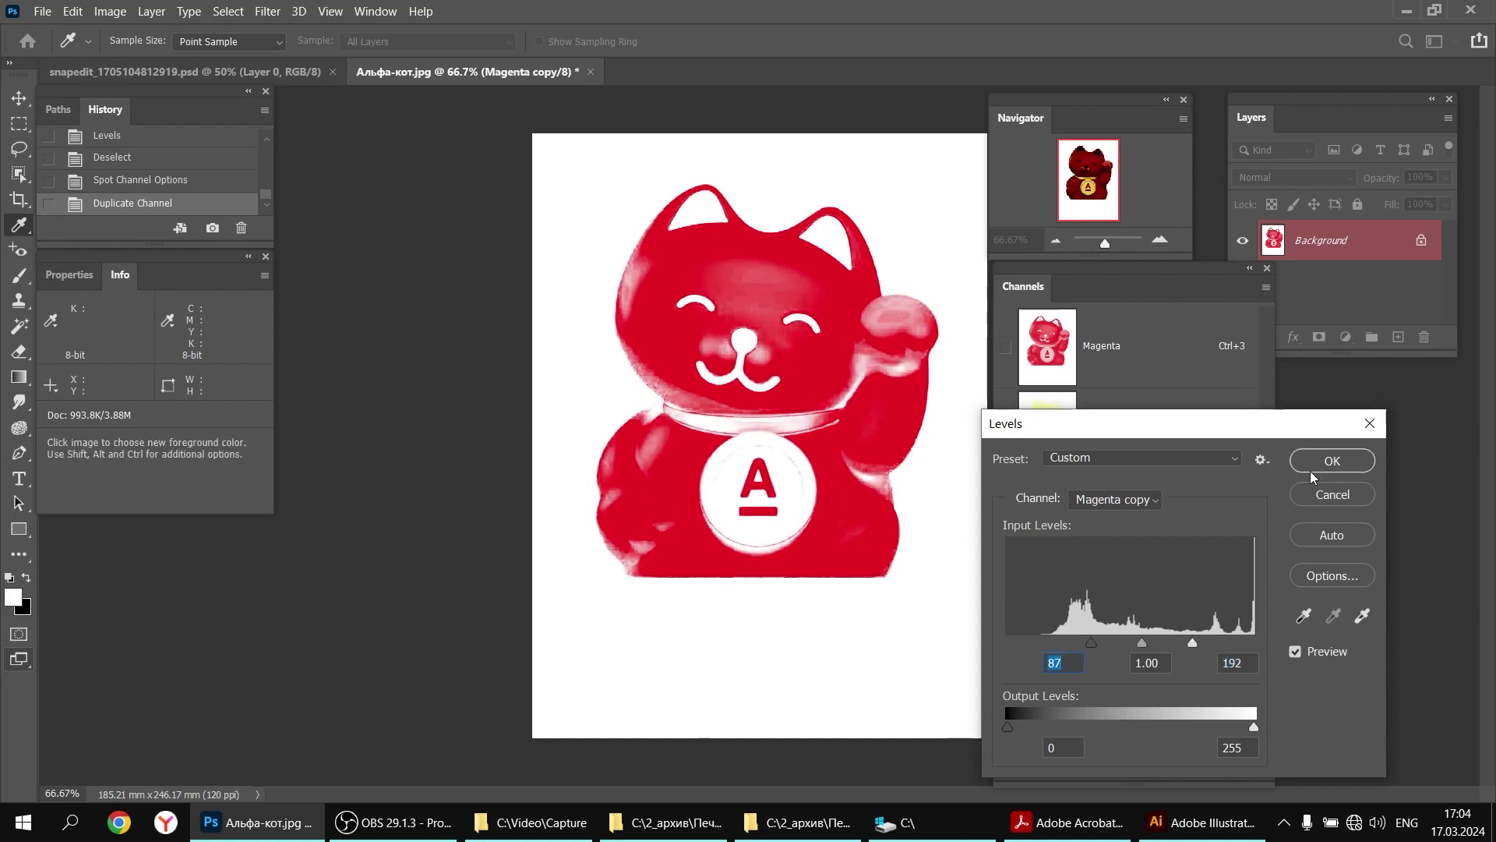
{"action": "left_click", "coordinate": [1332, 460]}
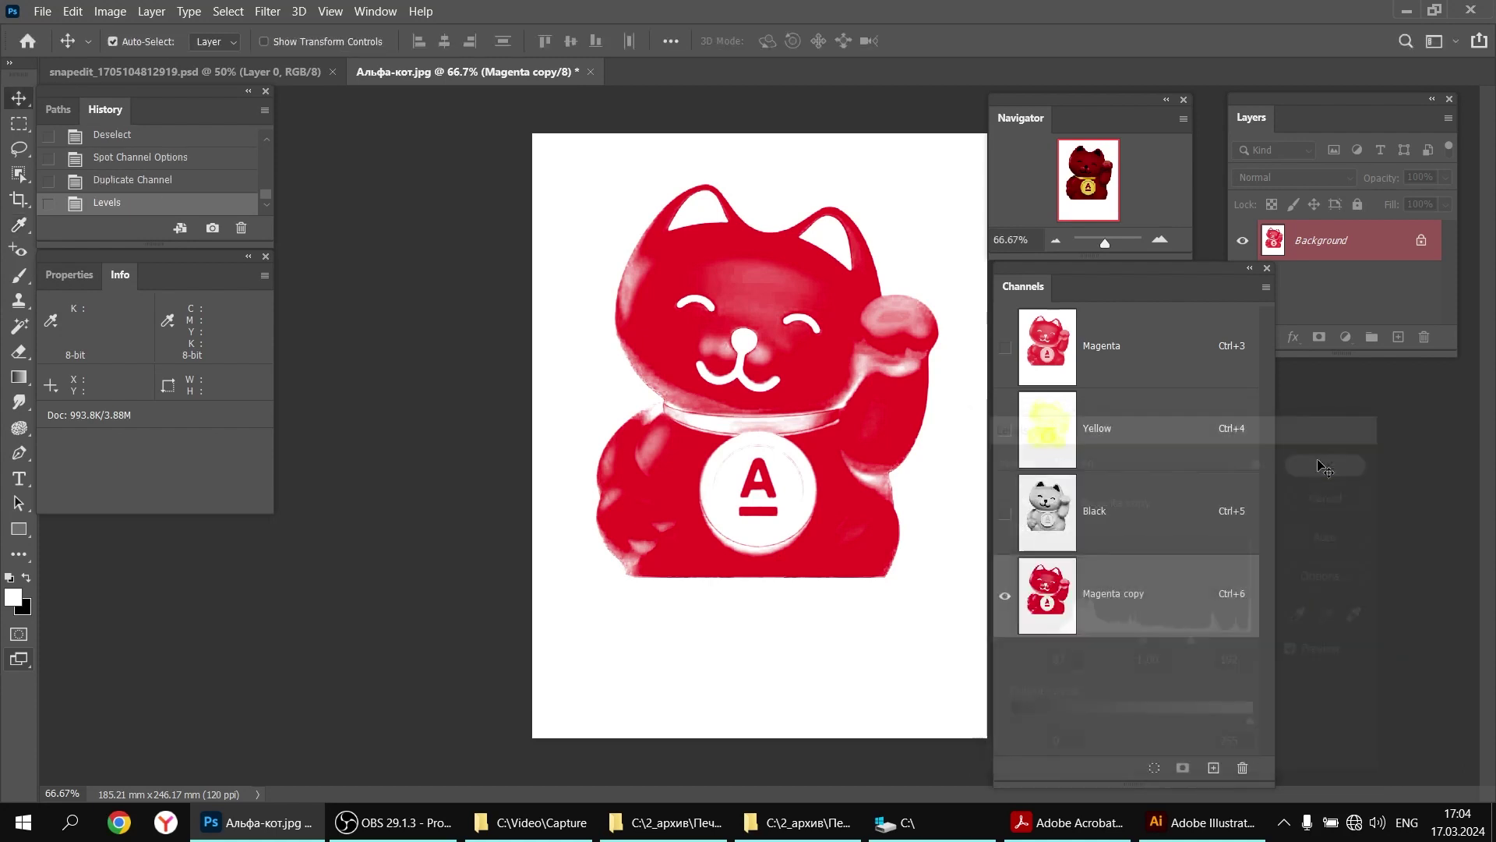
Lighten Yellow inside a selection loaded from Magenta copy by lowering the Levels highlight input, deselect, and show Magenta and Black with it
{"action": "left_click", "coordinate": [1054, 594], "text": "ctrl"}
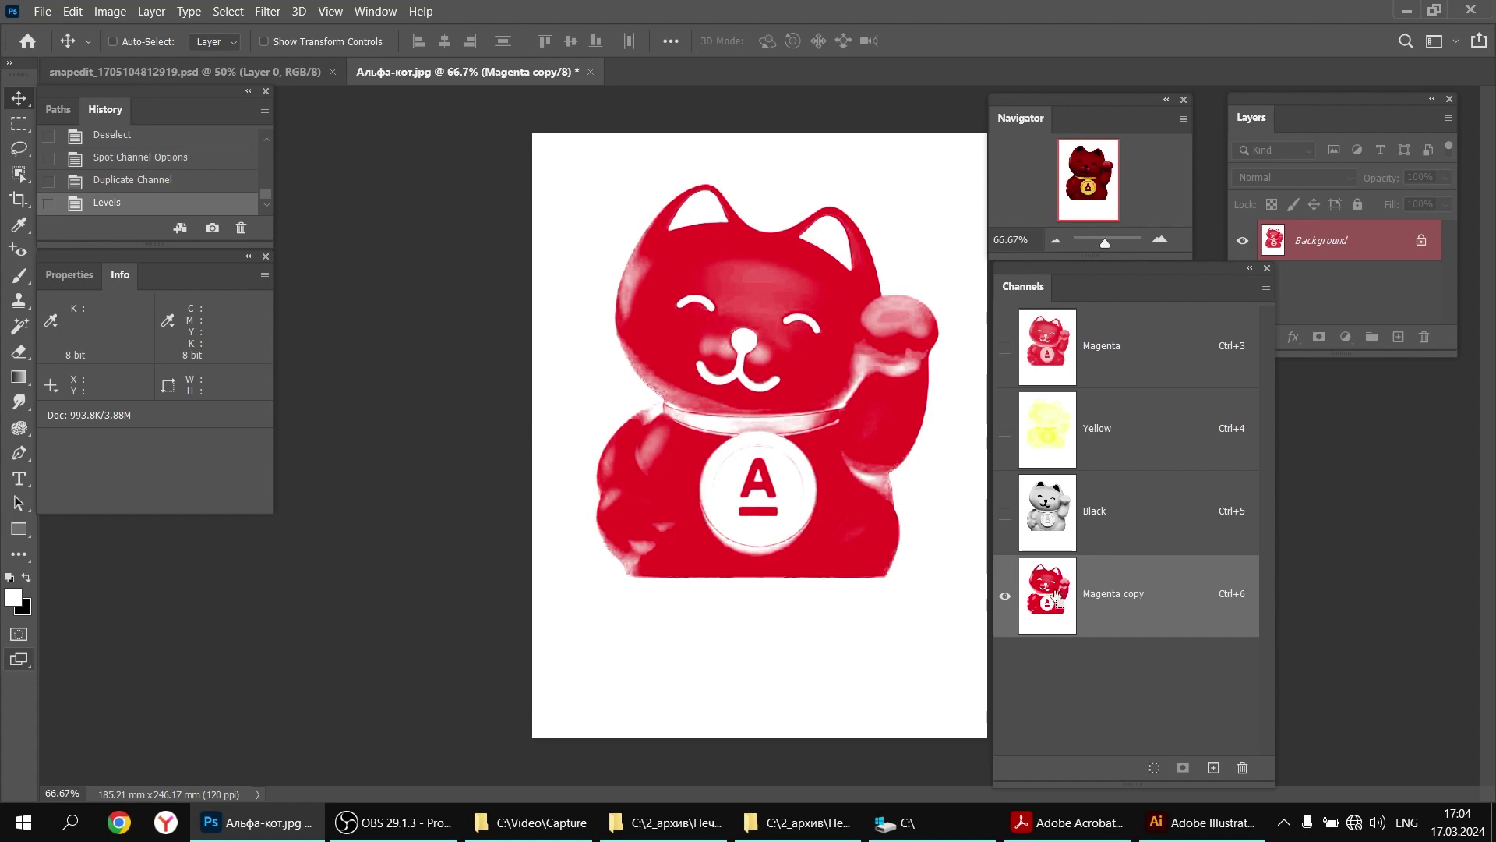
{"action": "left_click", "coordinate": [1055, 431]}
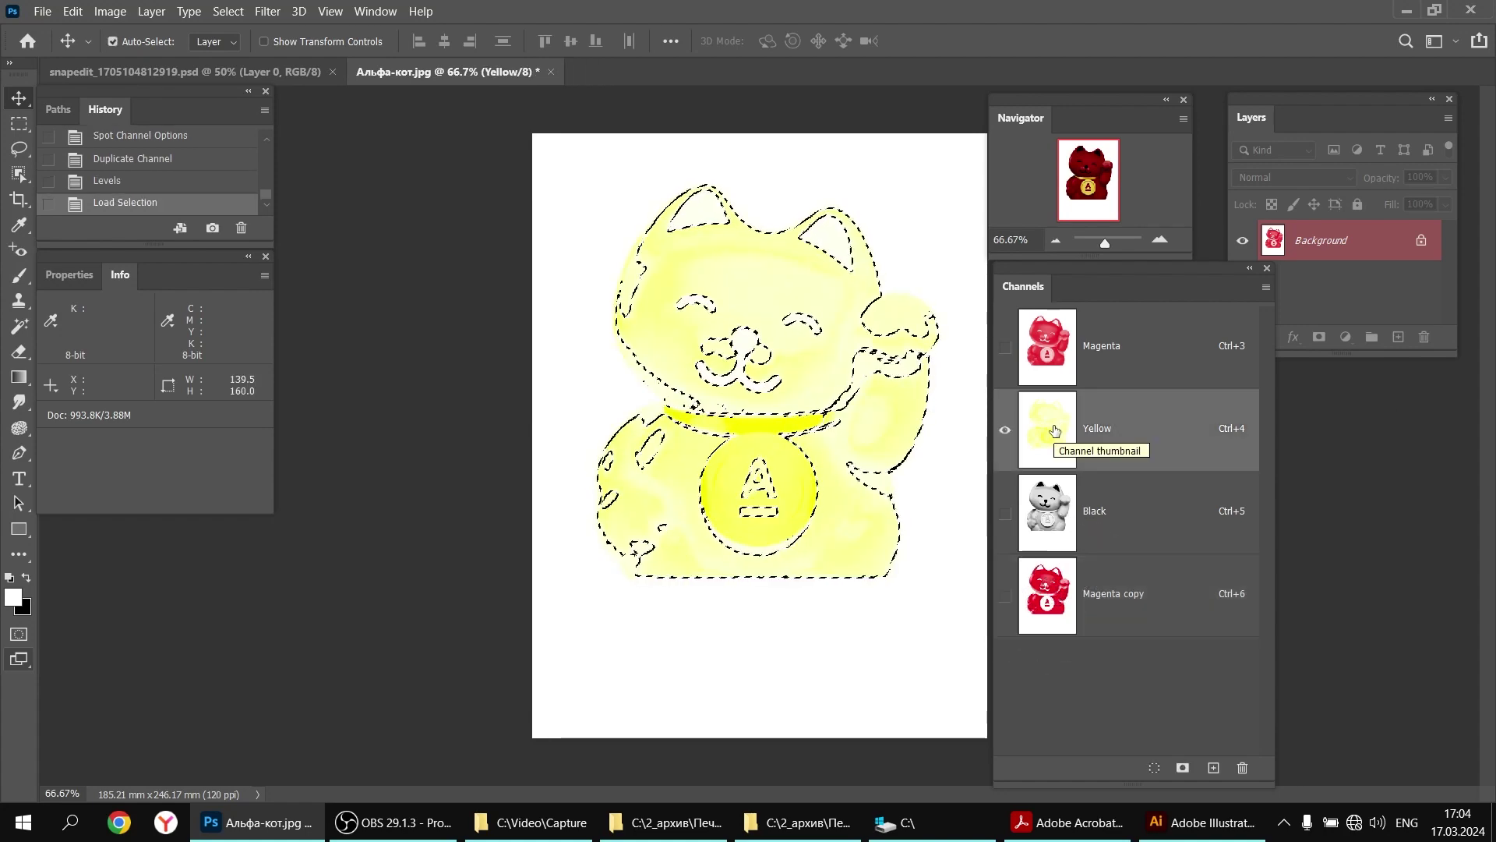
{"action": "key", "text": "ctrl+l"}
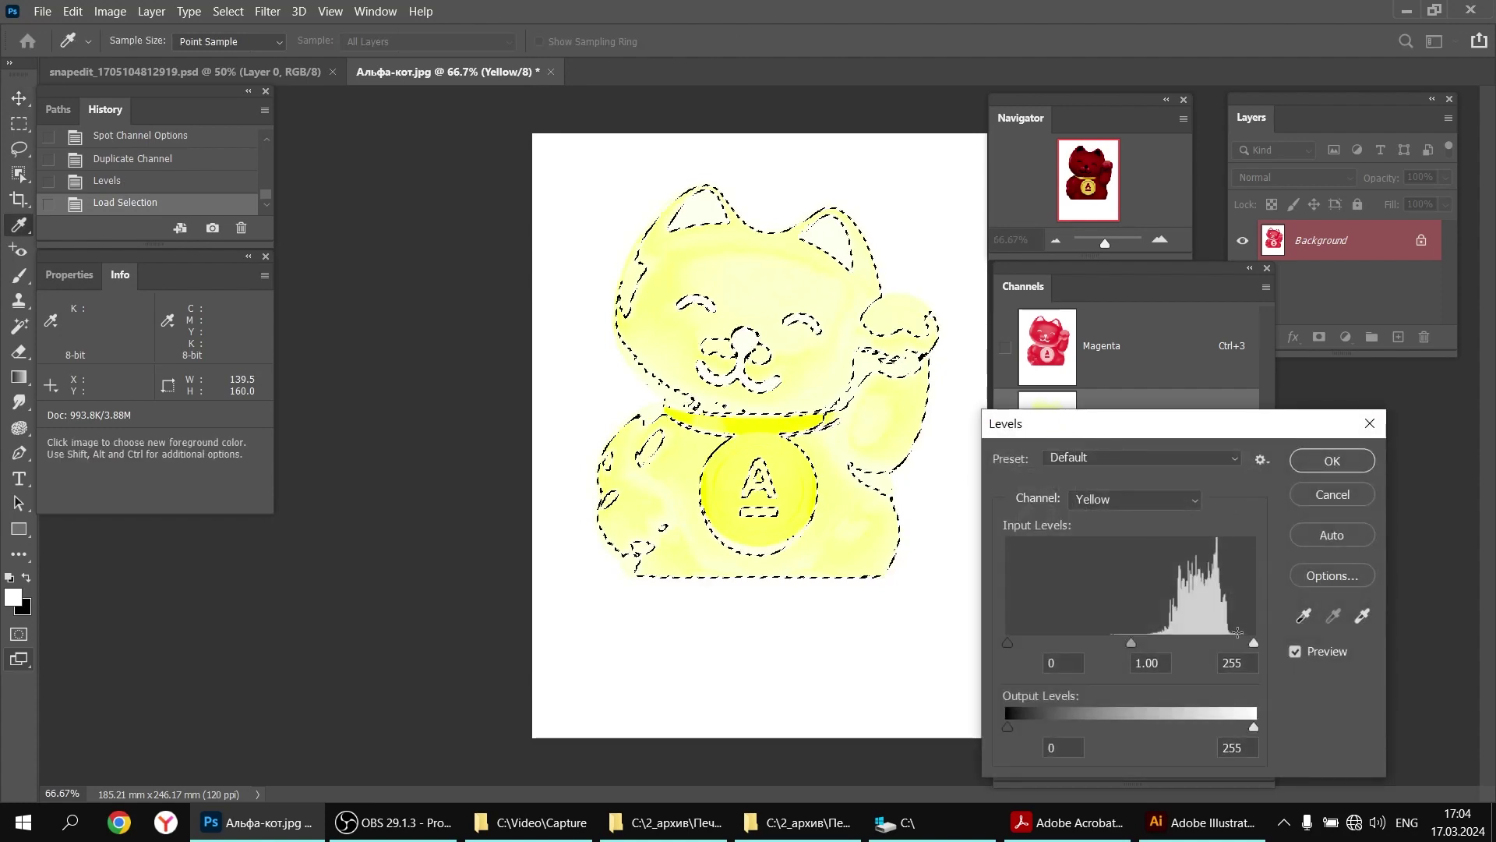
{"action": "left_click_drag", "start_coordinate": [1253, 642], "coordinate": [1150, 643]}
{"action": "left_click", "coordinate": [1322, 462]}
{"action": "key", "text": "ctrl+d"}
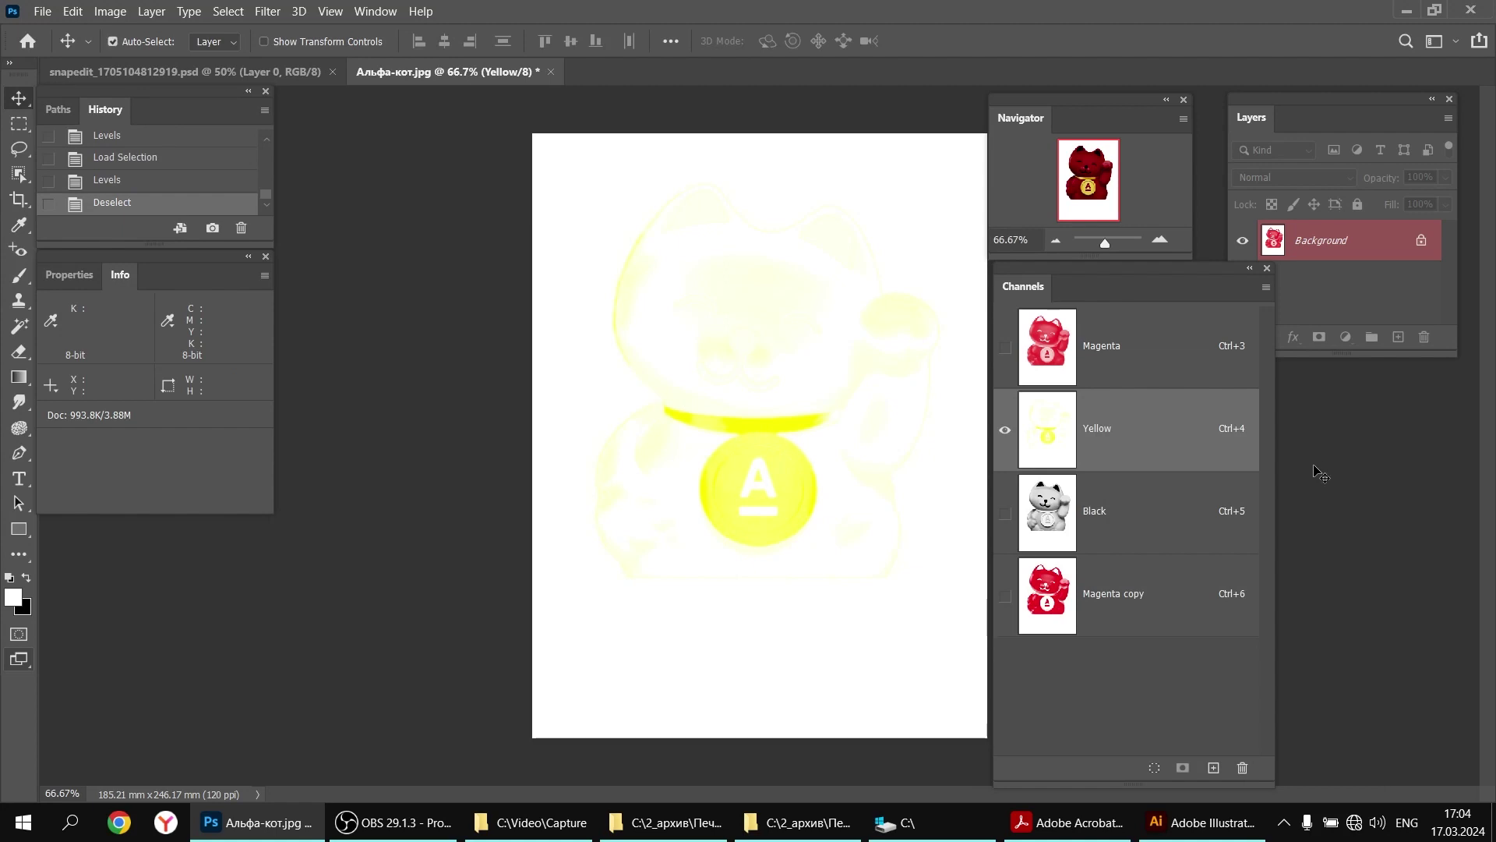
{"action": "left_click", "coordinate": [1005, 347]}
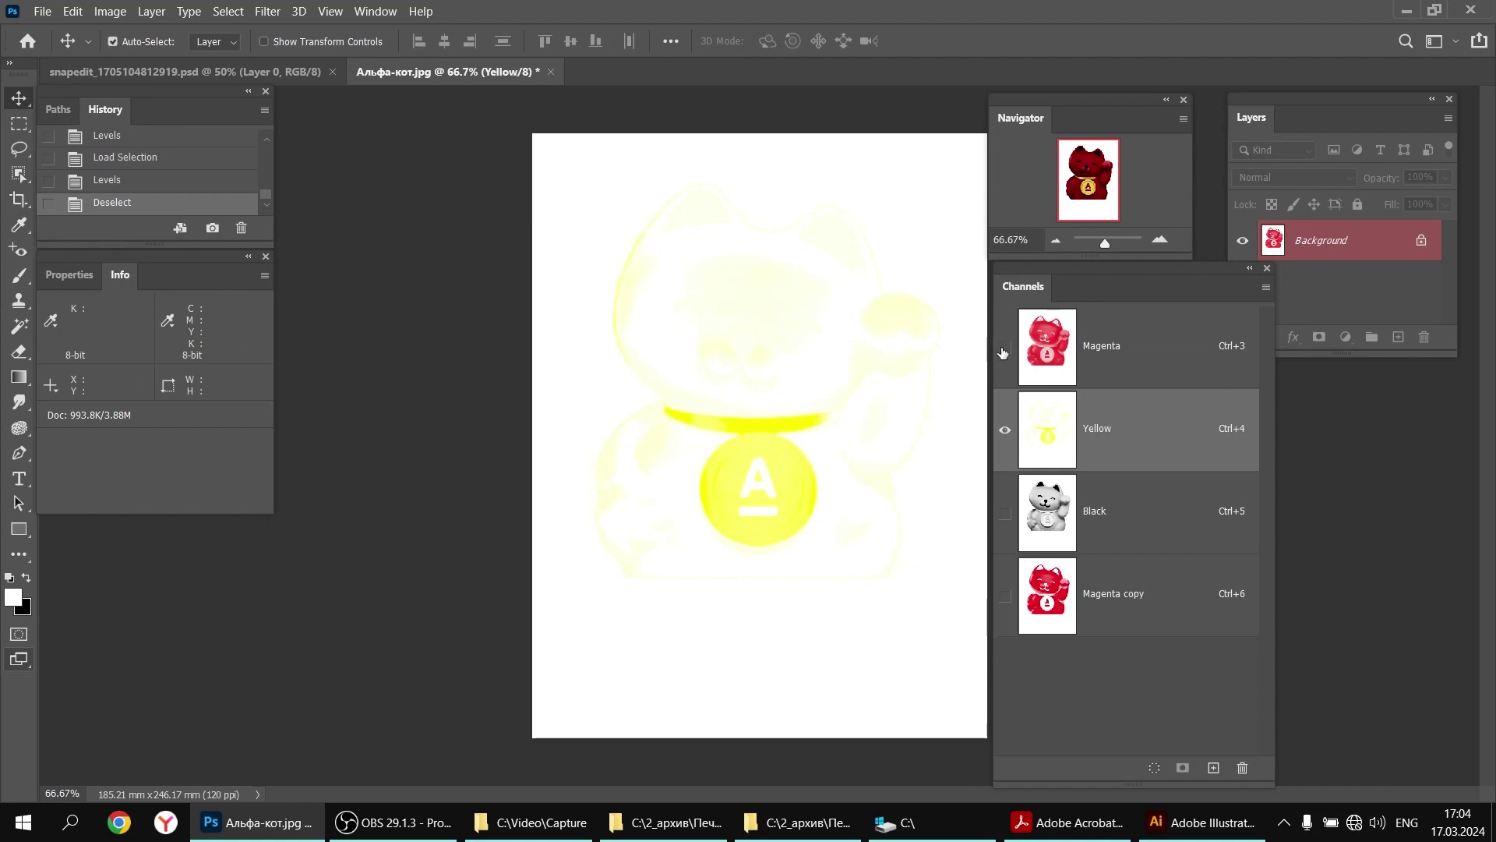
{"action": "left_click", "coordinate": [1006, 511]}
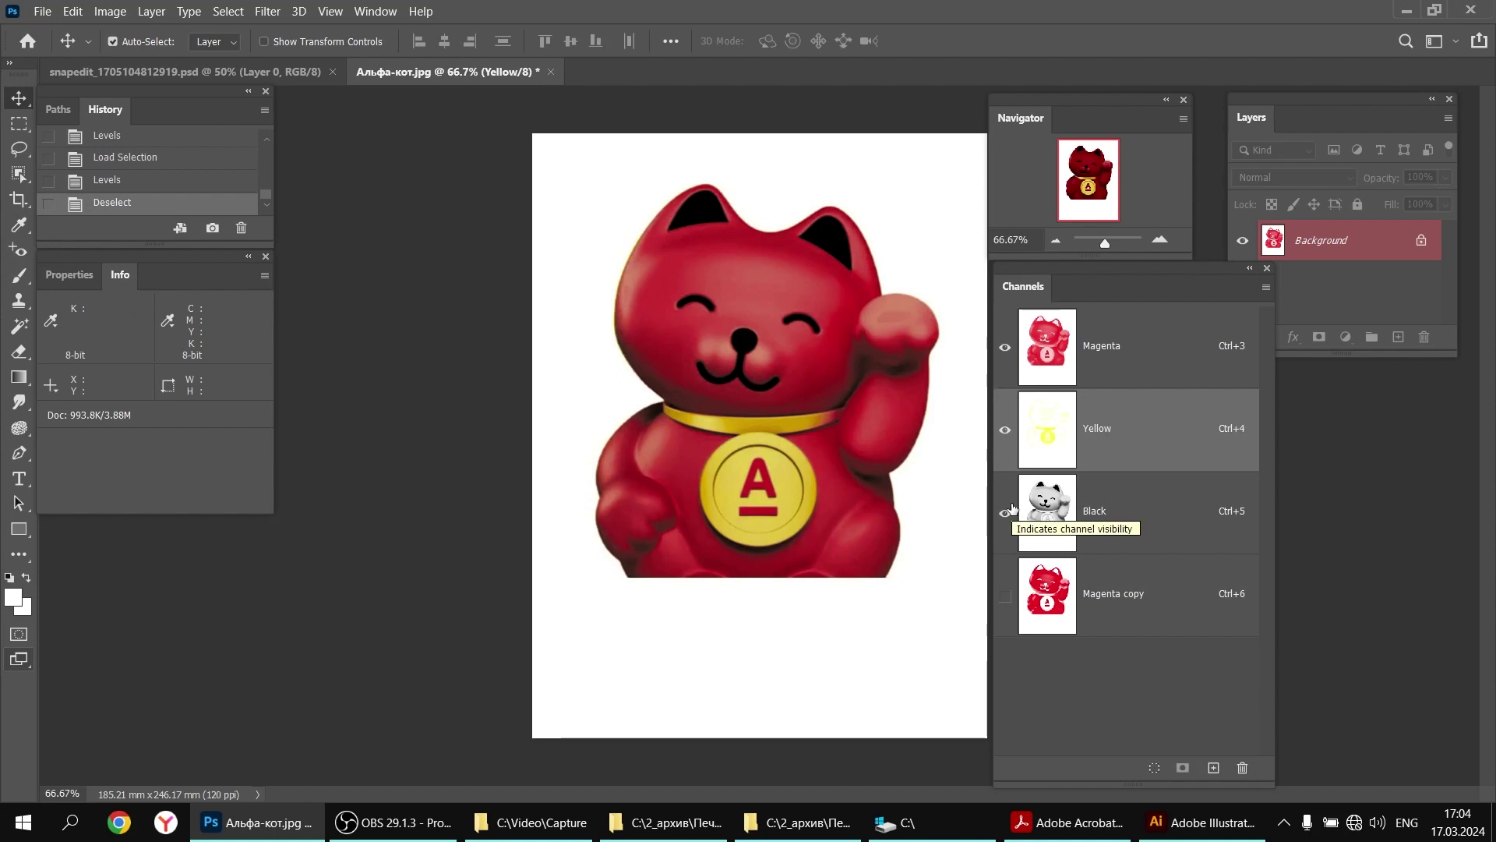
Revert the last Levels change on Yellow through the enlarged history list, deselect, and delete the Magenta copy channel
{"action": "left_click_drag", "start_coordinate": [141, 258], "coordinate": [136, 487]}
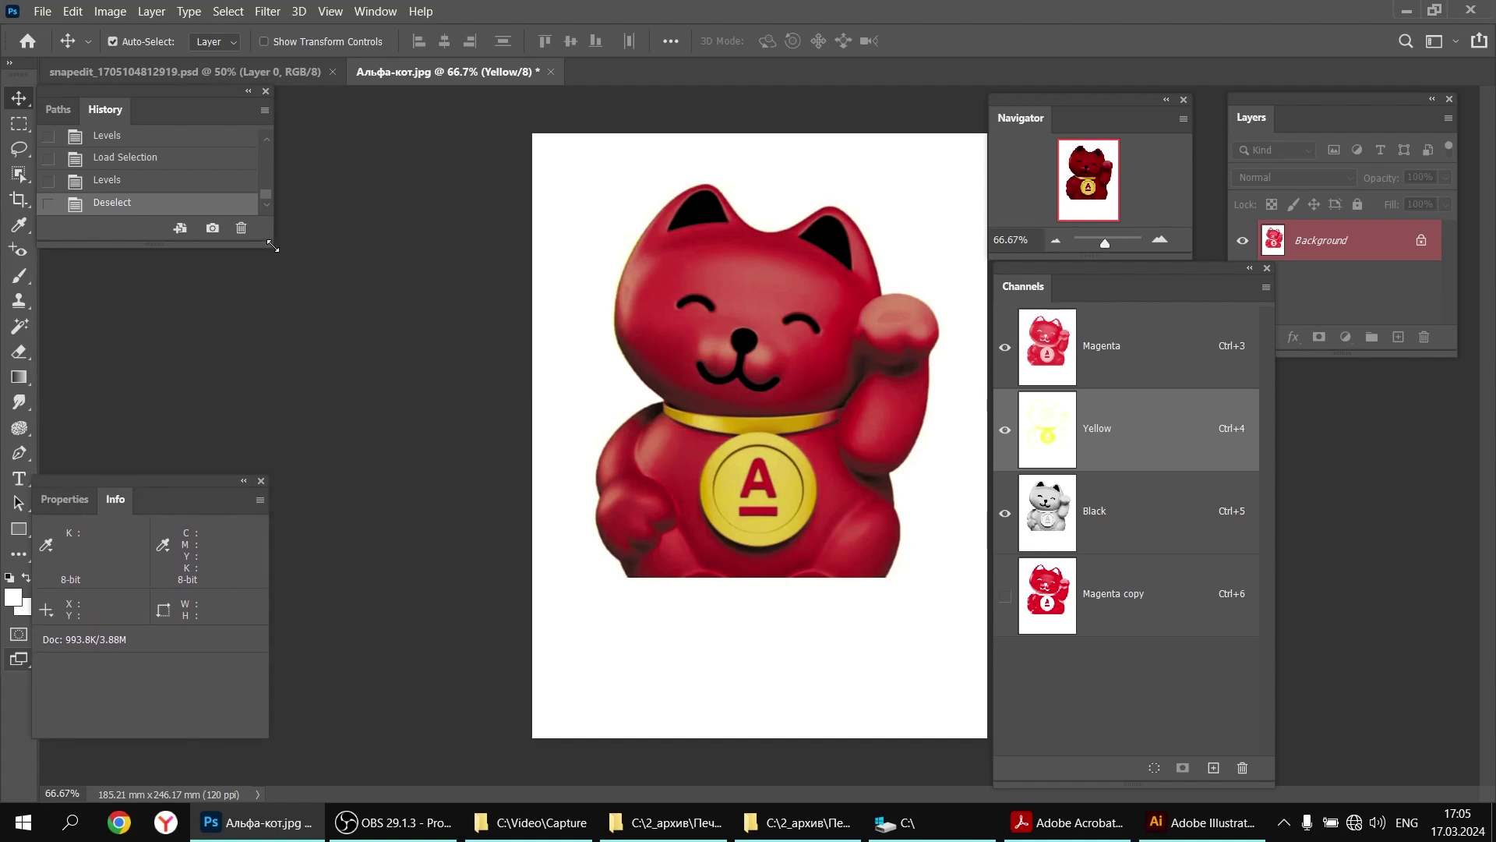
{"action": "left_click_drag", "start_coordinate": [277, 248], "coordinate": [289, 408]}
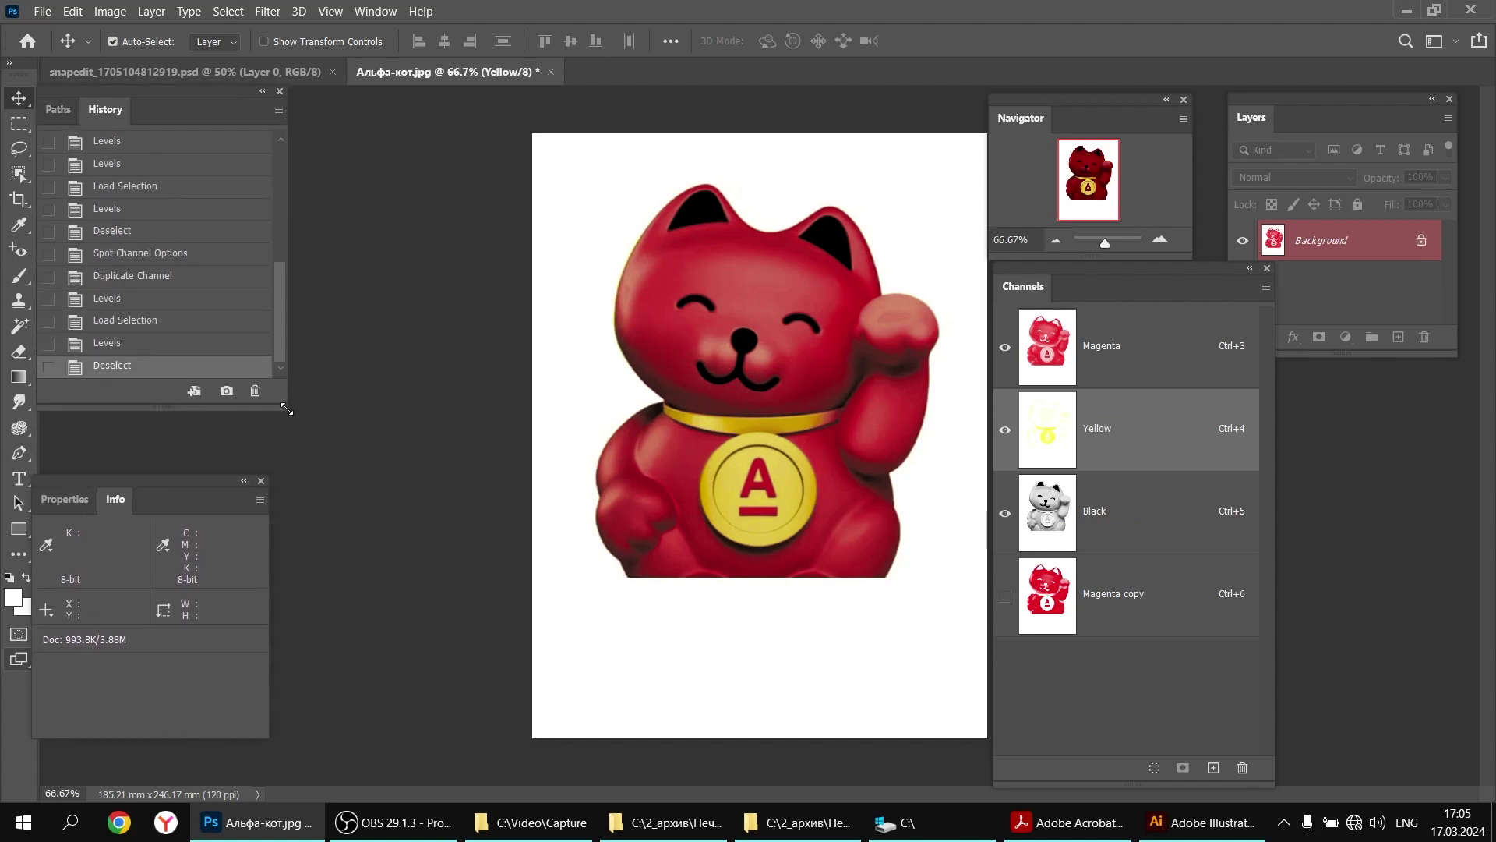
{"action": "left_click", "coordinate": [111, 321]}
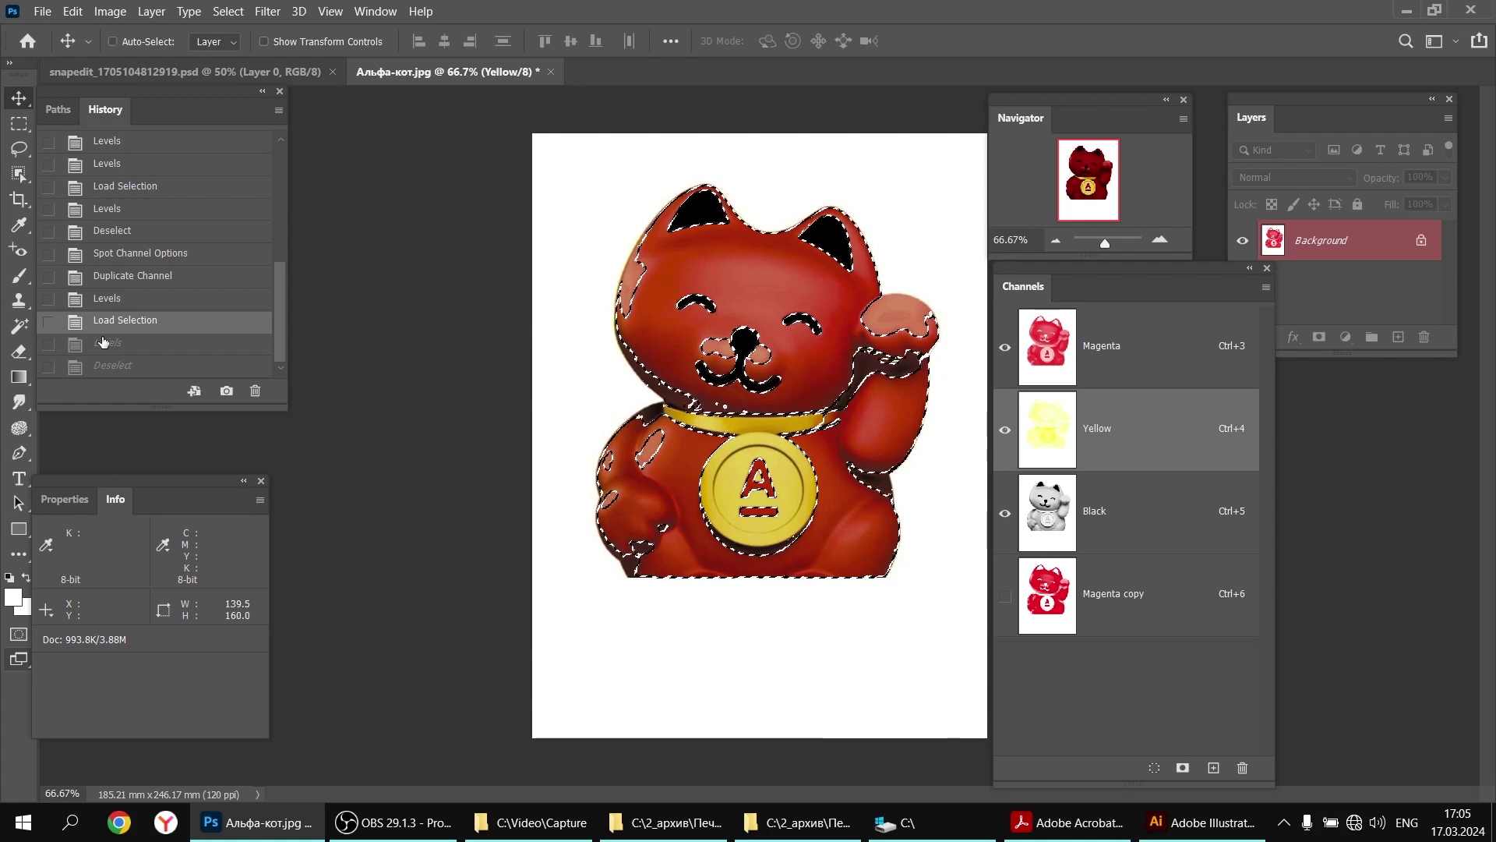
{"action": "key", "text": "ctrl+d"}
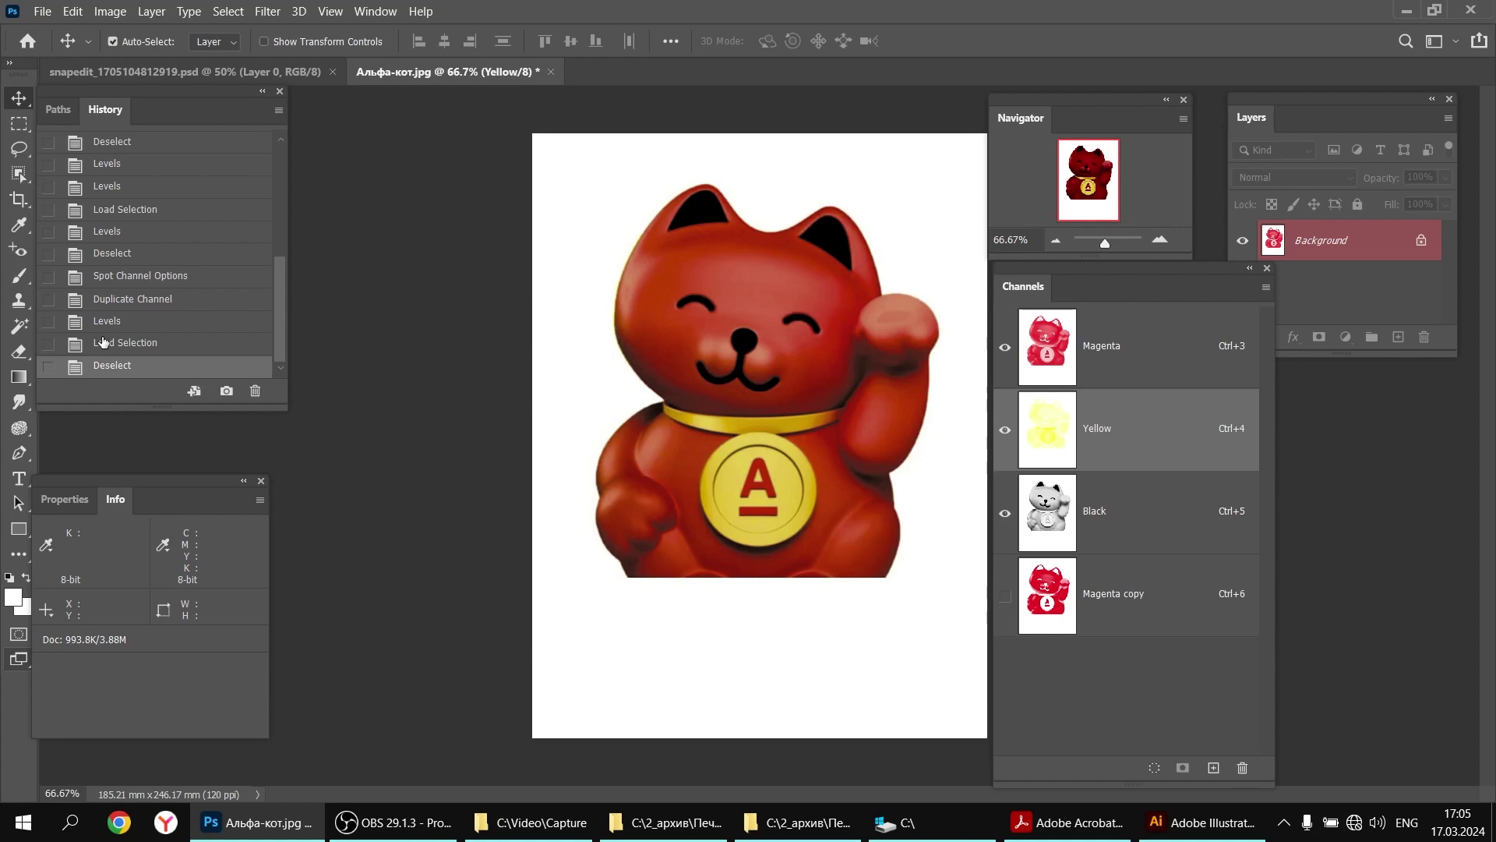
{"action": "left_click_drag", "start_coordinate": [1062, 598], "coordinate": [1242, 768]}
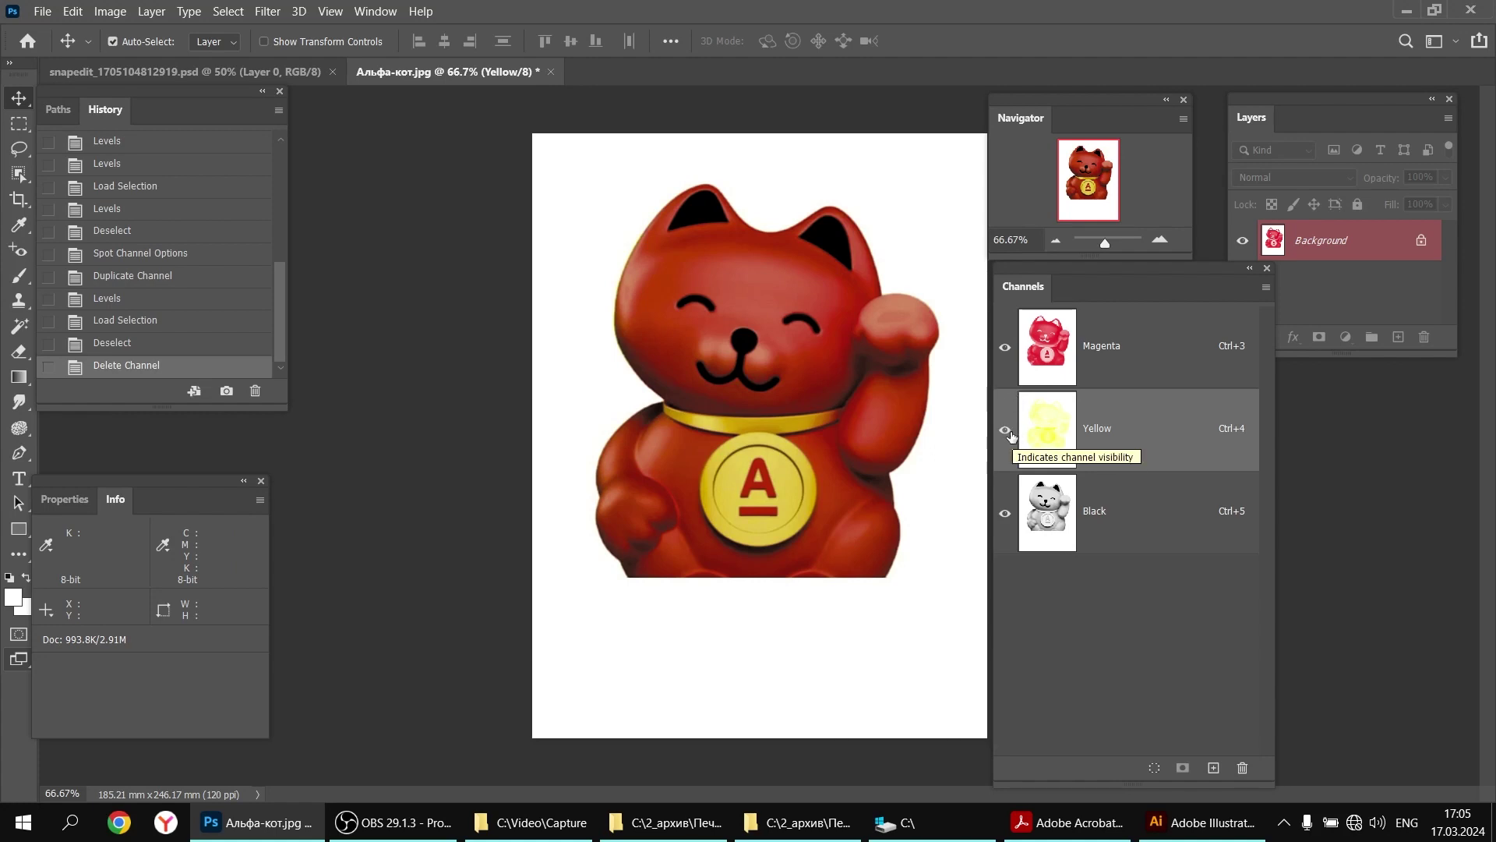
Outline the medallion and the collar on the isolated Magenta channel with the Lasso at 3 px feather, and deselect
{"action": "left_click", "coordinate": [1048, 347]}
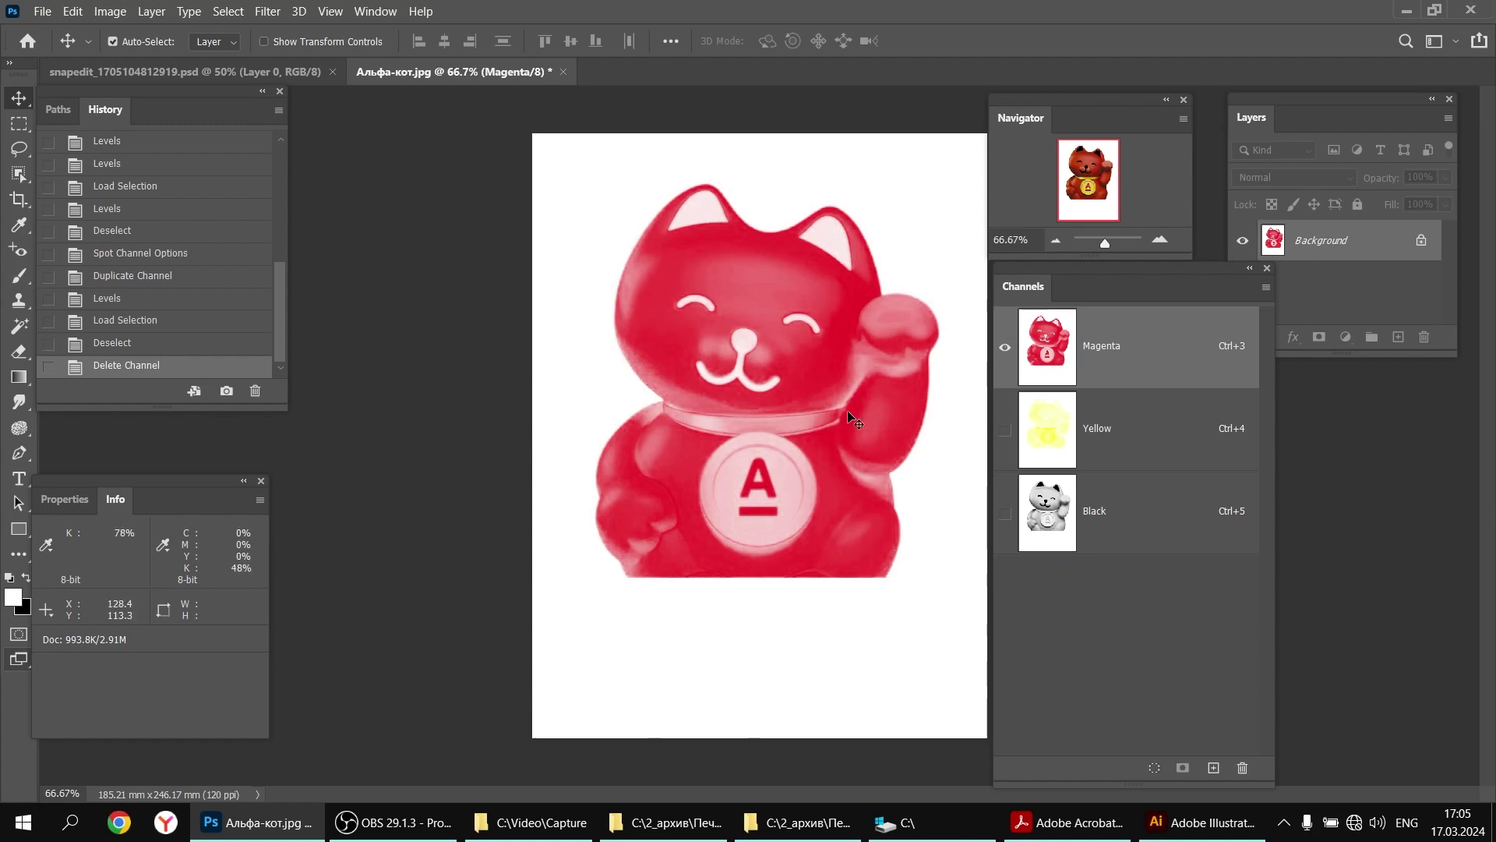
{"action": "left_click", "coordinate": [21, 147]}
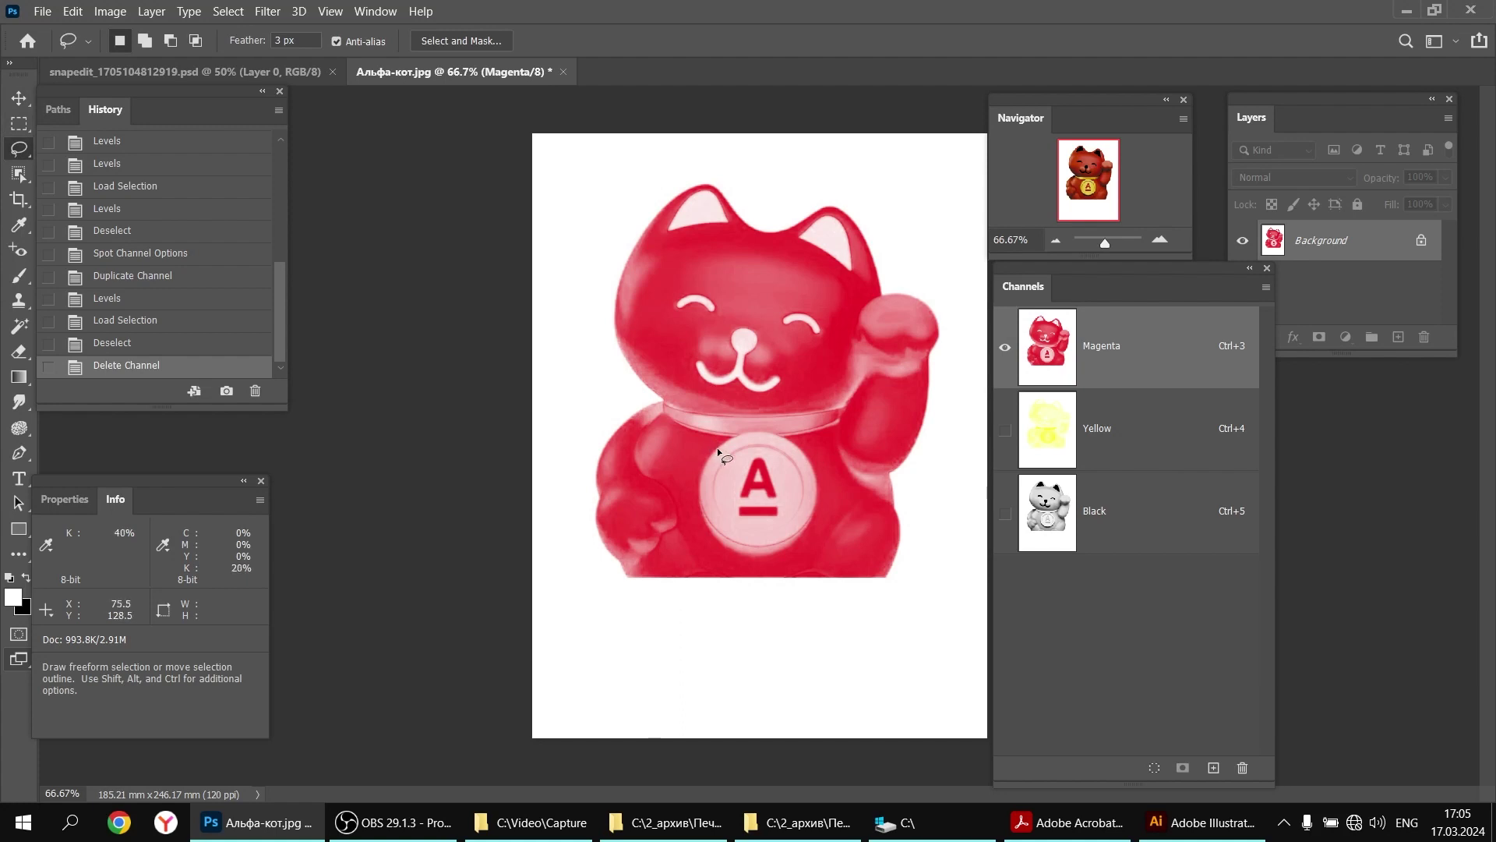
{"action": "mouse_move", "coordinate": [717, 449]}
{"action": "left_mouse_down"}
{"action": "mouse_move", "coordinate": [732, 427]}
{"action": "mouse_move", "coordinate": [816, 451]}
{"action": "left_mouse_up"}
{"action": "mouse_move", "coordinate": [801, 550]}
{"action": "left_mouse_down"}
{"action": "mouse_move", "coordinate": [766, 567]}
{"action": "mouse_move", "coordinate": [727, 553]}
{"action": "left_mouse_up"}
{"action": "mouse_move", "coordinate": [689, 467]}
{"action": "left_mouse_down"}
{"action": "mouse_move", "coordinate": [712, 437]}
{"action": "mouse_move", "coordinate": [661, 398]}
{"action": "mouse_move", "coordinate": [843, 402]}
{"action": "mouse_move", "coordinate": [835, 427]}
{"action": "mouse_move", "coordinate": [701, 437]}
{"action": "left_mouse_up"}
{"action": "key", "text": "shift"}
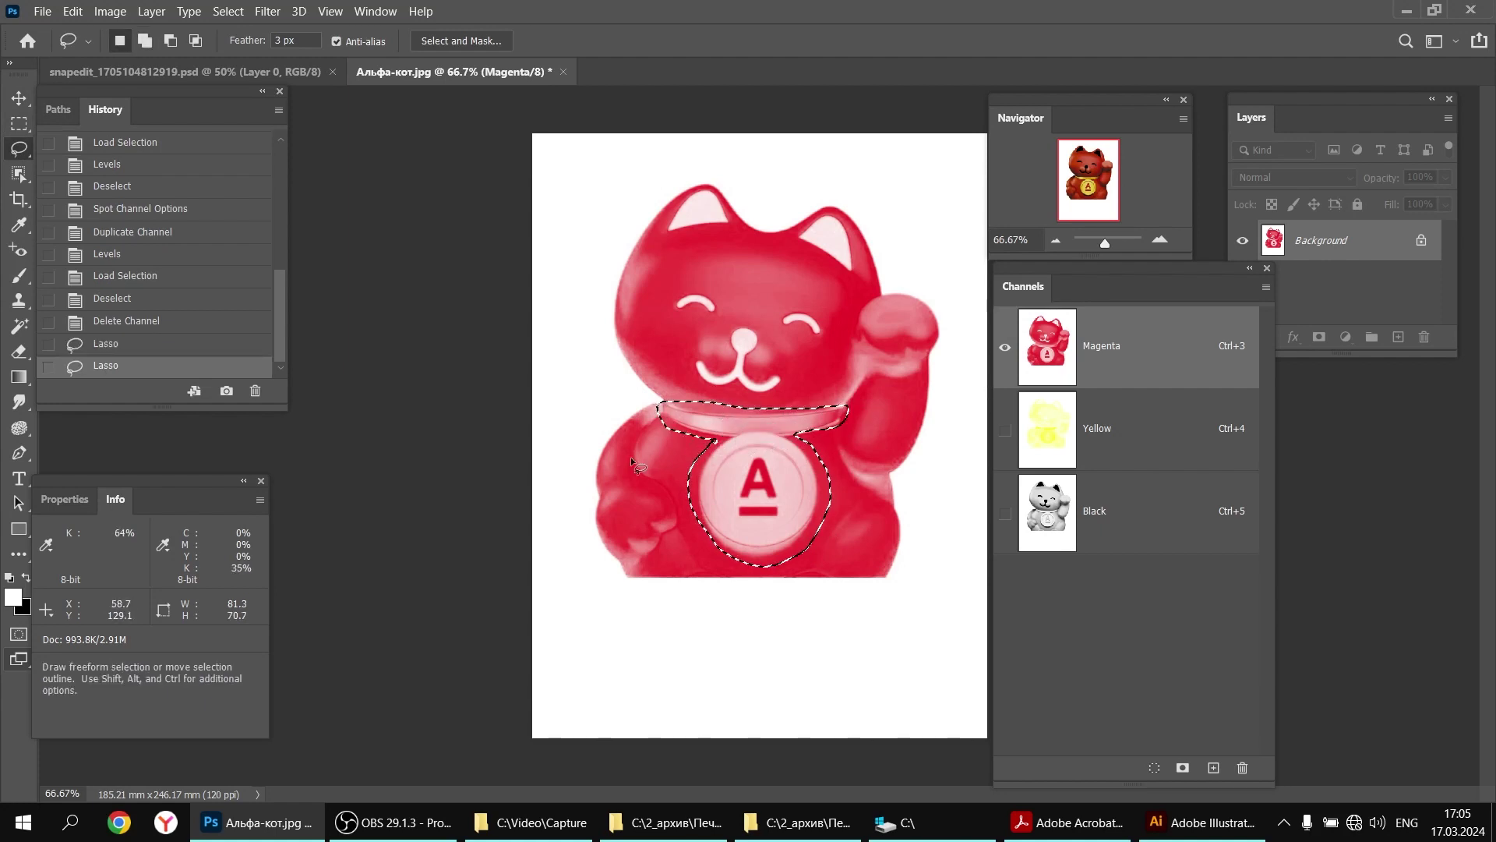
{"action": "key", "text": "ctrl+d"}
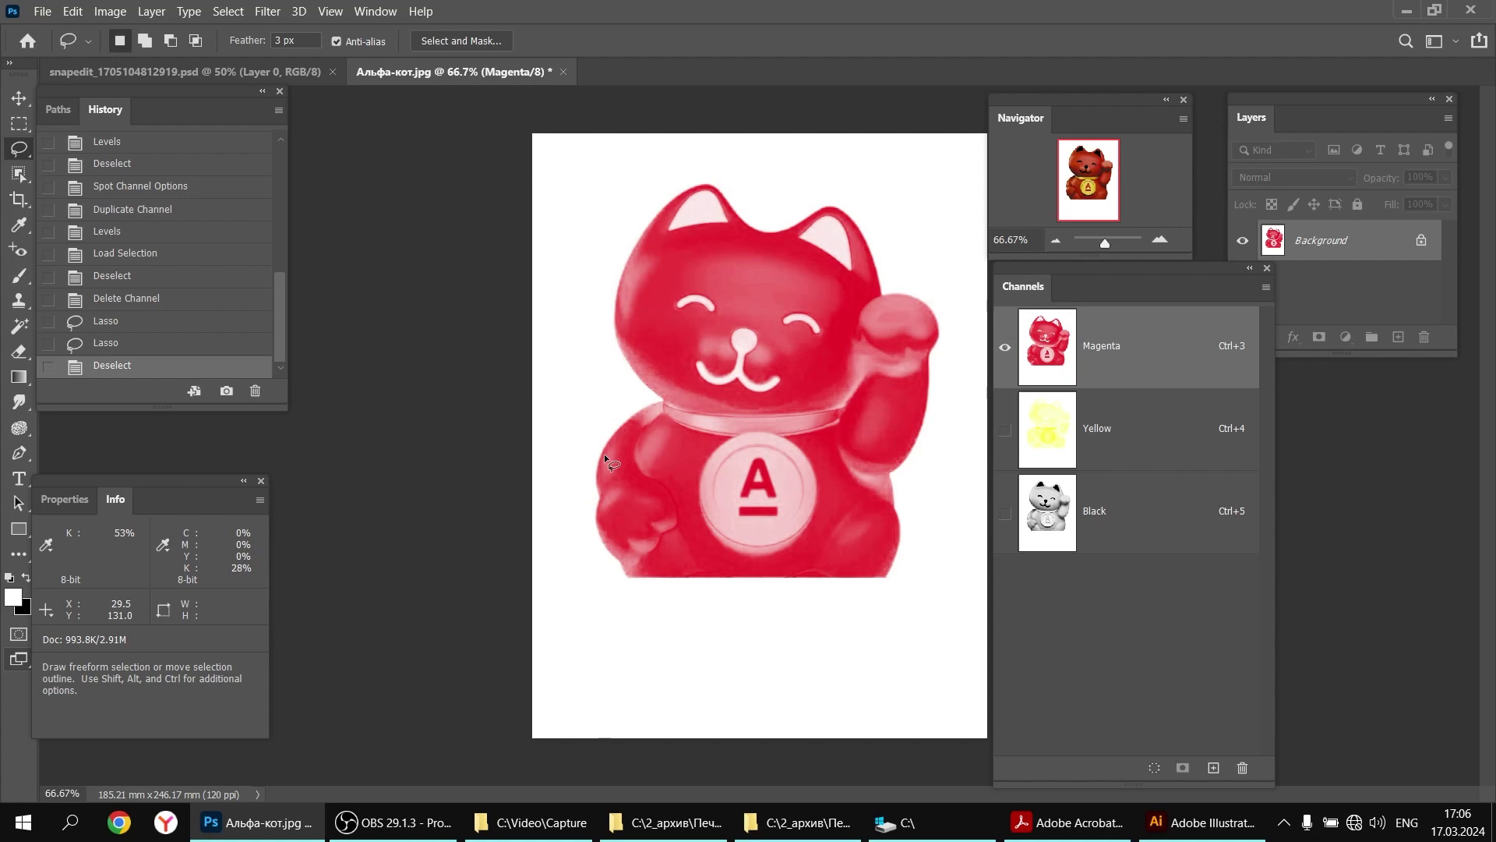
Try lightening the Magenta channel with Levels highlight input 235, compare it with Yellow and Black shown, and revert to the Delete Channel state
{"action": "key", "text": "ctrl+l"}
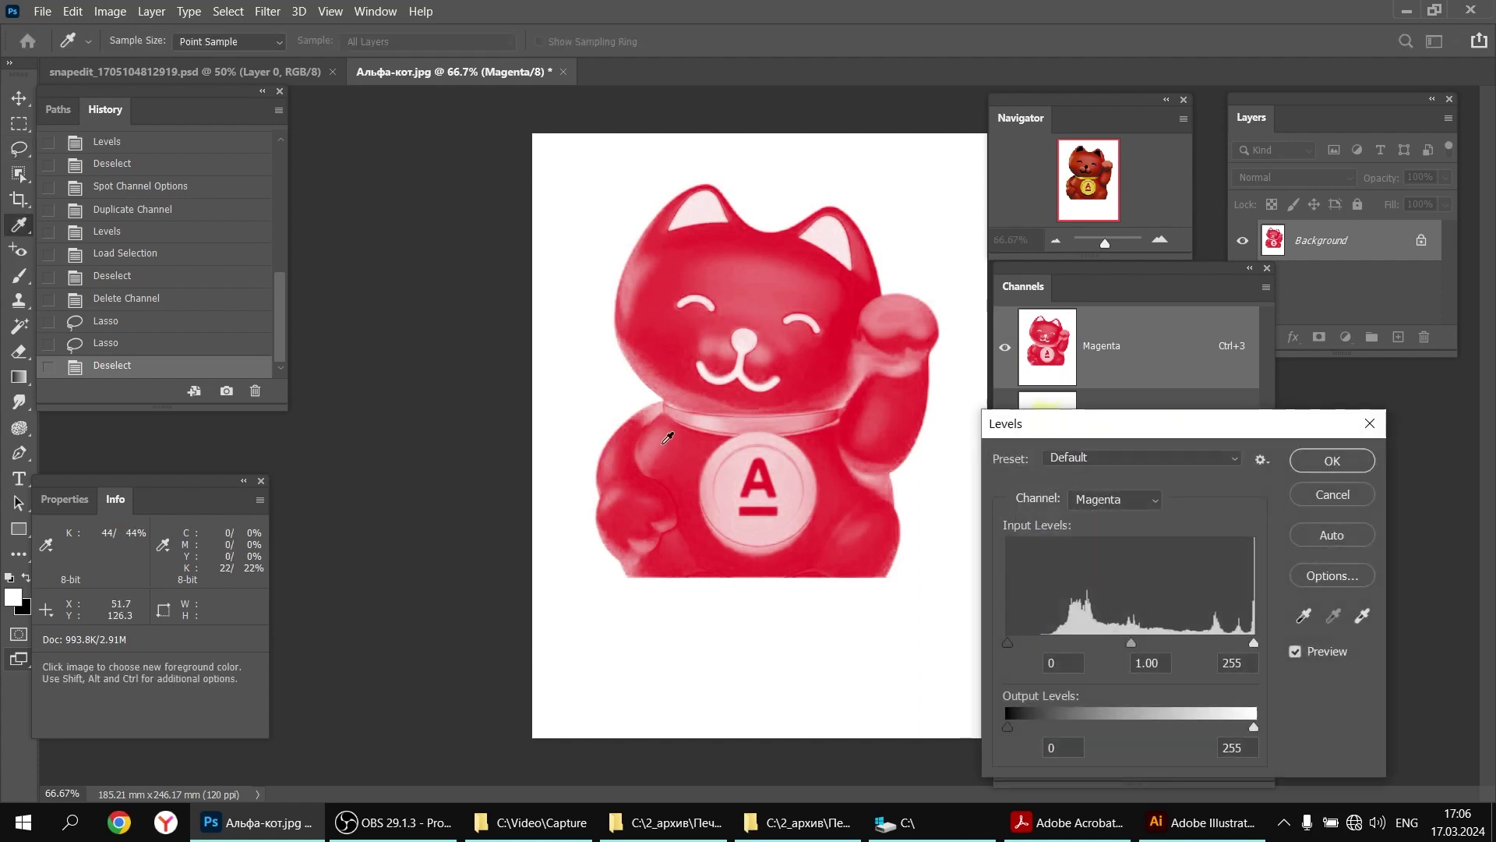
{"action": "mouse_move", "coordinate": [1251, 647]}
{"action": "left_mouse_down"}
{"action": "mouse_move", "coordinate": [1228, 643]}
{"action": "mouse_move", "coordinate": [1262, 636]}
{"action": "mouse_move", "coordinate": [1234, 634]}
{"action": "left_mouse_up"}
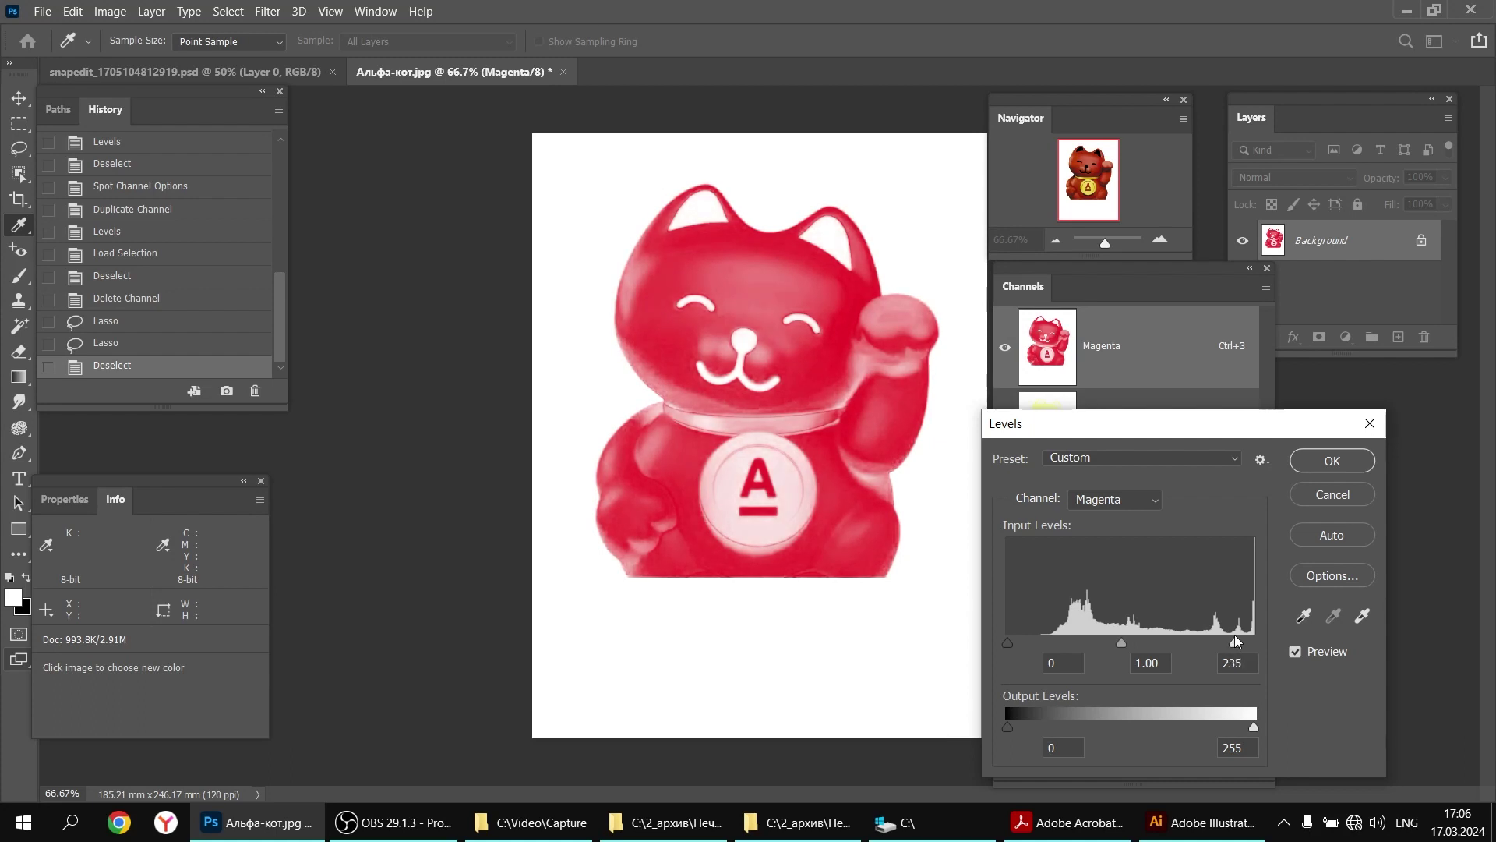
{"action": "left_click", "coordinate": [1336, 462]}
{"action": "left_click", "coordinate": [1005, 430]}
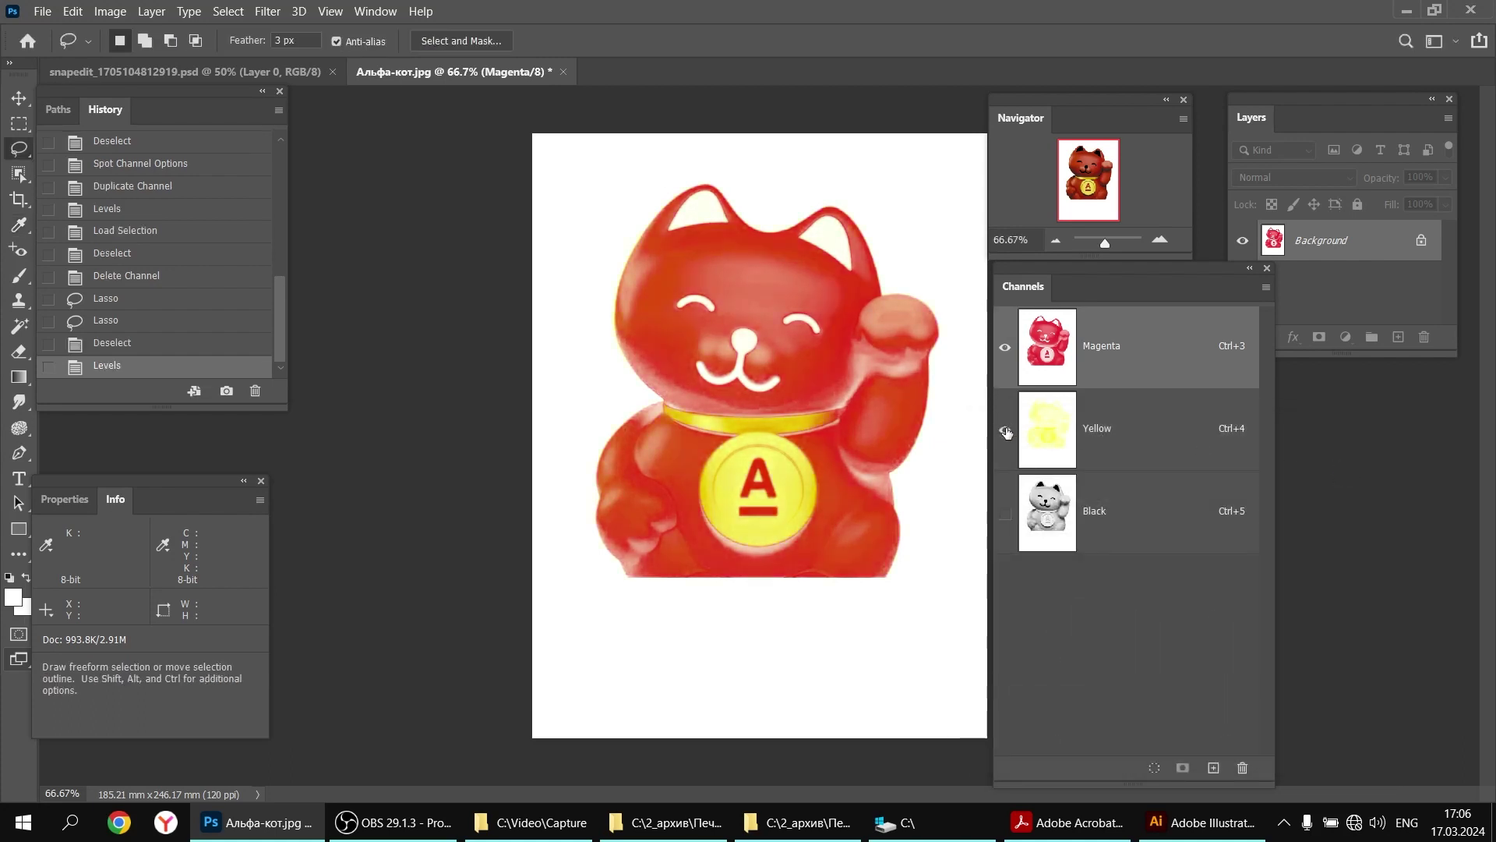
{"action": "left_click", "coordinate": [1005, 514]}
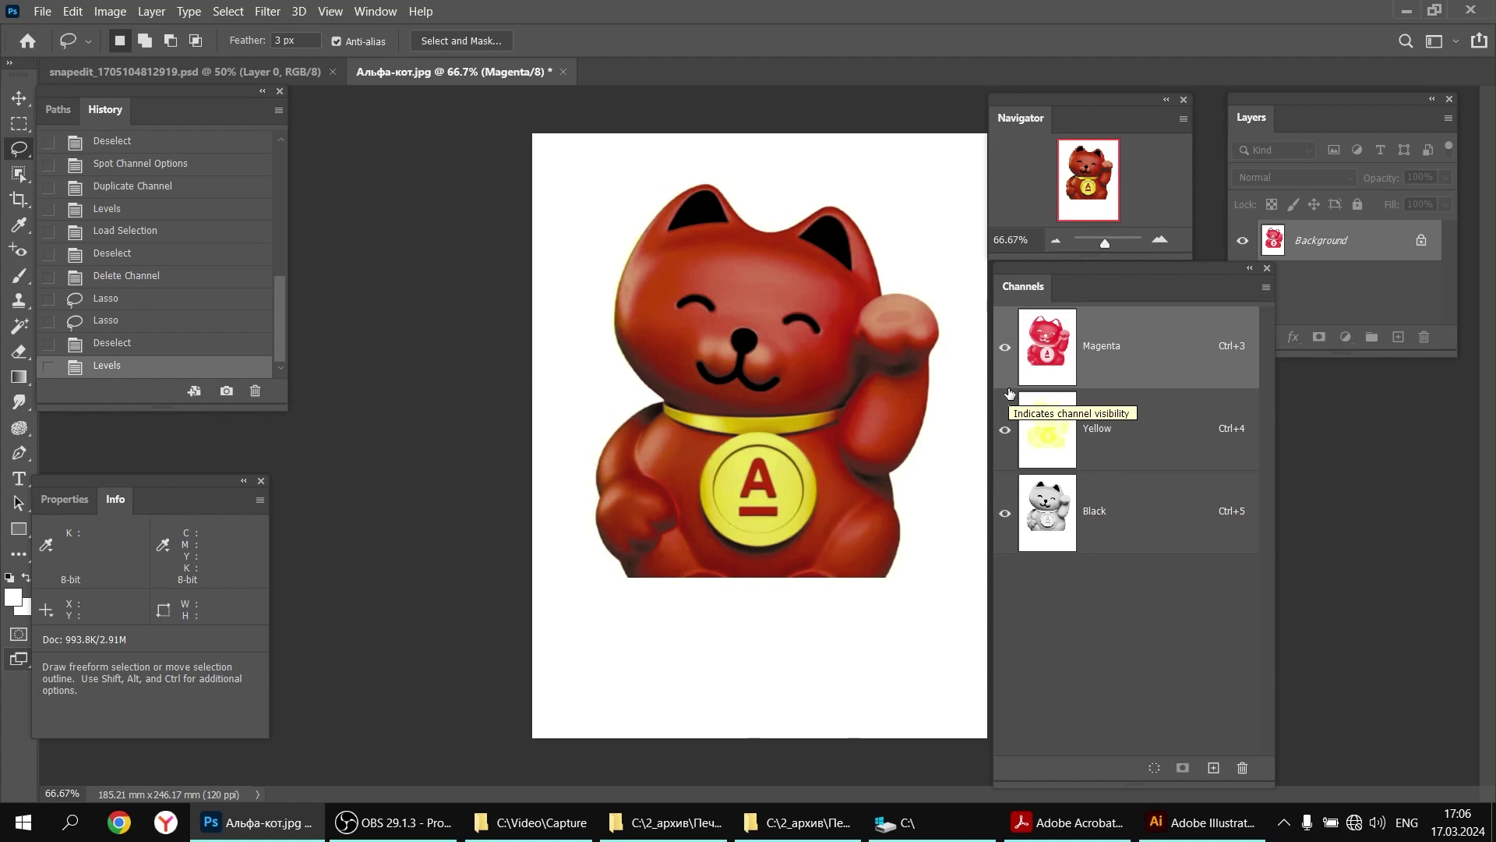
{"action": "left_click", "coordinate": [107, 281]}
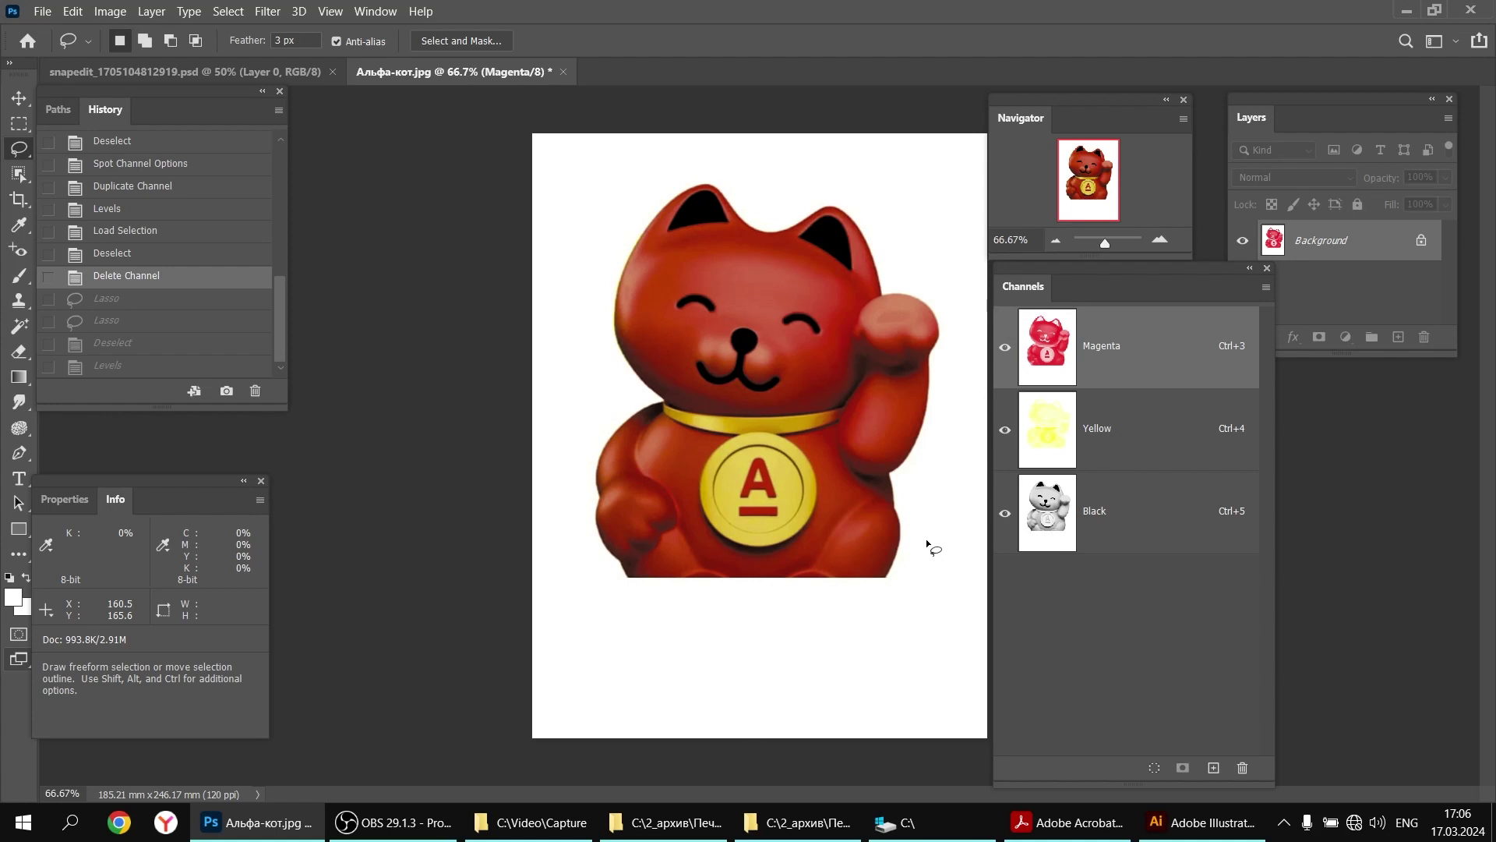
Try darkening the Black channel with a Levels midtone input of 0.83 and discard the adjustment
{"action": "left_click", "coordinate": [1048, 516]}
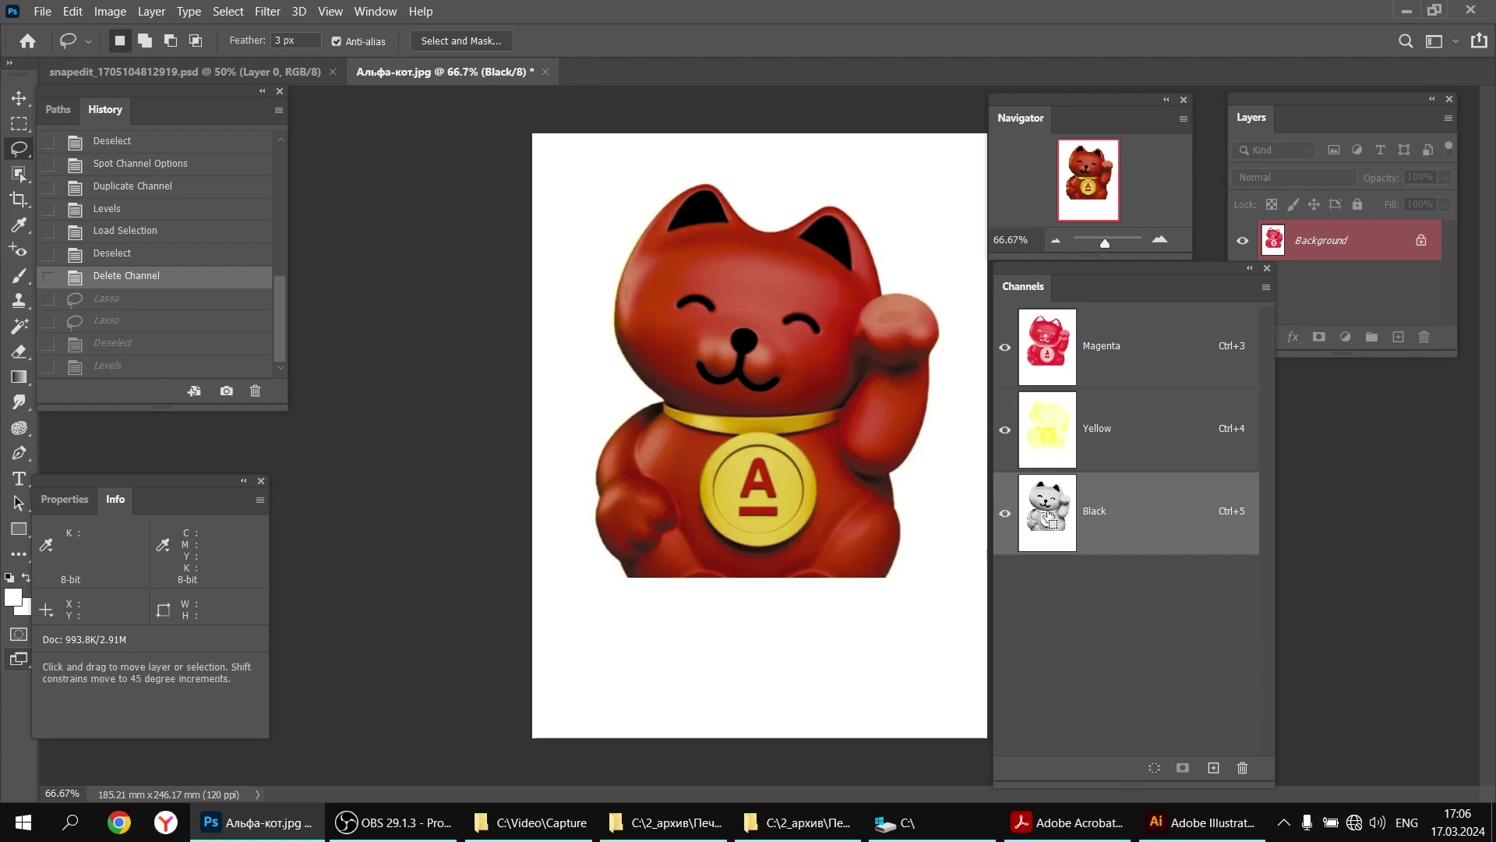
{"action": "key", "text": "ctrl+l"}
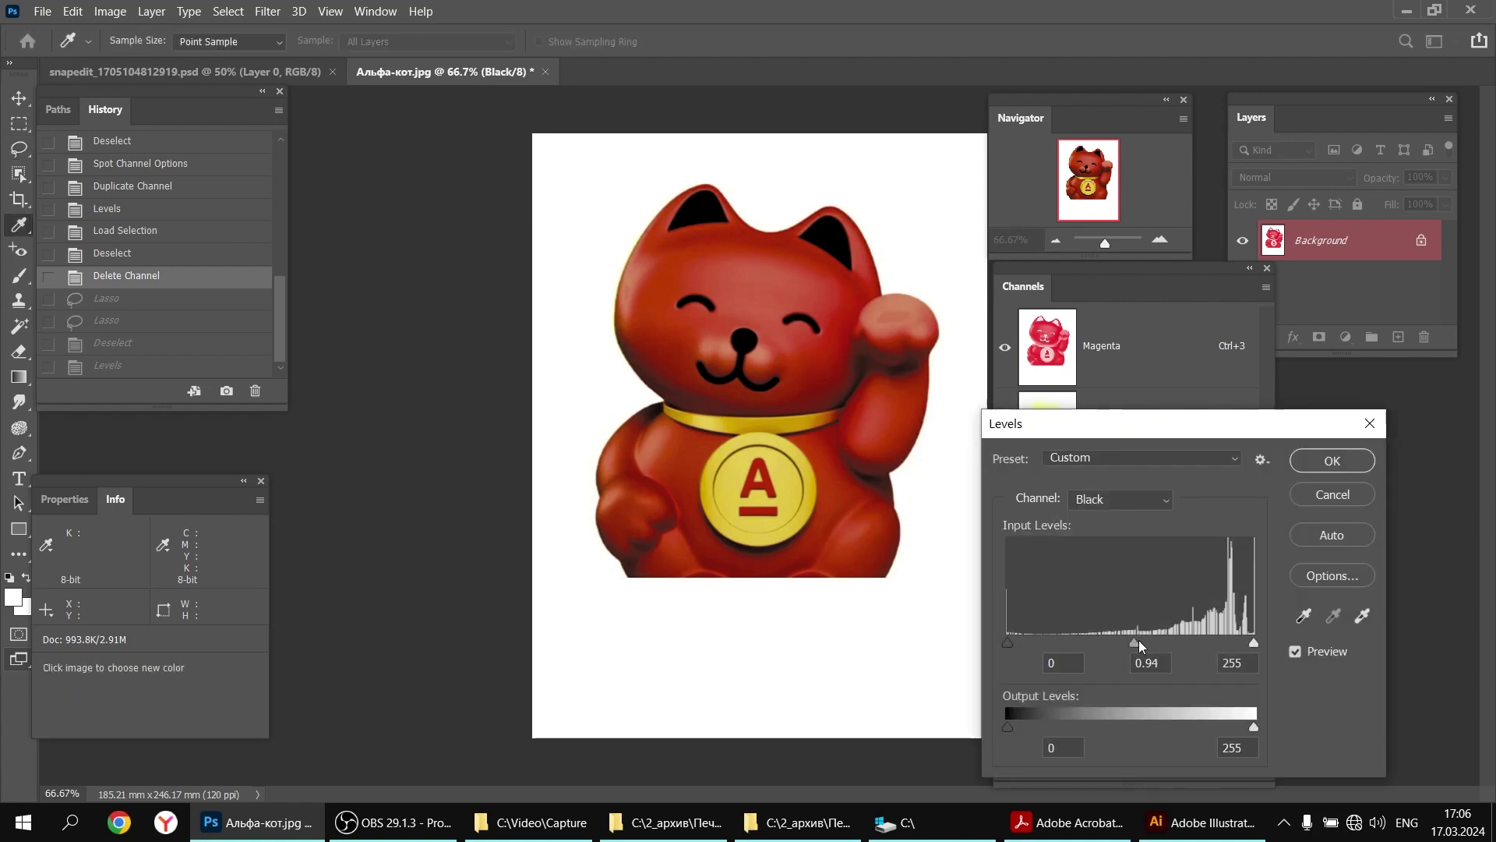
{"action": "mouse_move", "coordinate": [1139, 641]}
{"action": "left_mouse_down"}
{"action": "mouse_move", "coordinate": [1163, 640]}
{"action": "mouse_move", "coordinate": [1102, 650]}
{"action": "mouse_move", "coordinate": [1143, 647]}
{"action": "left_mouse_up"}
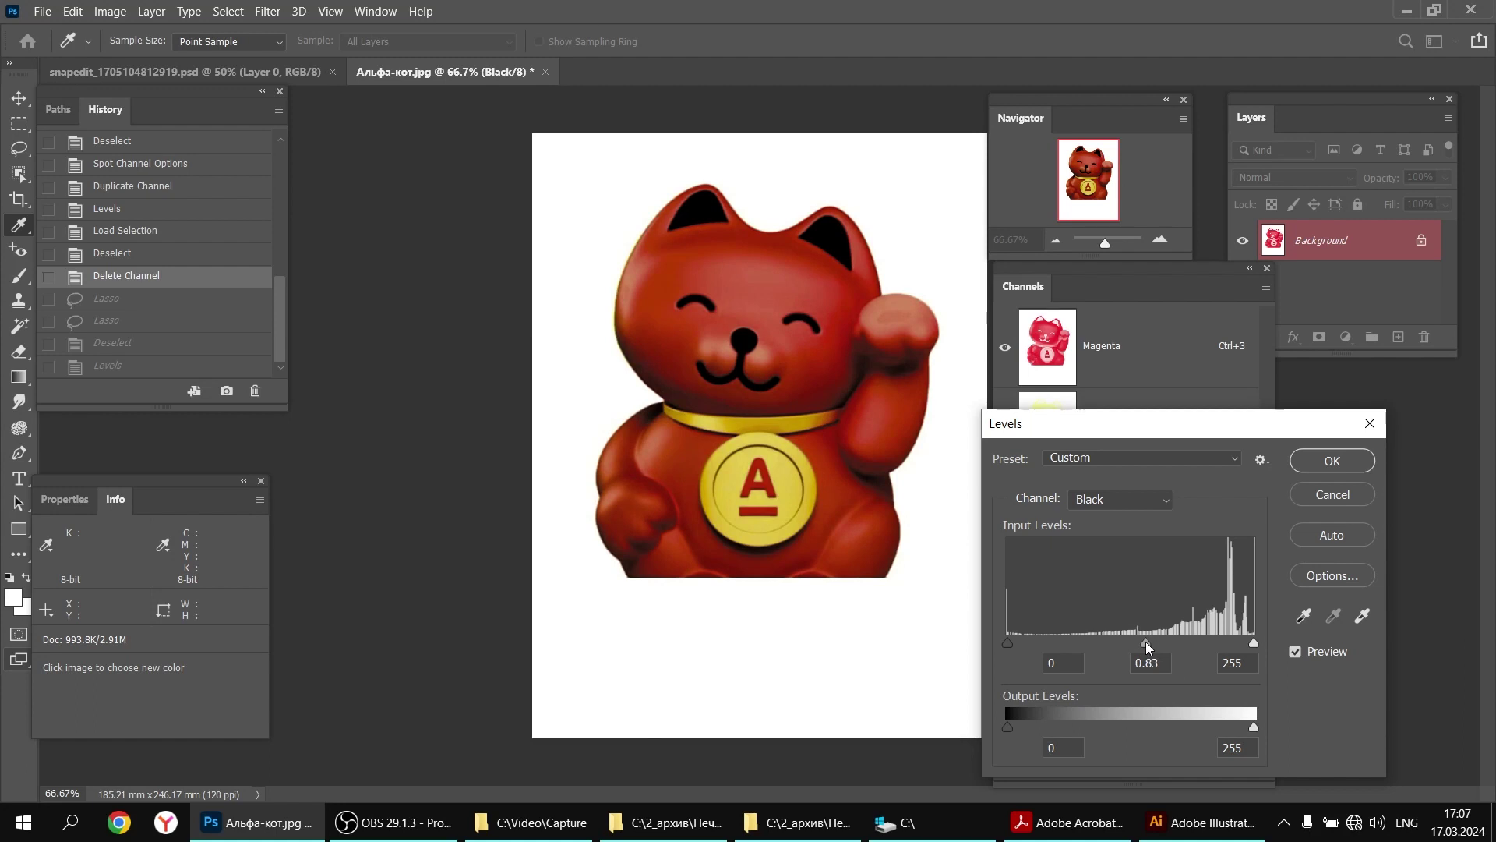
{"action": "left_click", "coordinate": [1333, 494]}
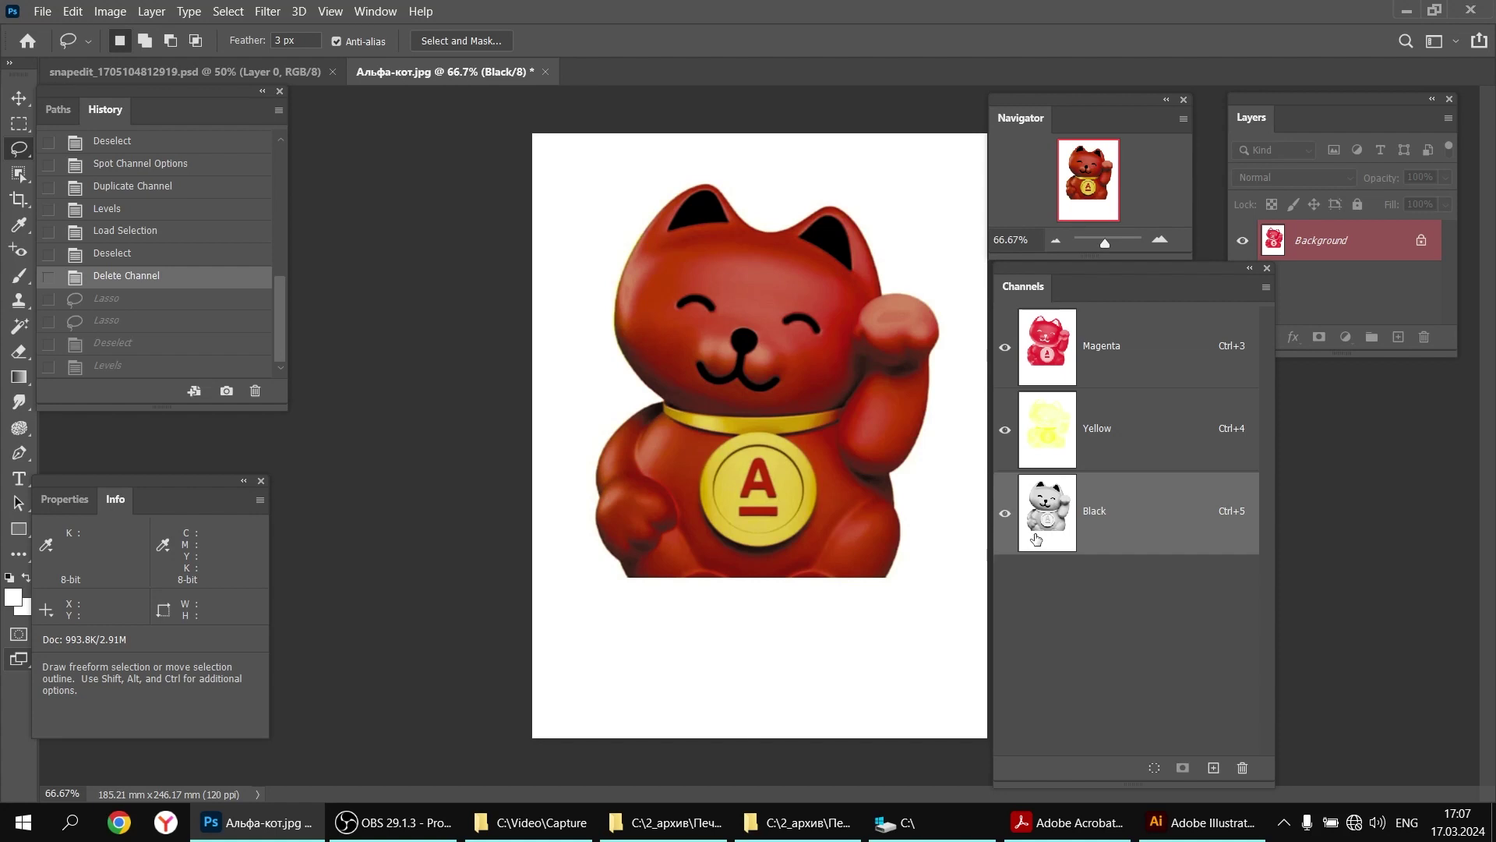
Extend the canvas upward with the Crop tool, adding blank space above the cat for a total height of about 285 mm
{"action": "key", "text": "ctrl+minus"}
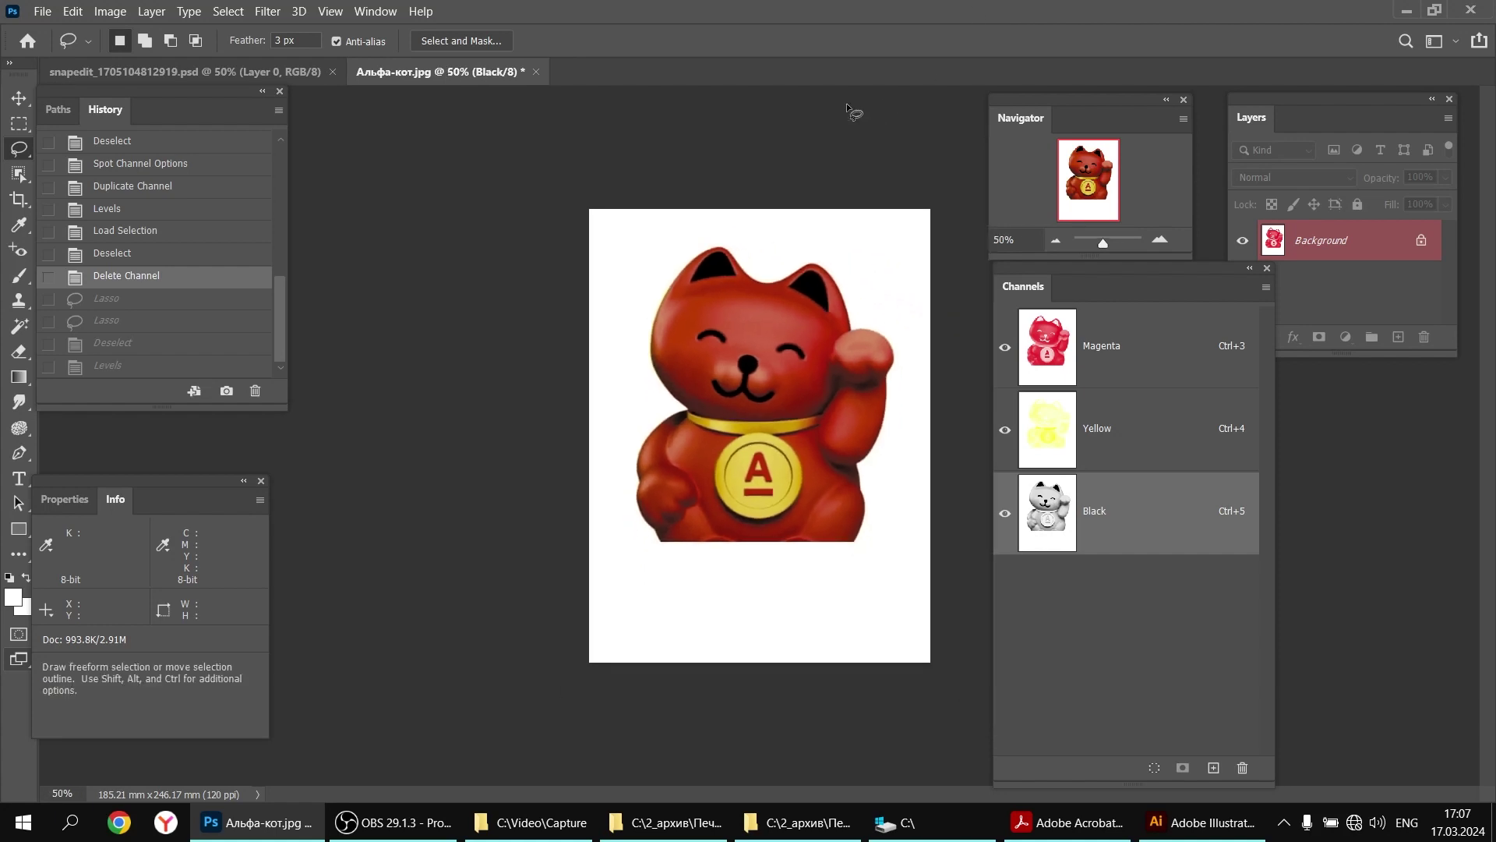
{"action": "left_click", "coordinate": [18, 199]}
{"action": "left_click_drag", "start_coordinate": [753, 207], "coordinate": [763, 173]}
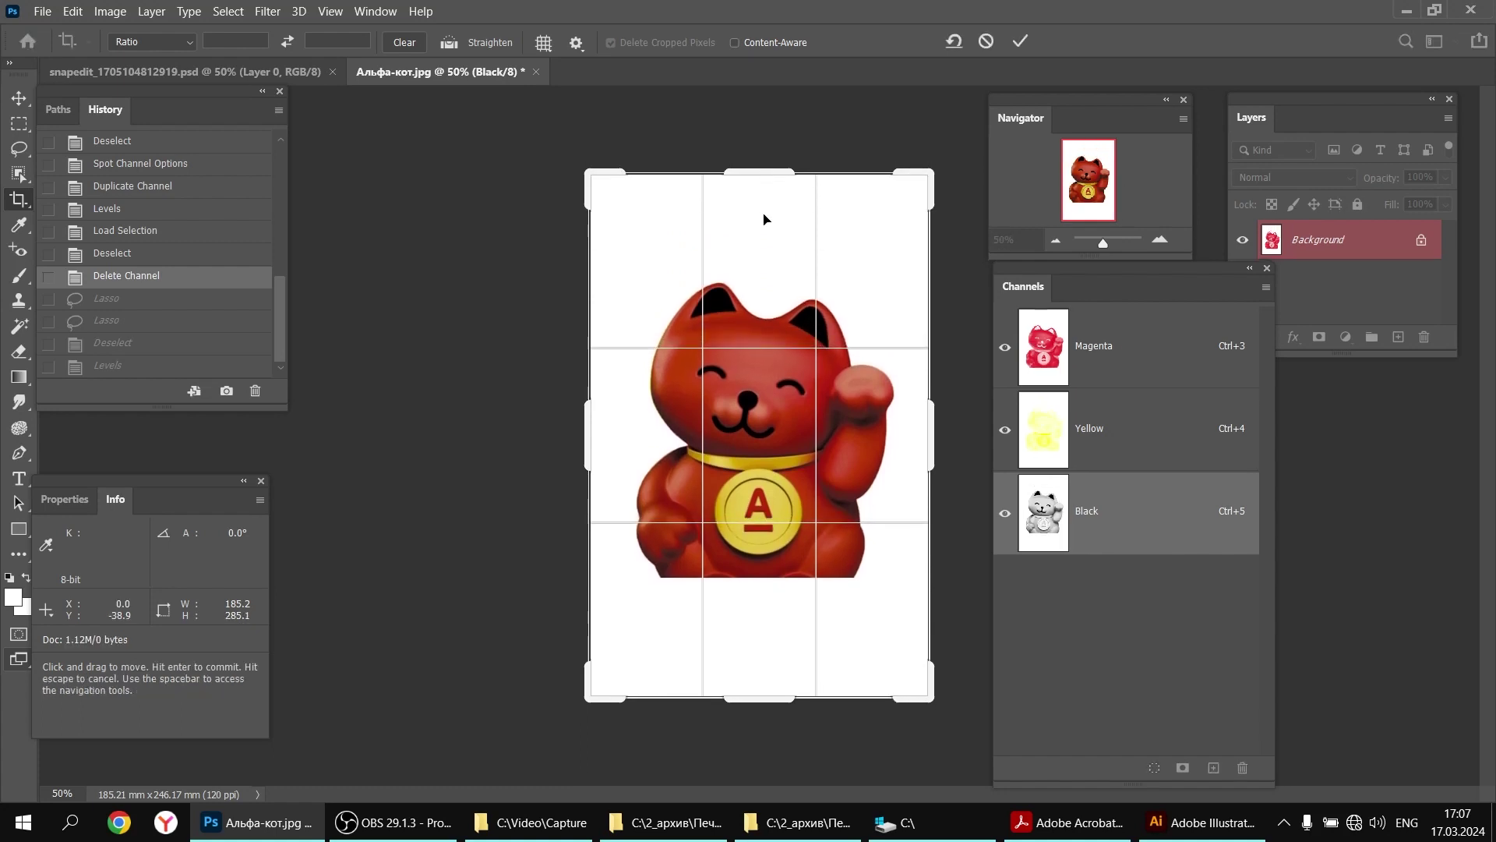
{"action": "left_click", "coordinate": [18, 98]}
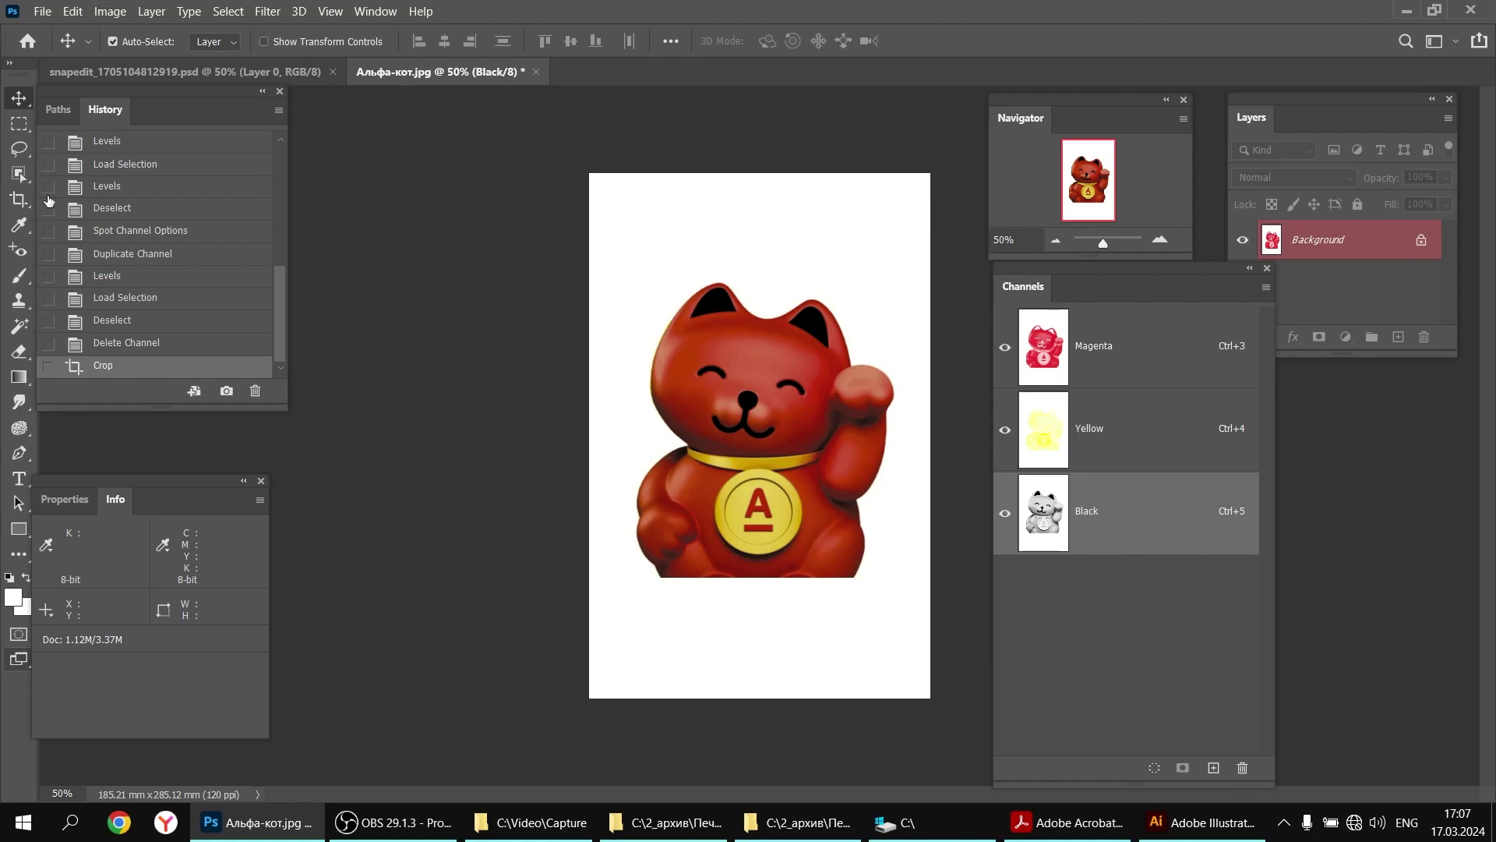
Crop the canvas tightly around the cat on all four sides to about 145 x 166 mm
{"action": "left_click", "coordinate": [22, 200]}
{"action": "left_click_drag", "start_coordinate": [777, 173], "coordinate": [771, 223]}
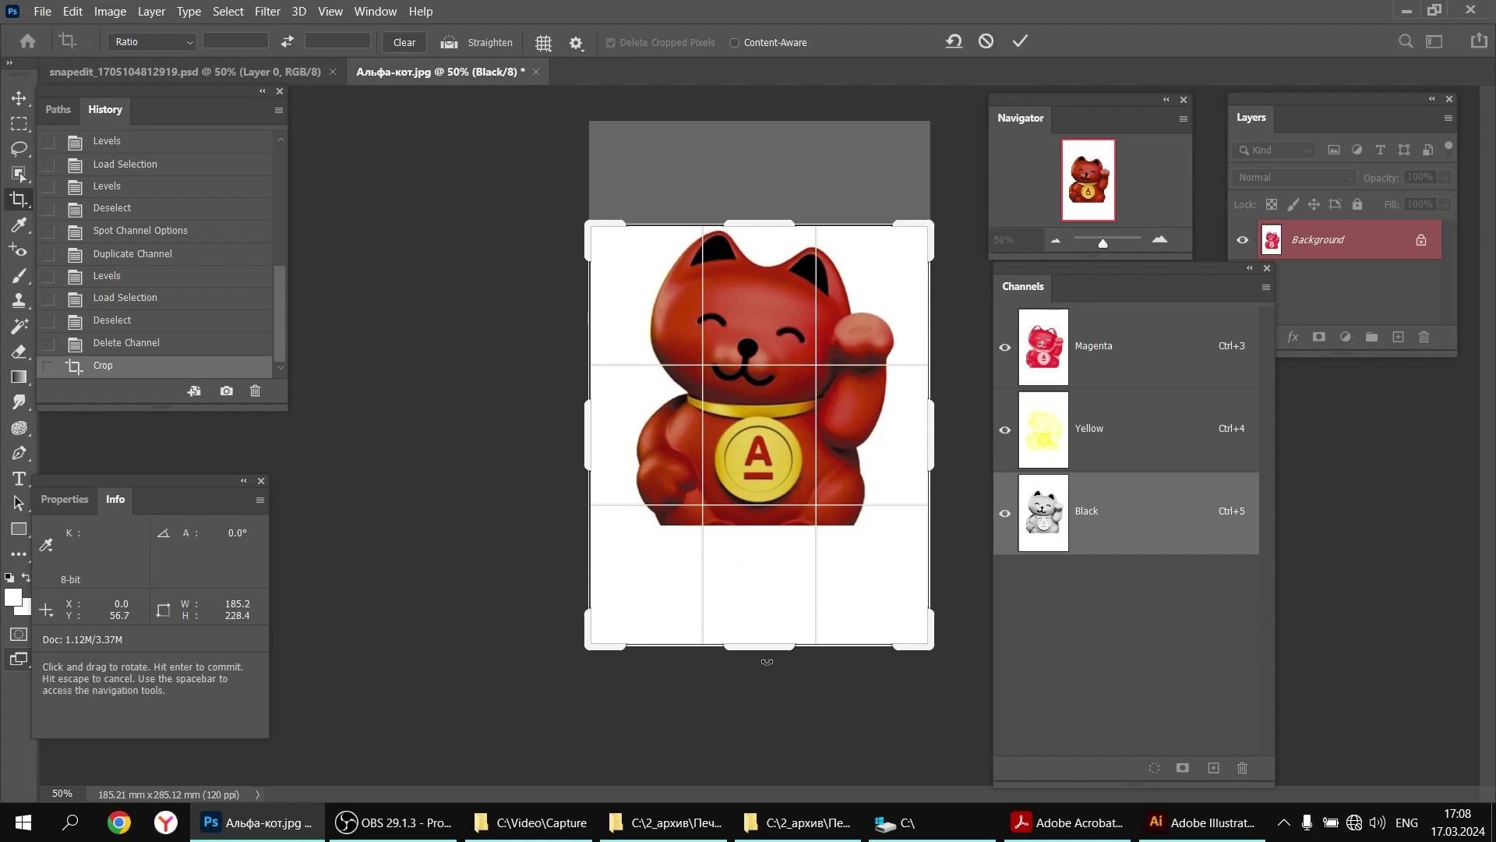
{"action": "left_click_drag", "start_coordinate": [771, 648], "coordinate": [771, 590]}
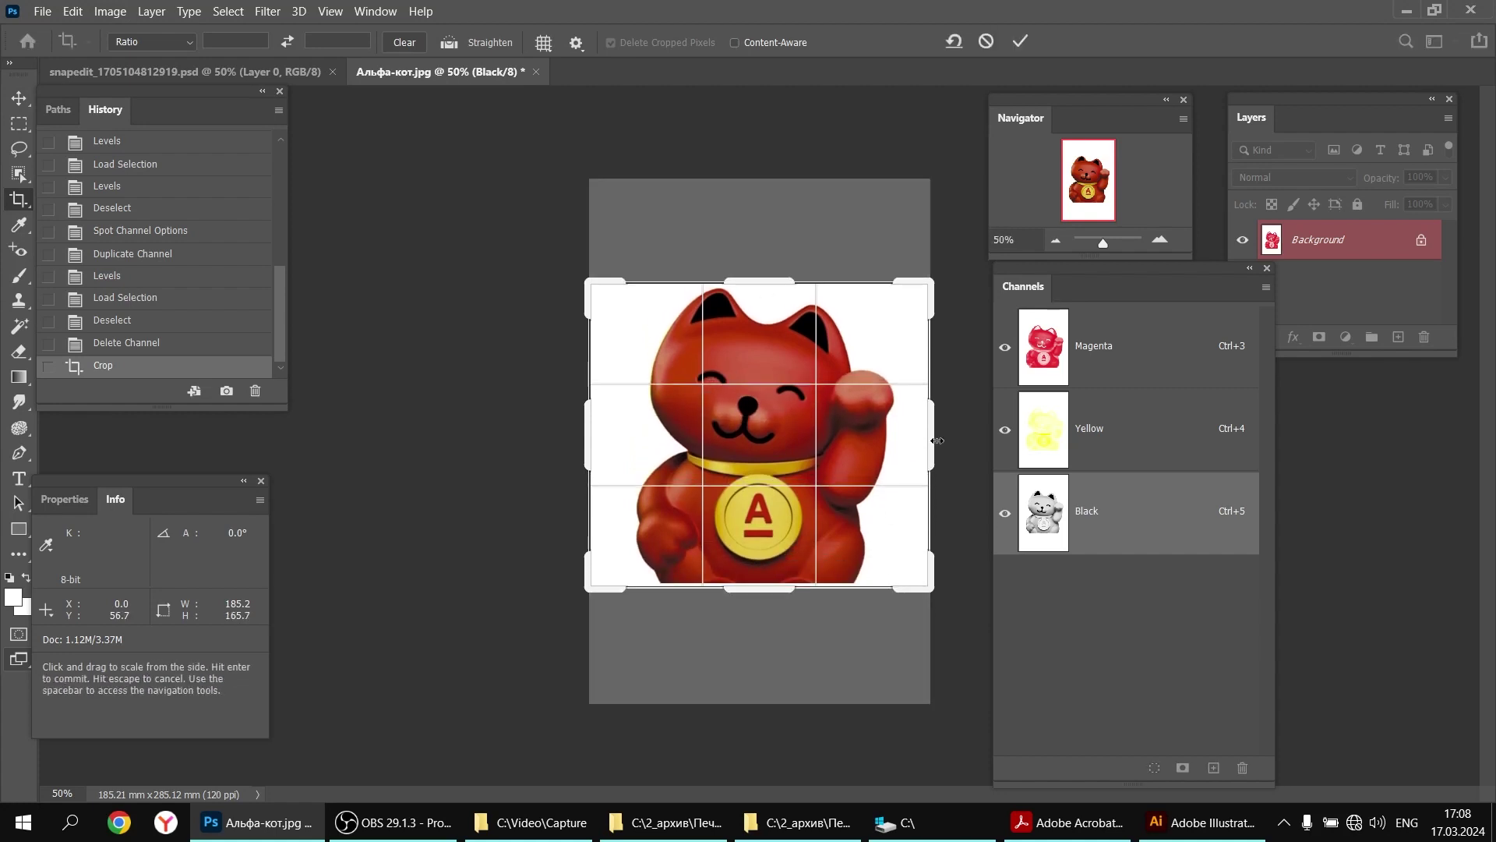
{"action": "left_click_drag", "start_coordinate": [940, 443], "coordinate": [922, 443]}
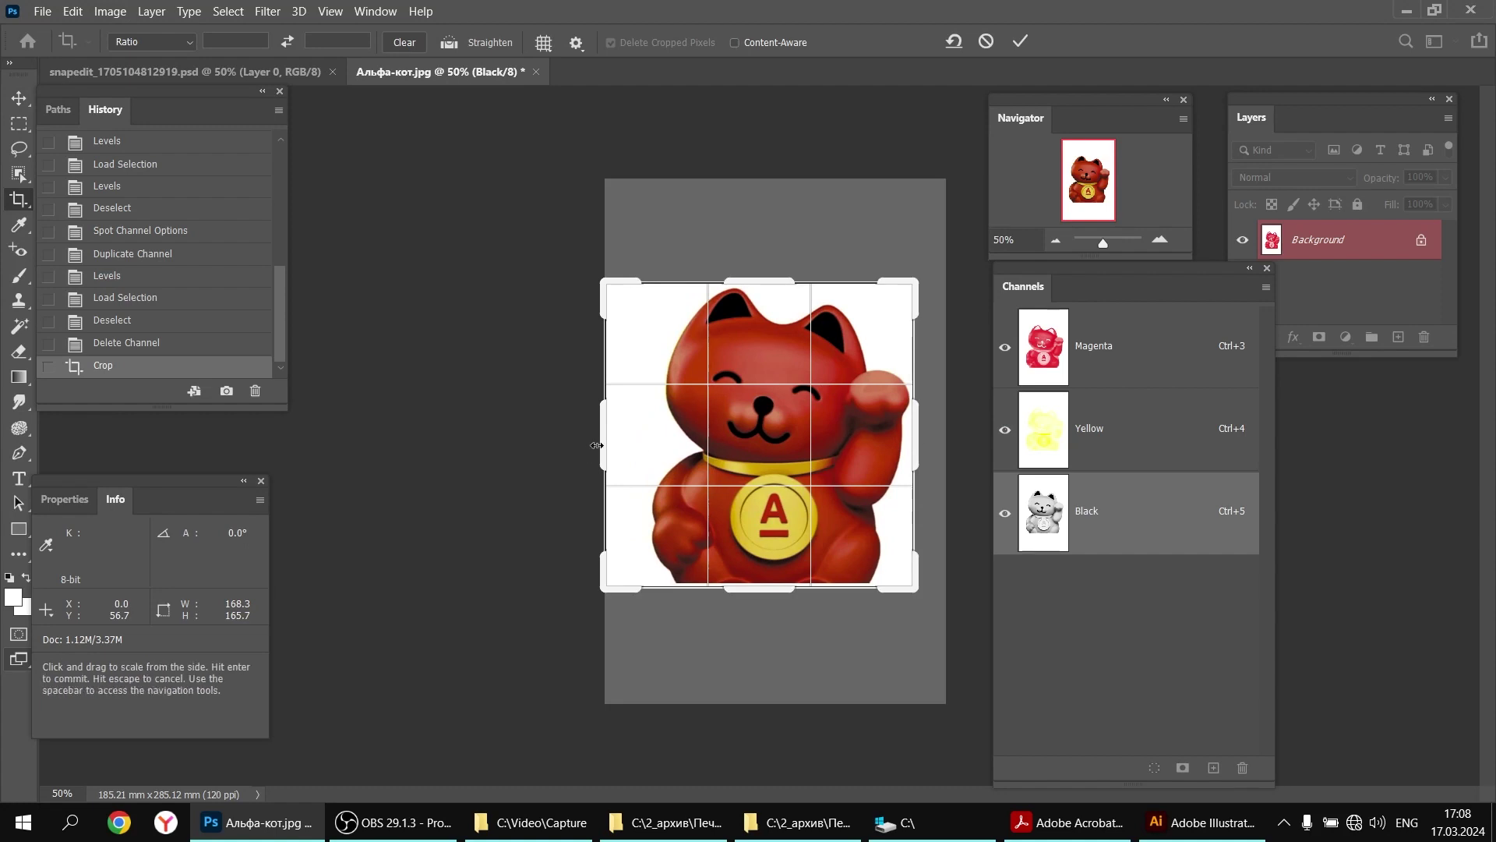
{"action": "left_click_drag", "start_coordinate": [602, 442], "coordinate": [622, 442]}
{"action": "double_click", "coordinate": [712, 480]}
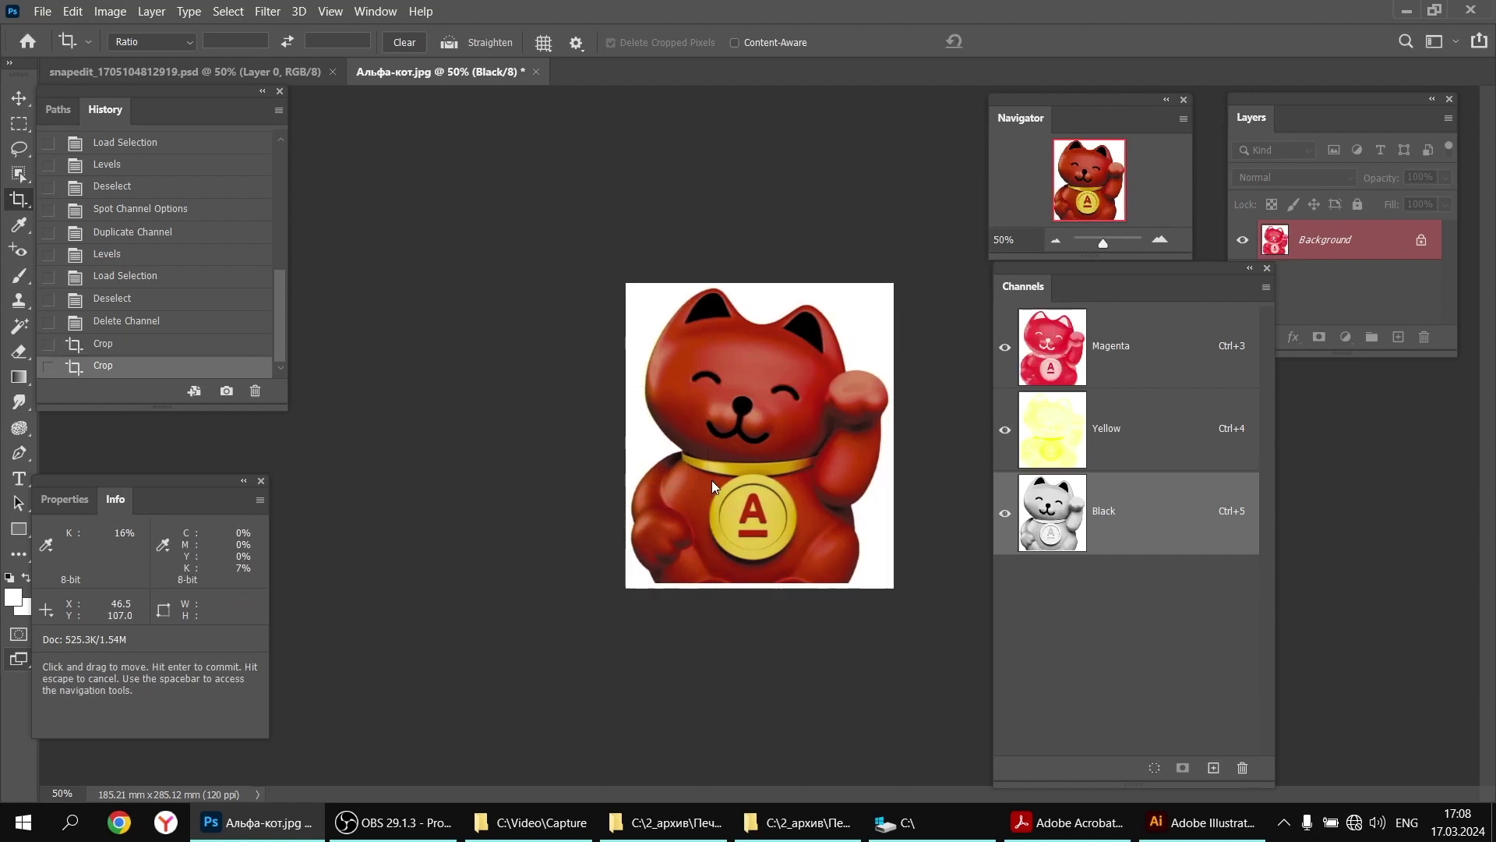
{"action": "left_click", "coordinate": [20, 99]}
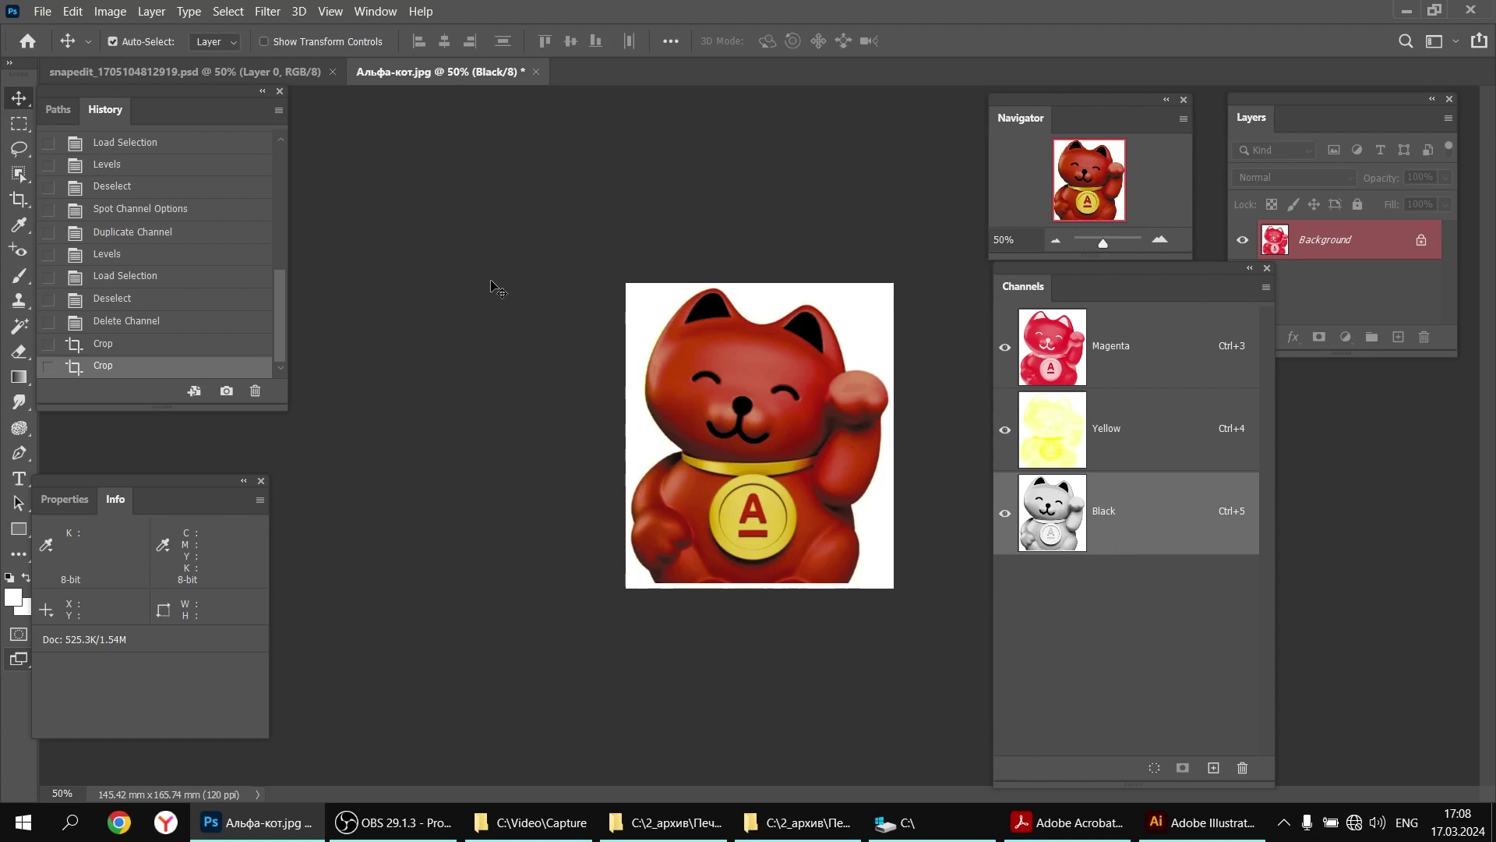
Resize the image to a height of 120 mm at a resolution of 300 pixels/inch with resampling
{"action": "left_click", "coordinate": [110, 11]}
{"action": "left_click", "coordinate": [170, 160]}
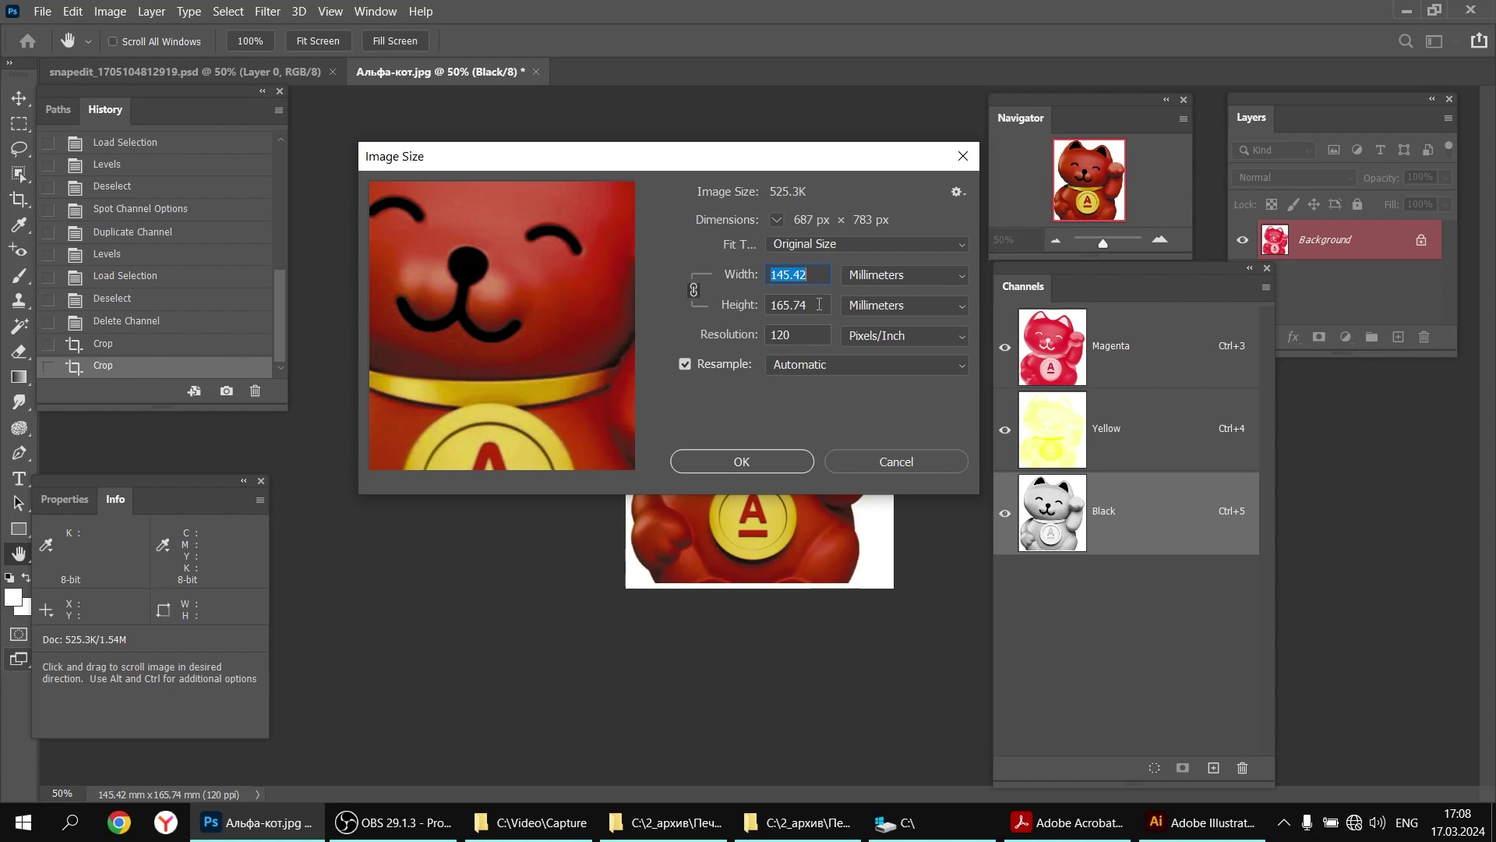
{"action": "double_click", "coordinate": [819, 304]}
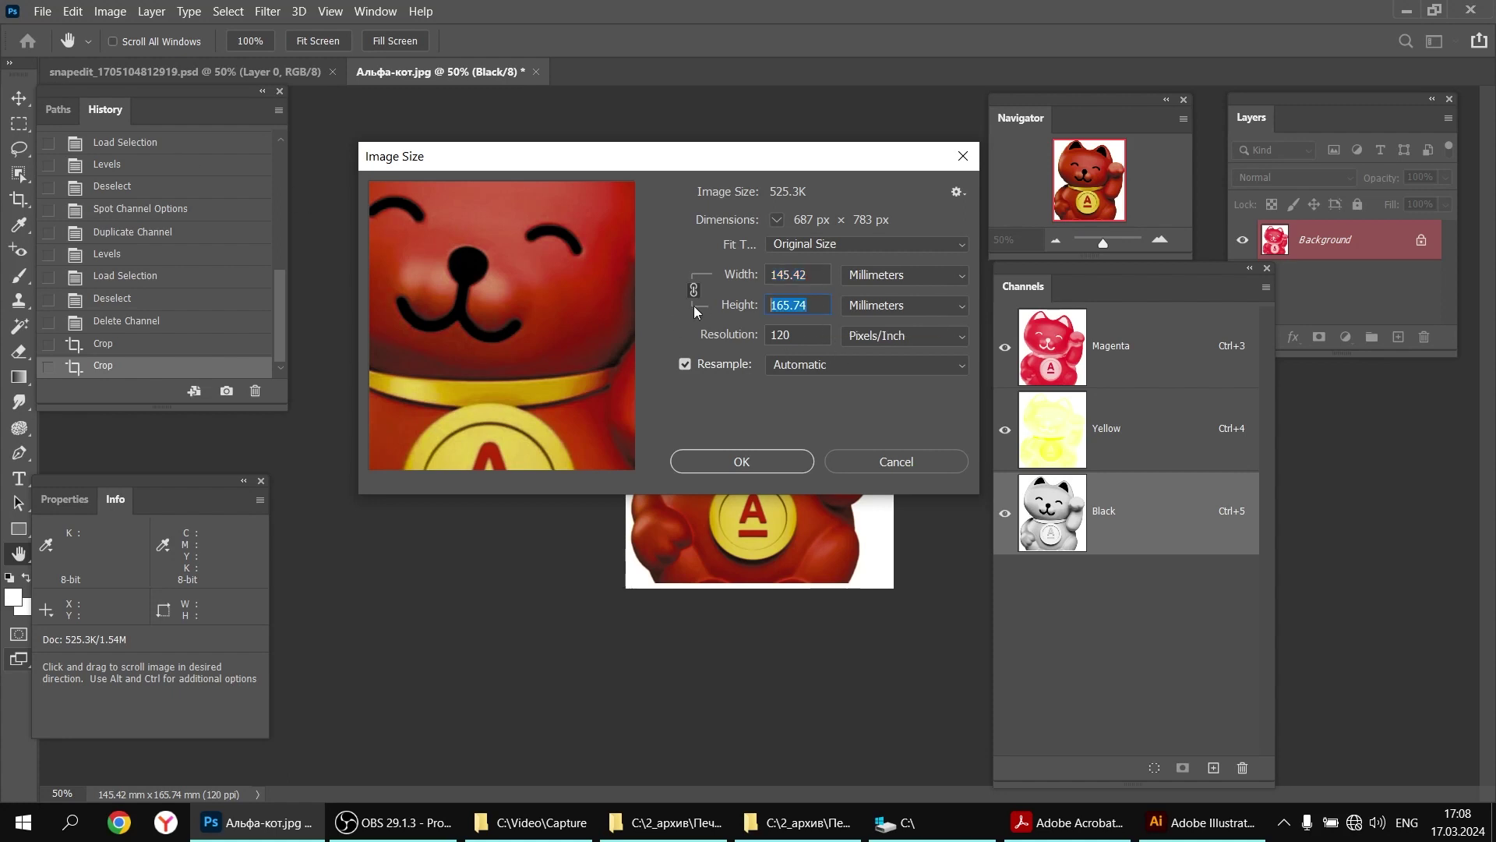
{"action": "type", "text": "120"}
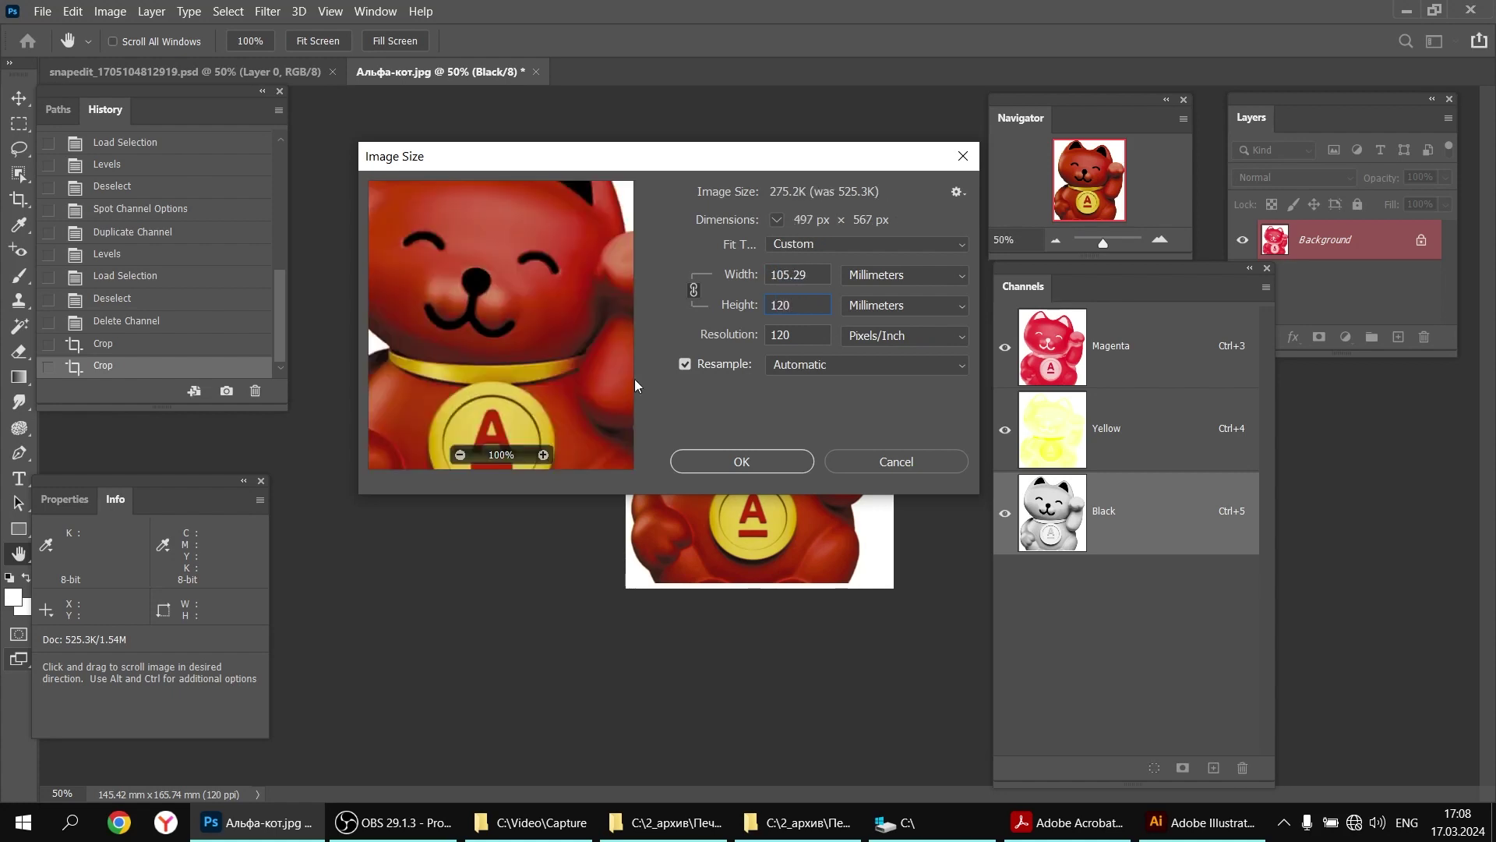
{"action": "key", "text": "BackSpace"}
{"action": "key", "text": "BackSpace"}
{"action": "key", "text": "BackSpace"}
{"action": "type", "text": "300"}
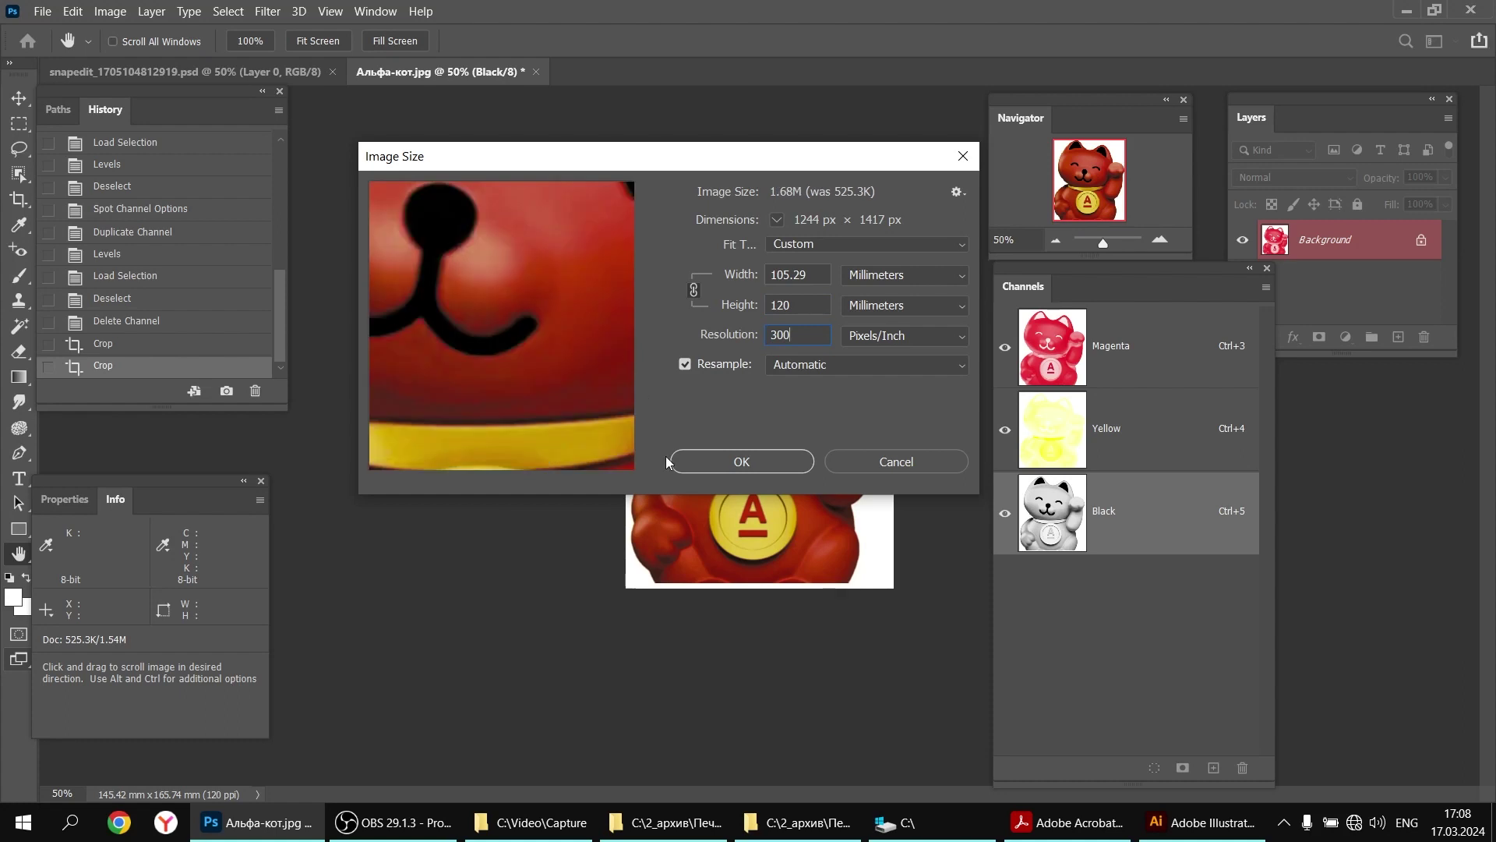
{"action": "left_click", "coordinate": [764, 469]}
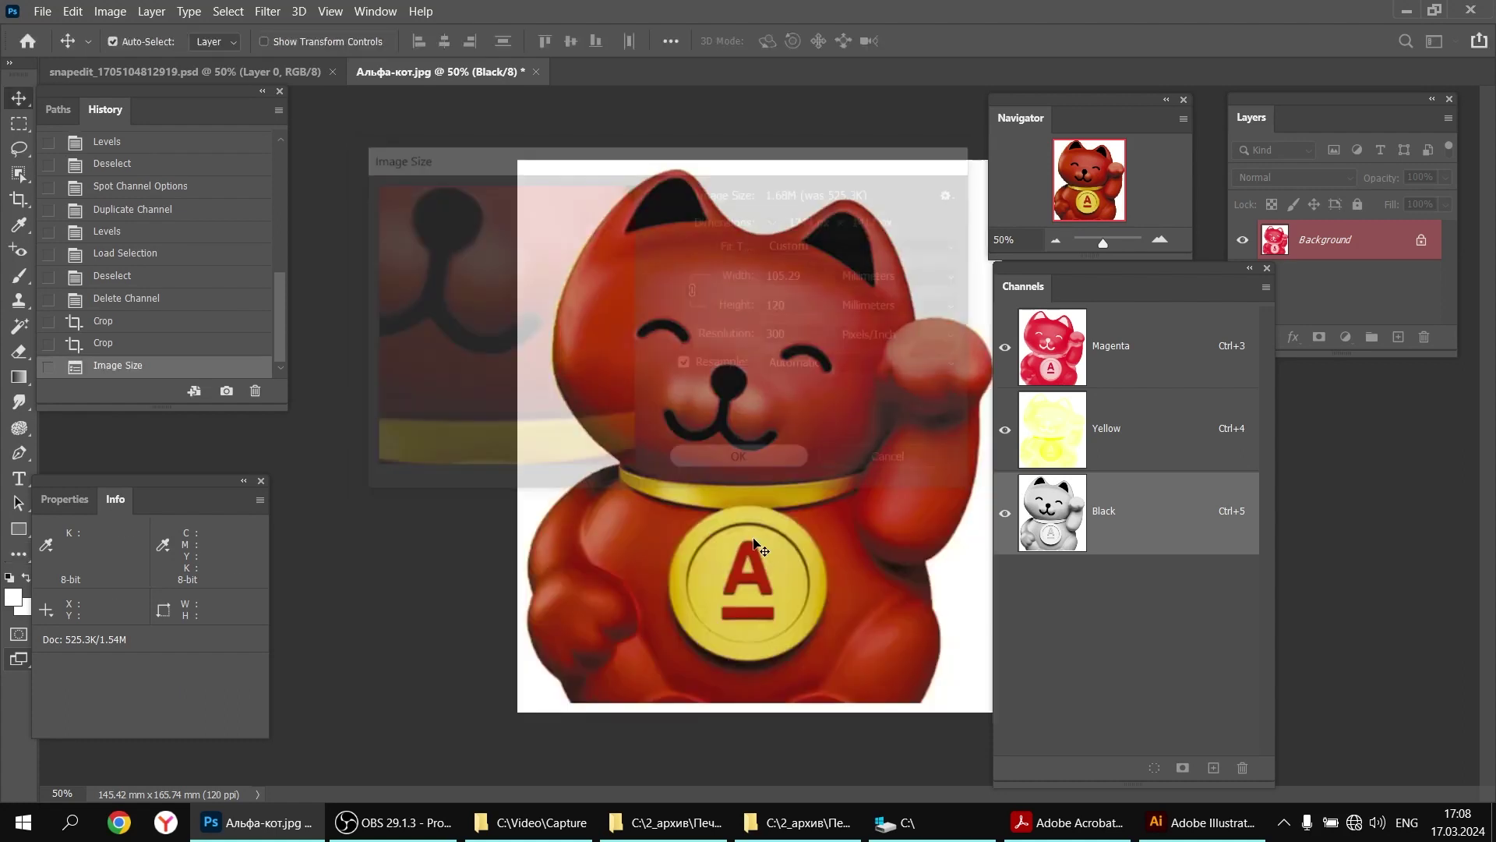
{"action": "left_click", "coordinate": [763, 466]}
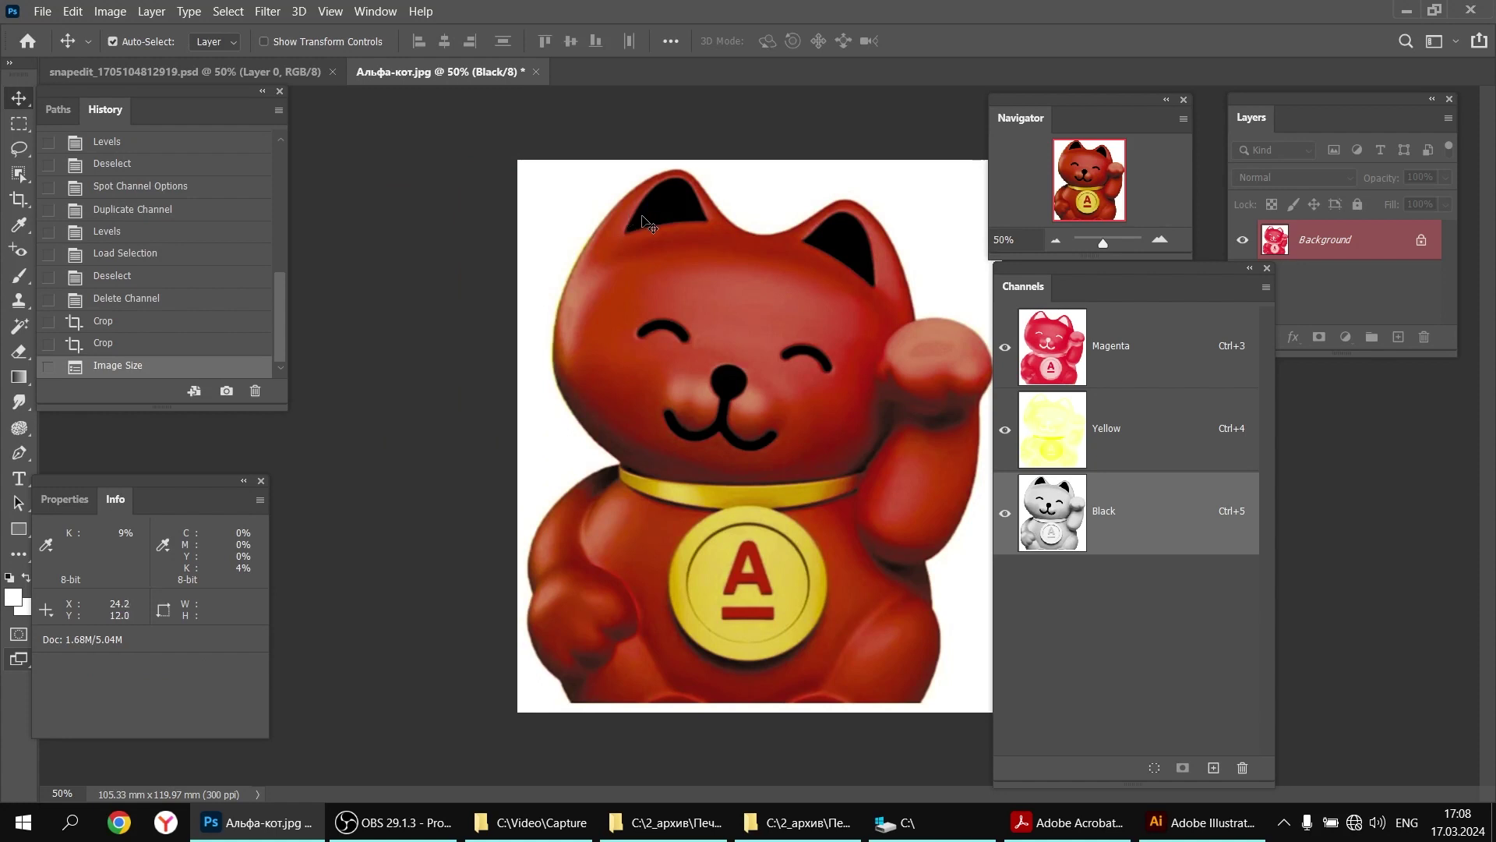
Extend the canvas with blank space above and below the cat with the Crop tool to about 105 x 181 mm
{"action": "key", "text": "ctrl+minus"}
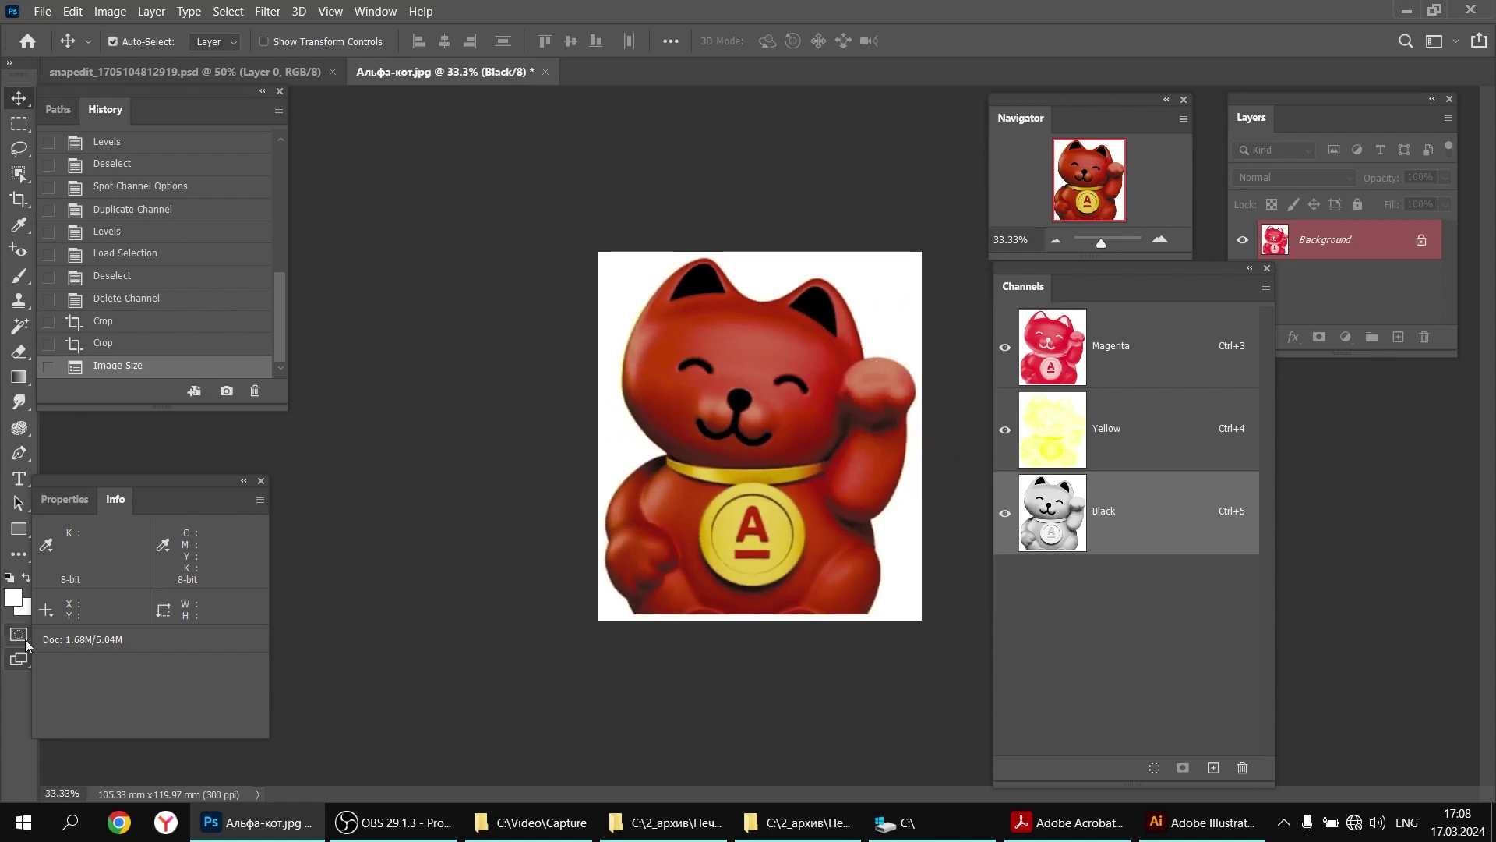
{"action": "left_click", "coordinate": [18, 203]}
{"action": "left_click_drag", "start_coordinate": [760, 250], "coordinate": [760, 205]}
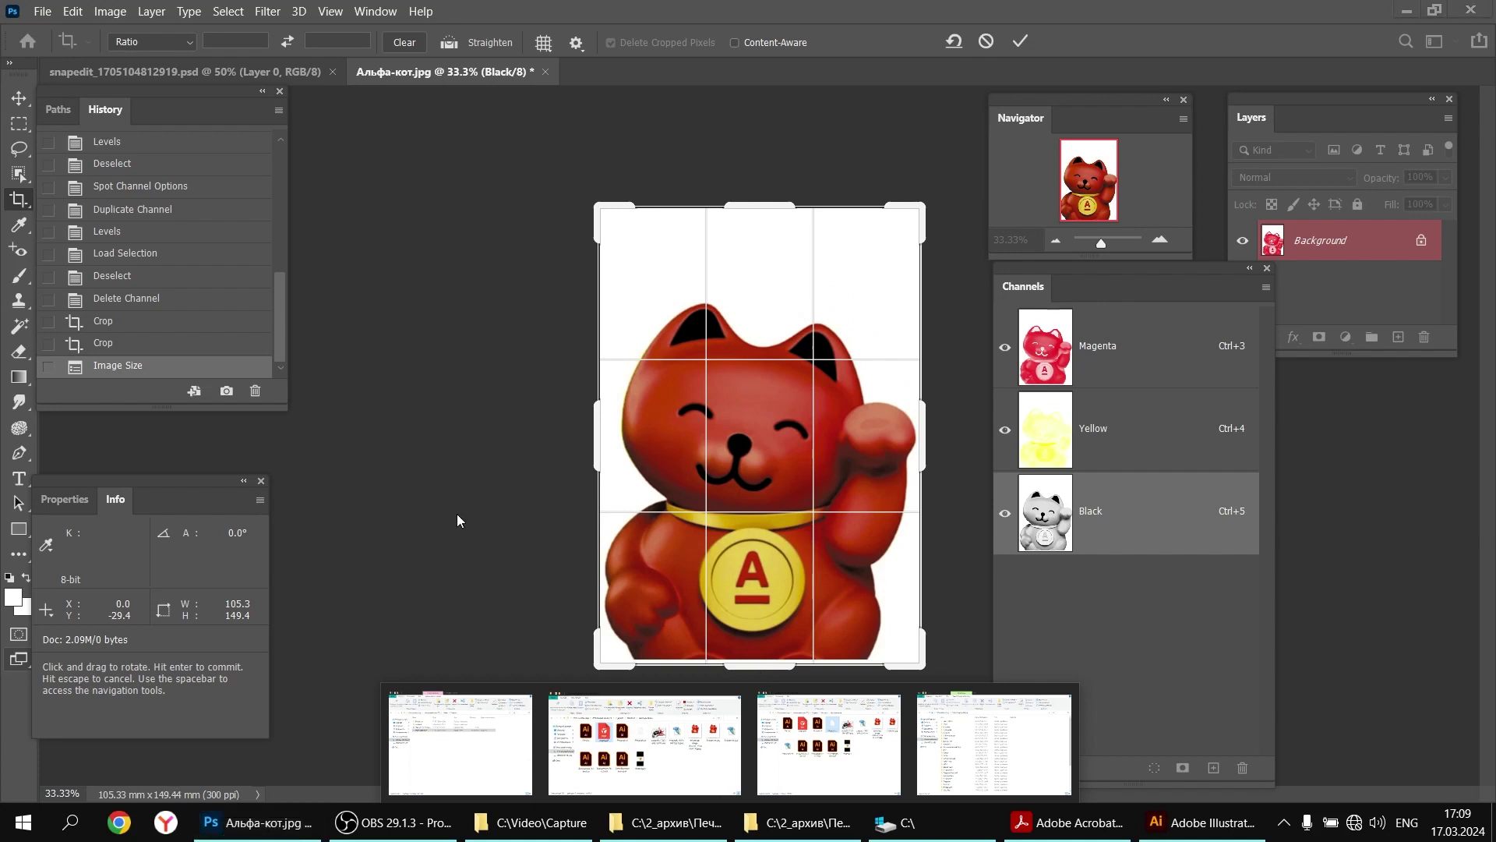
{"action": "left_click_drag", "start_coordinate": [765, 669], "coordinate": [766, 723]}
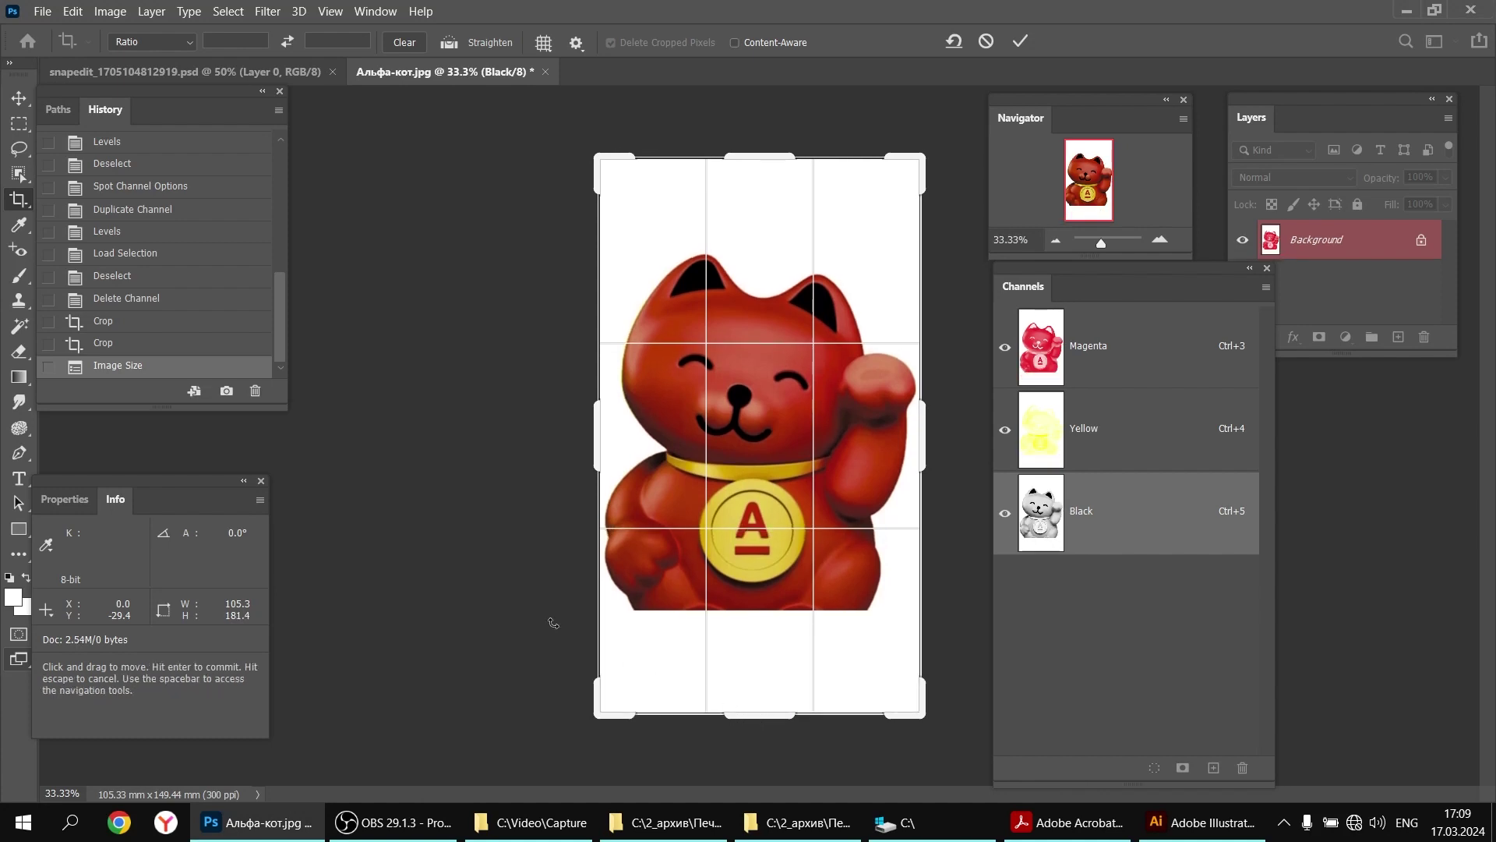
{"action": "left_click", "coordinate": [15, 99]}
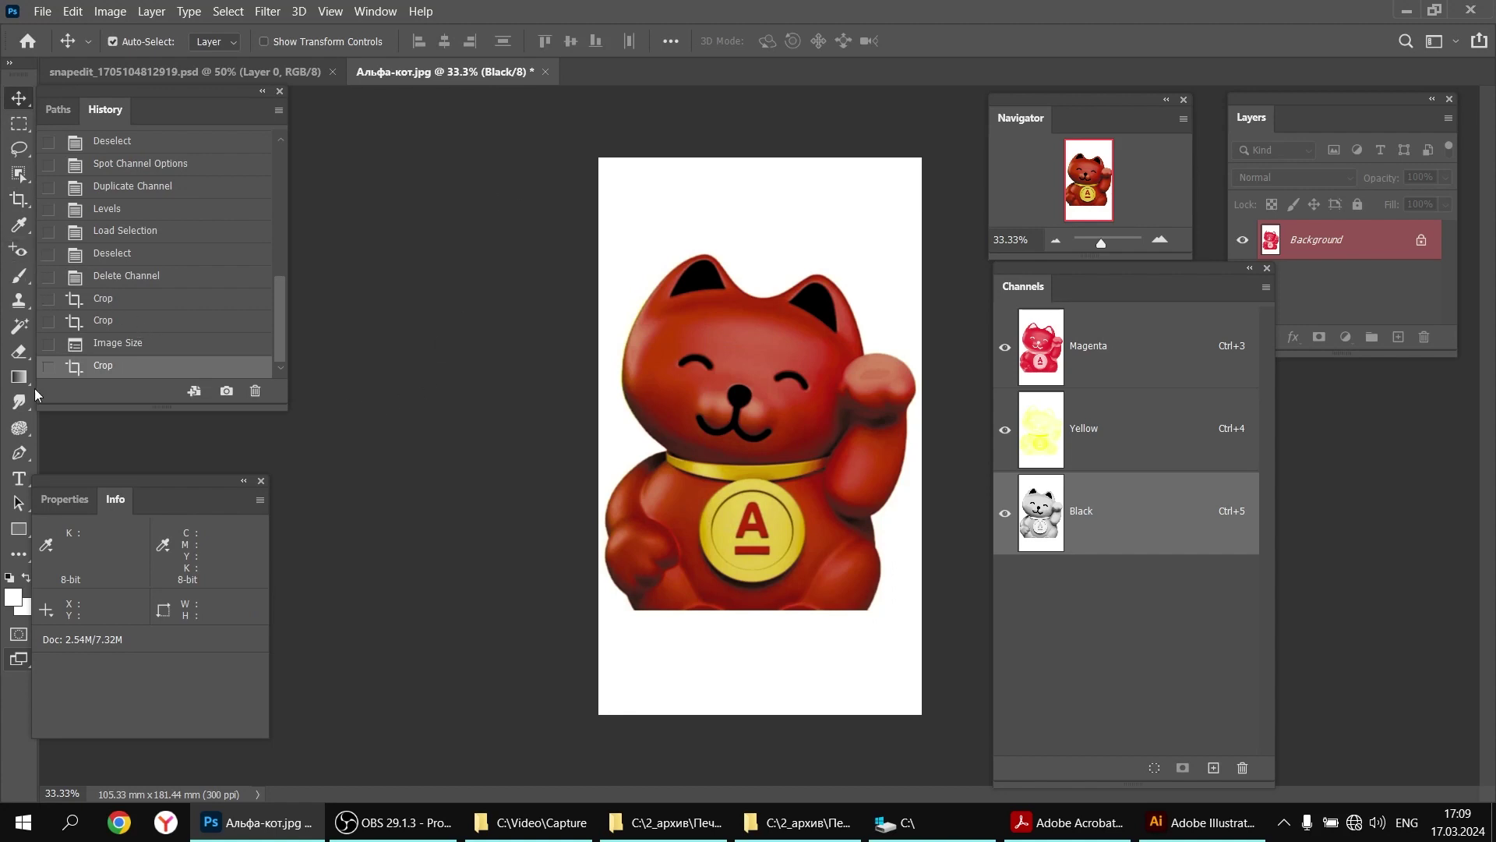
Draw a registration cross above the cat as a Pen path of one horizontal and one vertical line
{"action": "left_click", "coordinate": [19, 453]}
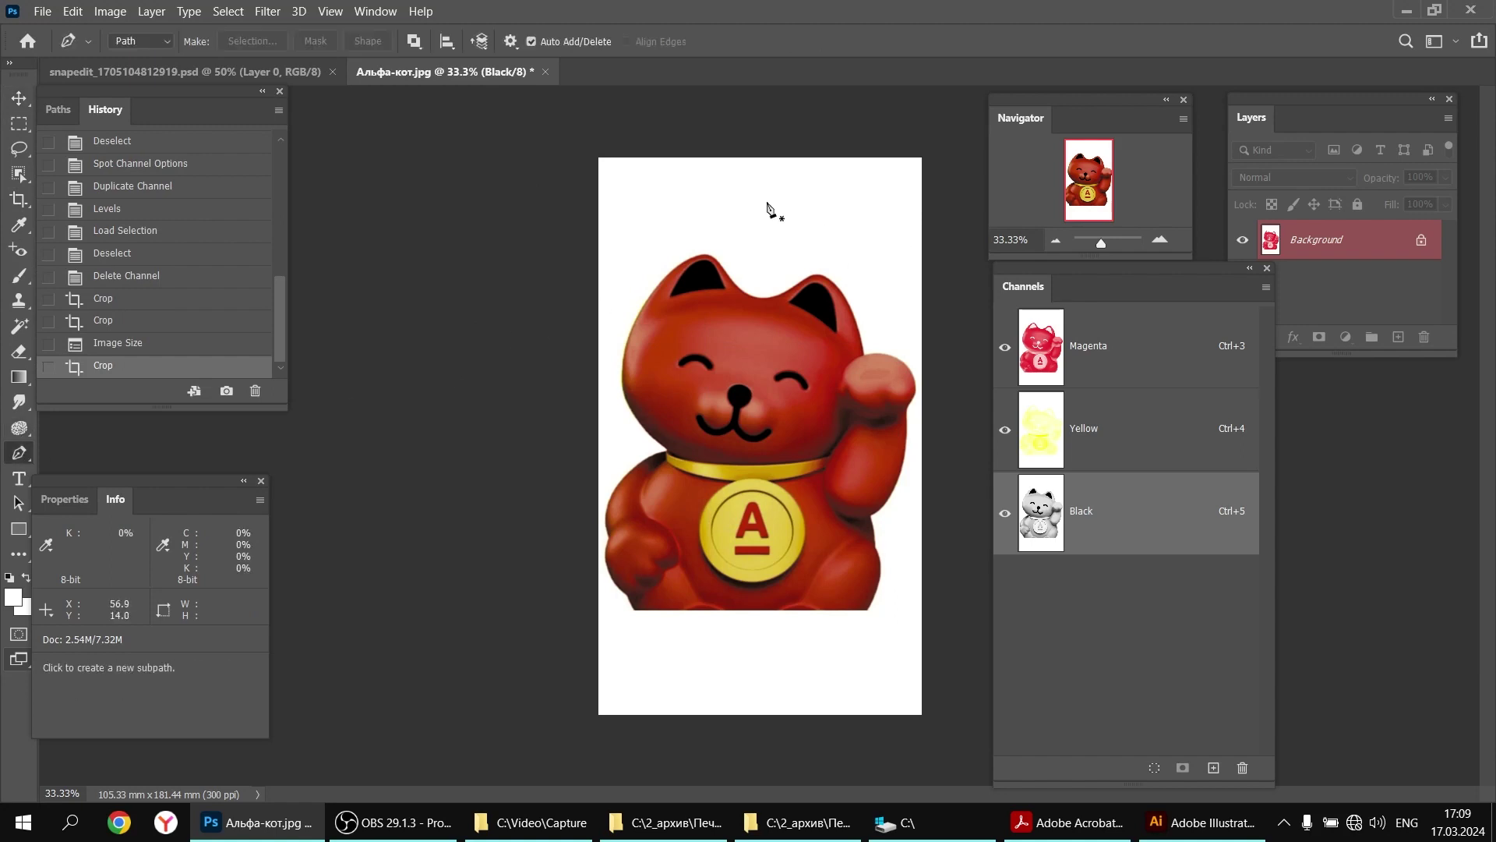
{"action": "left_click", "coordinate": [714, 195]}
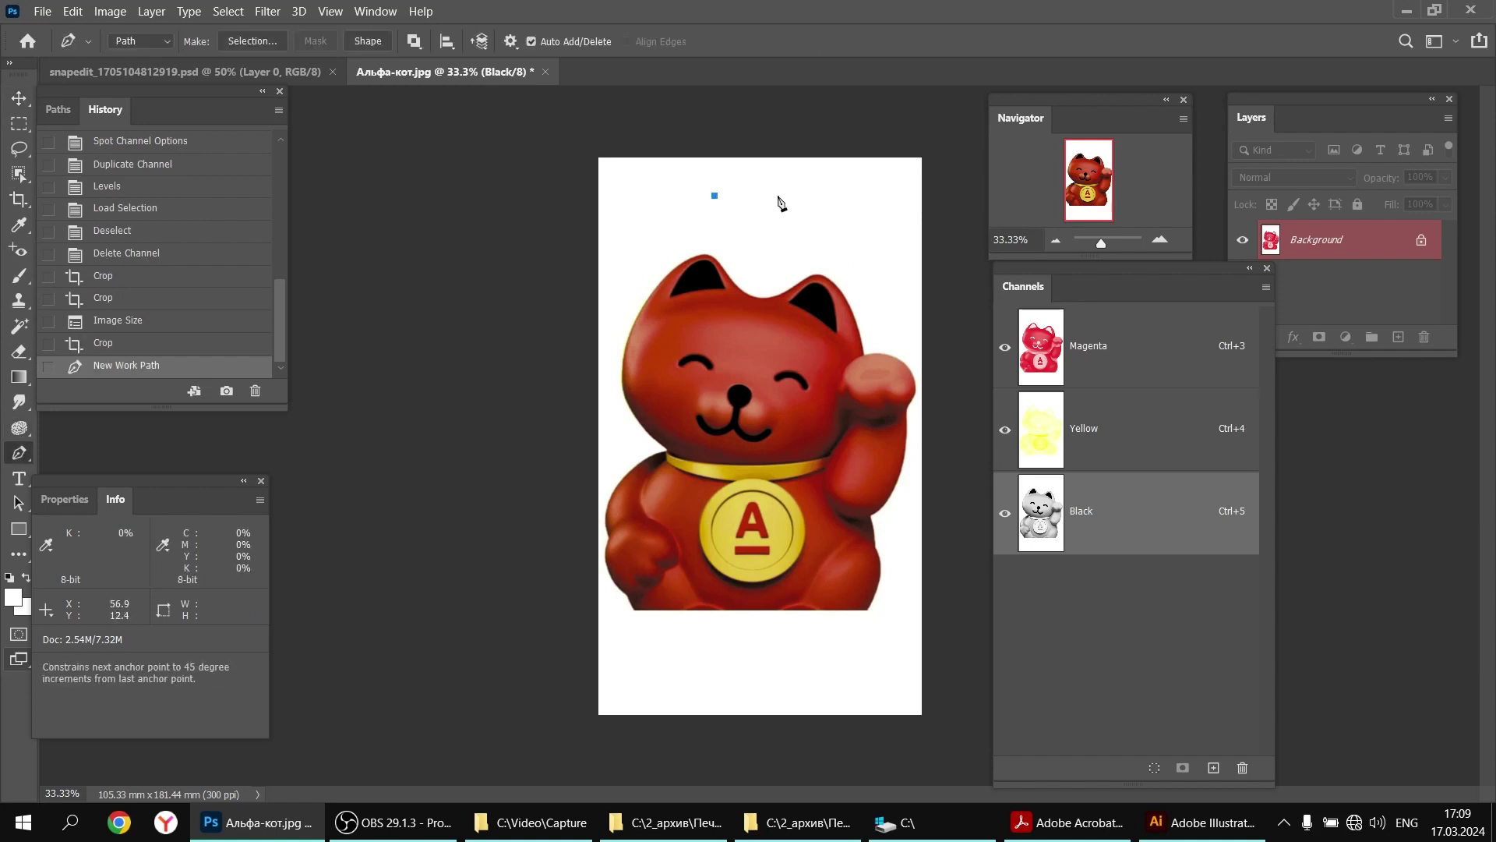
{"action": "left_click", "coordinate": [784, 196], "text": "shift"}
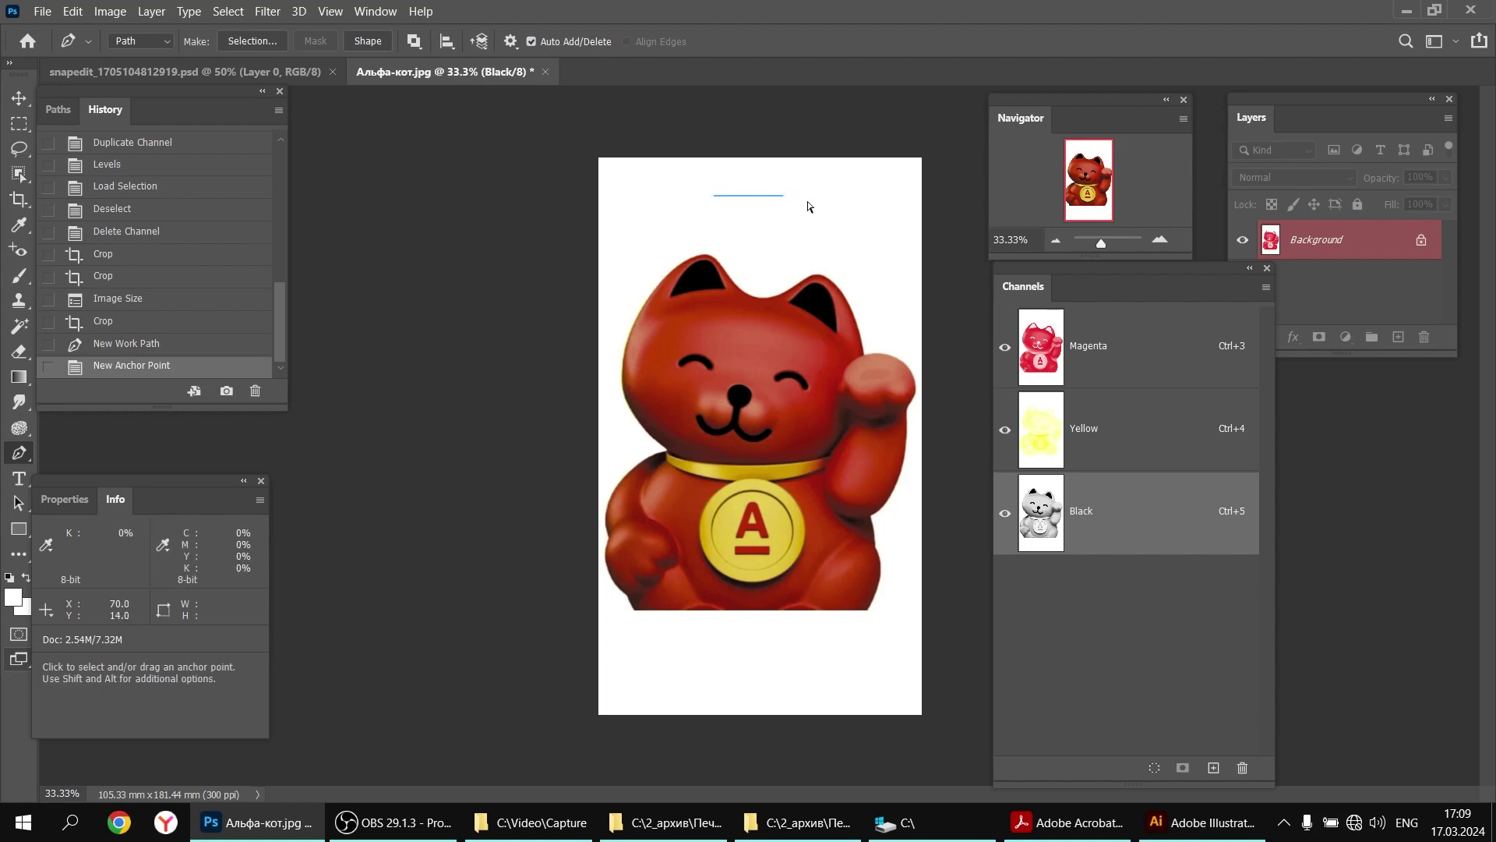
{"action": "key", "text": "Escape"}
{"action": "left_click", "coordinate": [750, 167]}
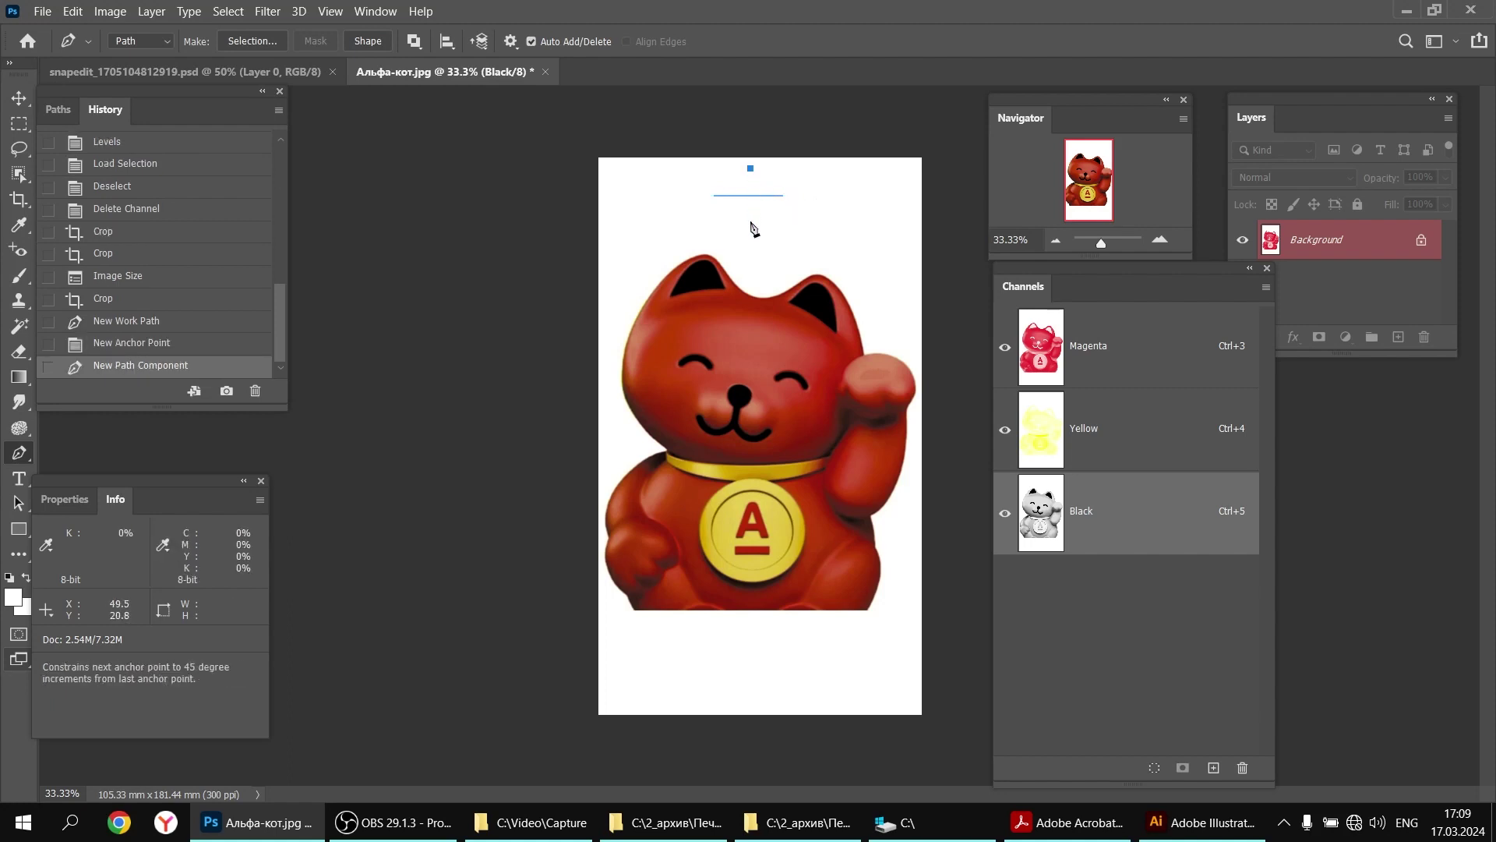
{"action": "left_click", "coordinate": [750, 222], "text": "shift"}
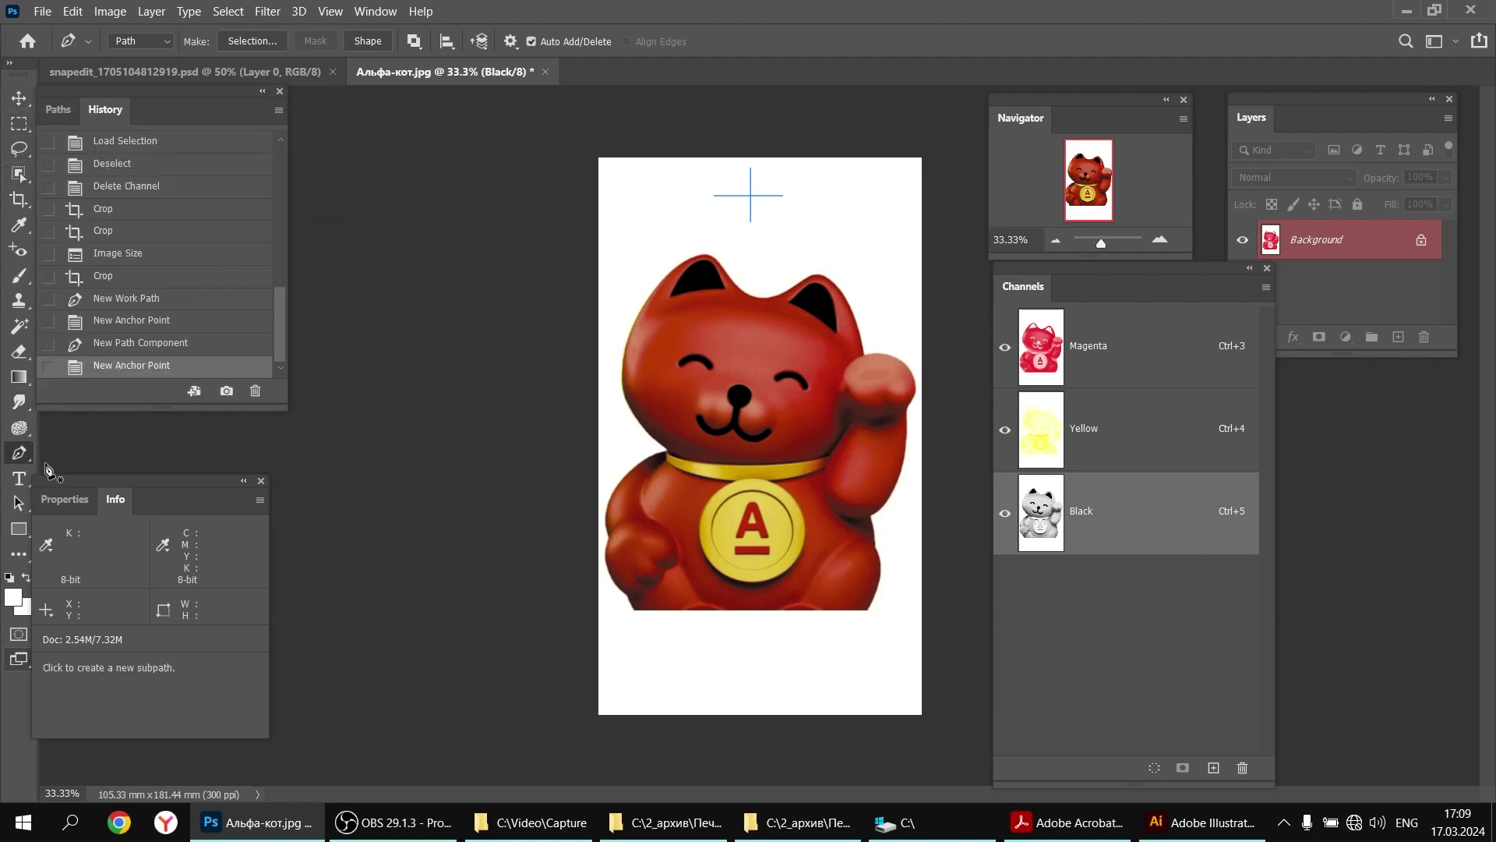
Copy the cross path, move it straight down about 155.5 mm to below the cat, and paste the copy back above the cat
{"action": "right_click", "coordinate": [22, 458]}
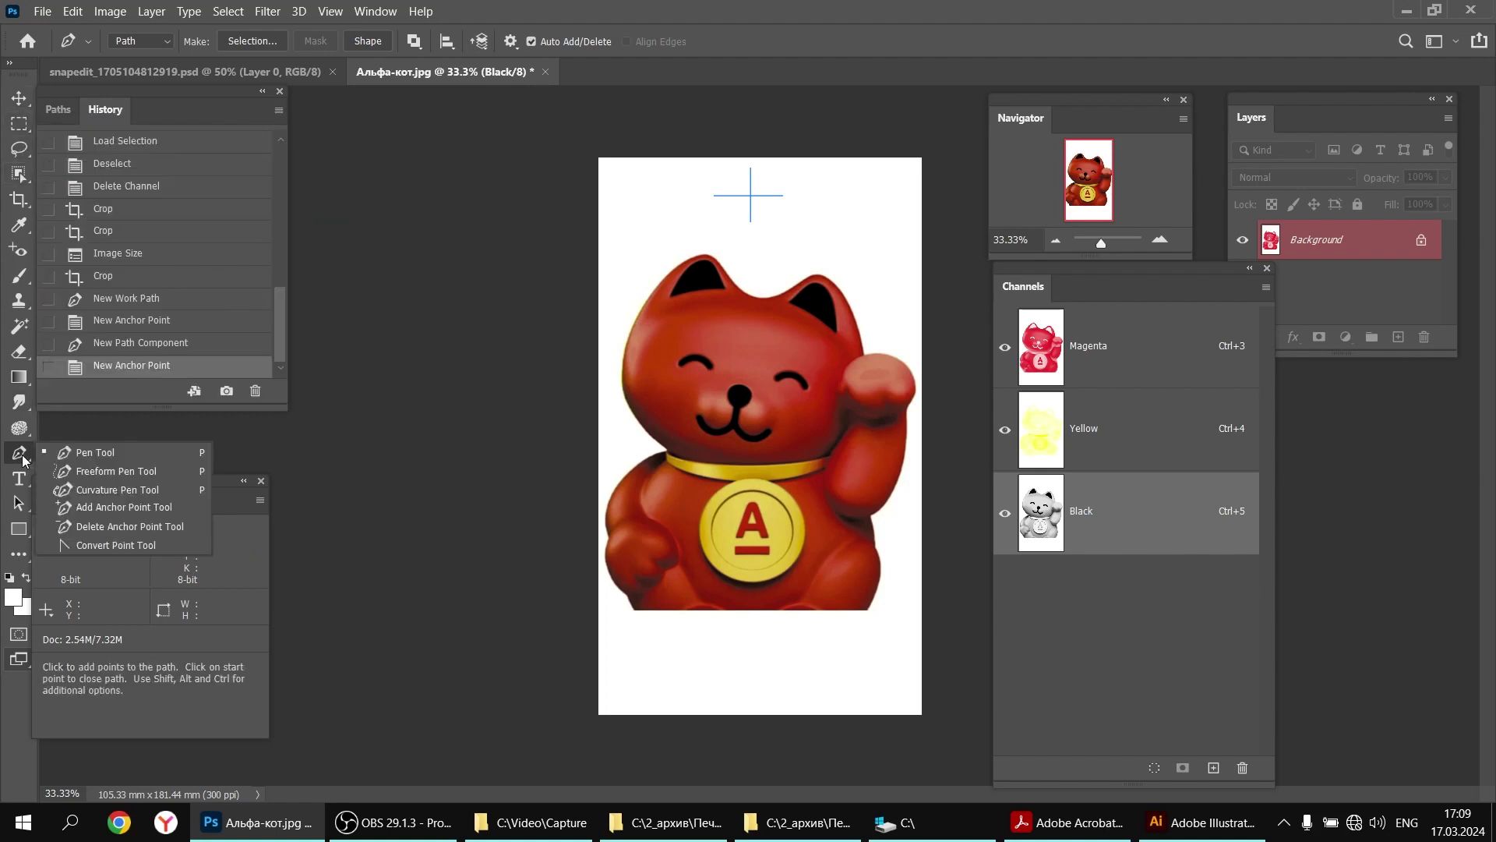
{"action": "left_click", "coordinate": [20, 505]}
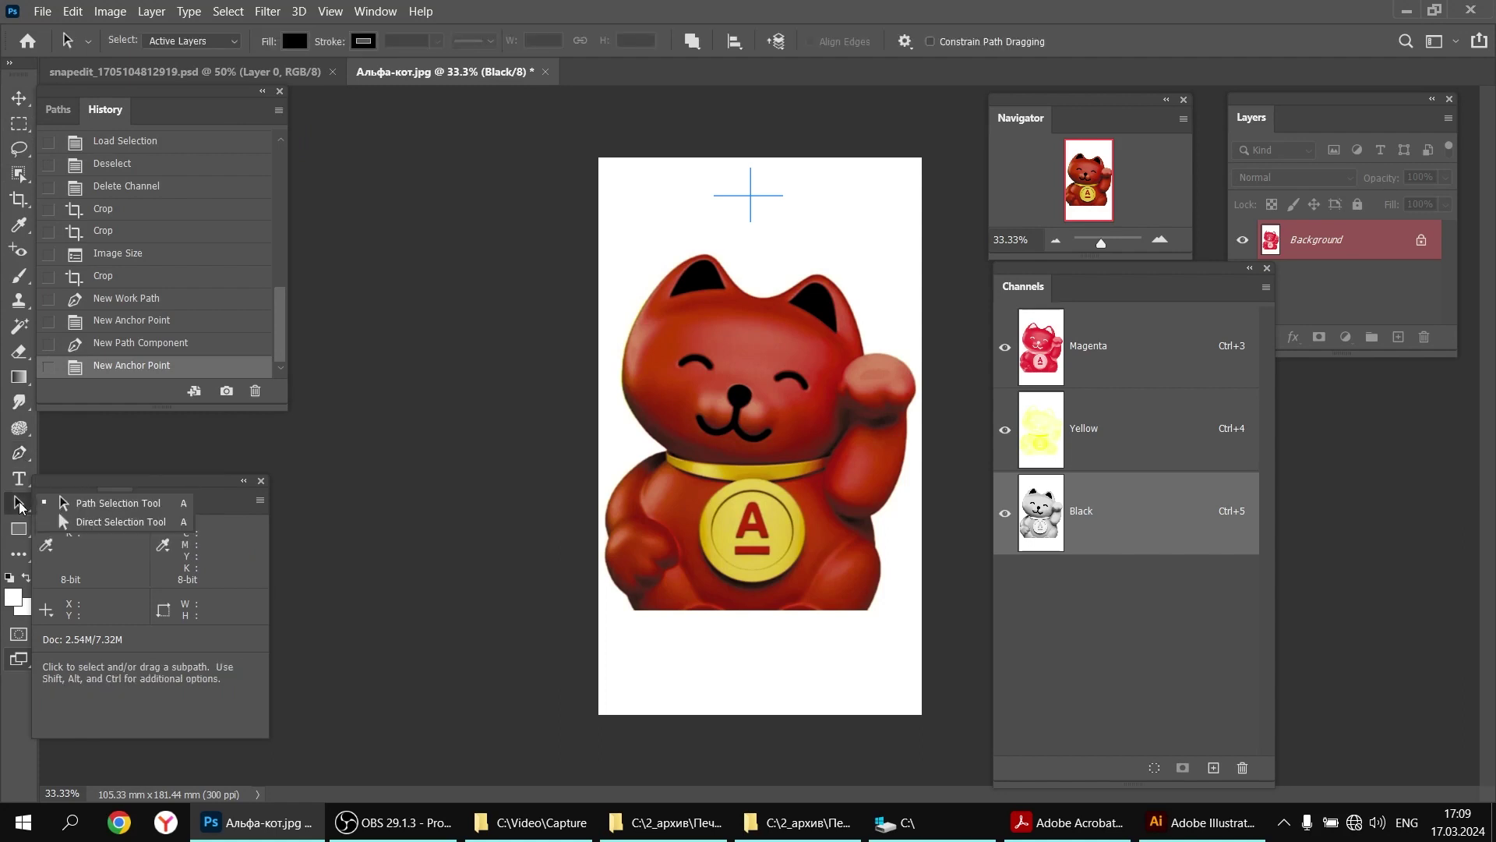
{"action": "left_click", "coordinate": [109, 503]}
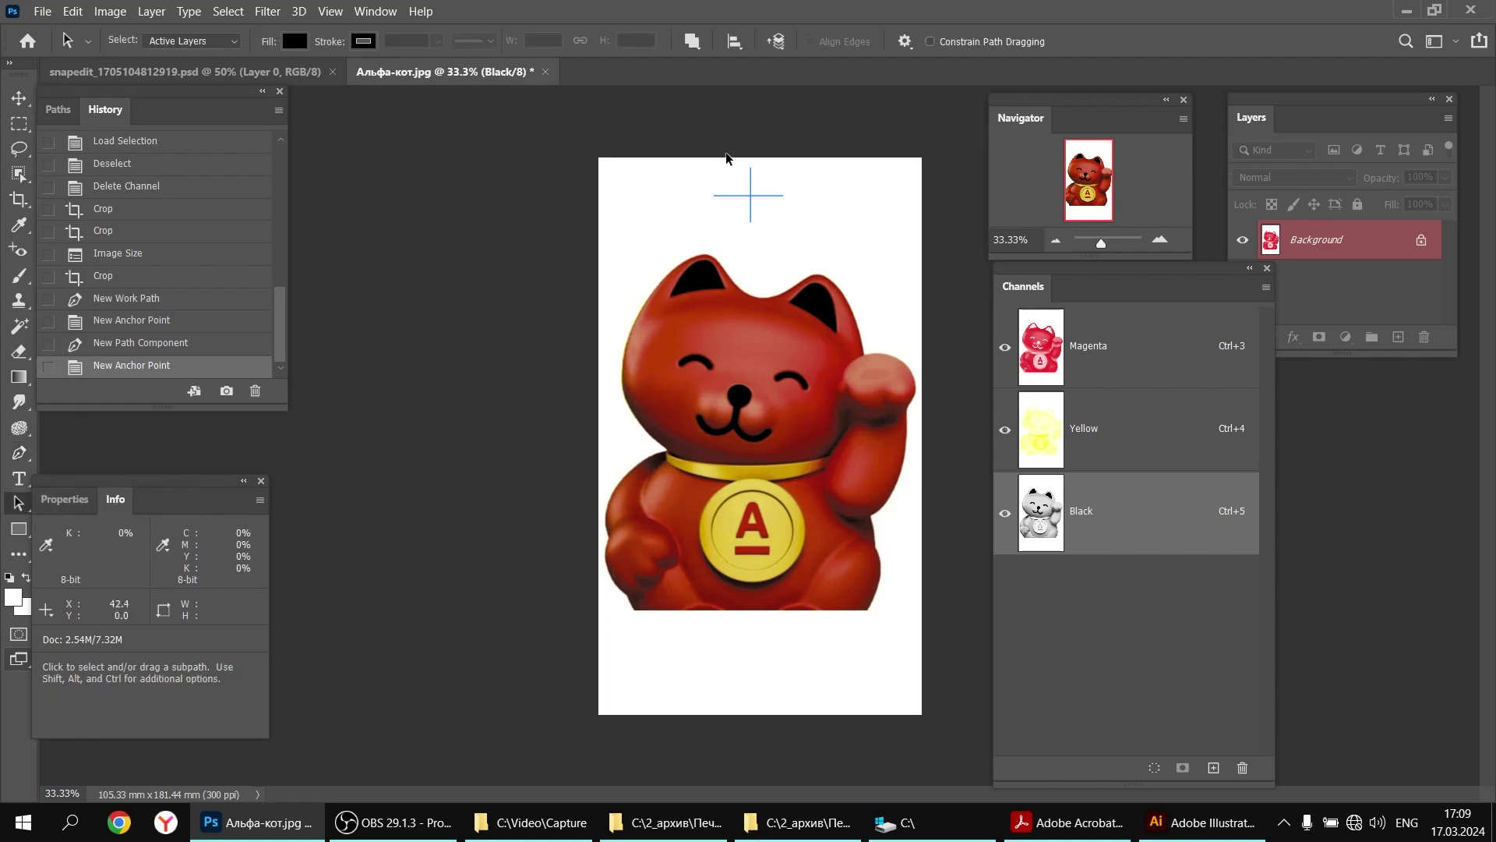
{"action": "left_click_drag", "start_coordinate": [701, 169], "coordinate": [811, 241]}
{"action": "left_click_drag", "start_coordinate": [704, 162], "coordinate": [769, 673]}
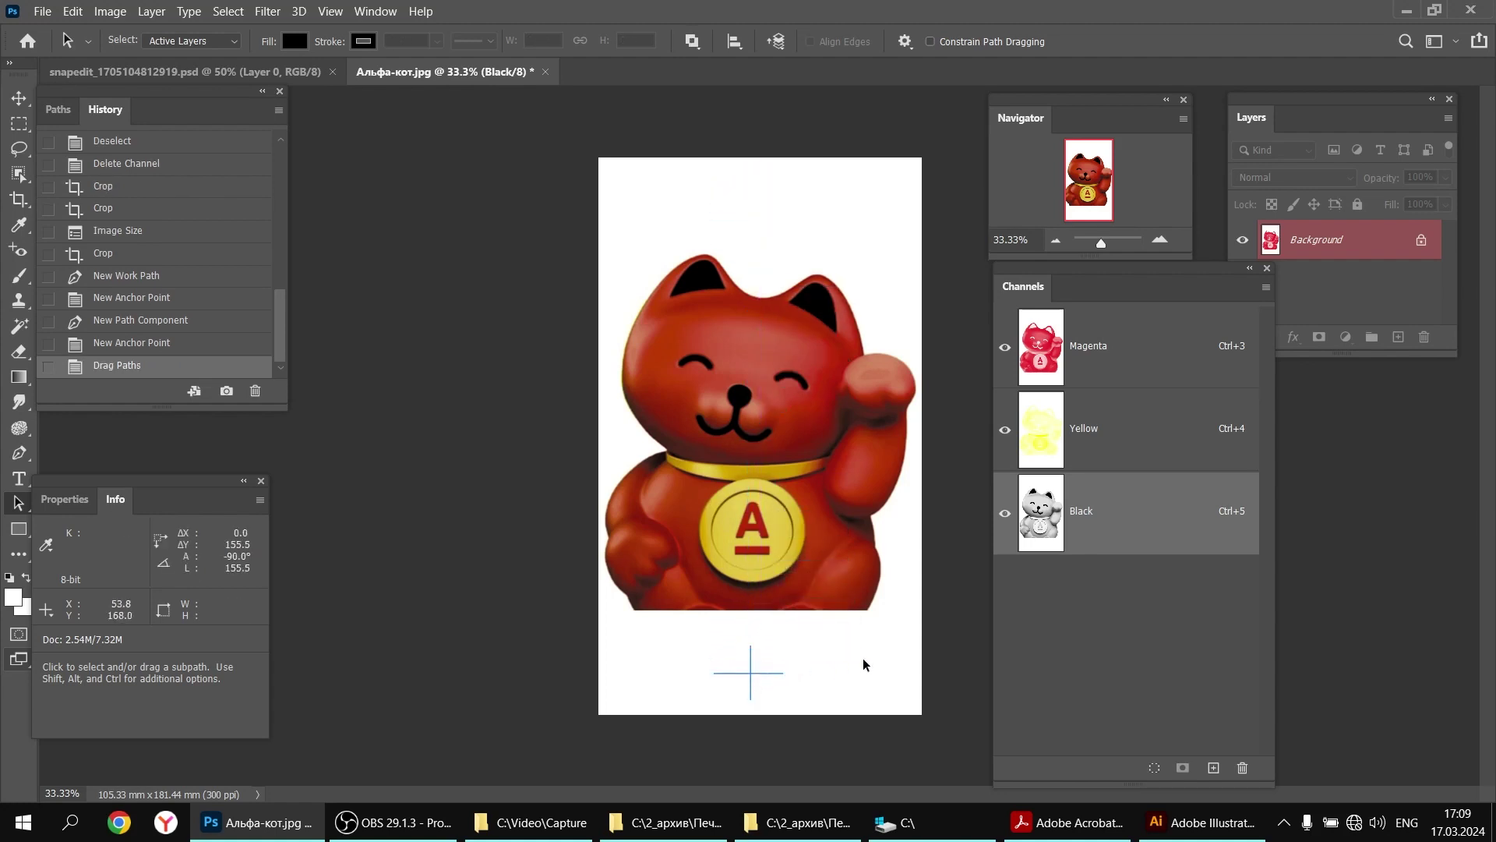
{"action": "key", "text": "ctrl+v"}
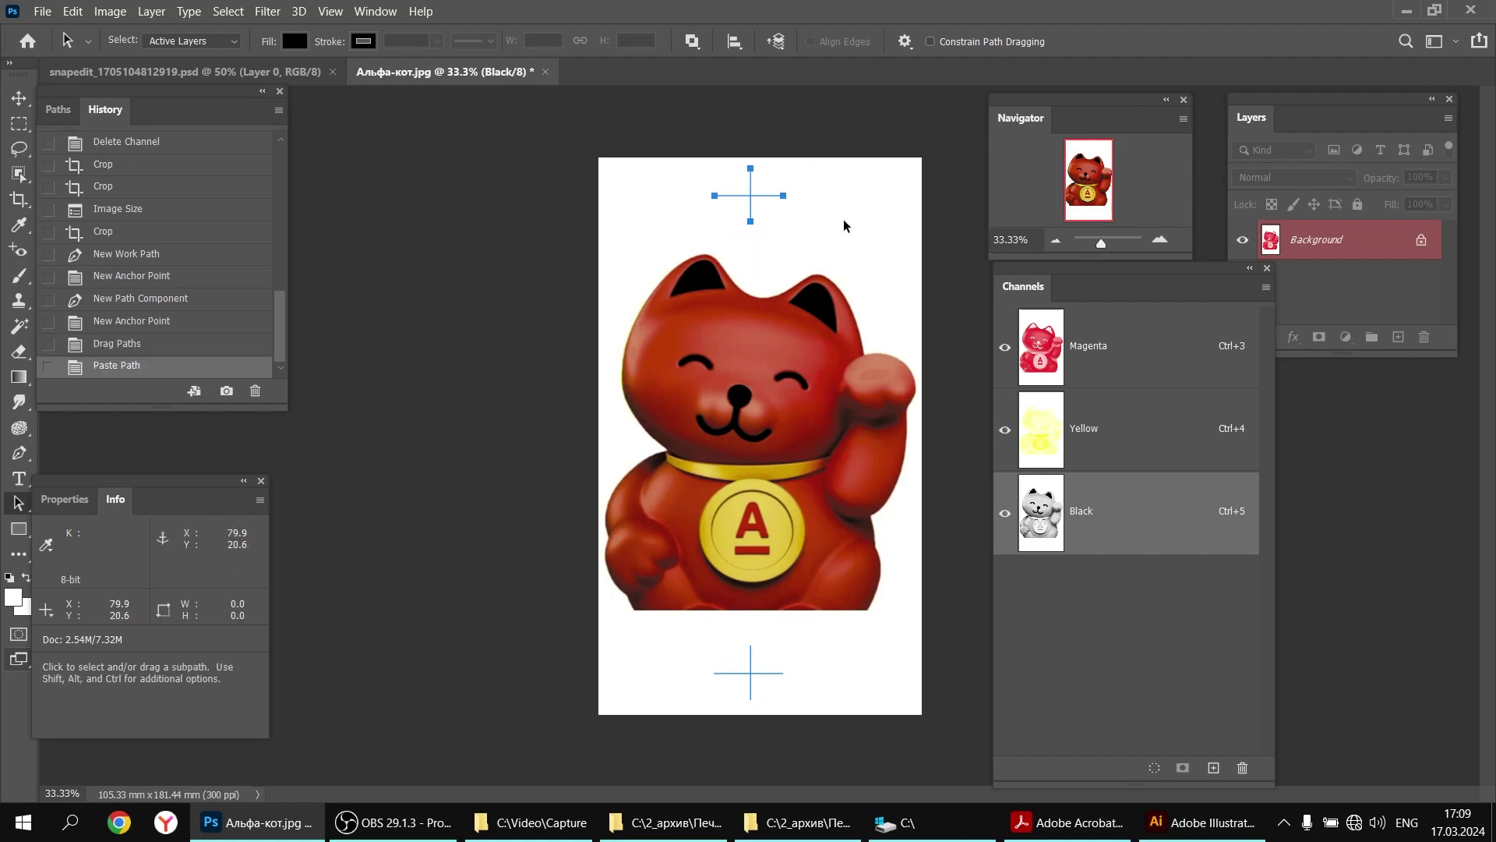
{"action": "left_click", "coordinate": [792, 208]}
Align the horizontal centers of both cross paths with each other and with the canvas, and deselect them
{"action": "left_click_drag", "start_coordinate": [695, 151], "coordinate": [814, 733]}
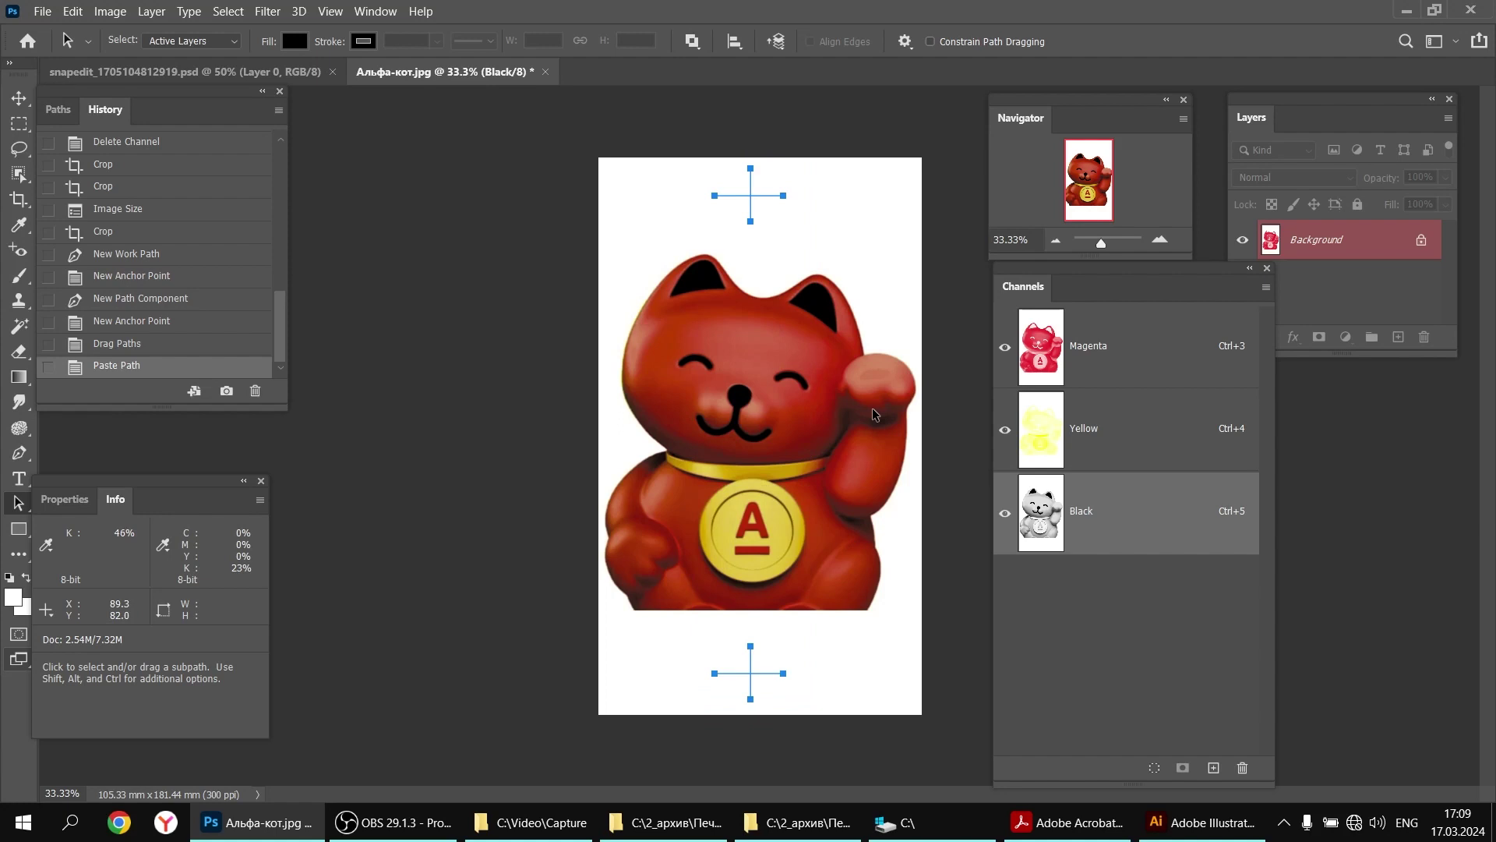
{"action": "left_click", "coordinate": [740, 47]}
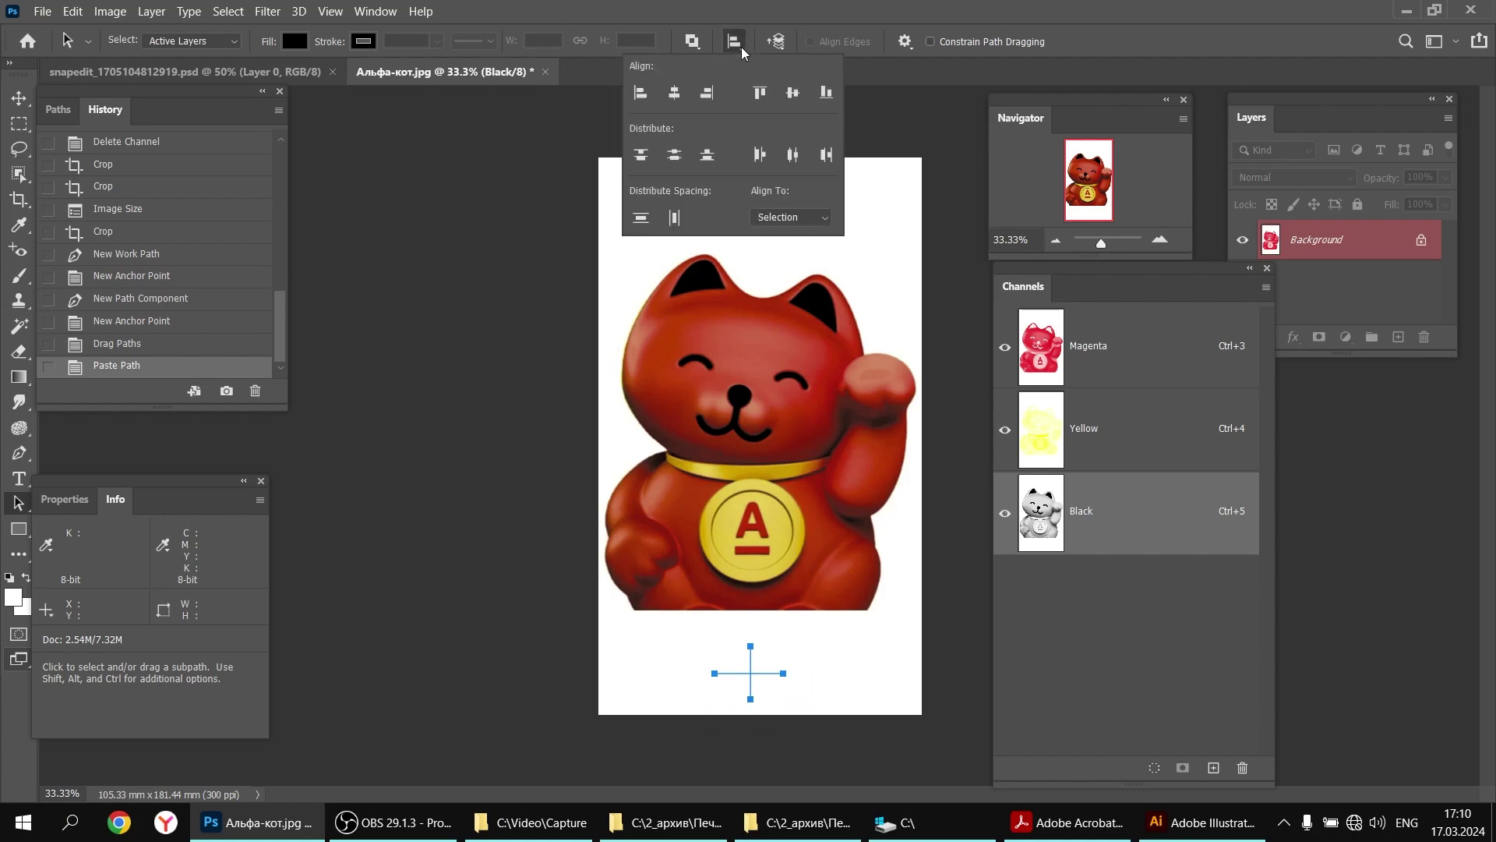
{"action": "left_click", "coordinate": [676, 93]}
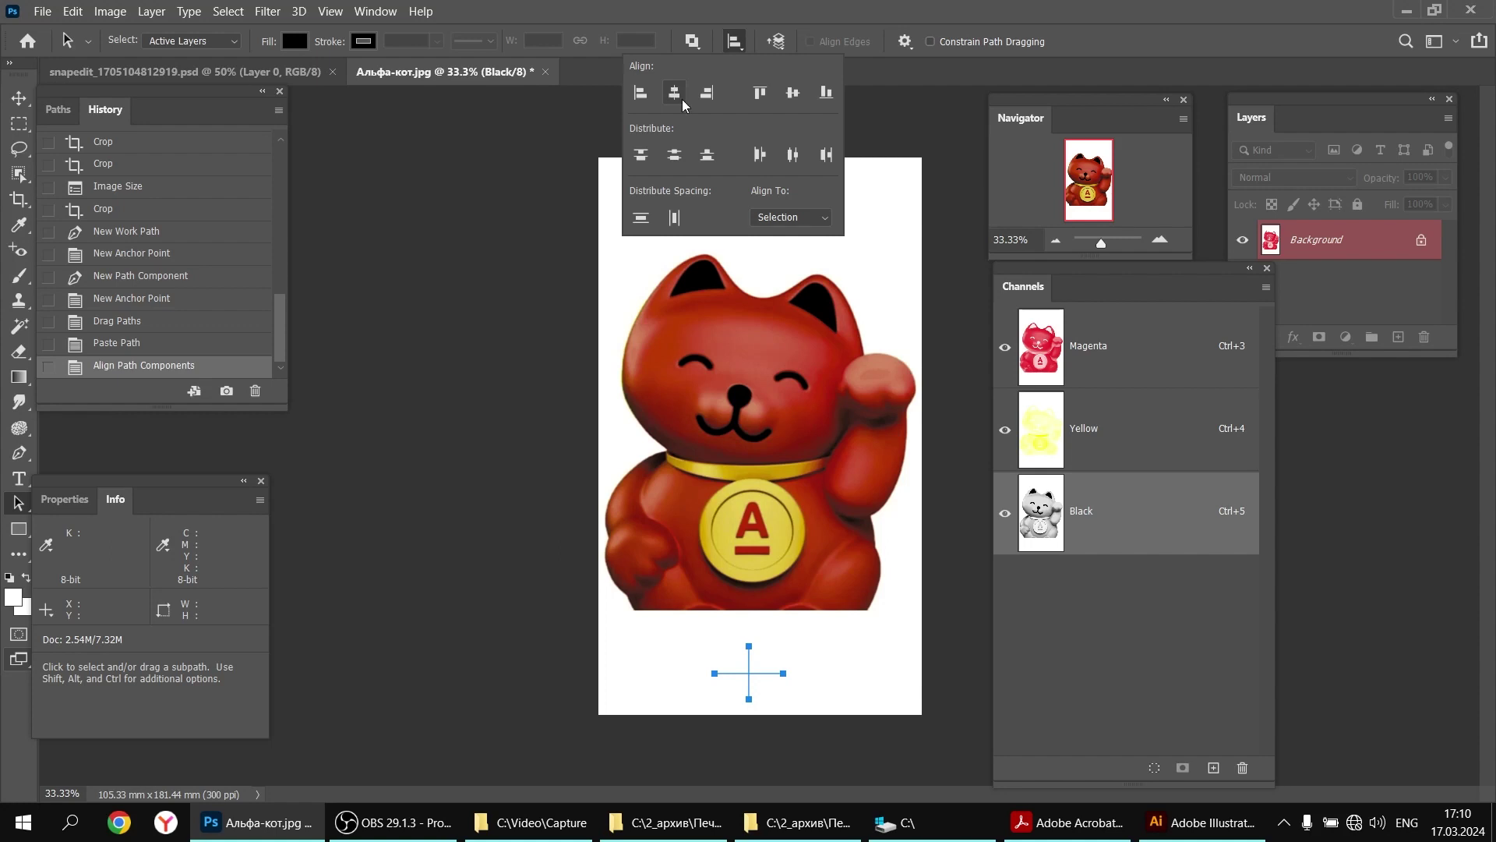
{"action": "left_click", "coordinate": [791, 218]}
{"action": "left_click", "coordinate": [780, 248]}
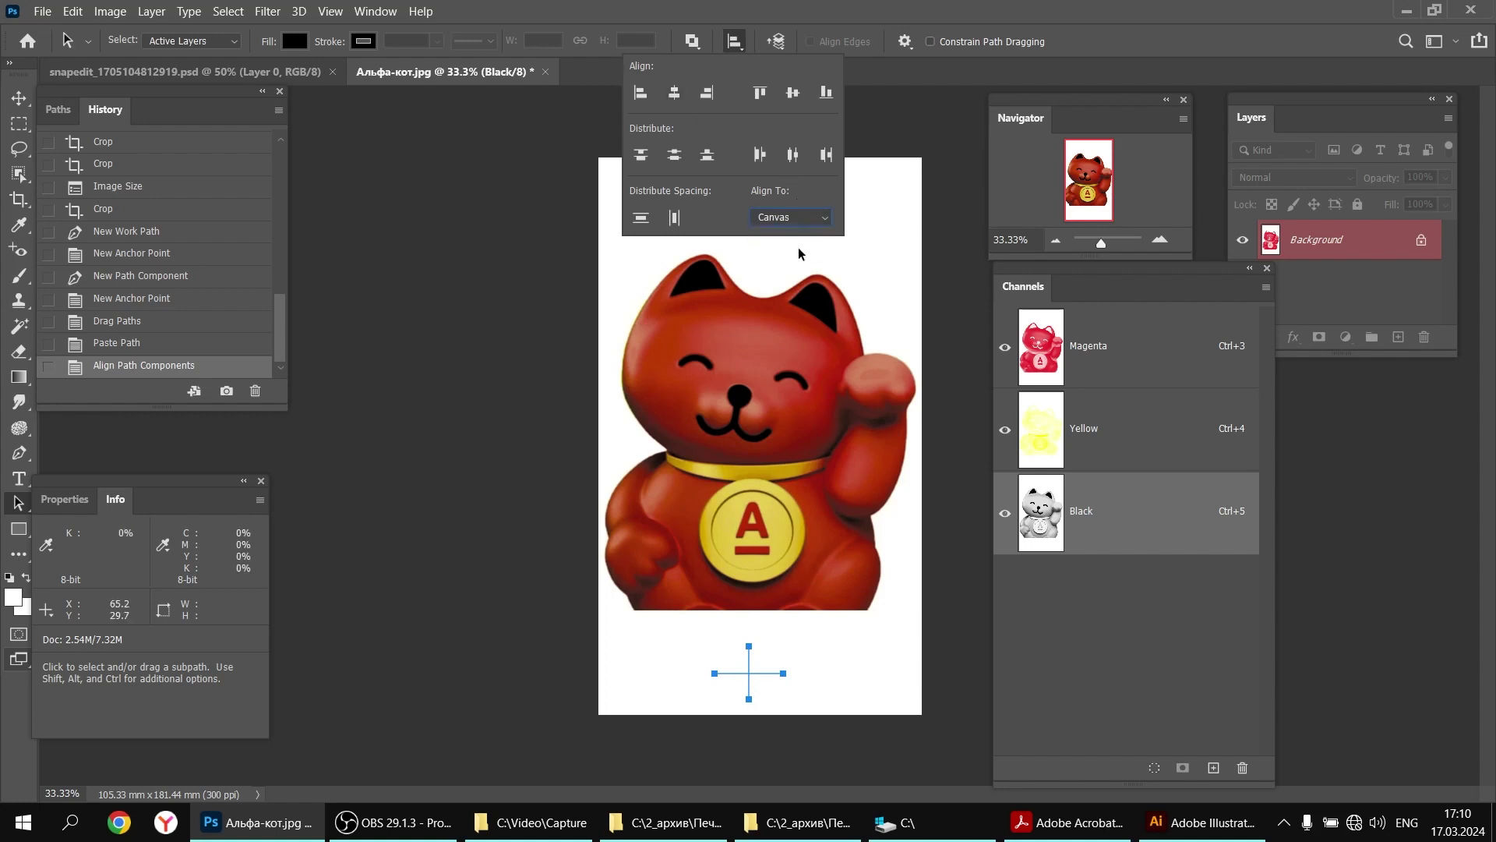
{"action": "left_click", "coordinate": [675, 94]}
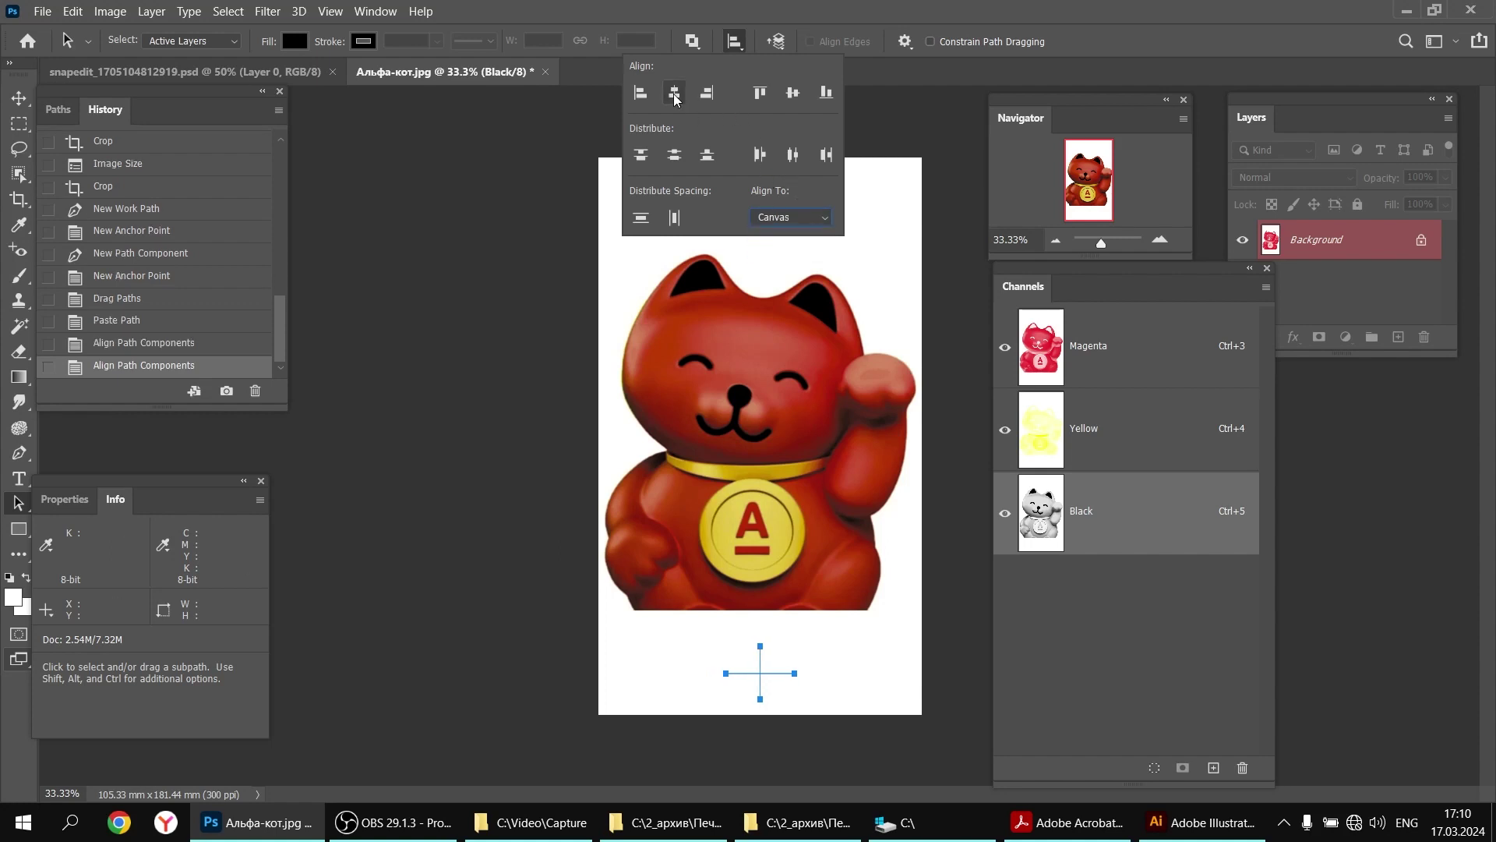
{"action": "left_click", "coordinate": [583, 127]}
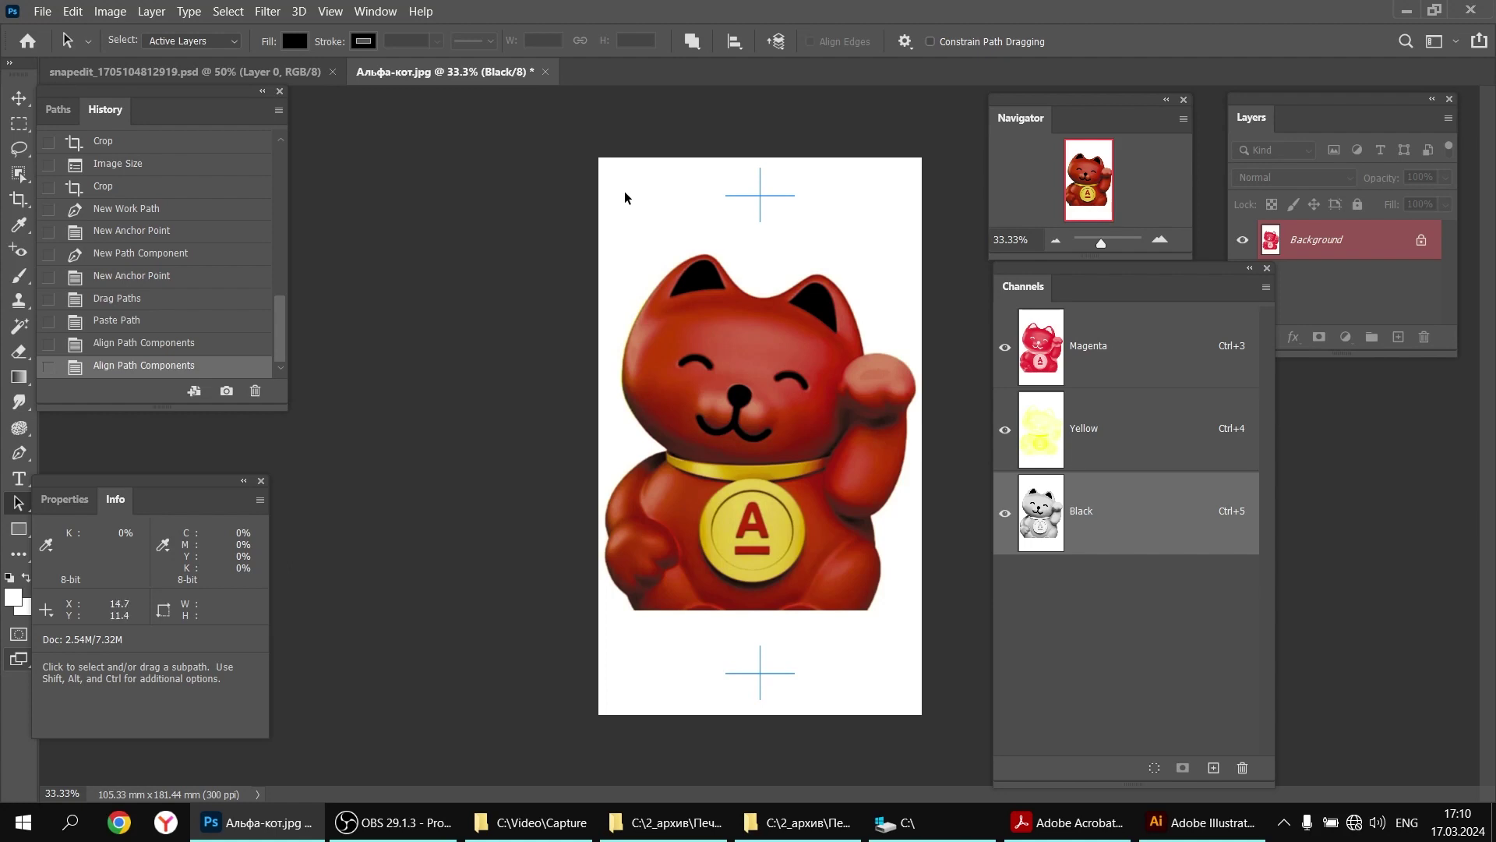
Set up the Pencil tool with a 4 px tip and black as the foreground color
{"action": "left_click", "coordinate": [20, 278]}
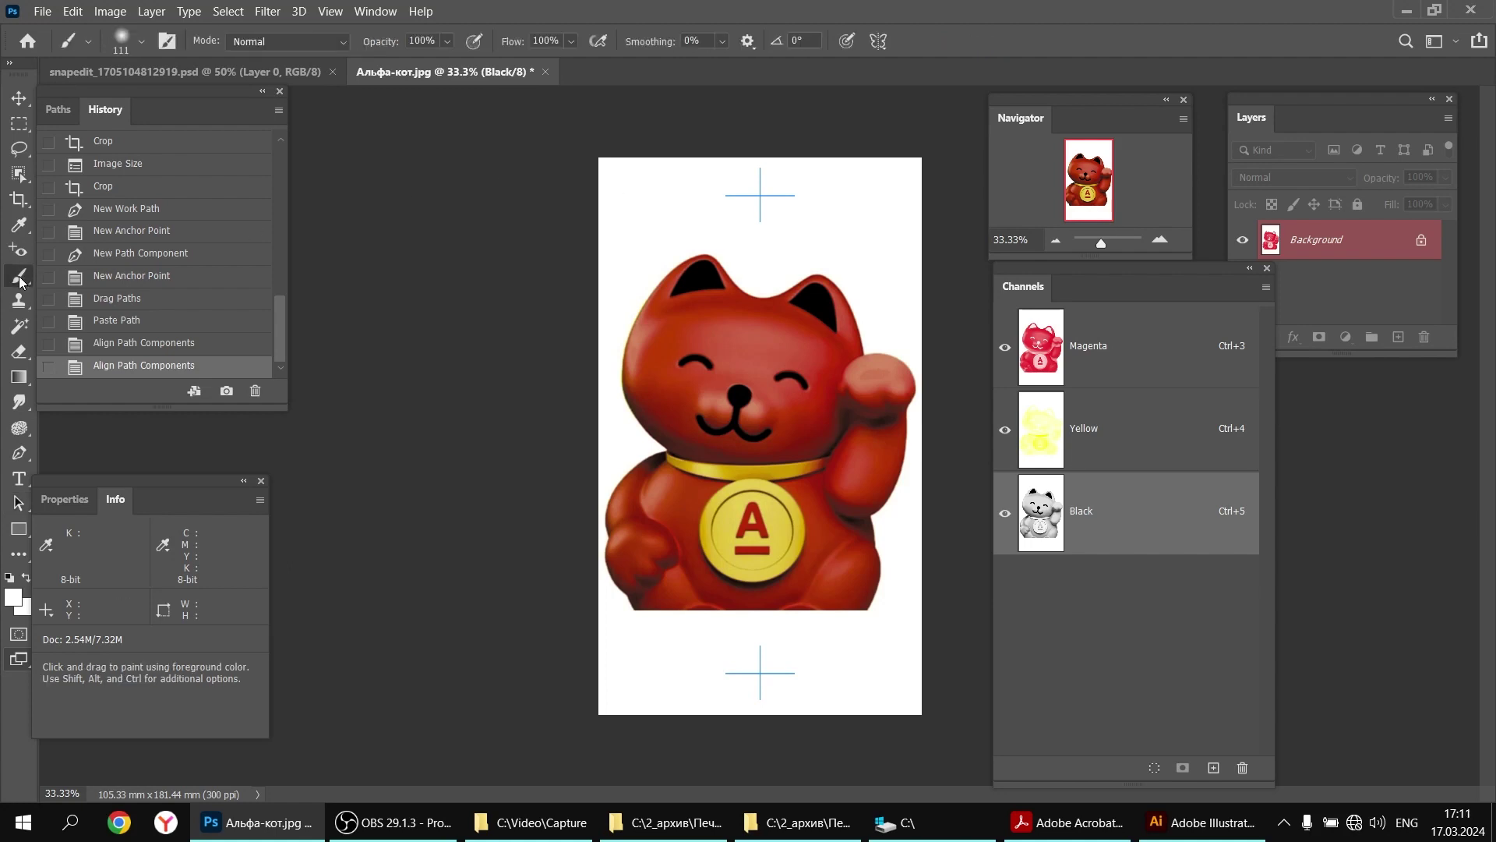
{"action": "right_click", "coordinate": [20, 278]}
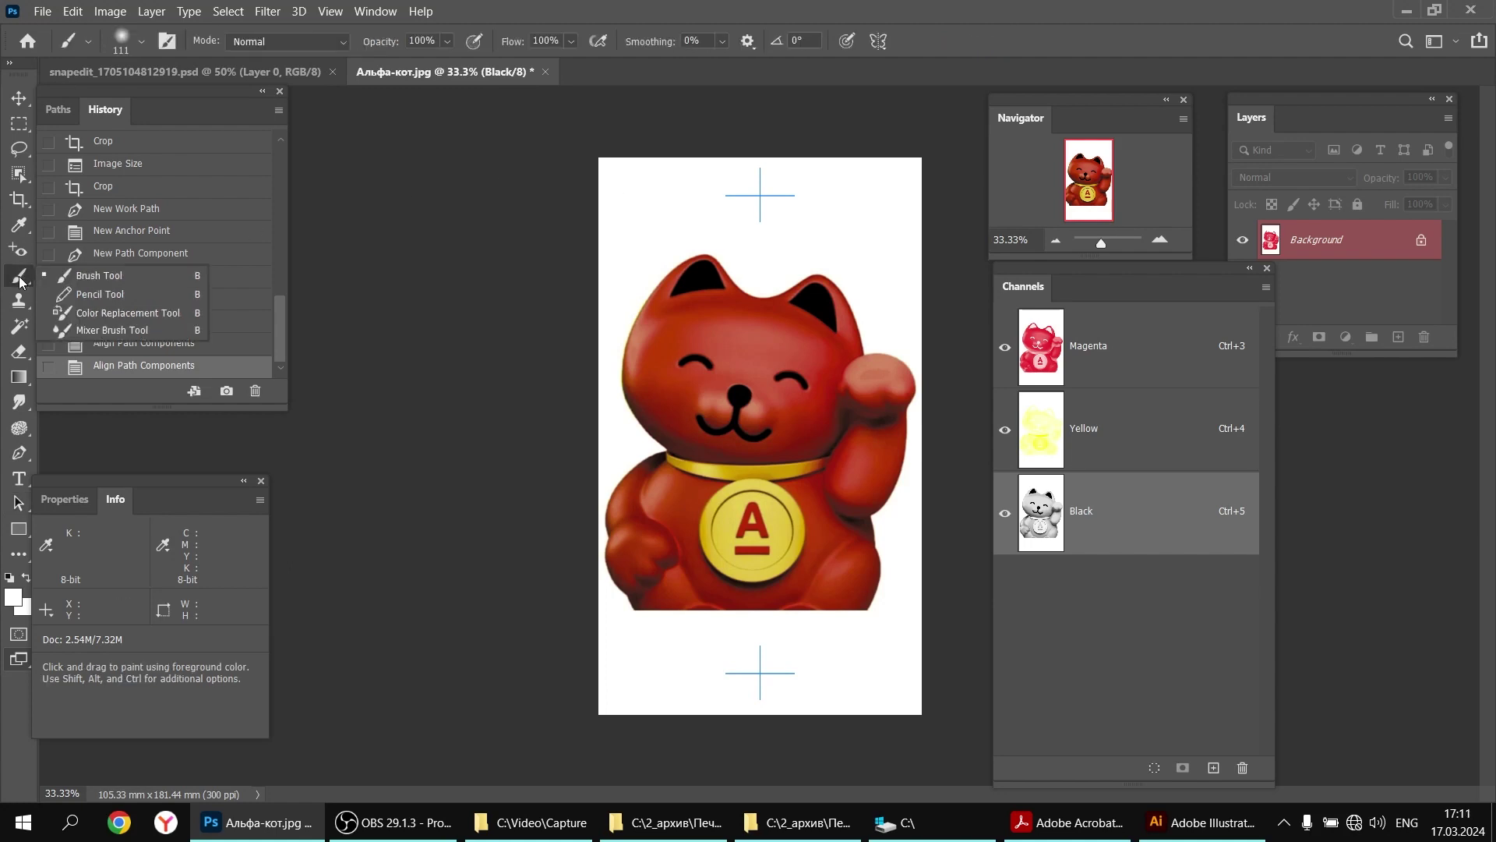
{"action": "left_click", "coordinate": [68, 296]}
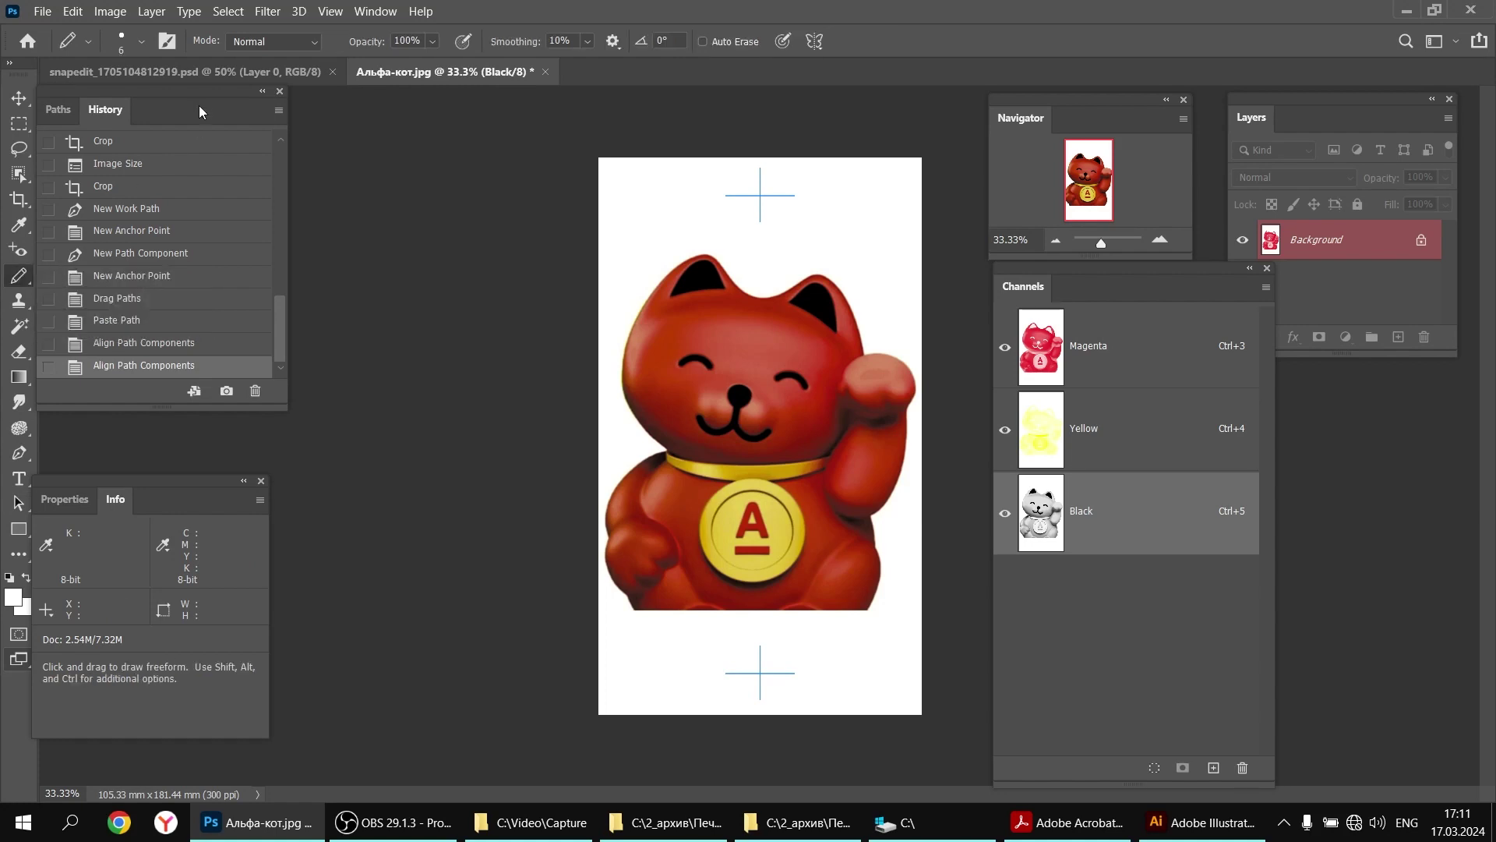
{"action": "left_click", "coordinate": [141, 42]}
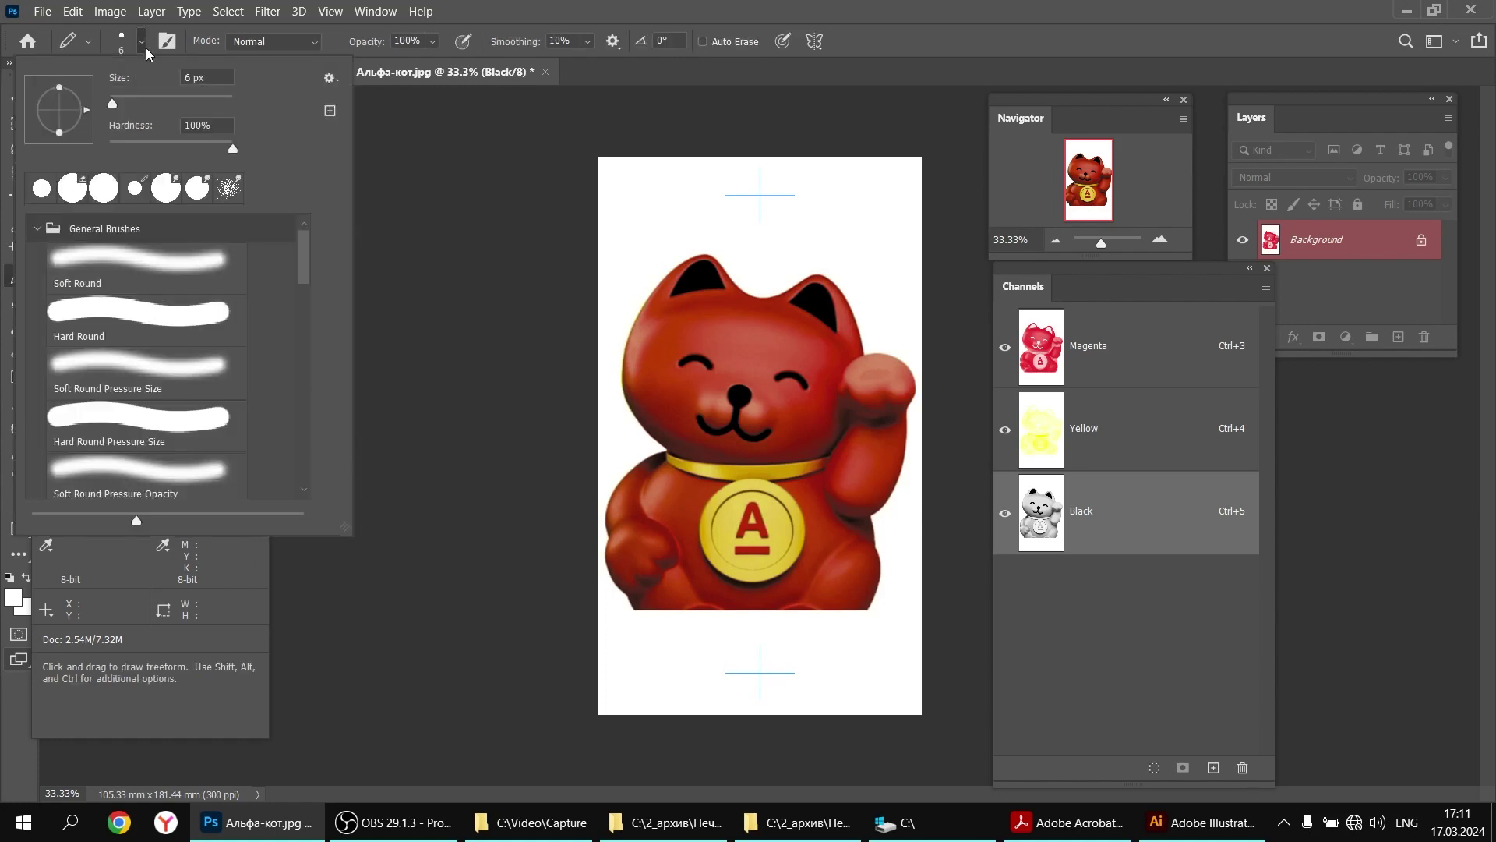
{"action": "left_click_drag", "start_coordinate": [193, 77], "coordinate": [184, 75]}
{"action": "type", "text": "4"}
{"action": "key", "text": "Return"}
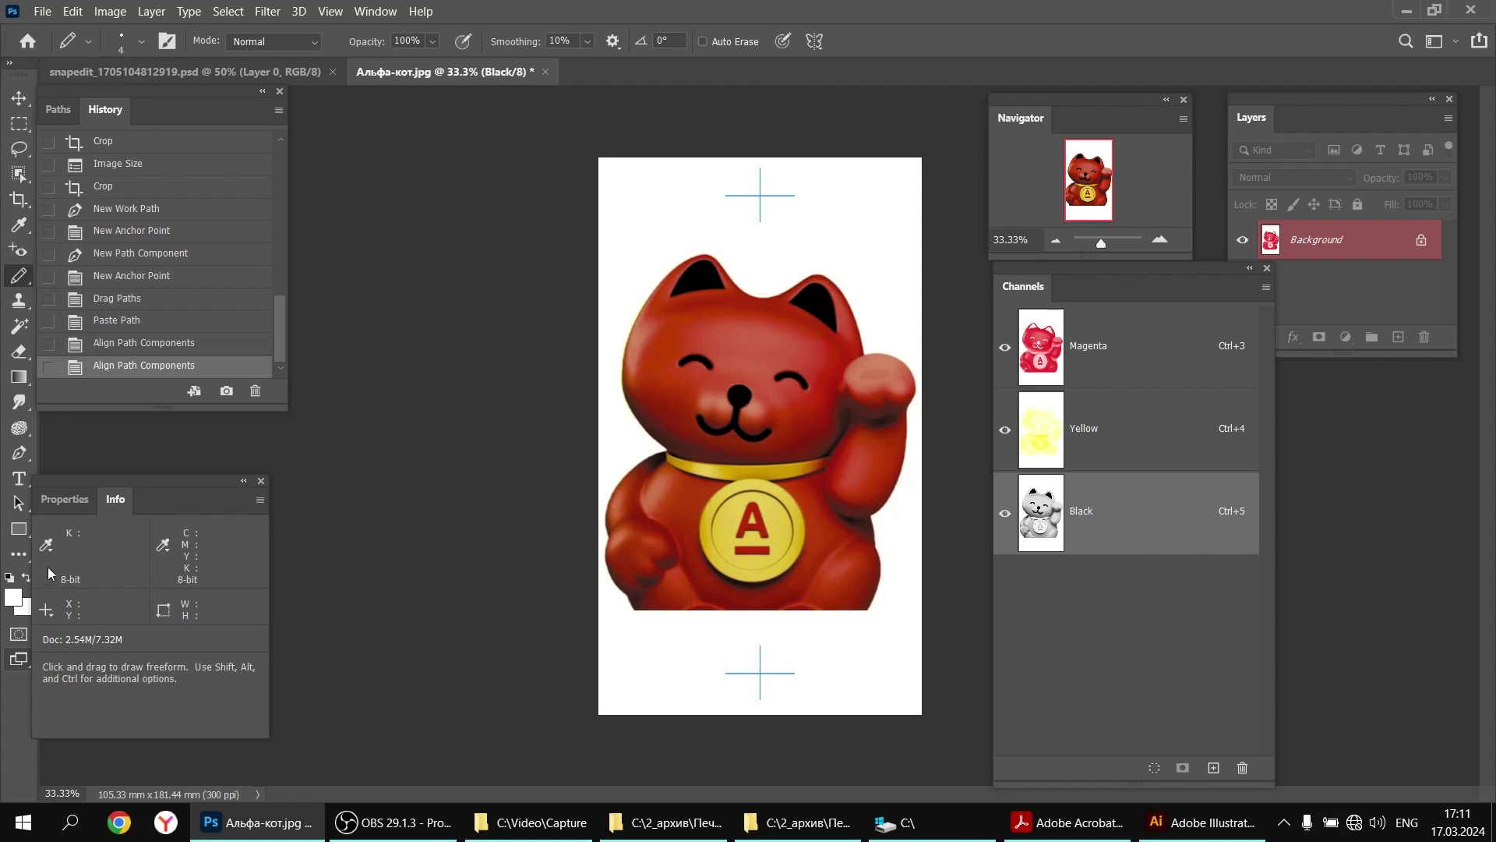
{"action": "left_click", "coordinate": [10, 577]}
Save the work path with the two registration crosses as Path 1
{"action": "left_click", "coordinate": [377, 13]}
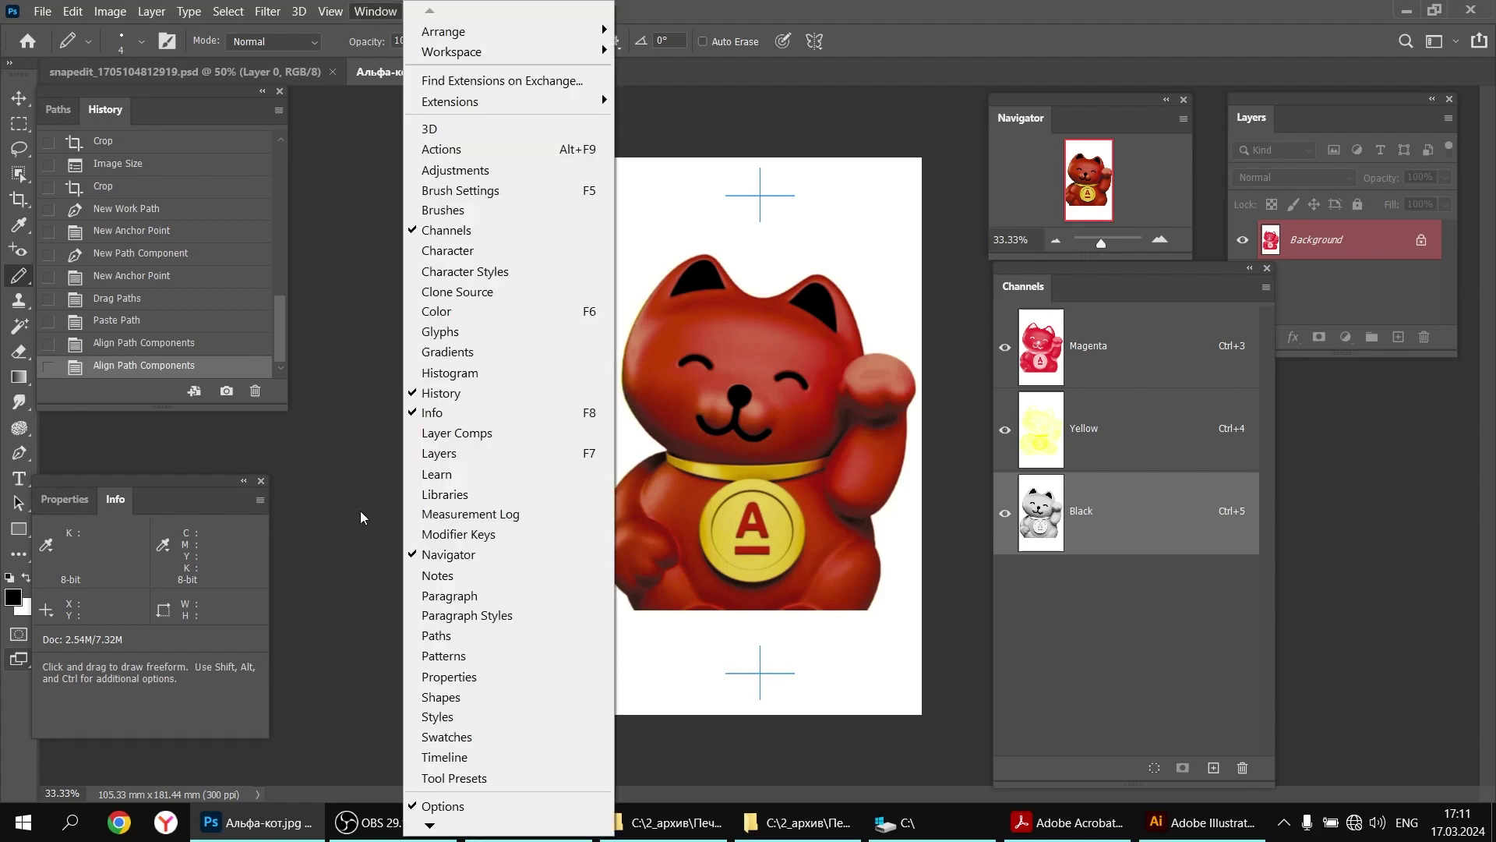
{"action": "left_click", "coordinate": [432, 635]}
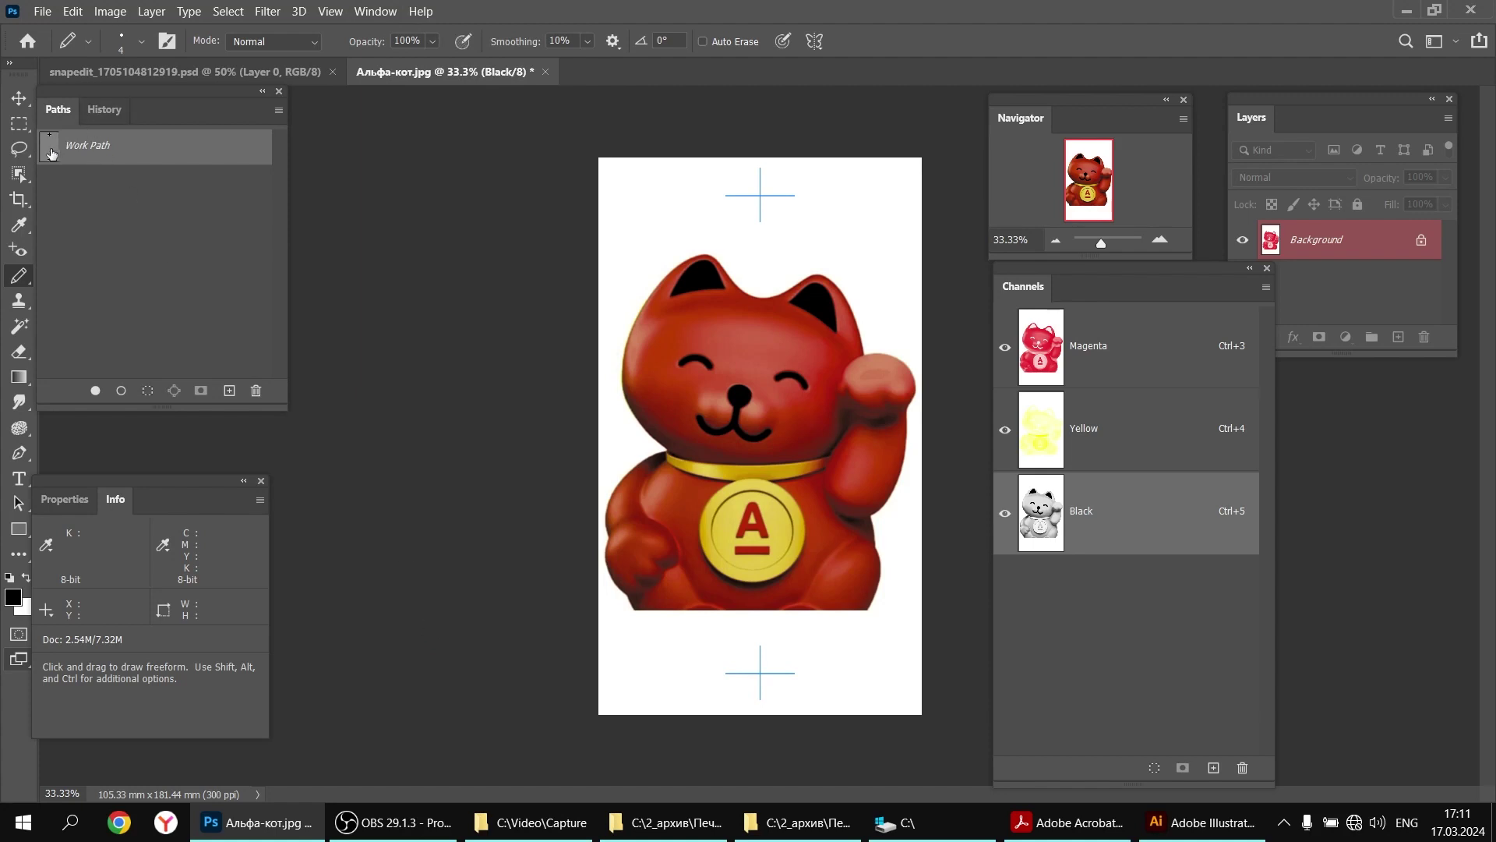
{"action": "double_click", "coordinate": [52, 153]}
{"action": "left_click", "coordinate": [830, 255]}
Stroke Path 1 with the Pencil in the Black, Yellow and Magenta channels, and deselect the path
{"action": "left_click", "coordinate": [122, 391]}
{"action": "left_click", "coordinate": [1052, 427]}
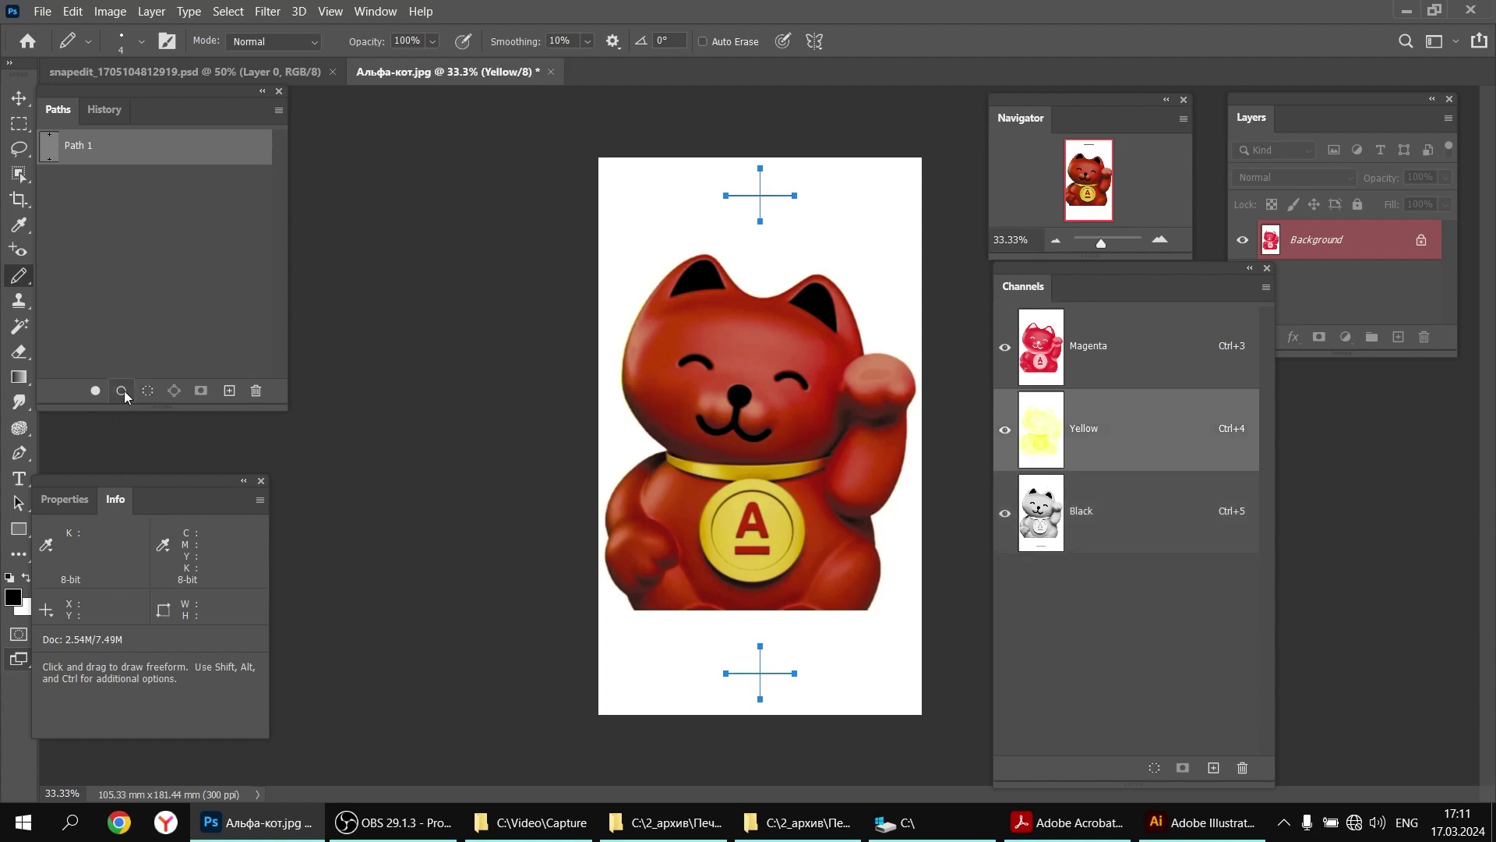
{"action": "key", "text": "ctrl+3"}
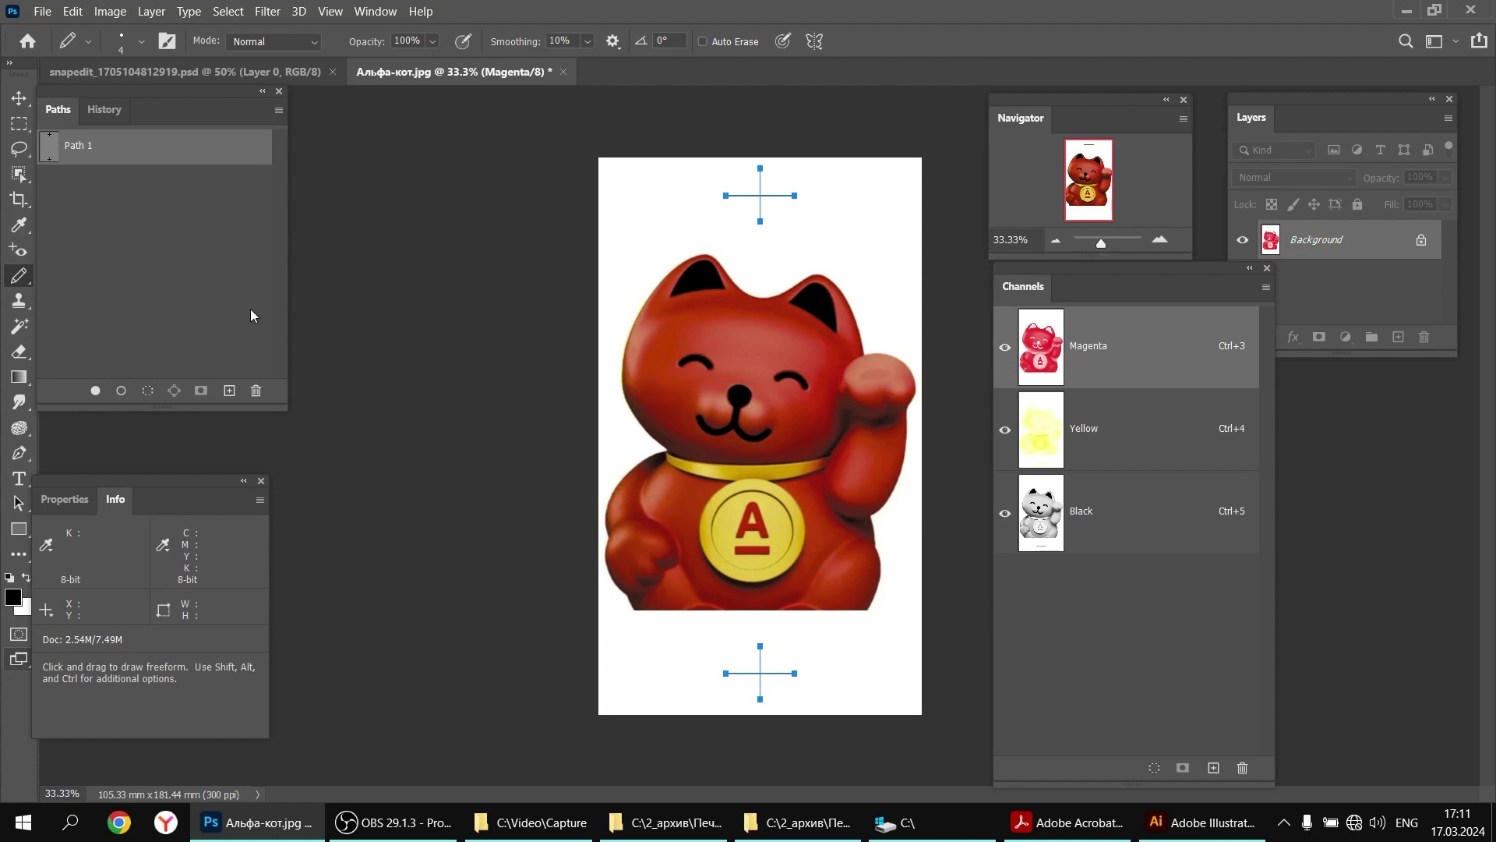
{"action": "left_click", "coordinate": [120, 390]}
{"action": "left_click", "coordinate": [137, 234]}
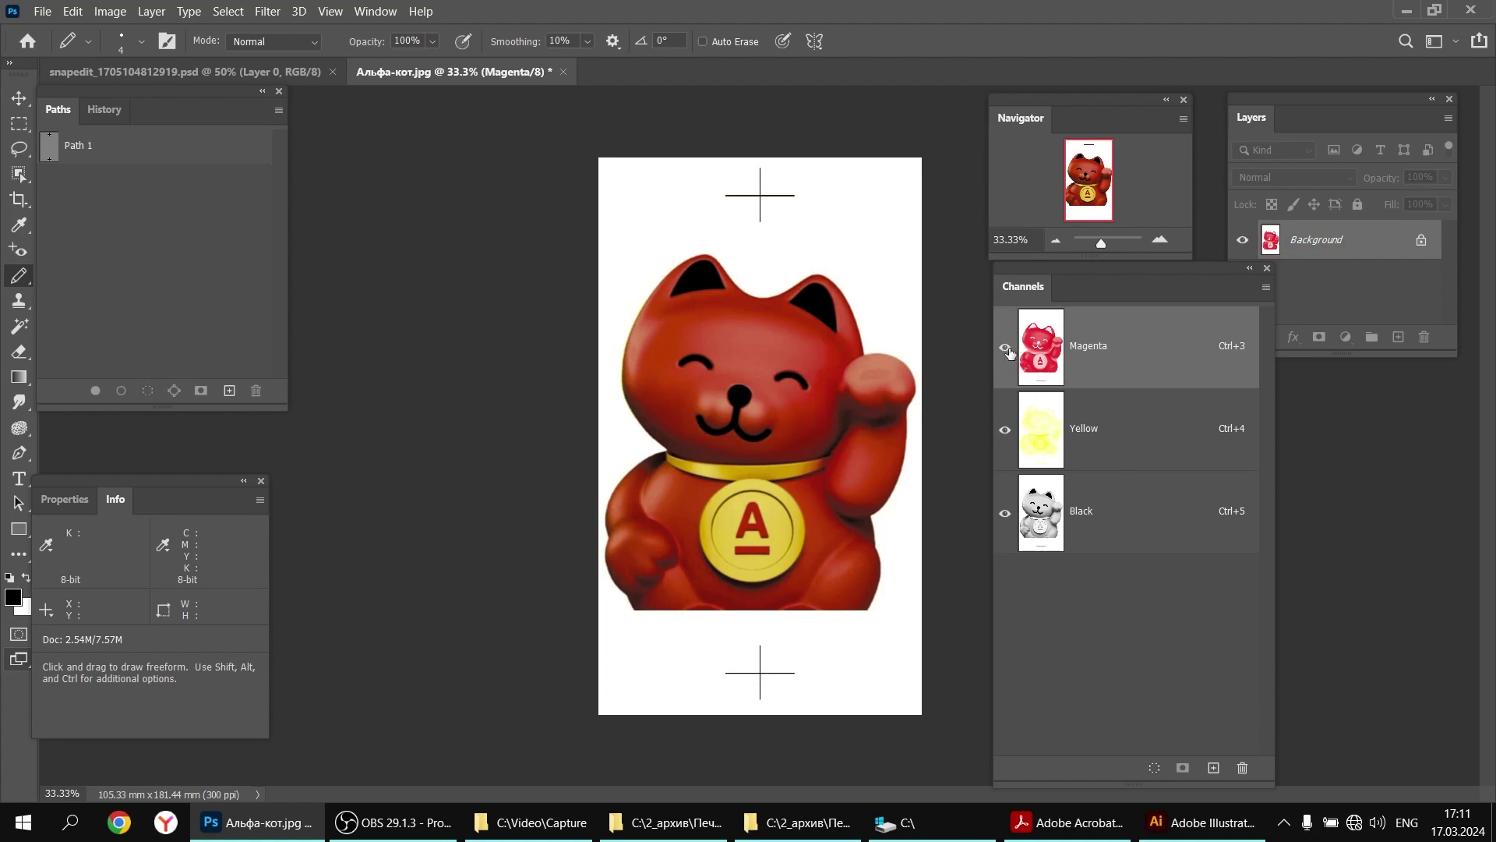
Check the registration crosses in the Yellow, Magenta and Black channels one at a time, and show all channels again
{"action": "left_click_drag", "start_coordinate": [1006, 348], "coordinate": [1006, 437]}
{"action": "left_click", "coordinate": [1043, 429]}
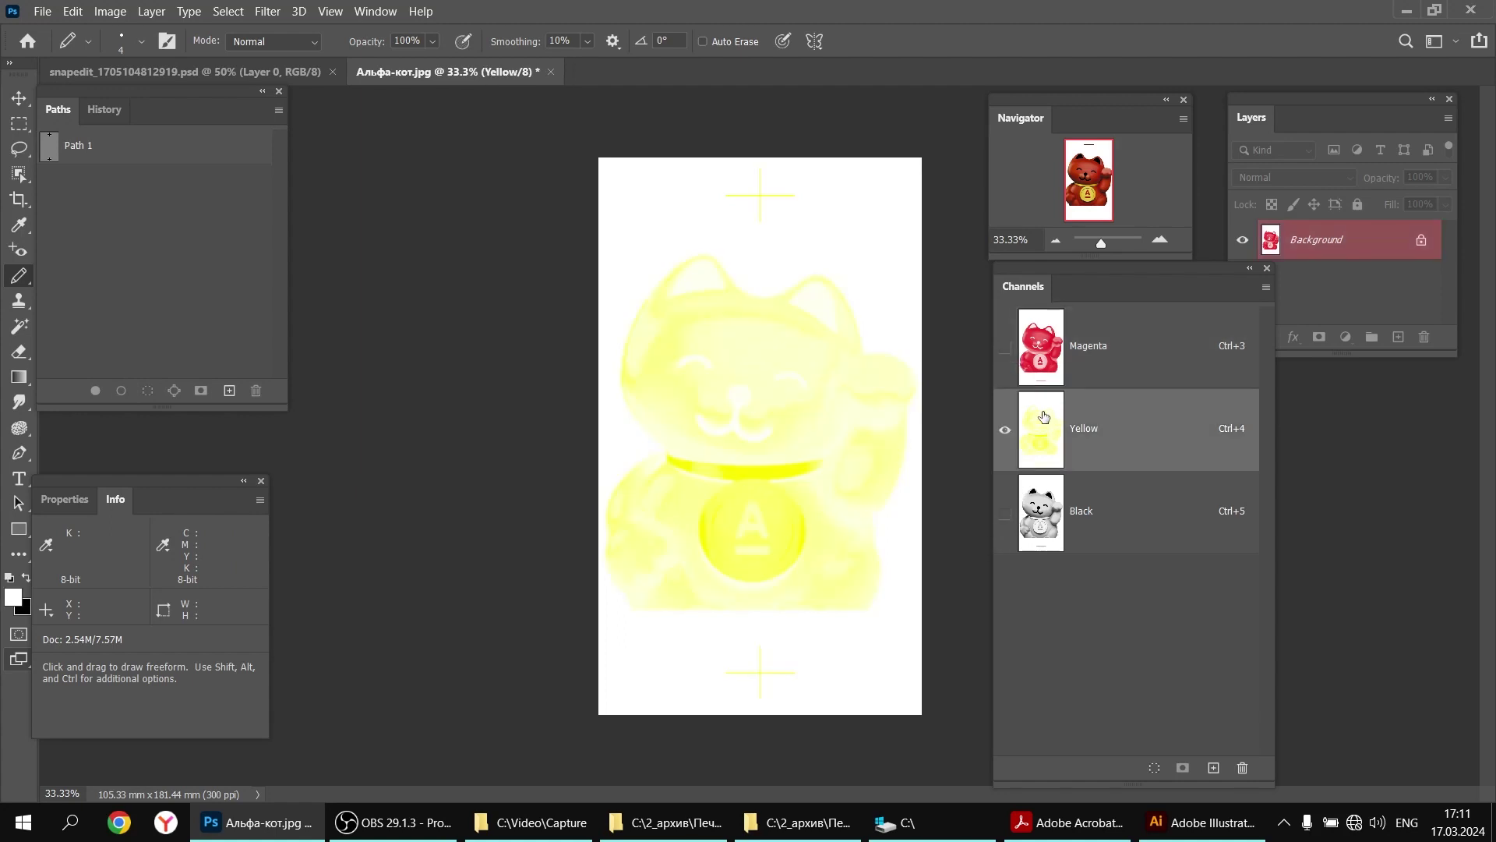
{"action": "left_click", "coordinate": [1045, 360]}
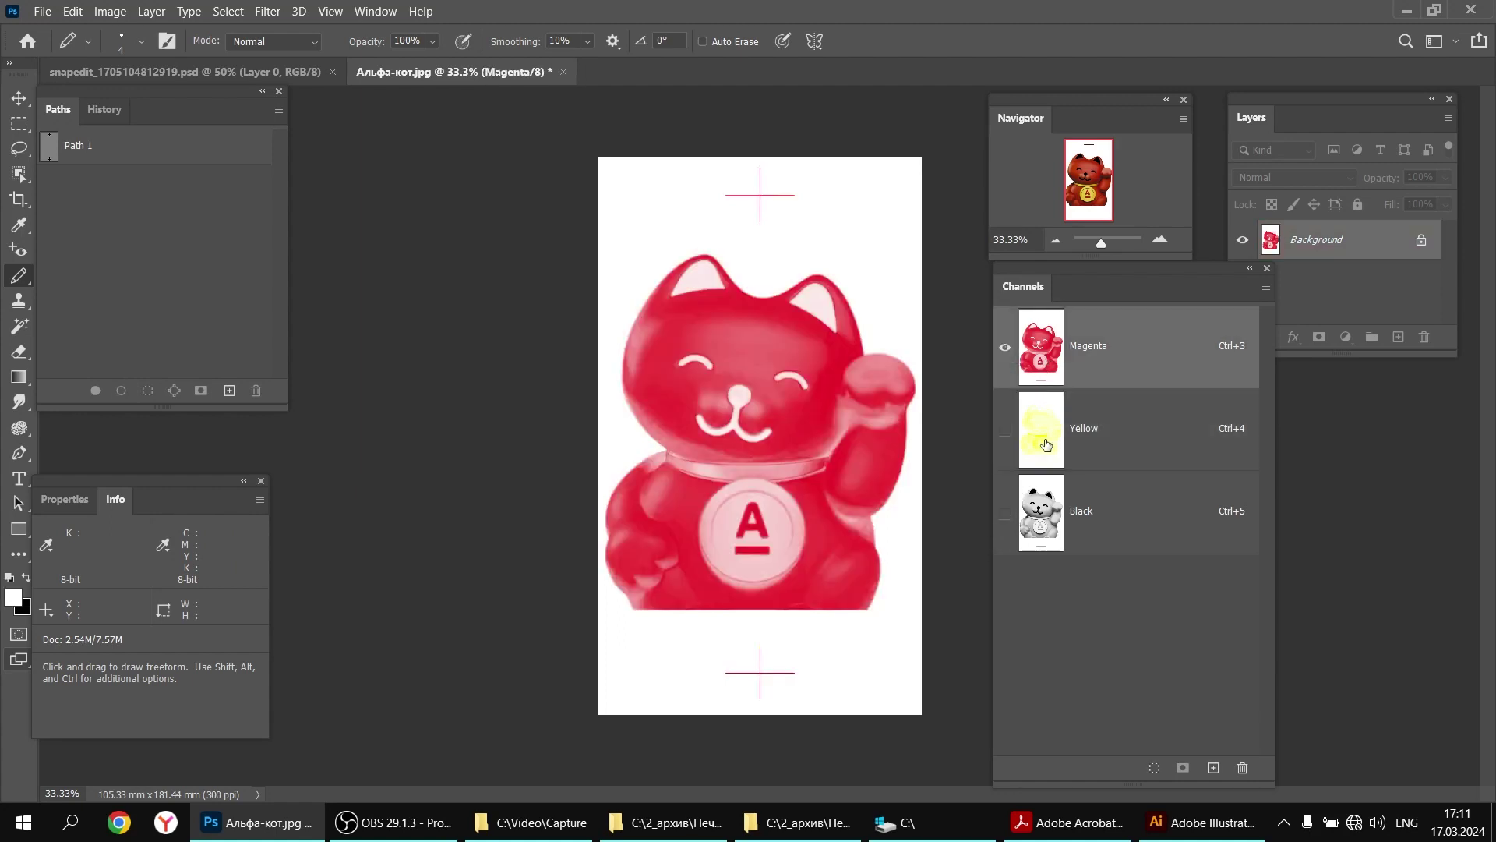
{"action": "left_click", "coordinate": [1046, 444]}
{"action": "left_click", "coordinate": [1057, 528]}
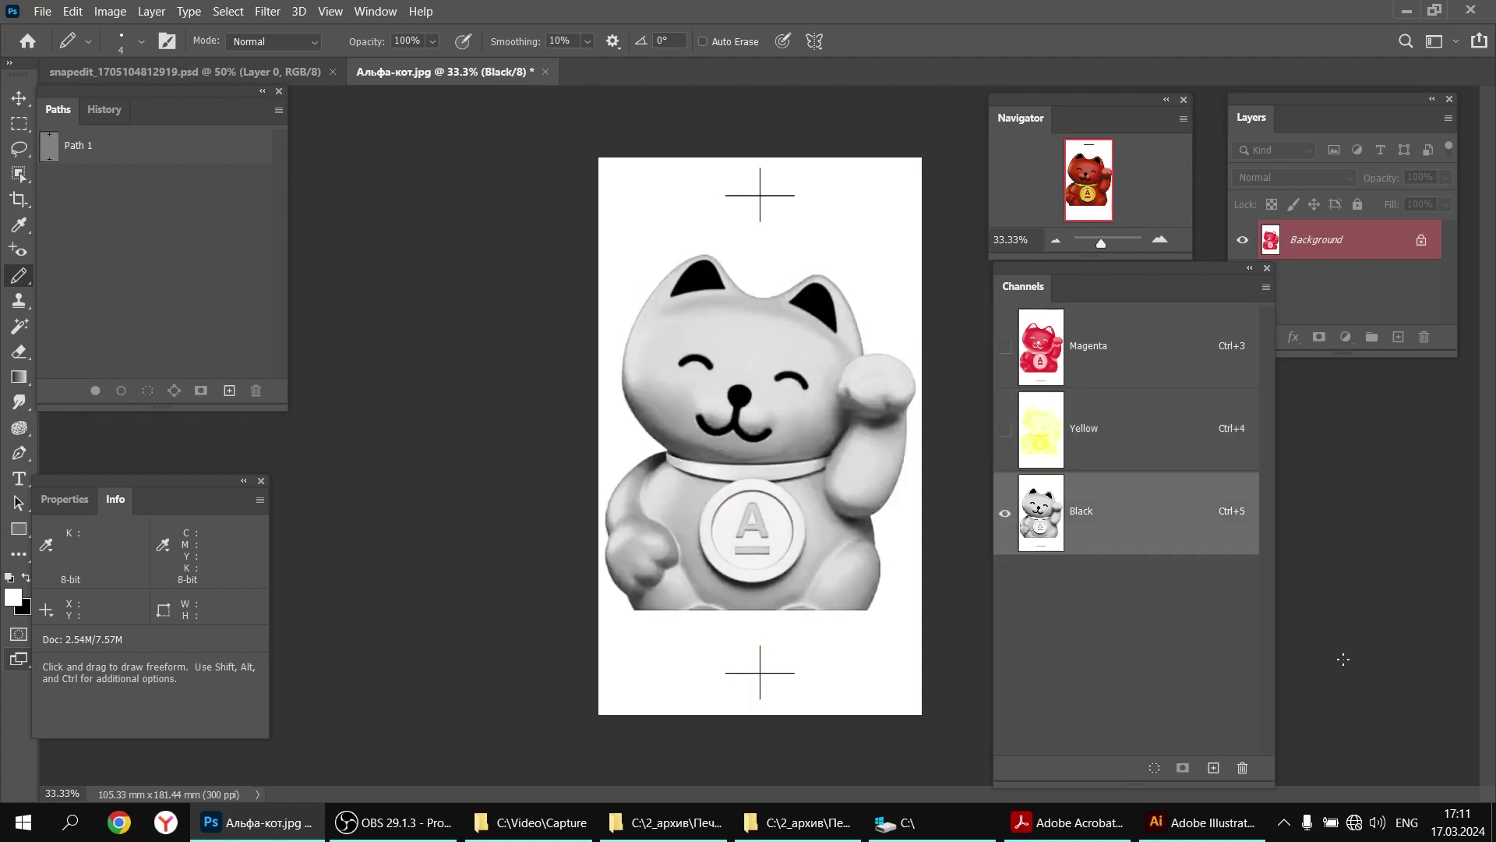
{"action": "left_click", "coordinate": [1005, 347]}
{"action": "left_click", "coordinate": [1006, 430]}
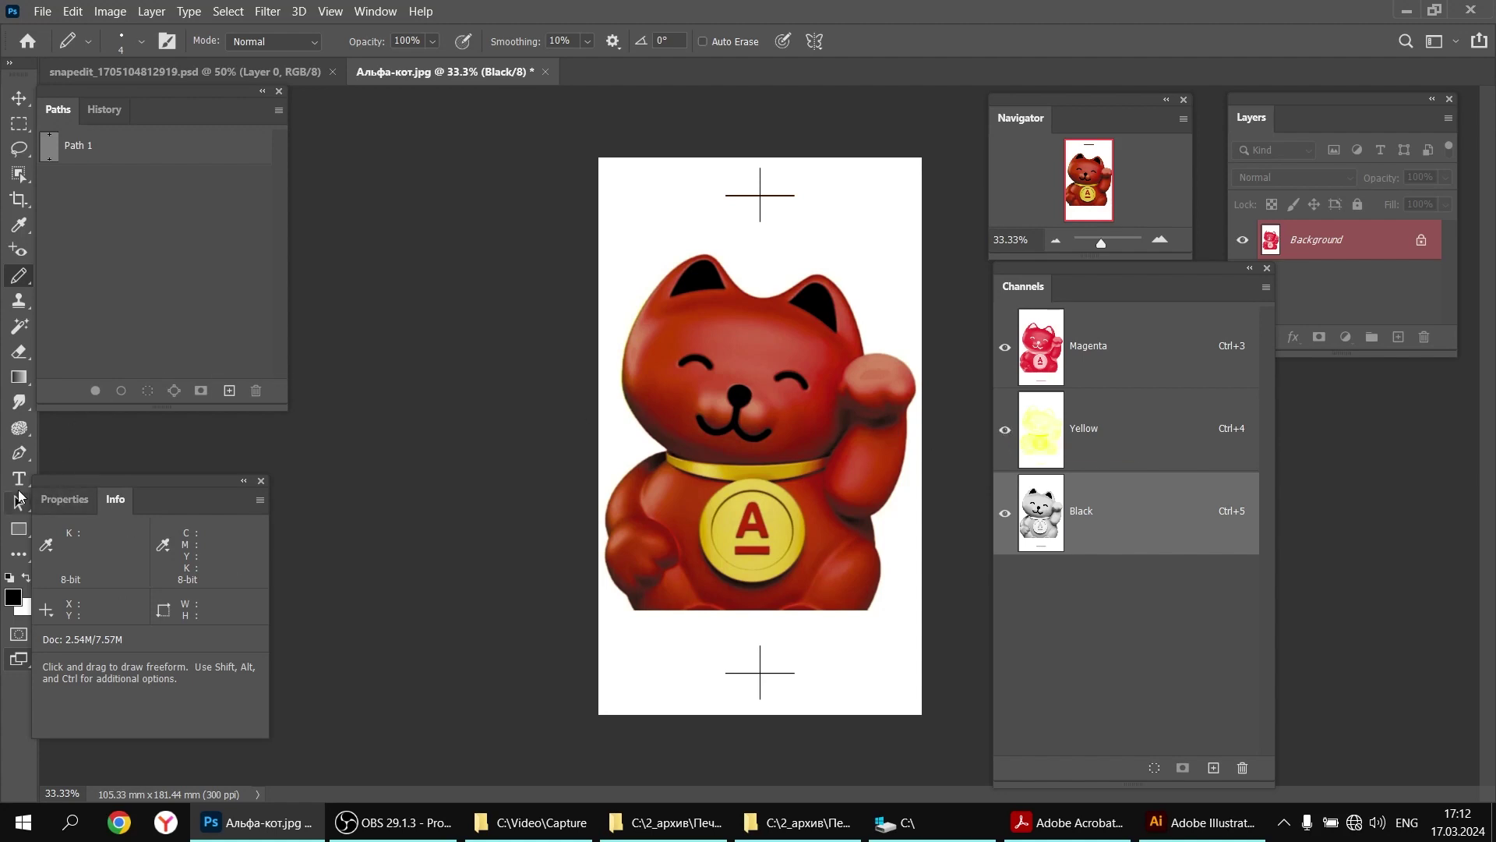
Start a horizontal type mask beside the lower registration cross with the font size set to 10 pt
{"action": "left_click_drag", "start_coordinate": [18, 480], "coordinate": [118, 545]}
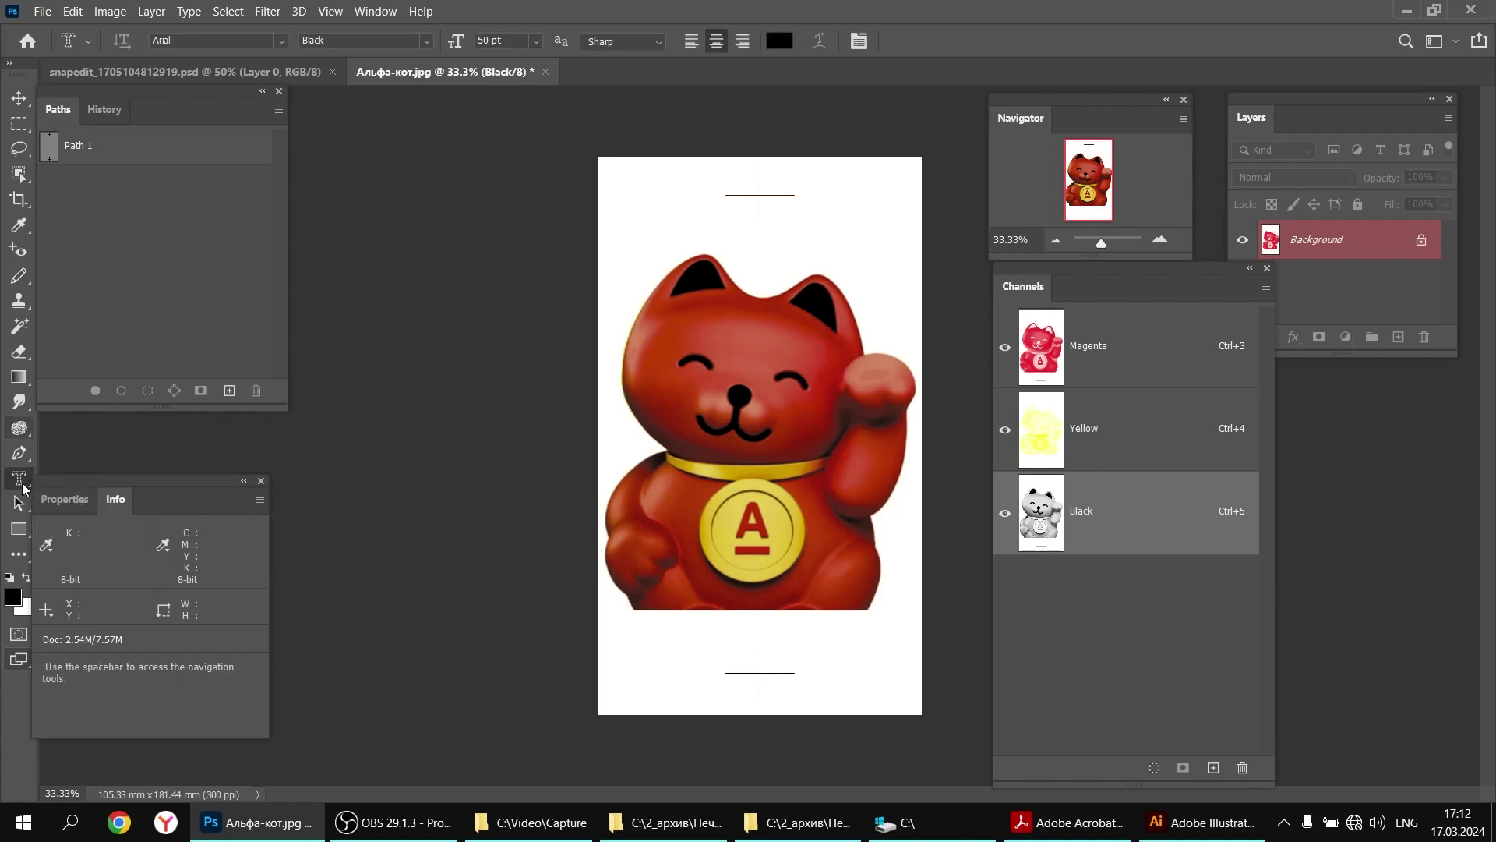
{"action": "left_click", "coordinate": [625, 672]}
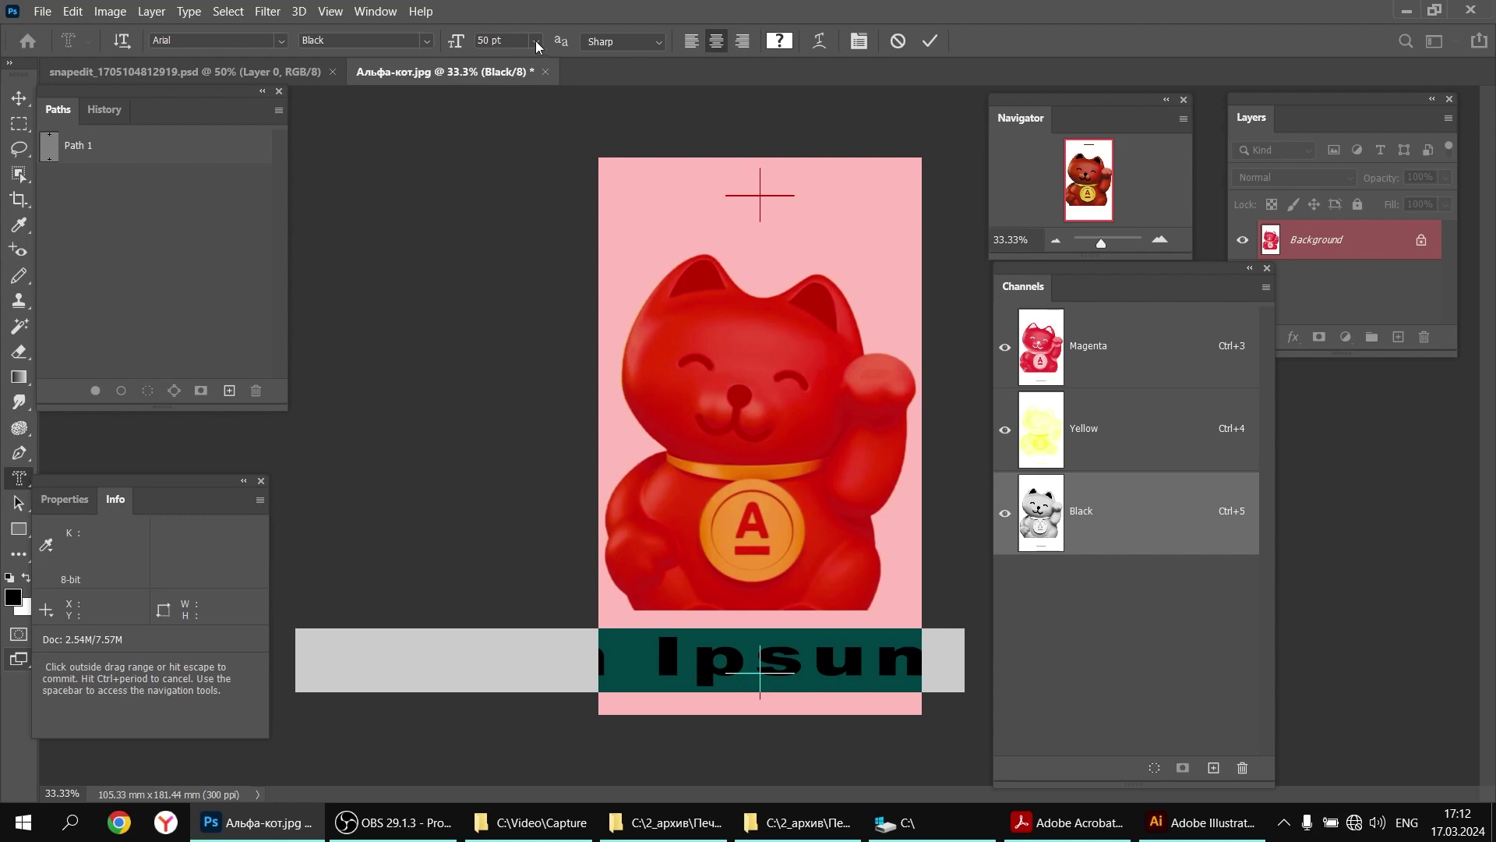
{"action": "left_click", "coordinate": [536, 41]}
{"action": "left_click", "coordinate": [521, 132]}
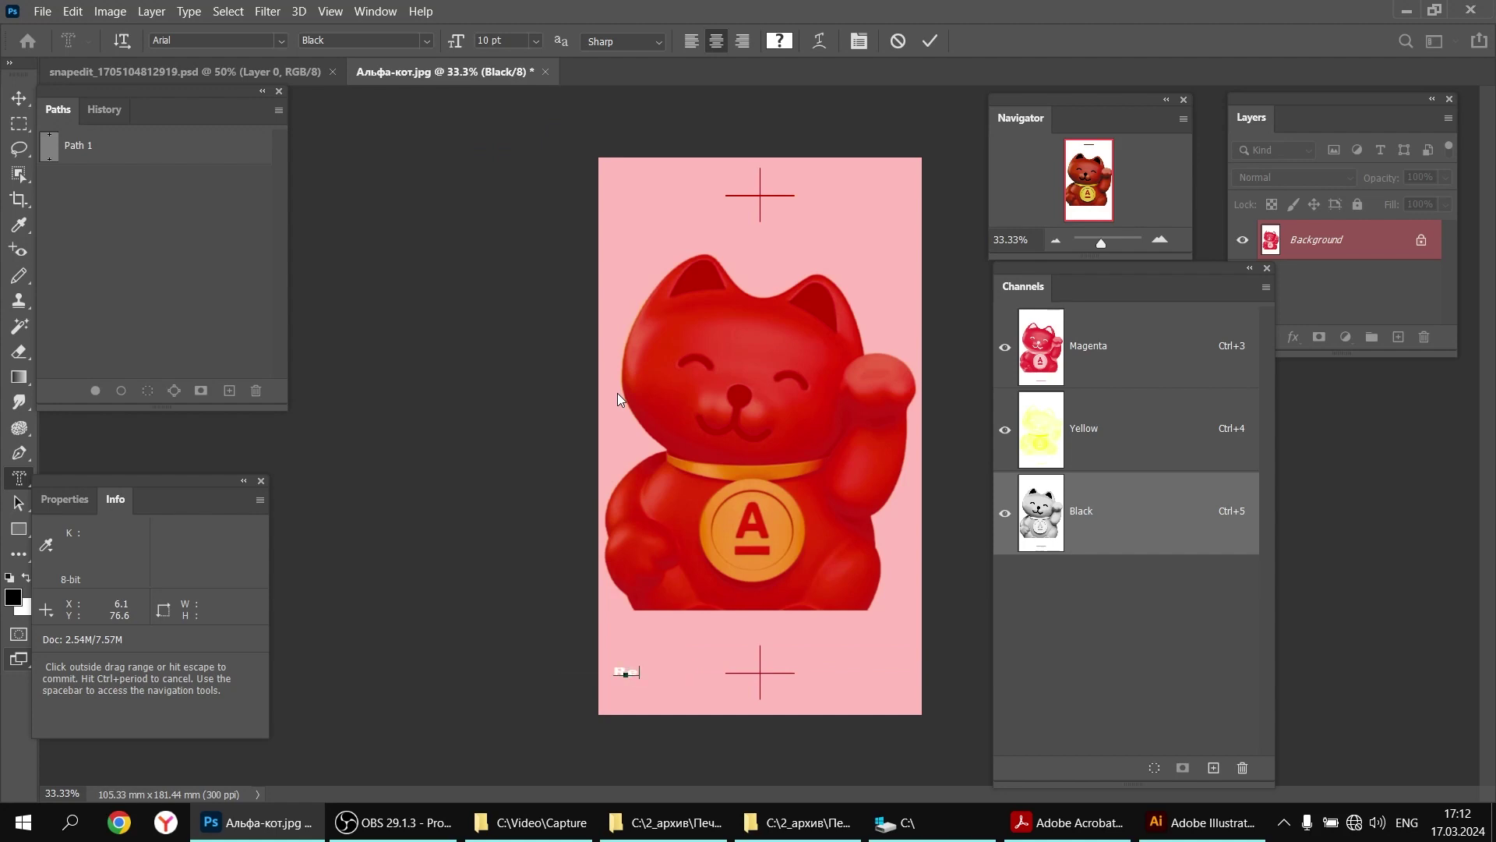
Enter "Red Yellow Blk" as the mask text and move its selection to the canvas's lower-left corner, against the left edge
{"action": "type", "text": "Red"}
{"action": "type", "text": " Yellow"}
{"action": "type", "text": " B"}
{"action": "type", "text": "L"}
{"action": "key", "text": "BackSpace"}
{"action": "type", "text": "lk"}
{"action": "left_click", "coordinate": [19, 123]}
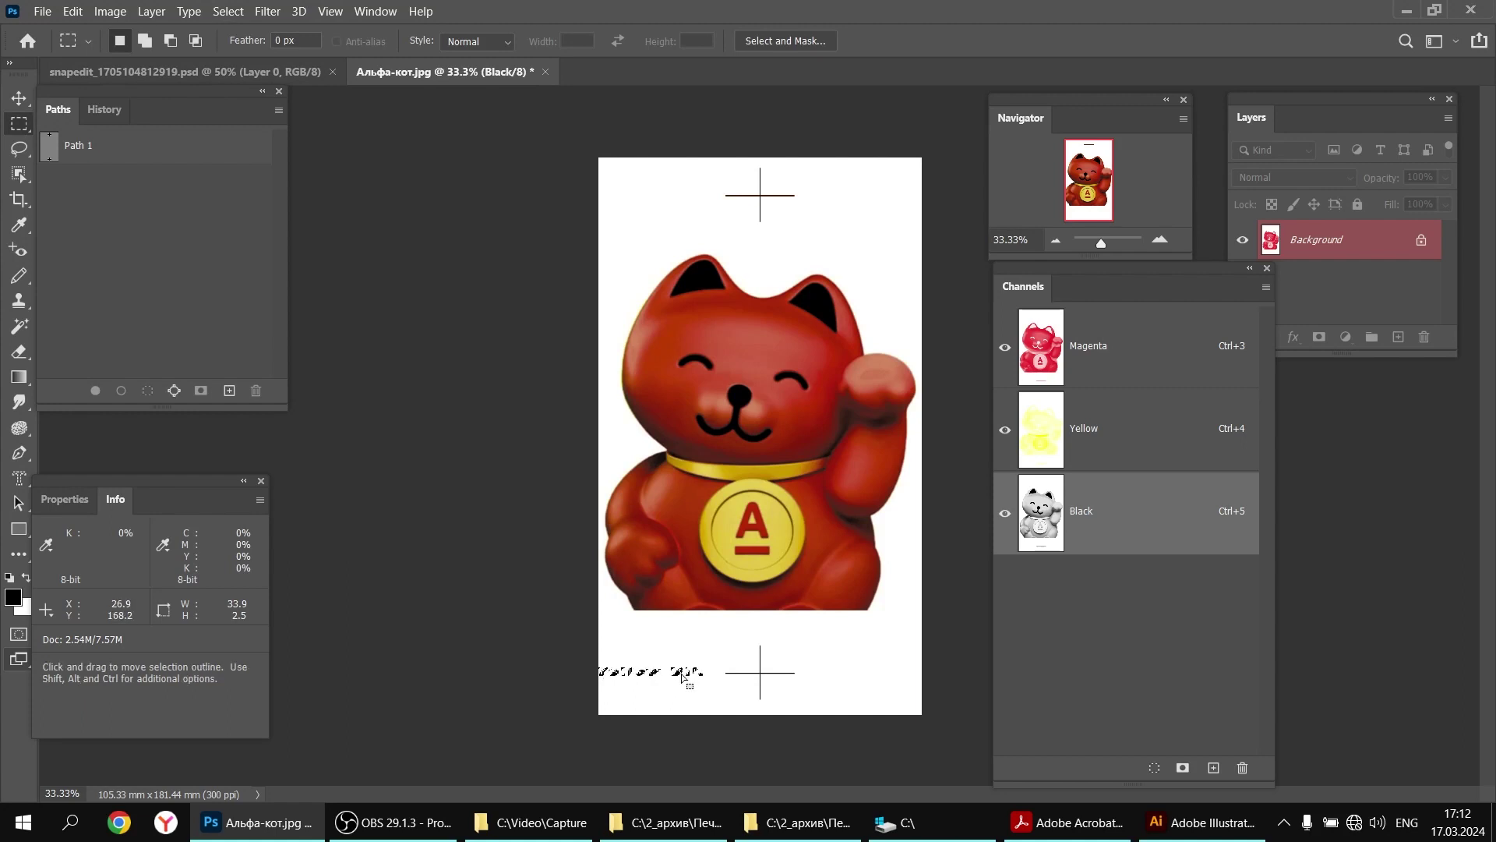
{"action": "left_click_drag", "start_coordinate": [633, 674], "coordinate": [730, 697]}
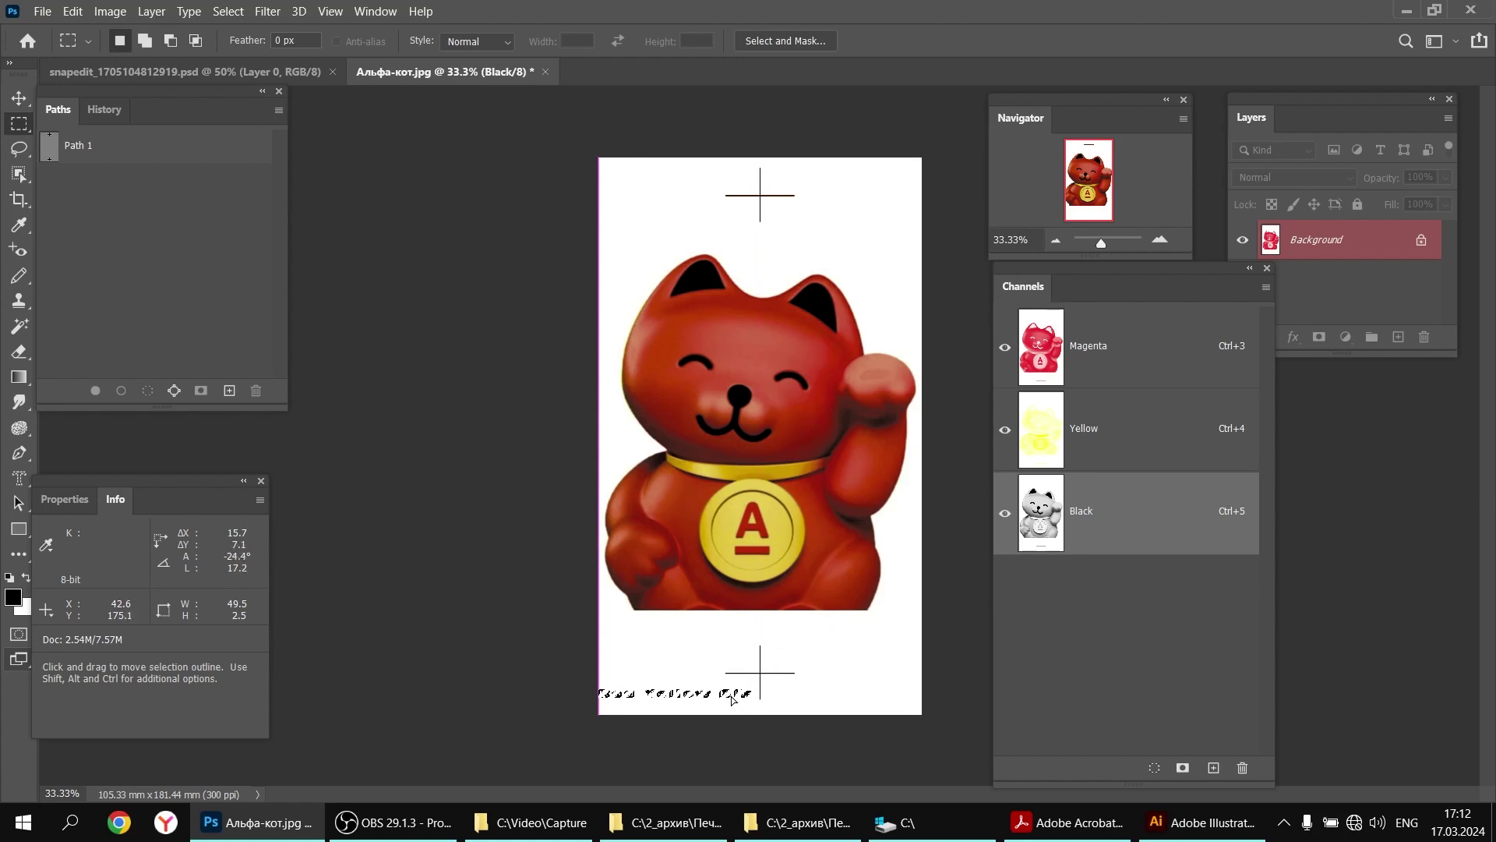
Paint the selected word "Red" in the Magenta channel with the Pencil at 73 px
{"action": "left_click", "coordinate": [1030, 365]}
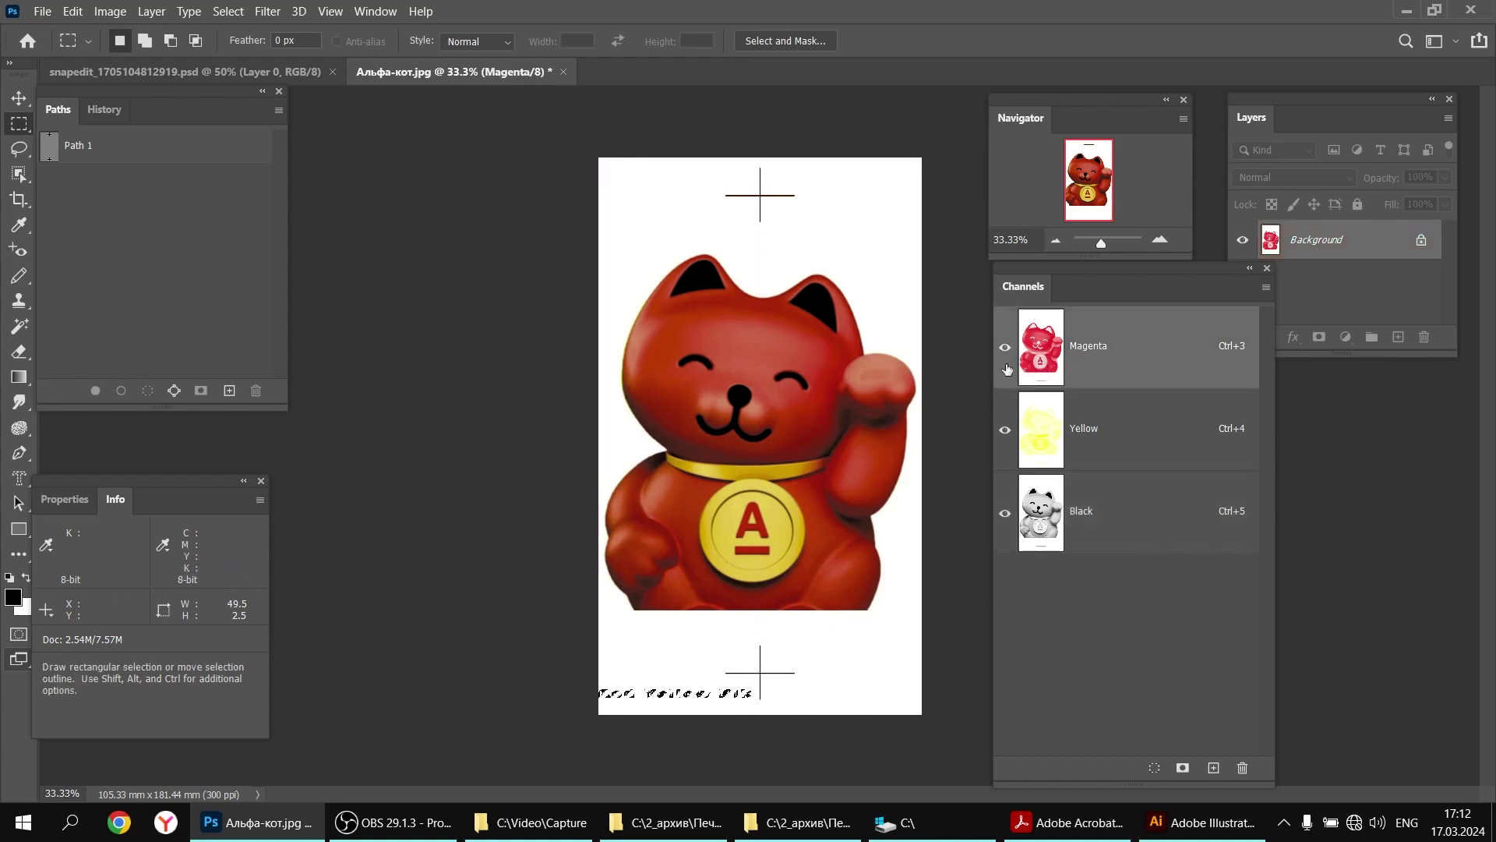
{"action": "key", "text": "b"}
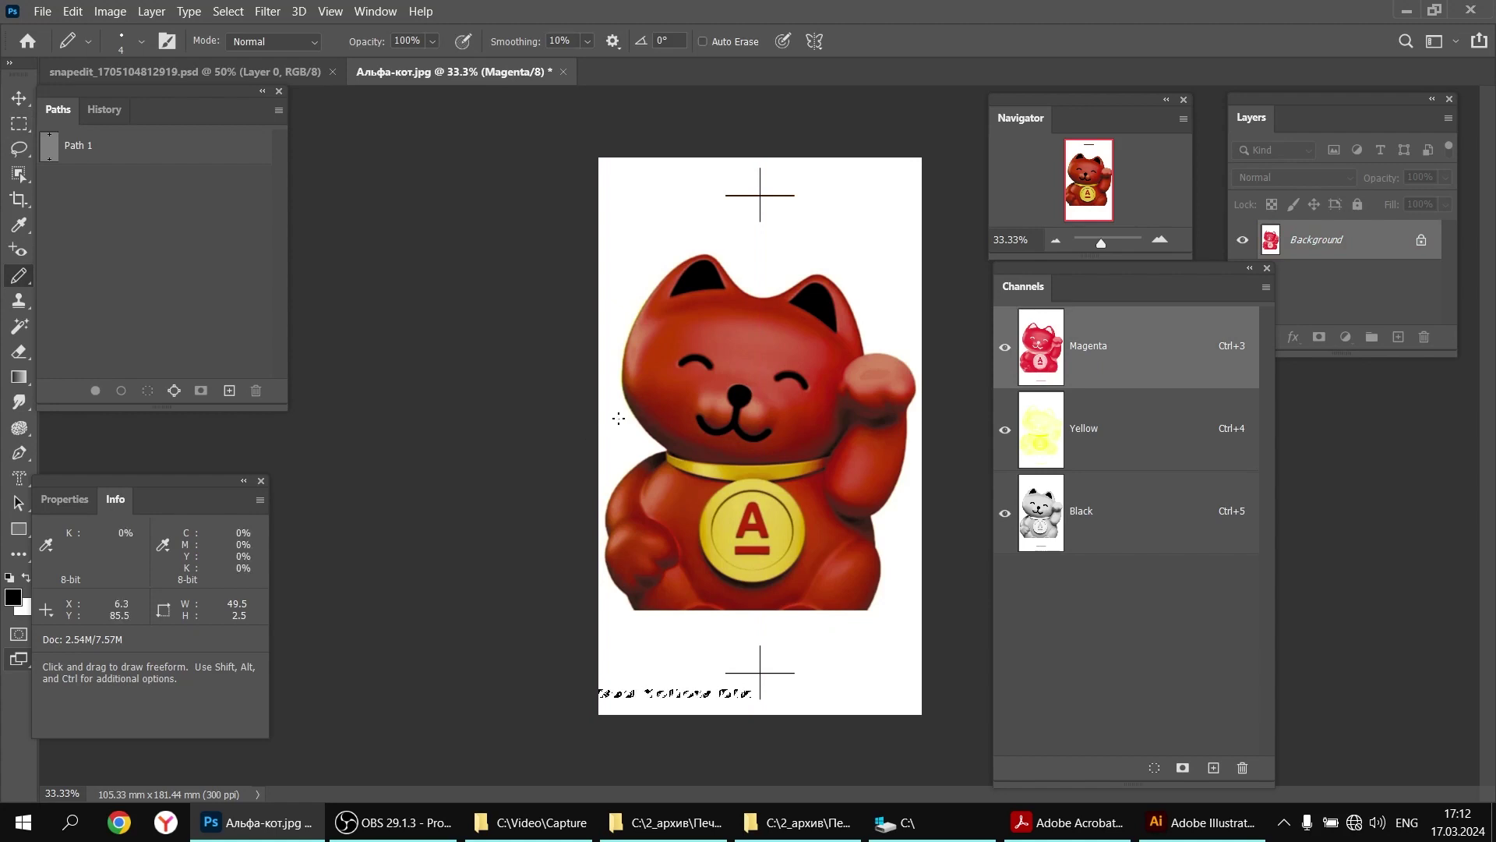
{"action": "right_click", "coordinate": [617, 418]}
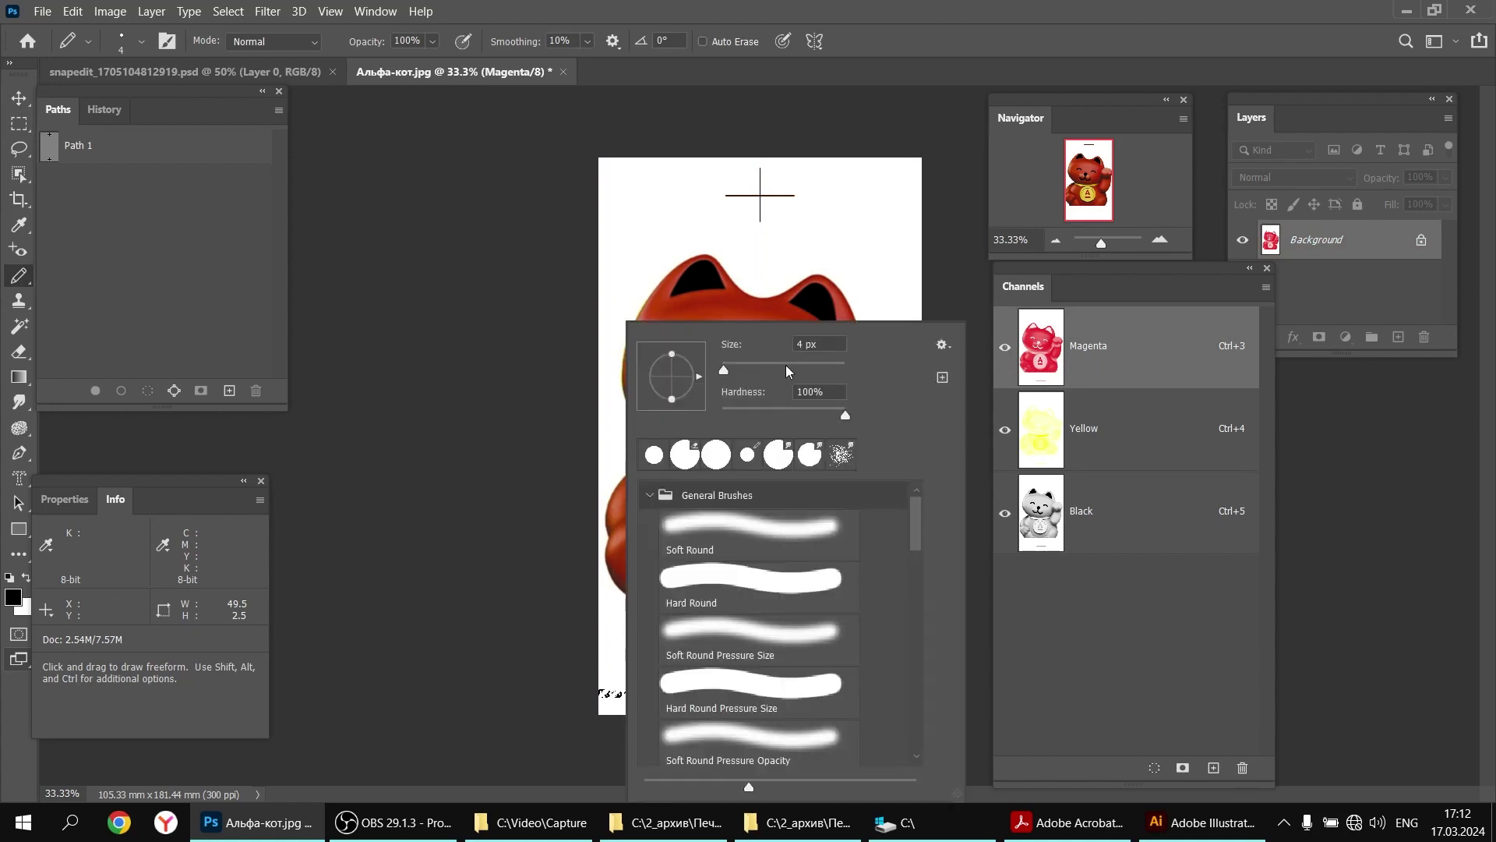
{"action": "left_click_drag", "start_coordinate": [779, 366], "coordinate": [767, 368]}
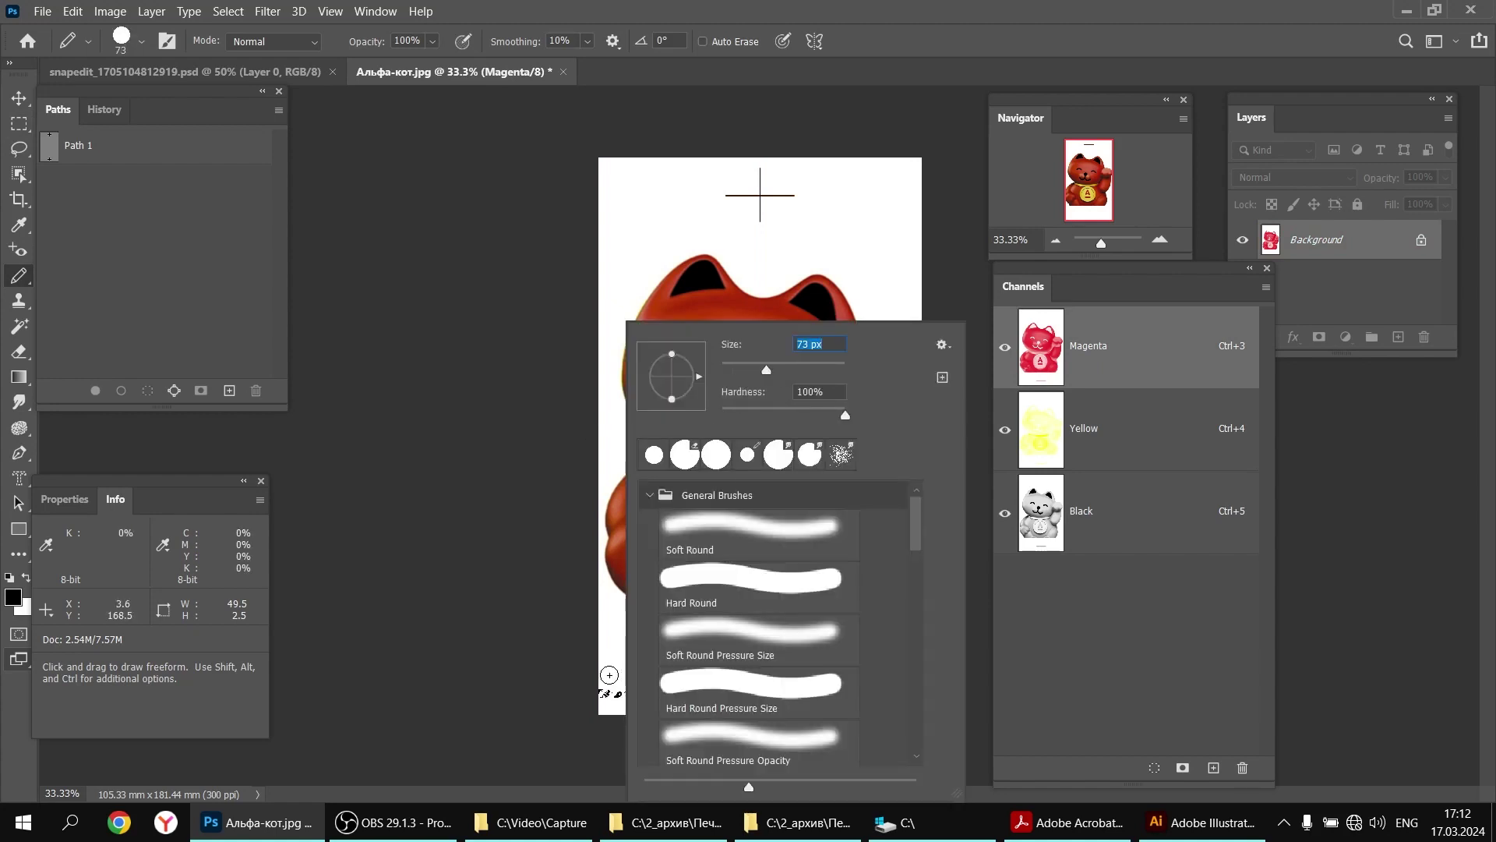
{"action": "key", "text": "Return"}
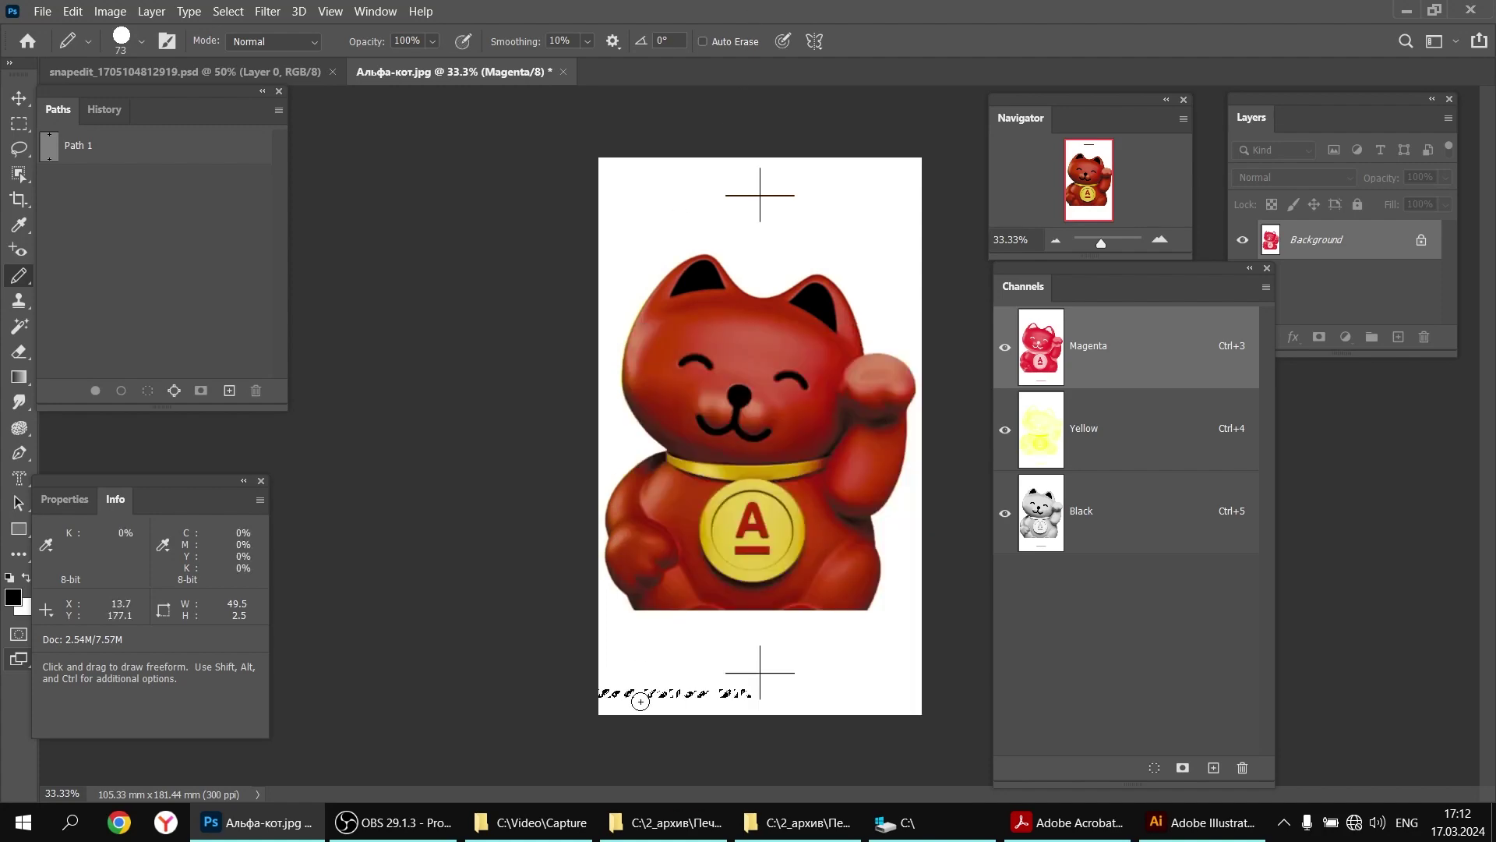
{"action": "key", "text": "ctrl+plus"}
{"action": "key", "text": "ctrl+plus"}
{"action": "key", "text": "ctrl+plus"}
{"action": "key", "text": "ctrl+plus"}
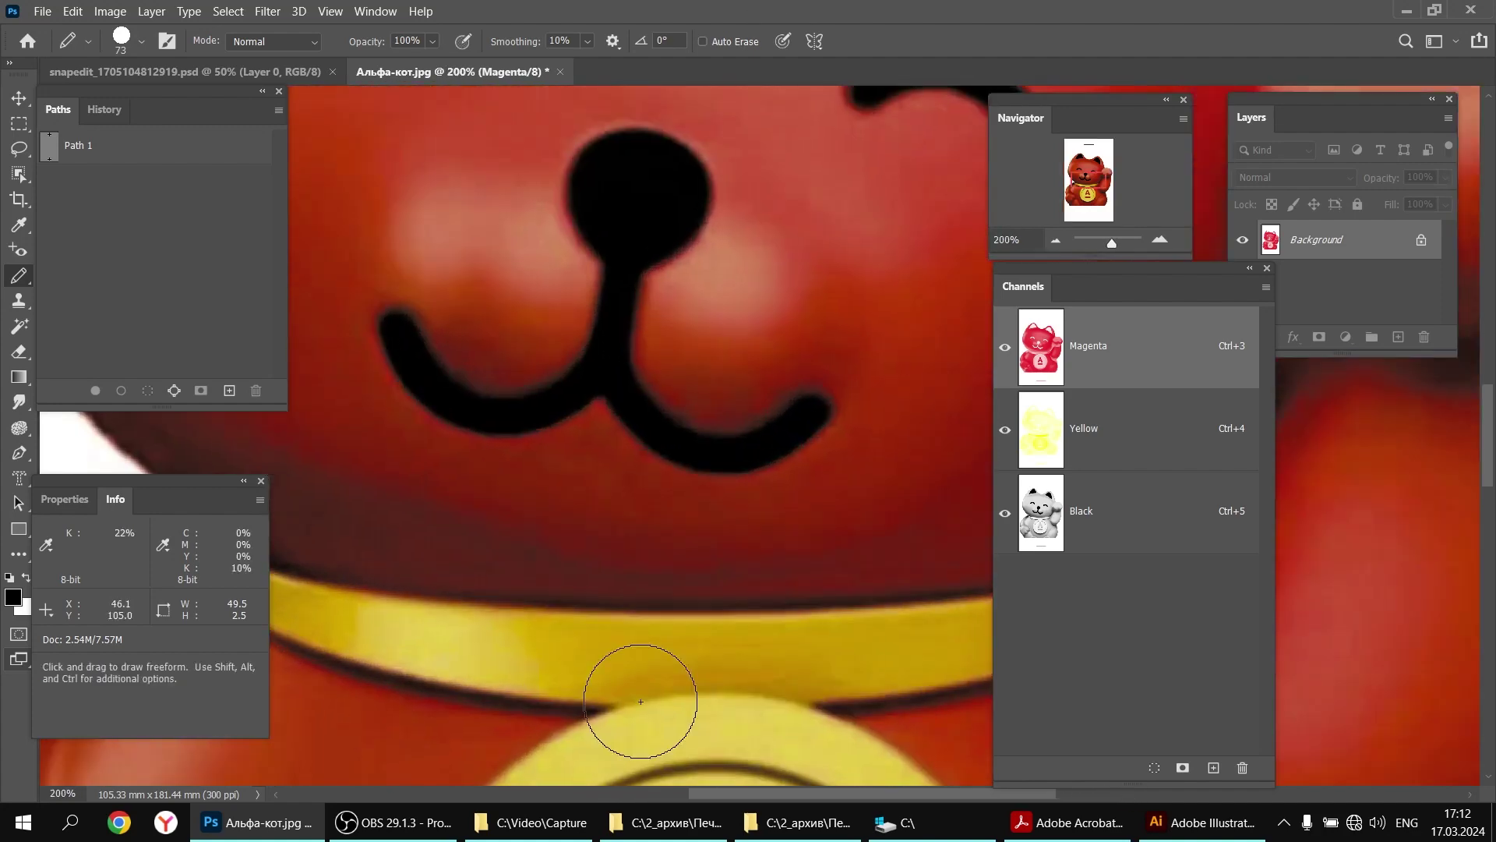
{"action": "left_click_drag", "start_coordinate": [1477, 458], "coordinate": [1475, 684]}
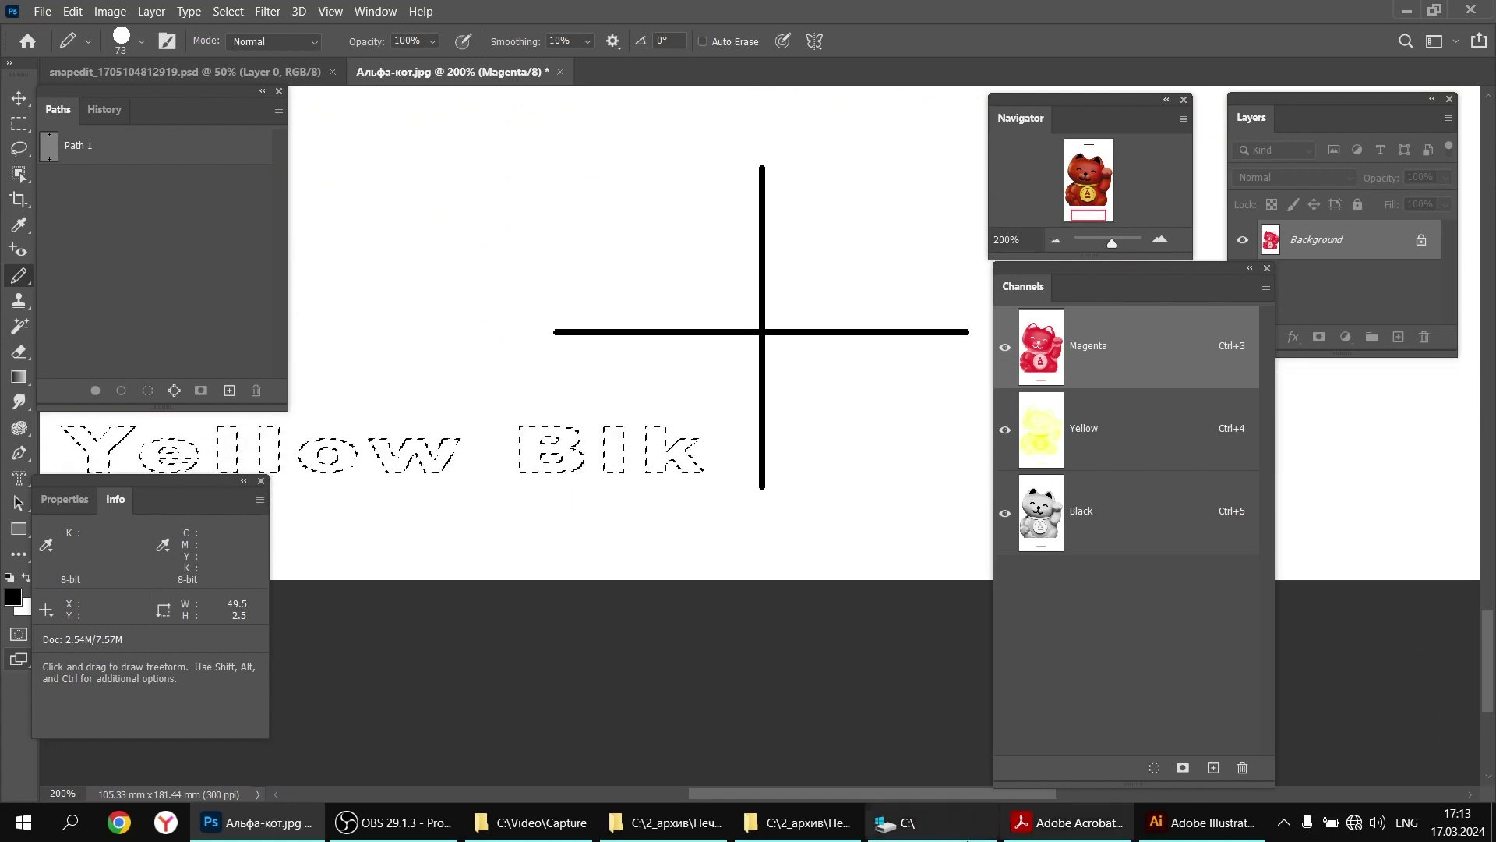
{"action": "left_click_drag", "start_coordinate": [963, 792], "coordinate": [843, 801]}
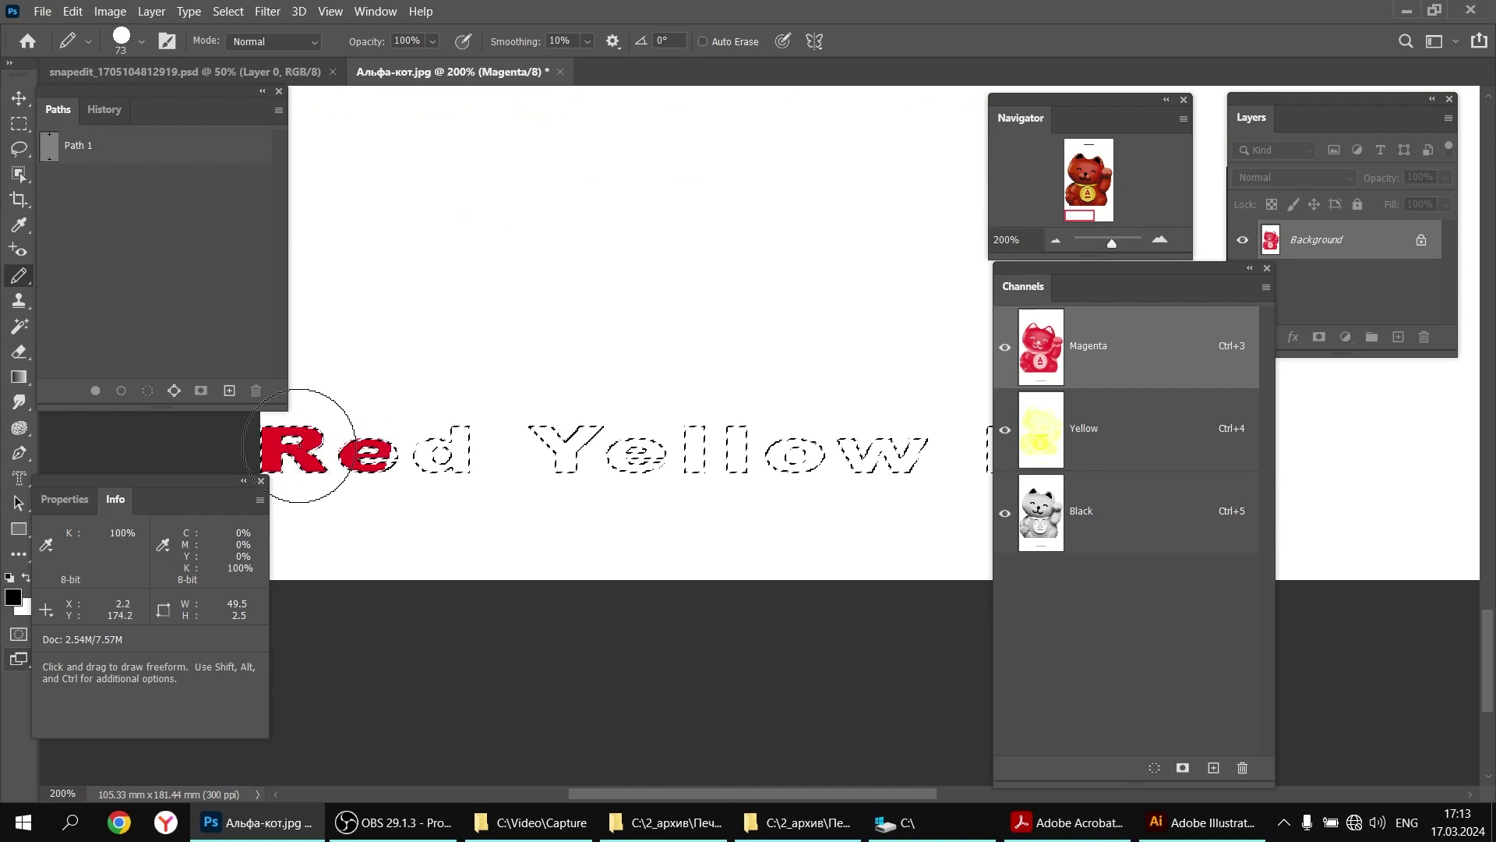
{"action": "mouse_move", "coordinate": [300, 446]}
{"action": "left_mouse_down"}
{"action": "mouse_move", "coordinate": [383, 482]}
{"action": "mouse_move", "coordinate": [447, 437]}
{"action": "left_mouse_up"}
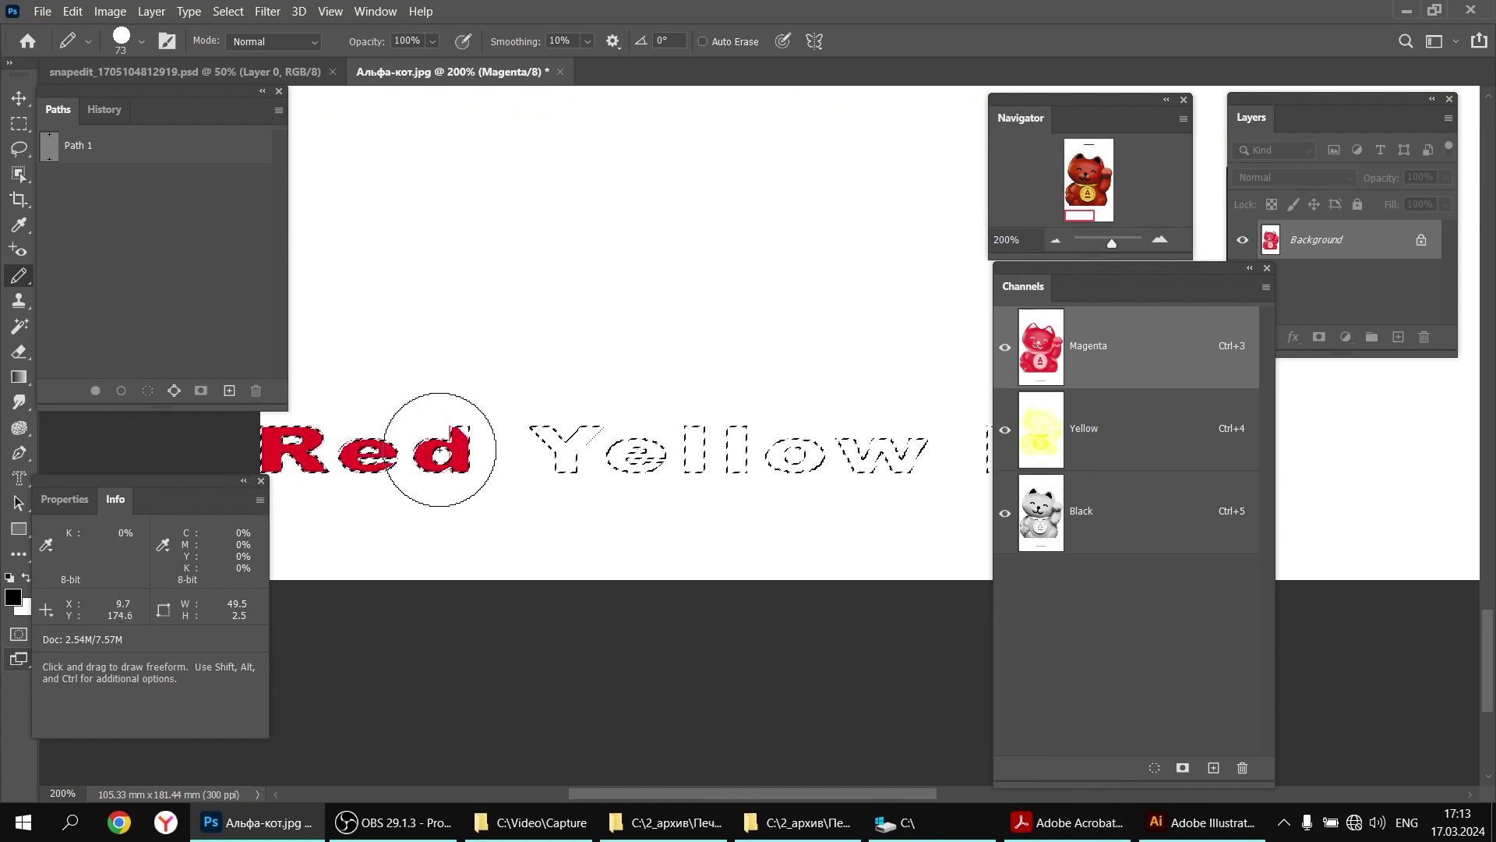
Paint the word "Yellow" in the Yellow channel and "Blk" in the Black channel, and clear the selection
{"action": "left_click", "coordinate": [1053, 419]}
{"action": "mouse_move", "coordinate": [652, 434]}
{"action": "left_mouse_down"}
{"action": "mouse_move", "coordinate": [634, 484]}
{"action": "mouse_move", "coordinate": [871, 466]}
{"action": "mouse_move", "coordinate": [748, 441]}
{"action": "left_mouse_up"}
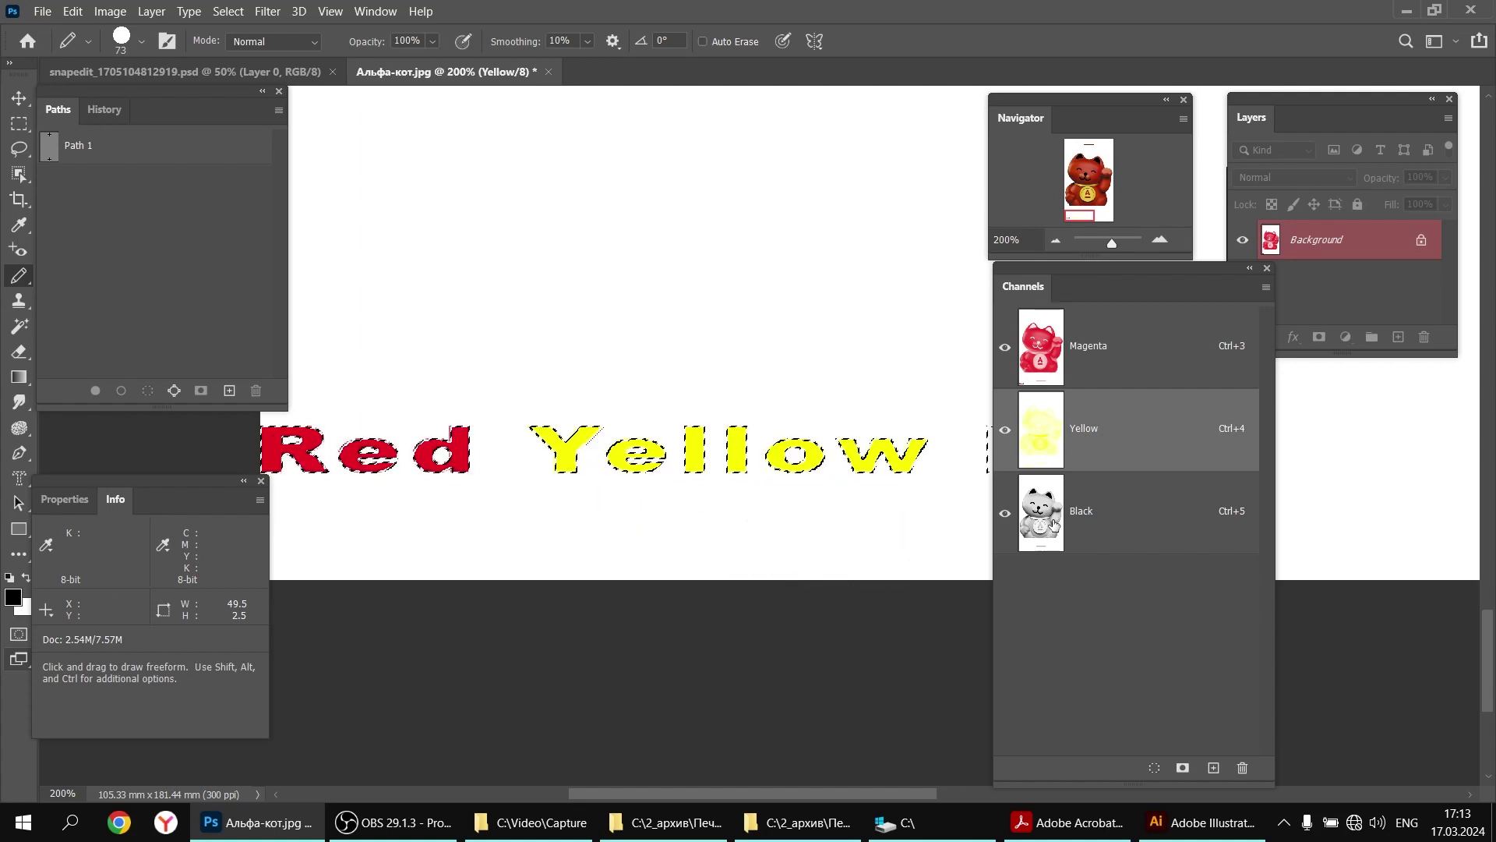
{"action": "left_click", "coordinate": [1054, 524]}
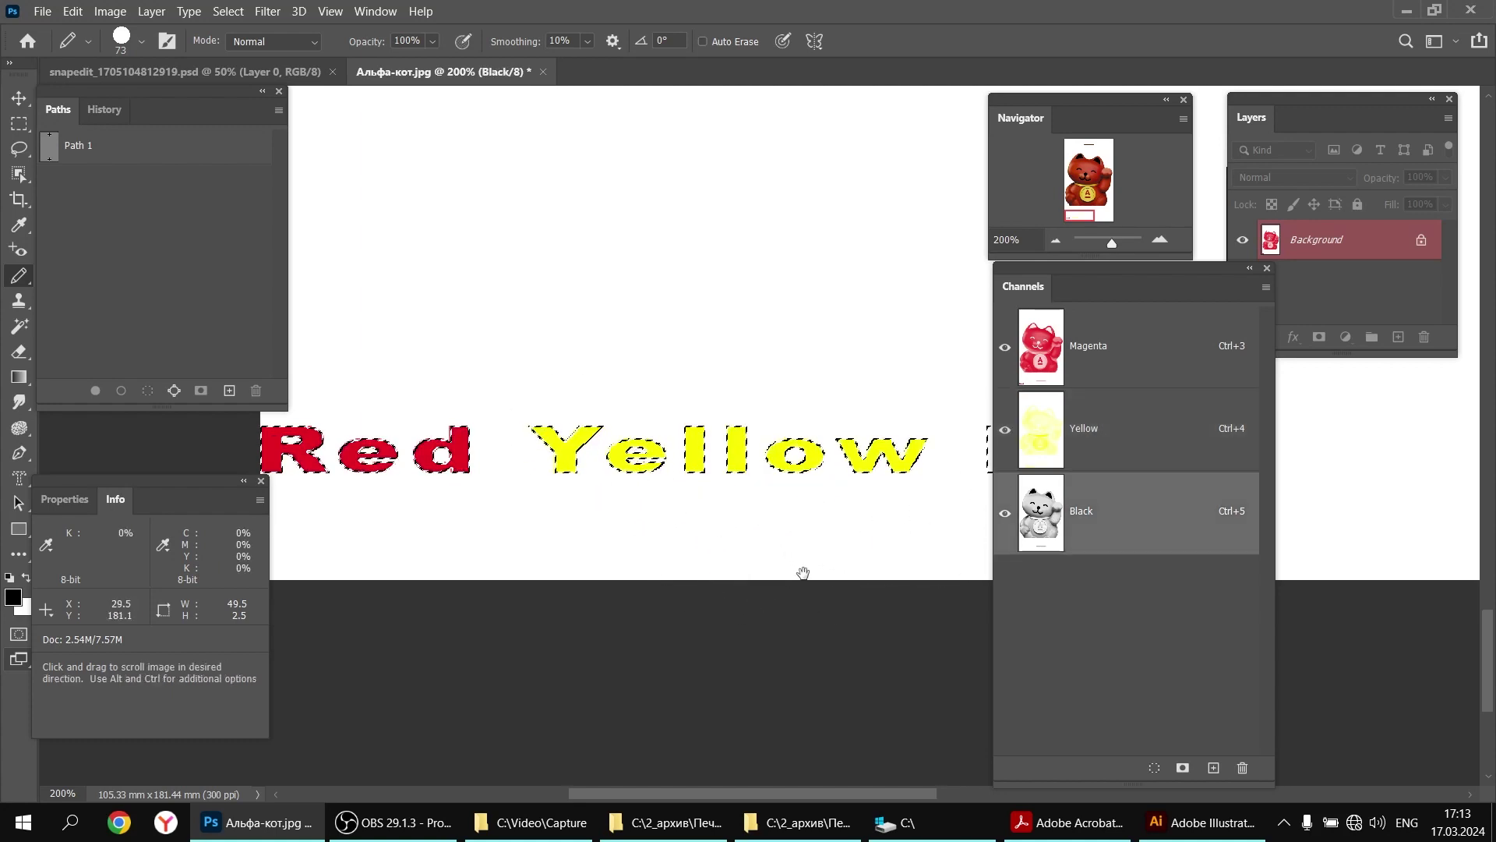
{"action": "scroll", "coordinate": [802, 574], "scroll_direction": "right", "scroll_amount": 6}
{"action": "mouse_move", "coordinate": [511, 448]}
{"action": "left_mouse_down"}
{"action": "mouse_move", "coordinate": [526, 420]}
{"action": "mouse_move", "coordinate": [539, 464]}
{"action": "mouse_move", "coordinate": [656, 445]}
{"action": "mouse_move", "coordinate": [584, 451]}
{"action": "left_mouse_up"}
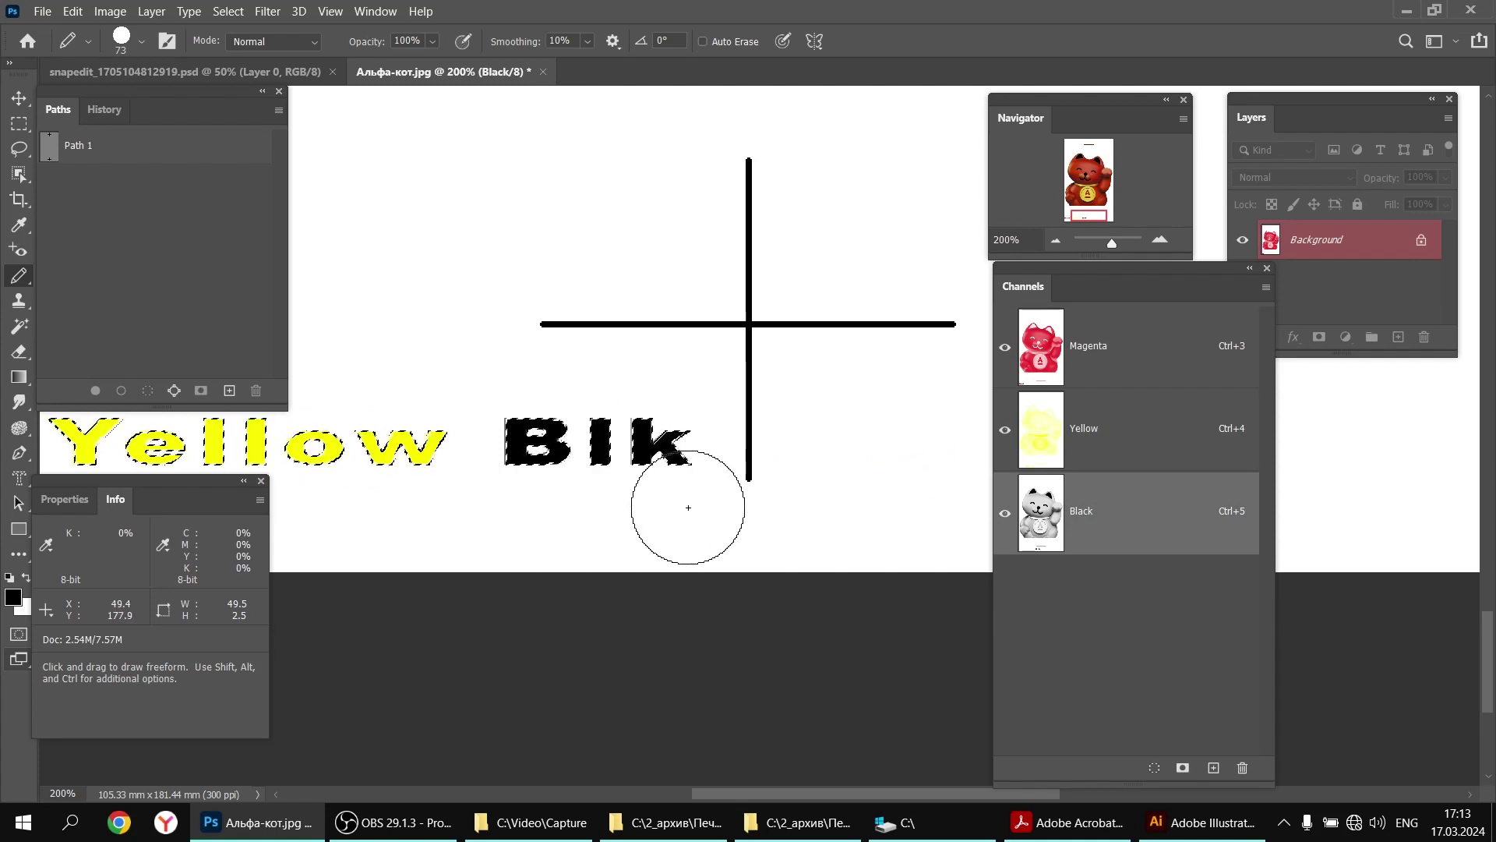
{"action": "scroll", "coordinate": [688, 507], "scroll_direction": "down", "scroll_amount": 5}
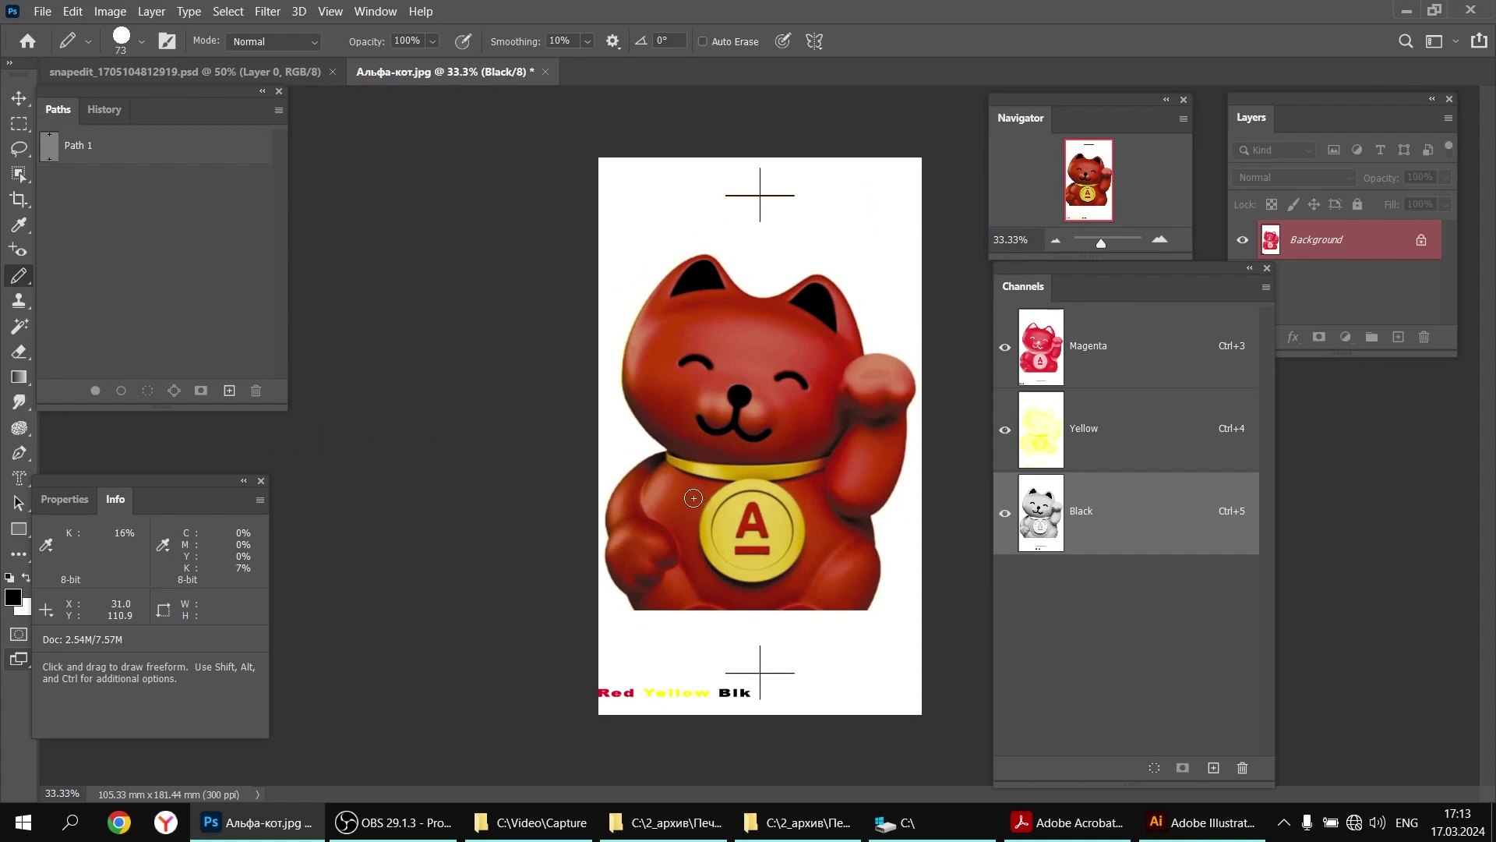
Save the three-color separation as the Photoshop file Cat3color.psd in the Цветоделение folder
{"action": "left_click", "coordinate": [41, 12]}
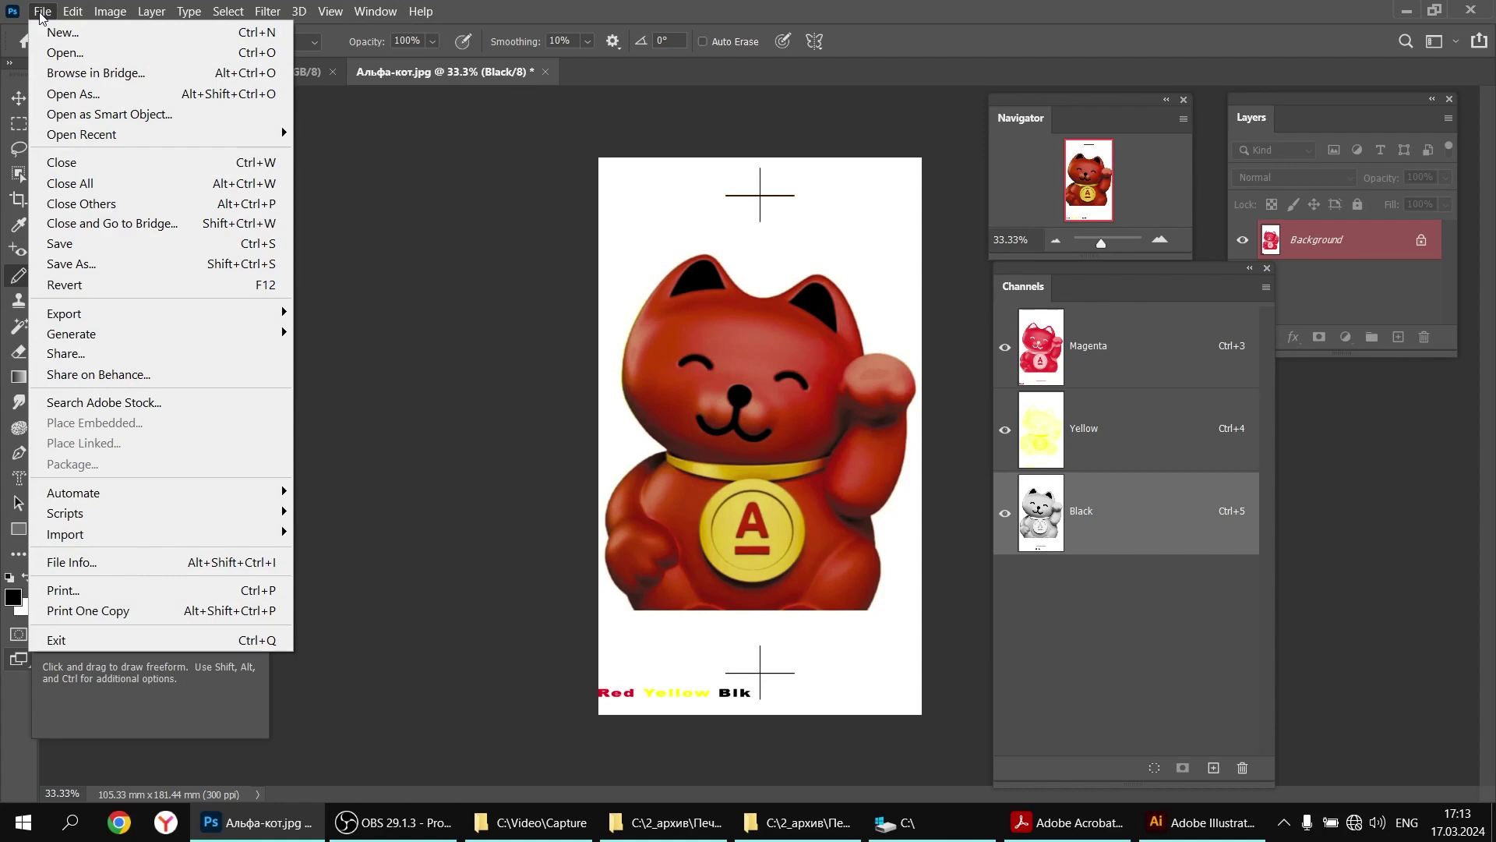
{"action": "left_click", "coordinate": [123, 264]}
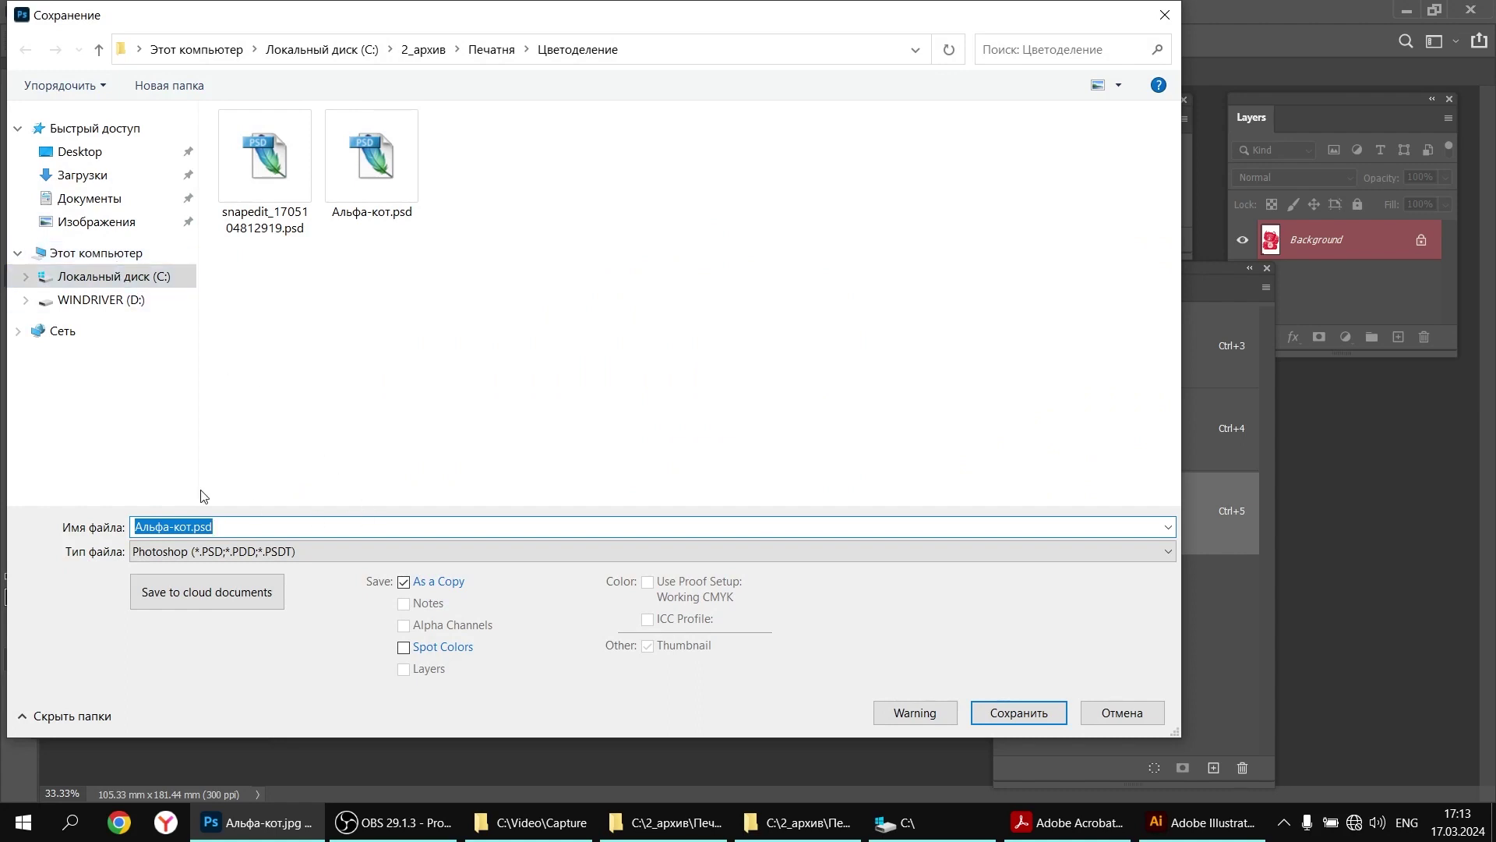
{"action": "left_click", "coordinate": [195, 529]}
{"action": "type", "text": "3c"}
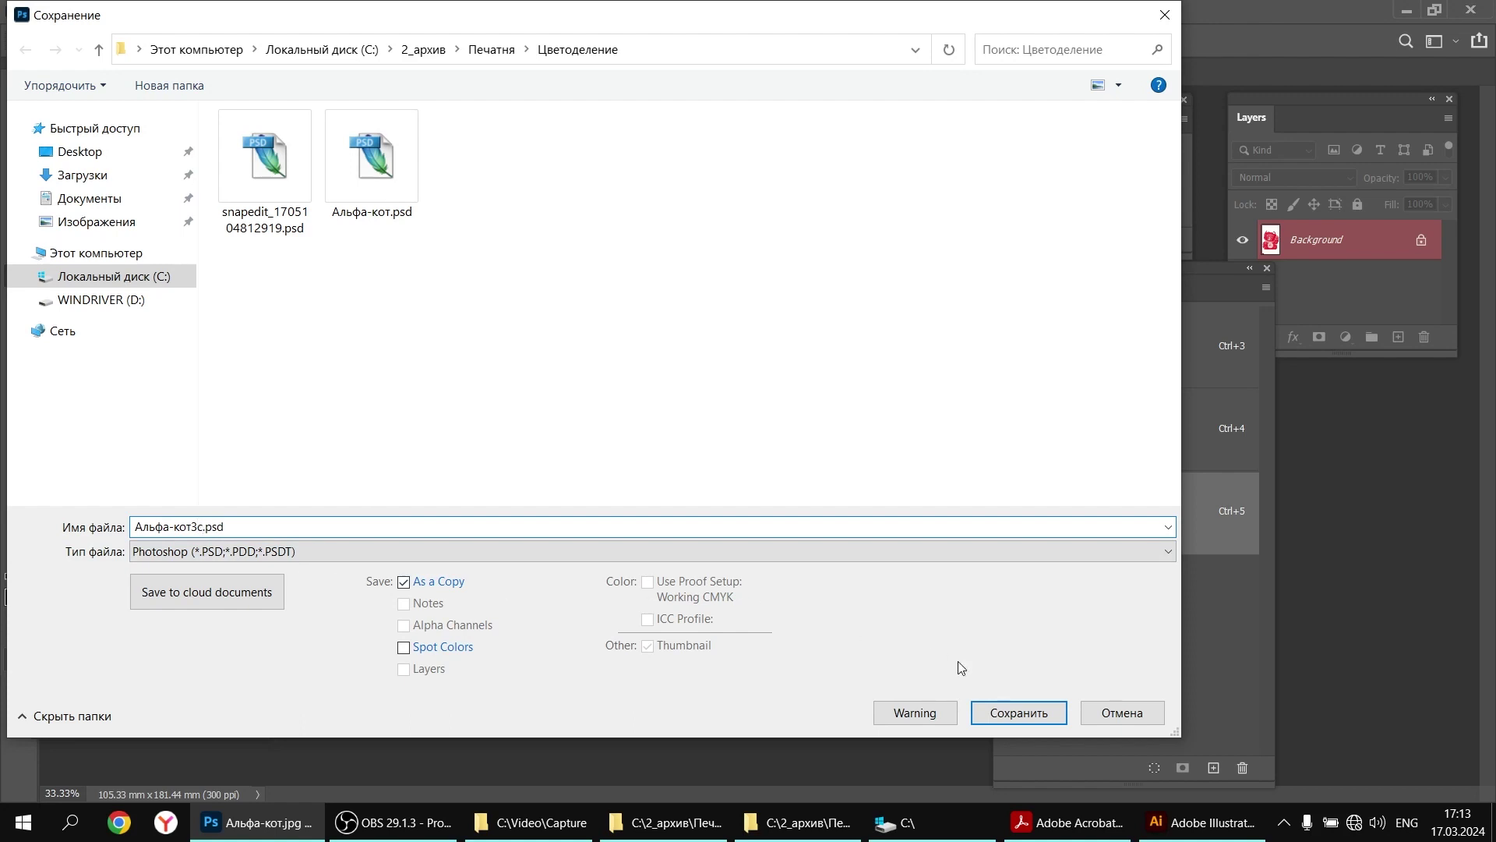
{"action": "type", "text": "olor"}
{"action": "left_click", "coordinate": [1019, 712]}
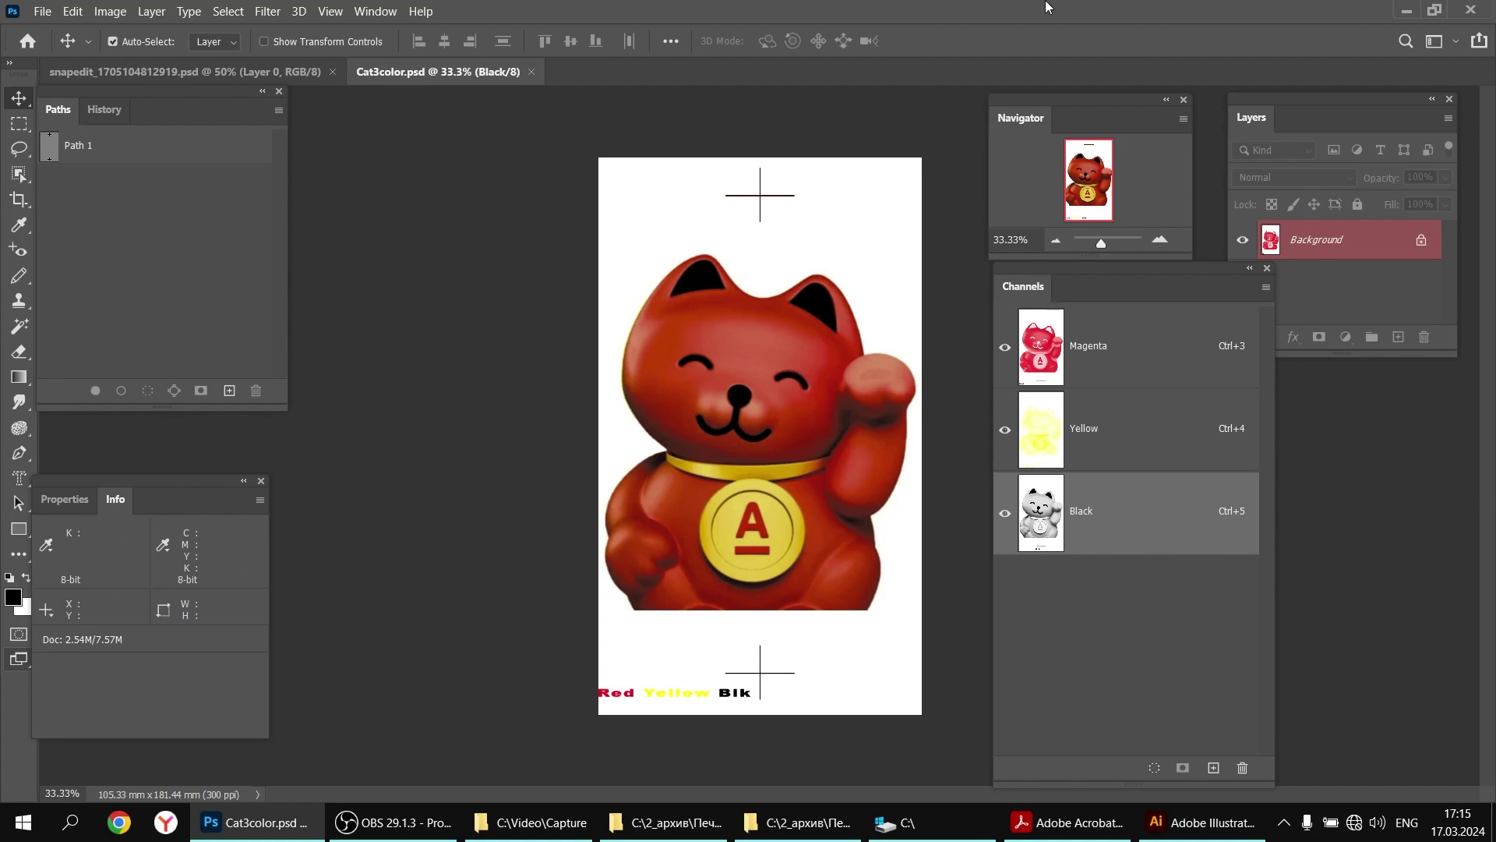
Split the channels into separate grayscale documents and close the snapedit document
{"action": "left_click", "coordinate": [1265, 288]}
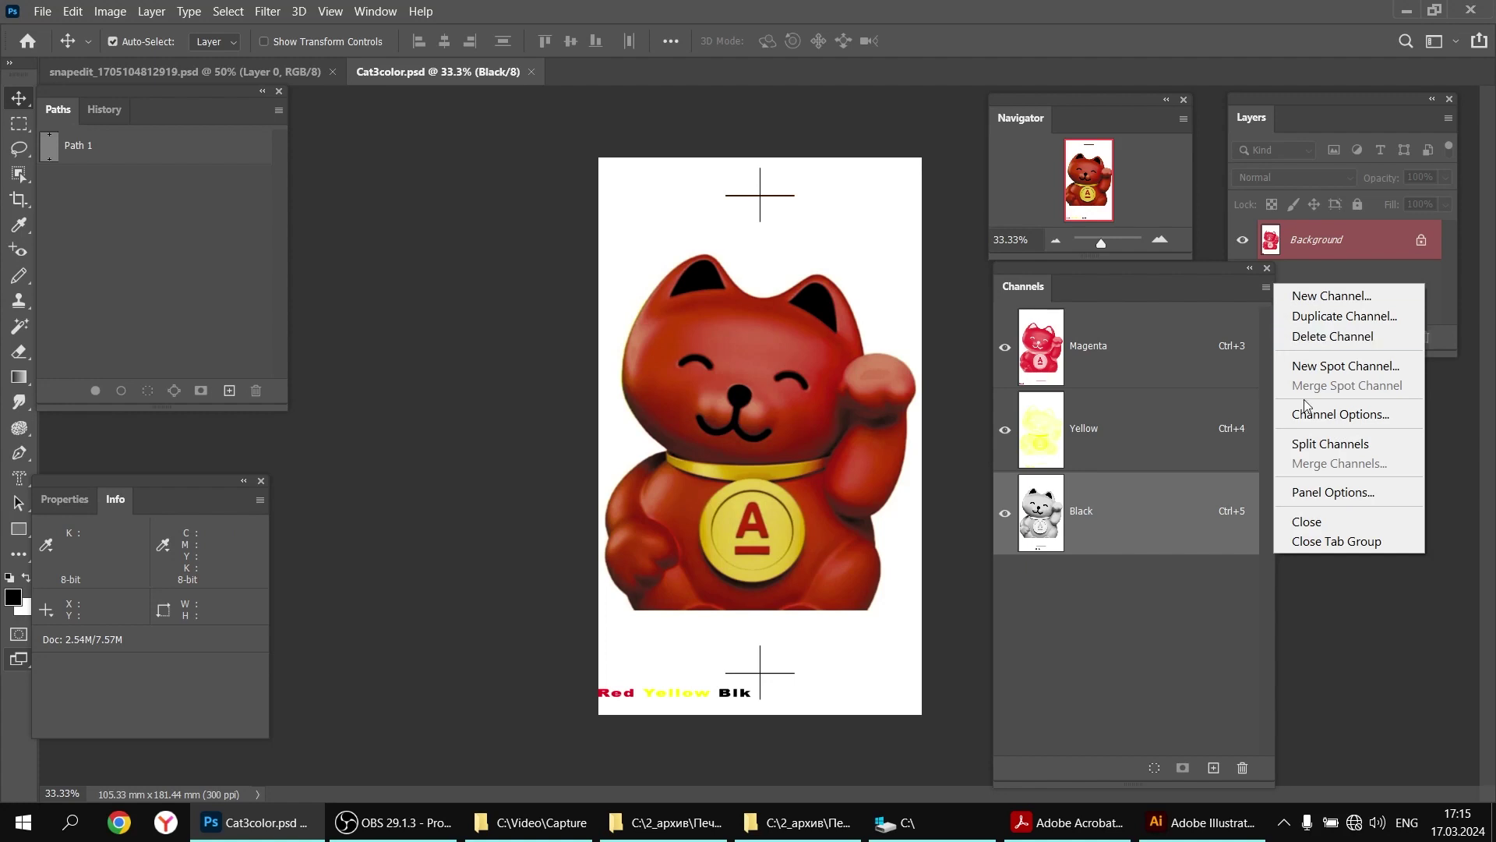
{"action": "left_click", "coordinate": [1313, 441]}
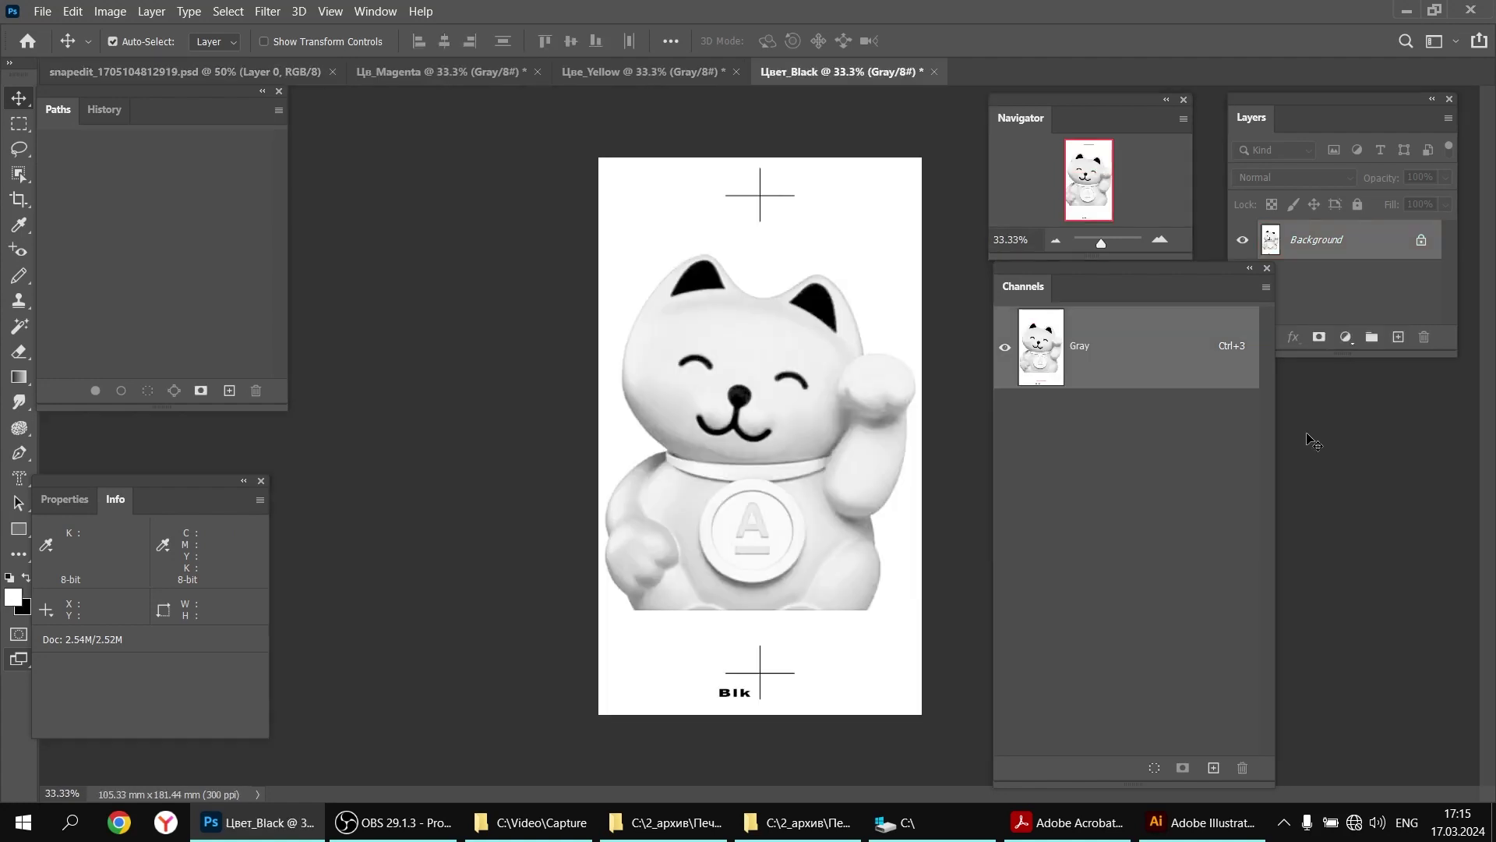
{"action": "left_click", "coordinate": [611, 73]}
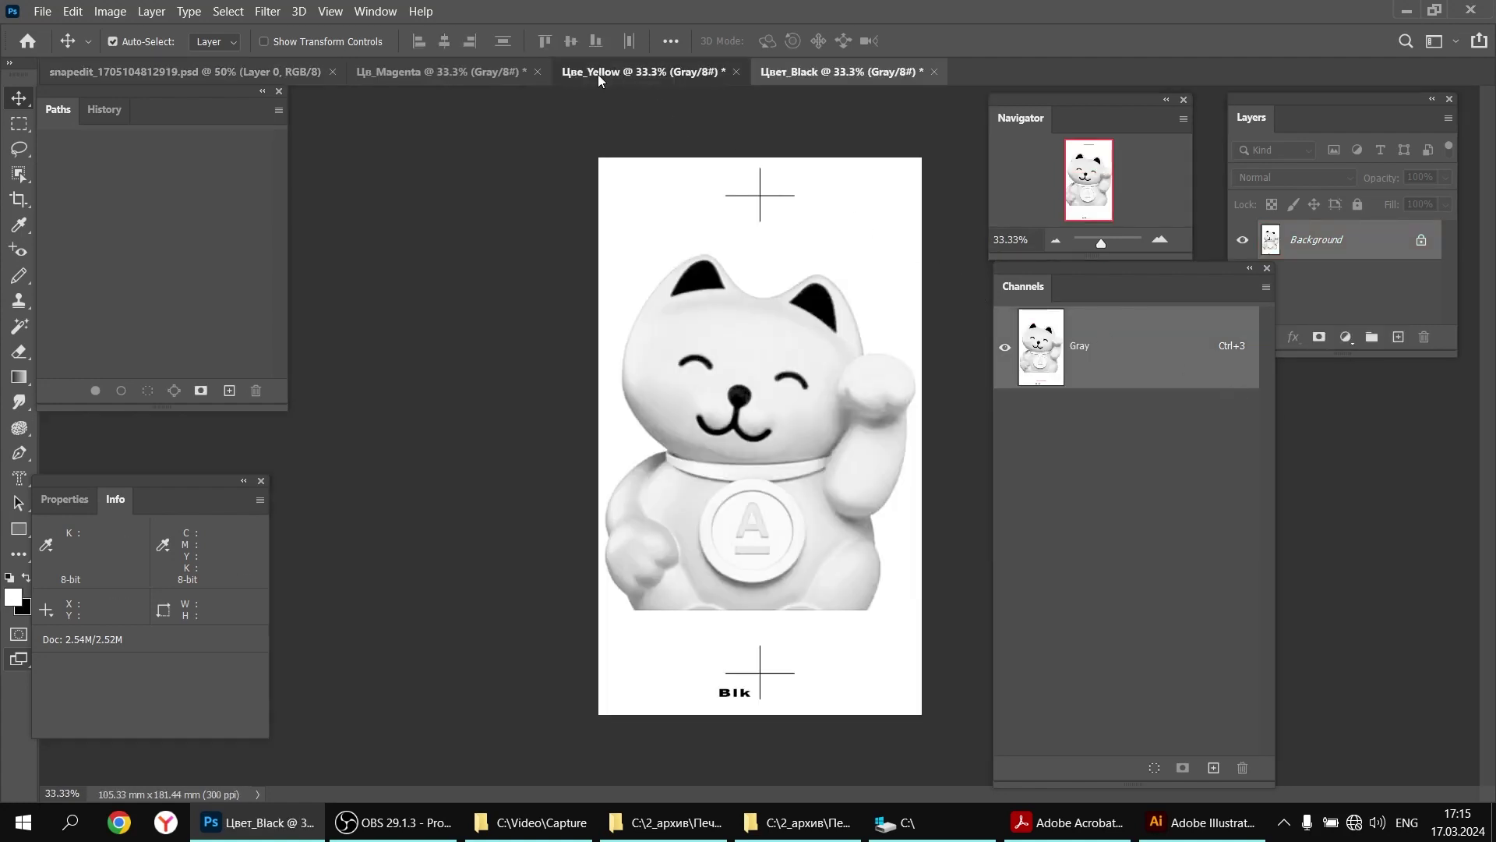
{"action": "left_click", "coordinate": [429, 77]}
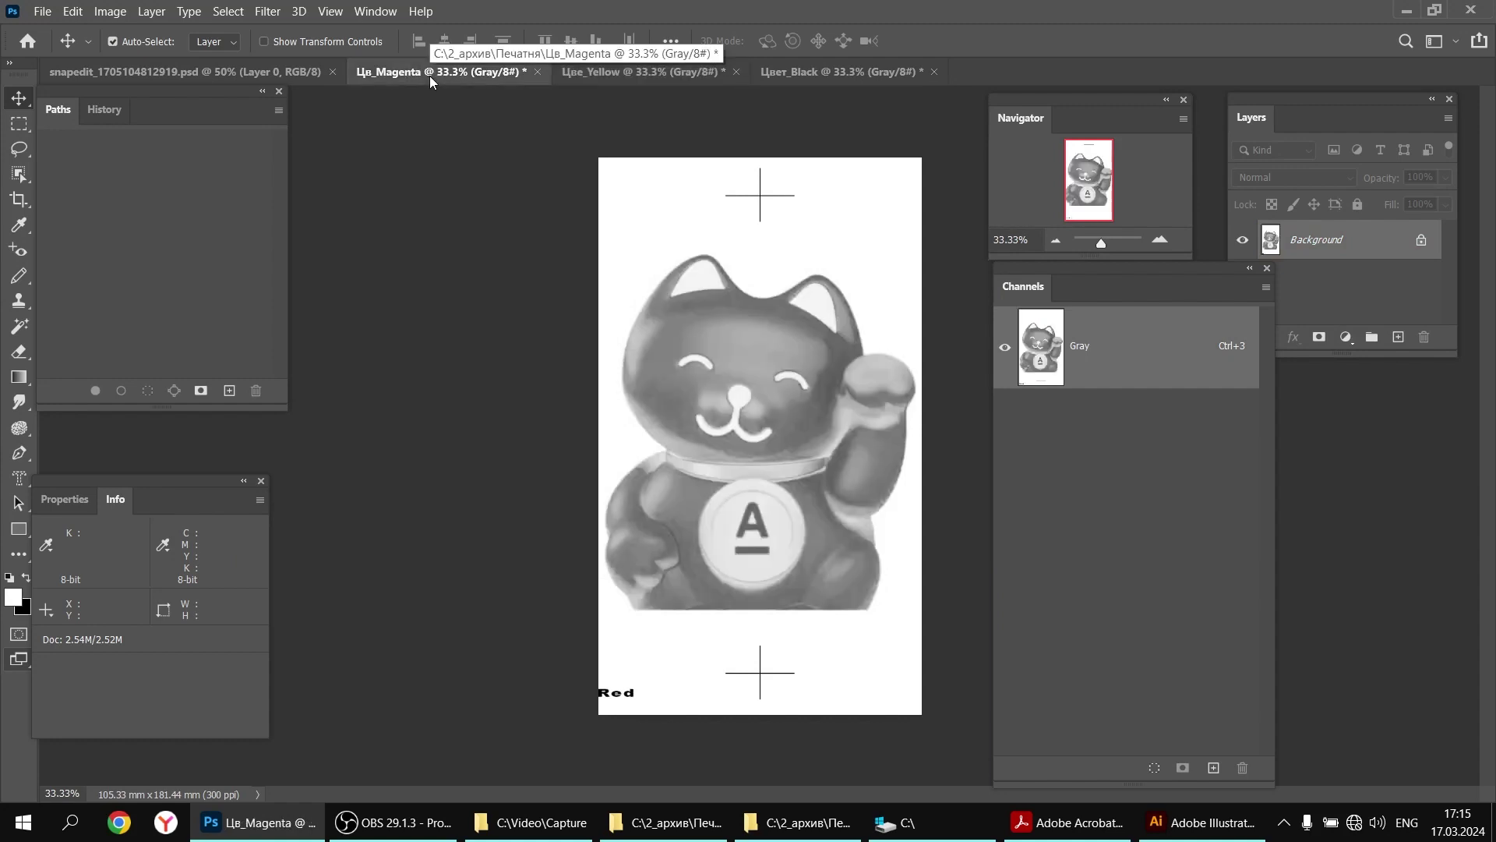
{"action": "left_click", "coordinate": [334, 73]}
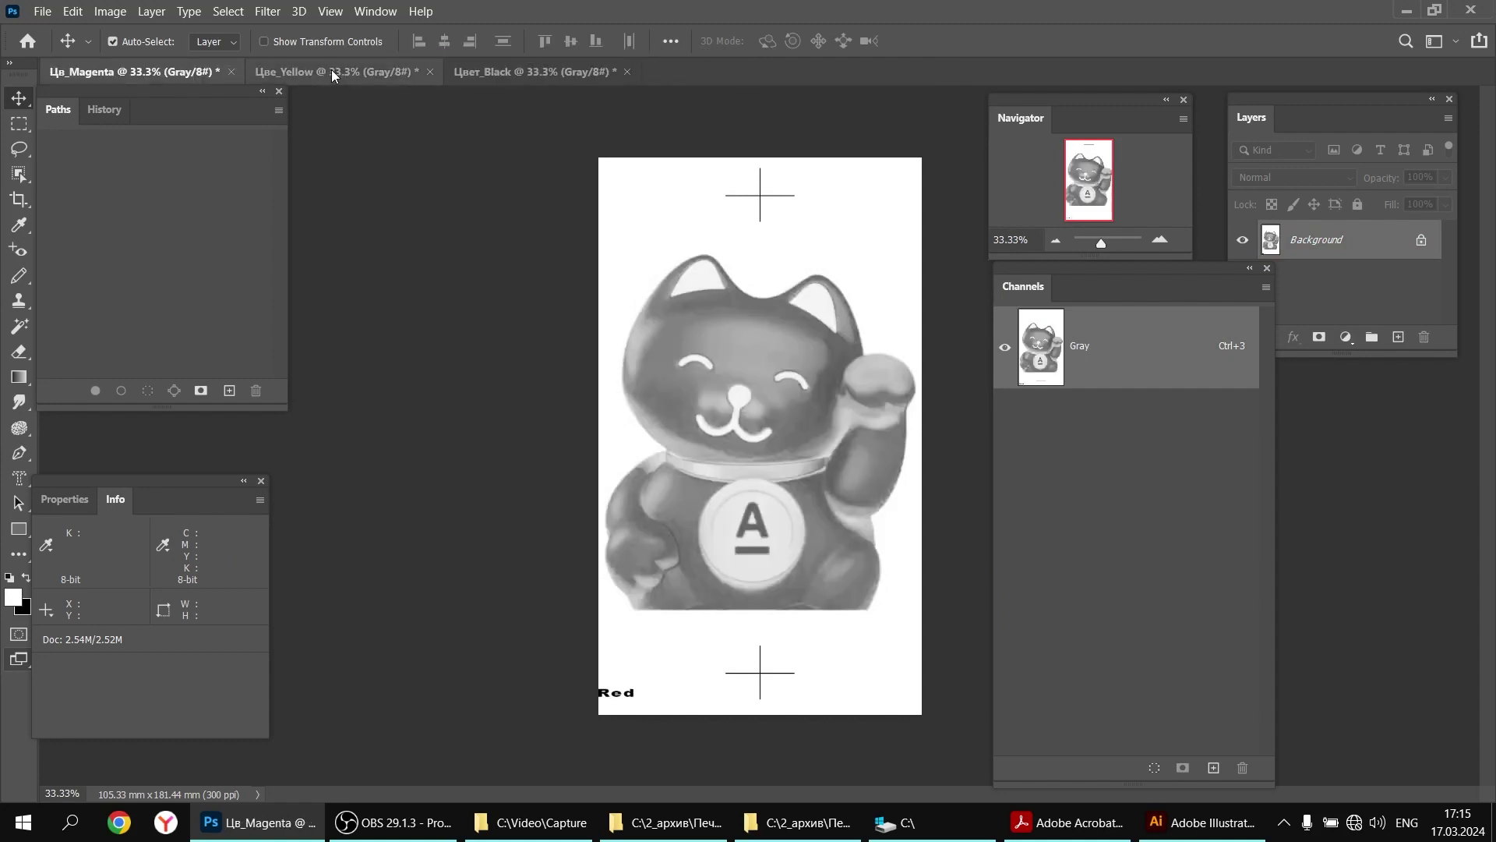
Arrange the Magenta, Yellow and Black documents in three columns side by side
{"action": "left_click", "coordinate": [376, 12]}
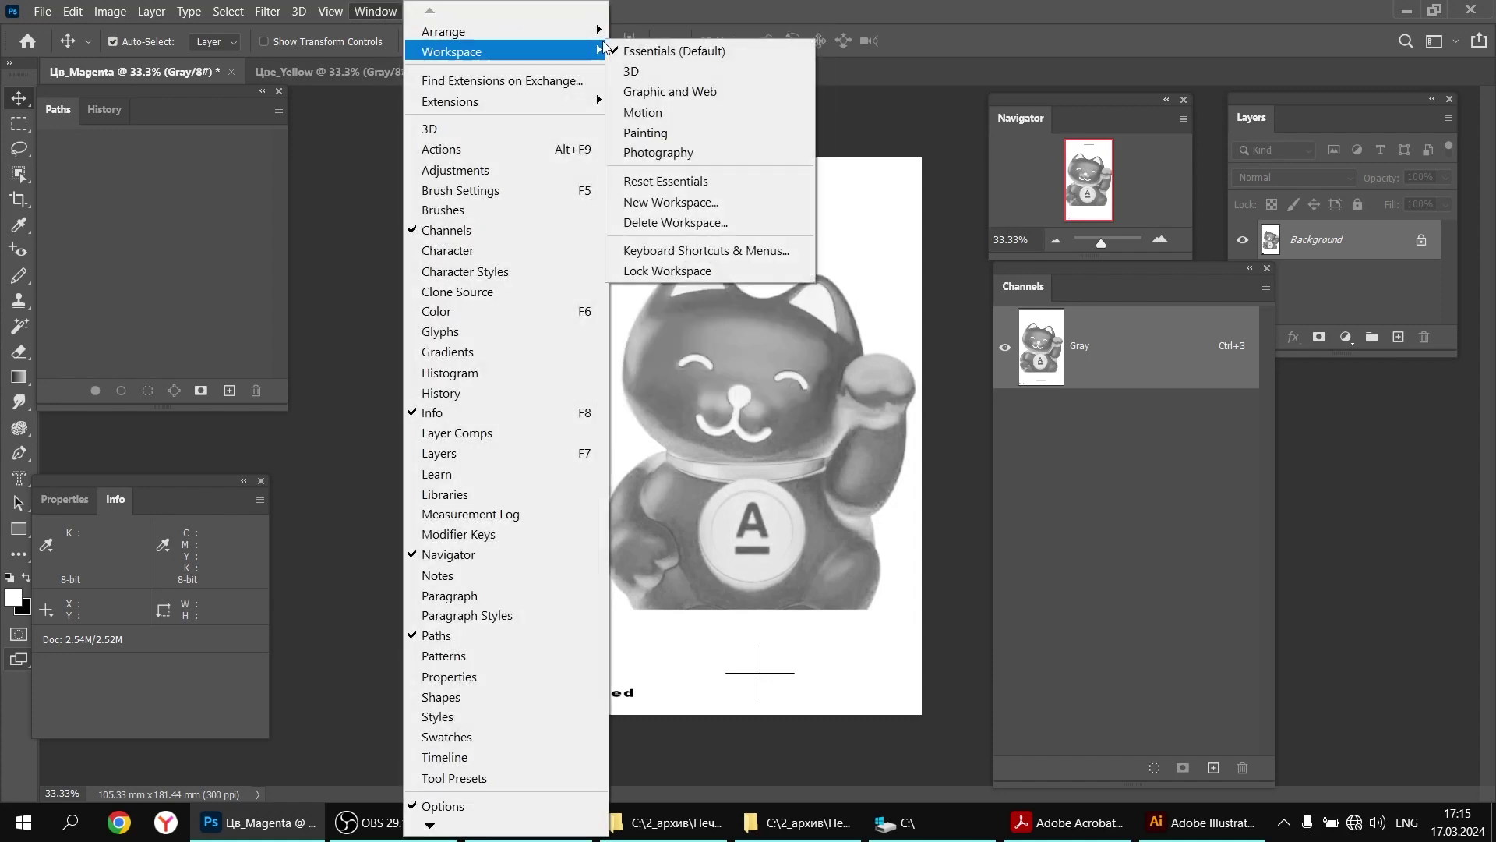
{"action": "mouse_move", "coordinate": [583, 33]}
{"action": "left_click", "coordinate": [658, 31]}
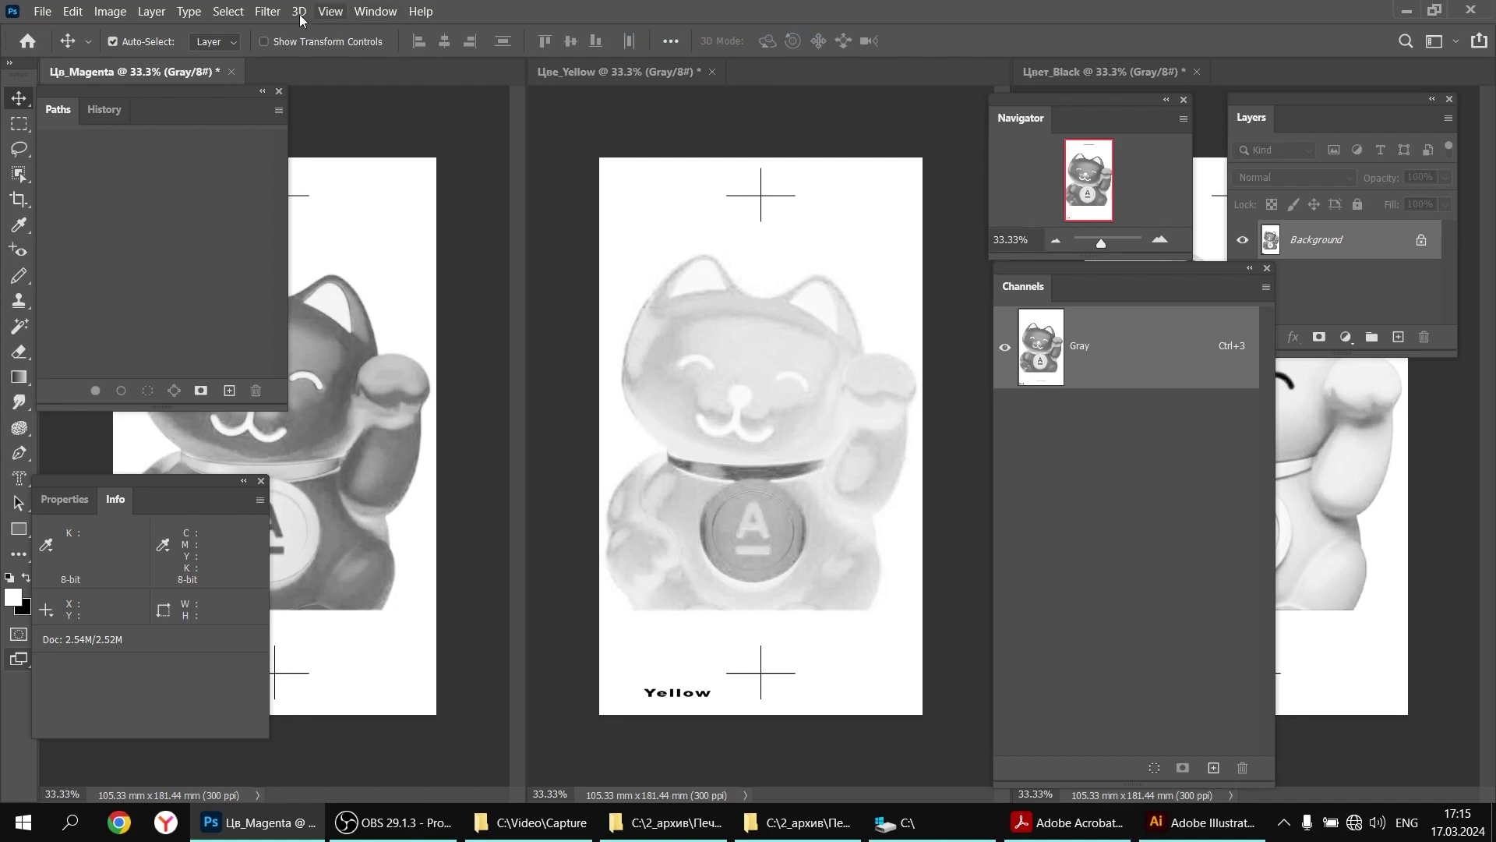
Uncover the three images by closing Paths, Info, Layers and Navigator, and shrink and move Channels toward the lower-right corner
{"action": "left_click", "coordinate": [279, 91]}
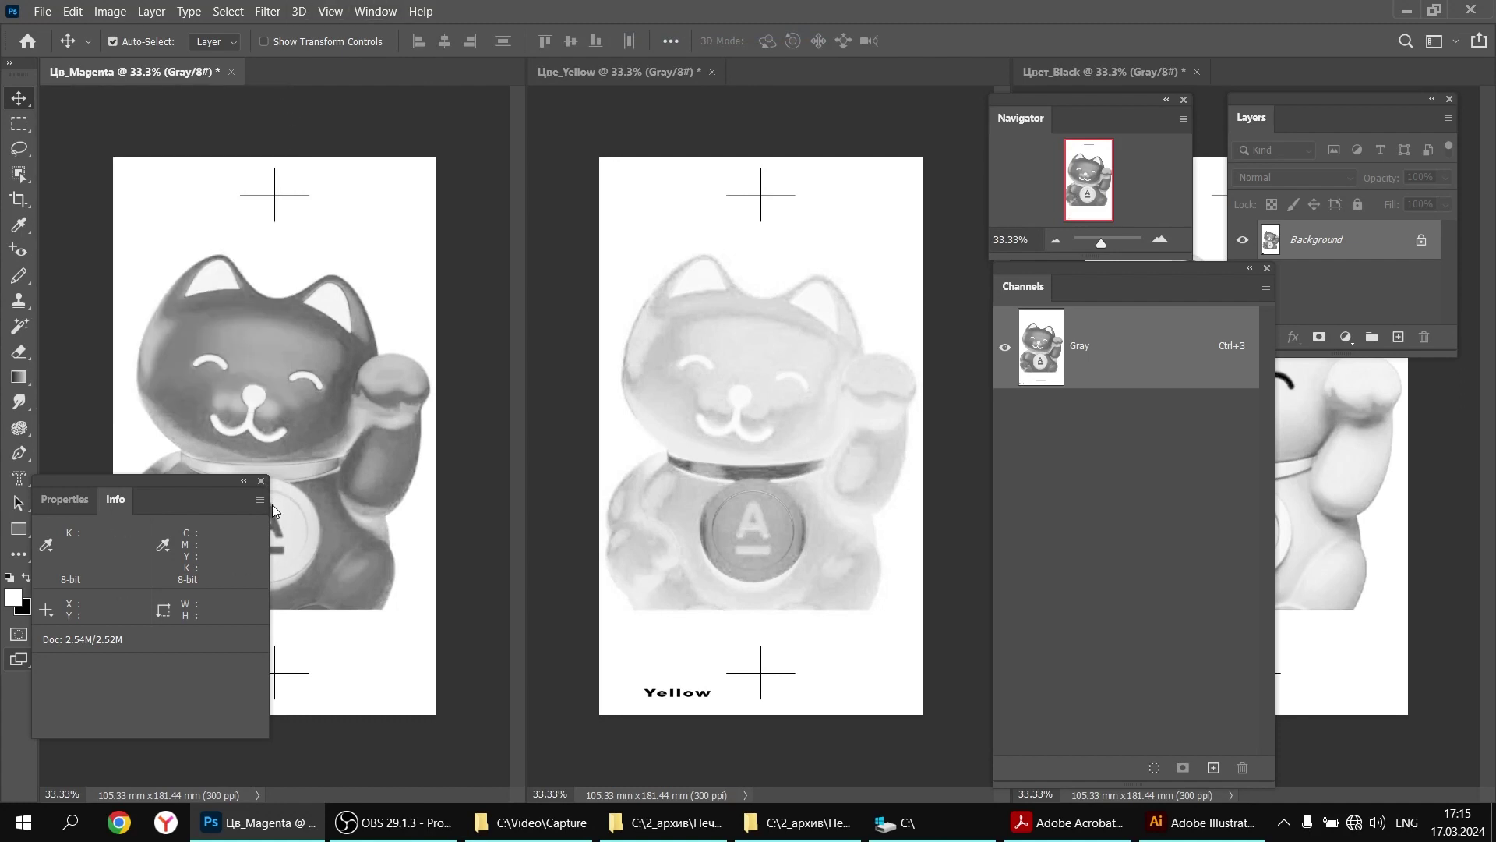
{"action": "left_click", "coordinate": [262, 480]}
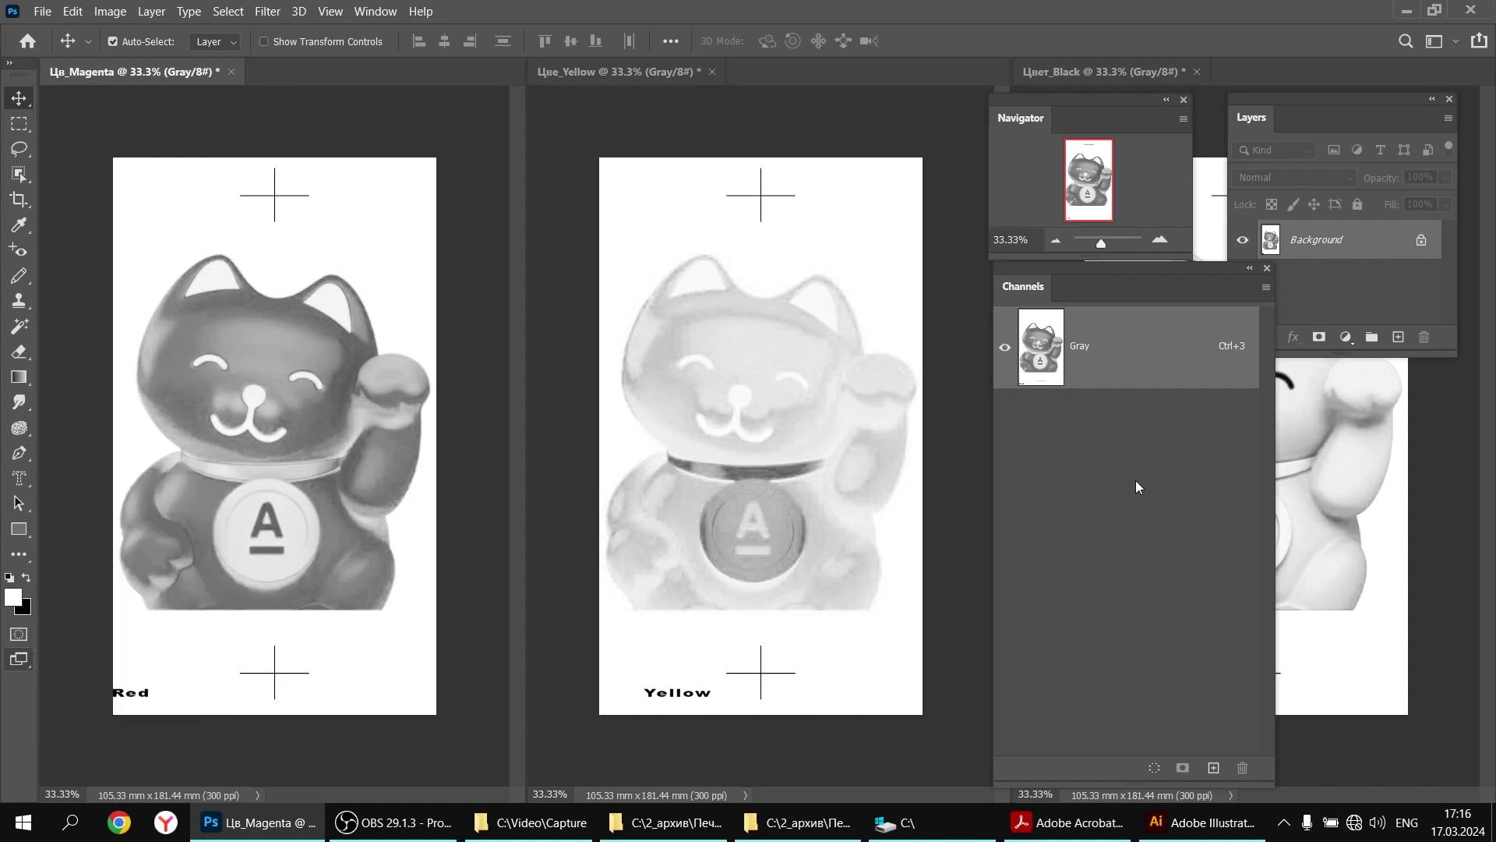
{"action": "left_click_drag", "start_coordinate": [1150, 264], "coordinate": [1392, 408]}
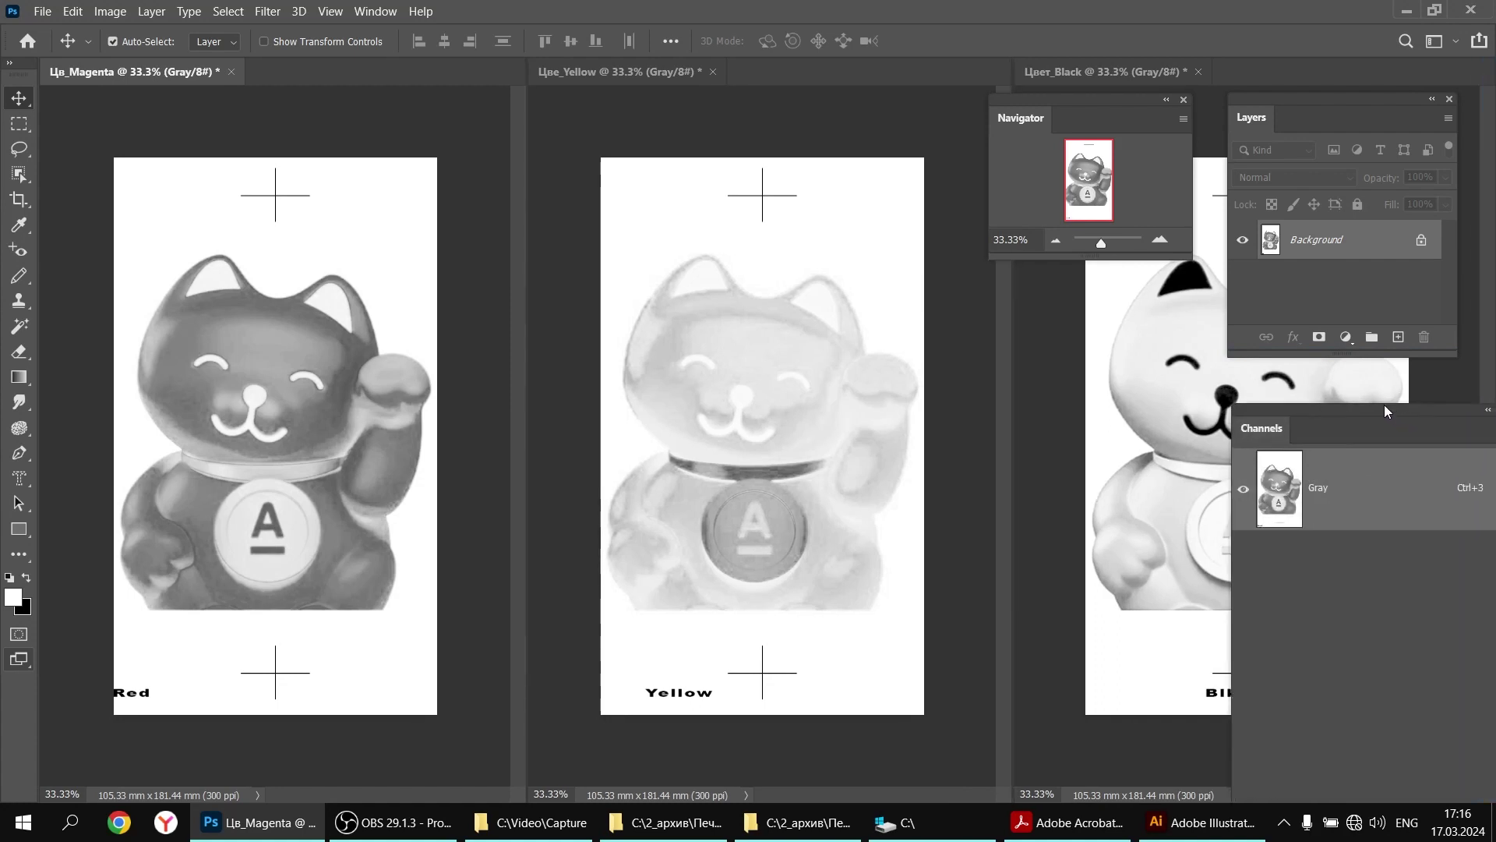
{"action": "left_click", "coordinate": [1450, 99]}
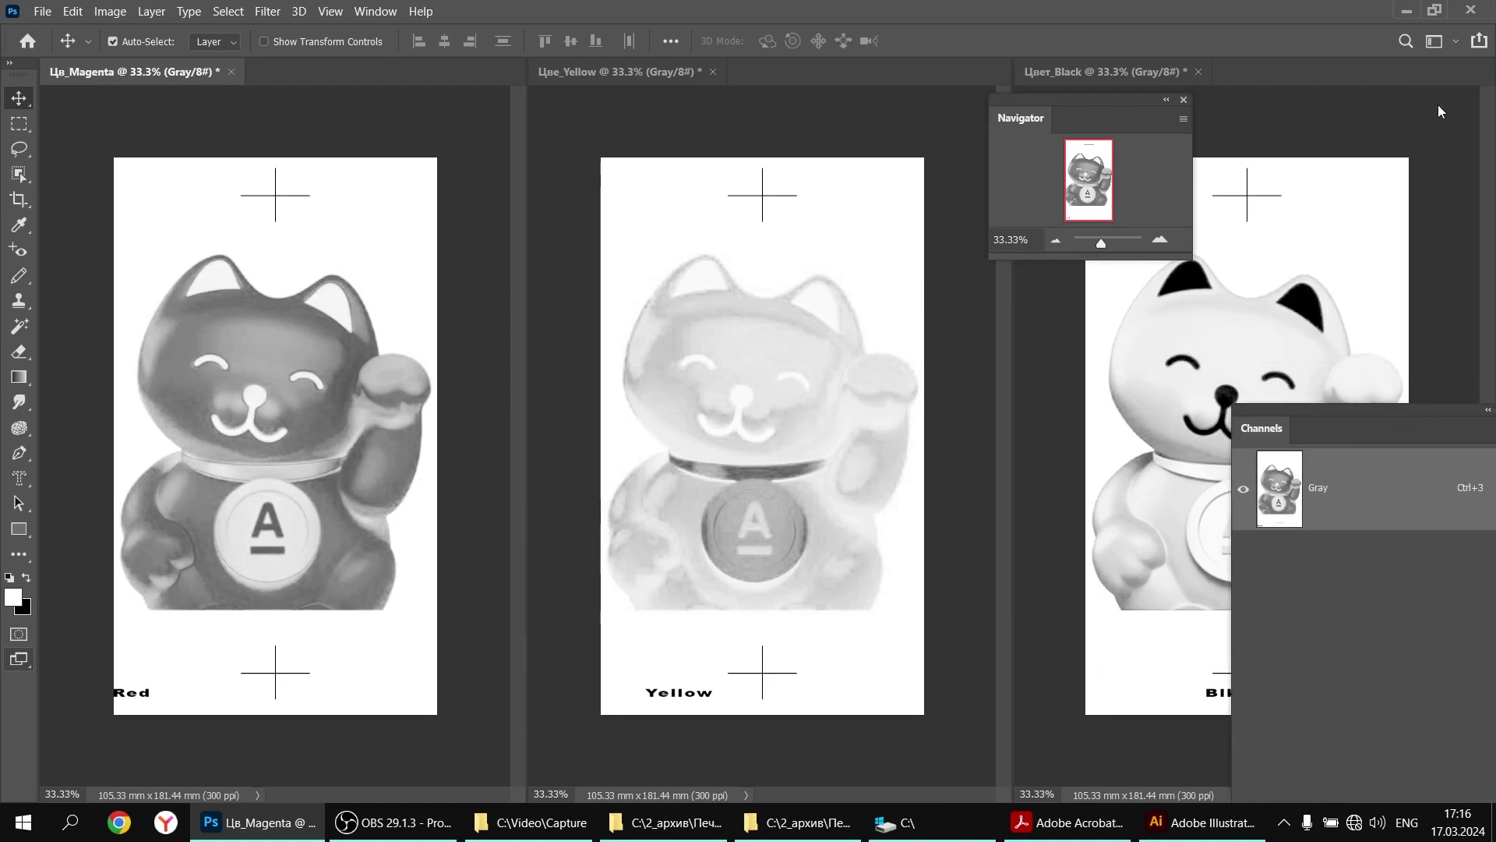
{"action": "left_click", "coordinate": [1183, 98]}
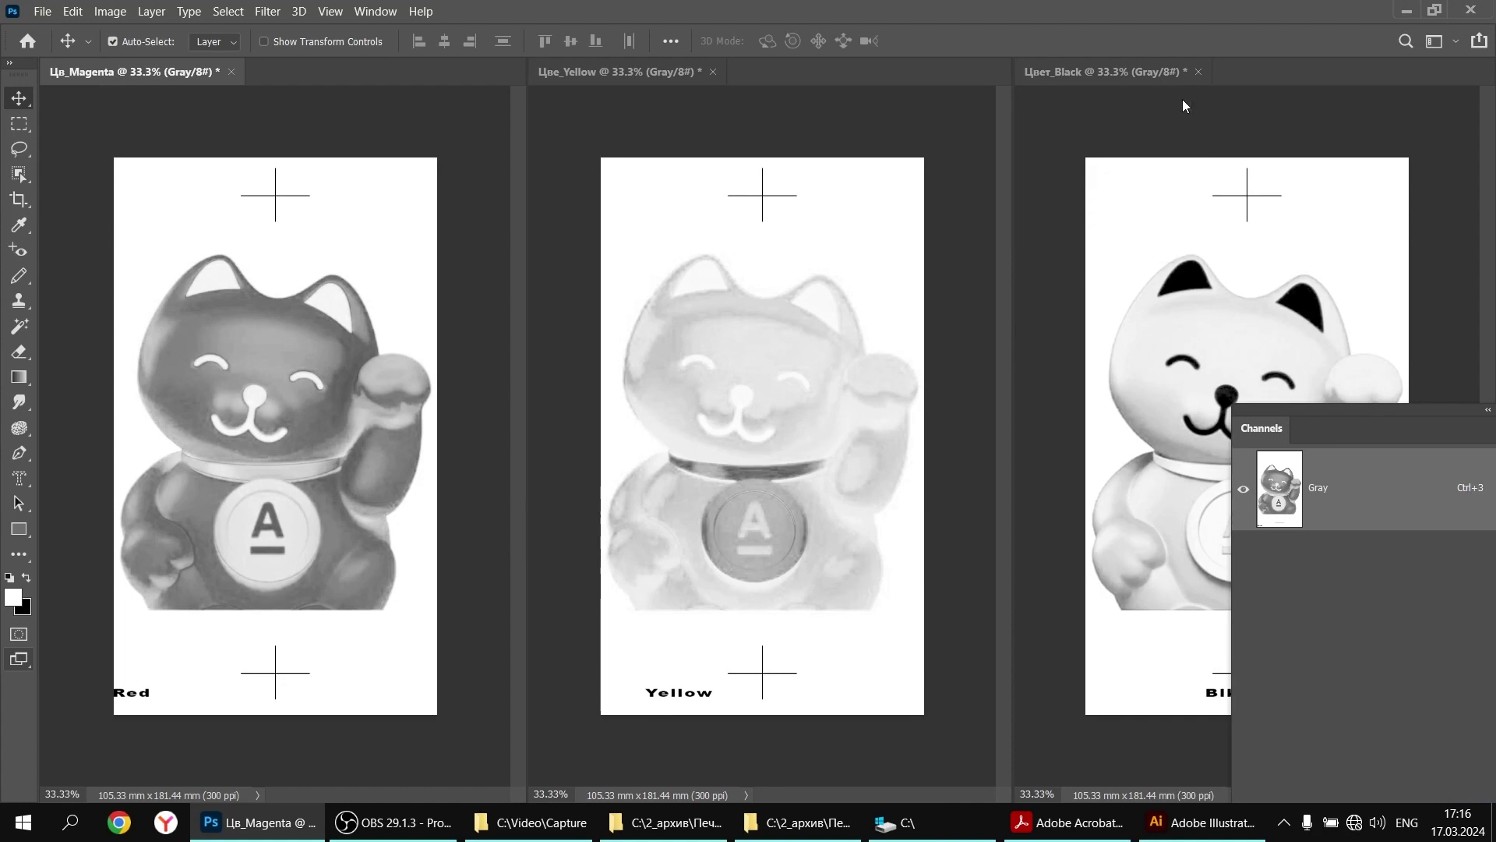
{"action": "left_click_drag", "start_coordinate": [1413, 400], "coordinate": [1338, 252]}
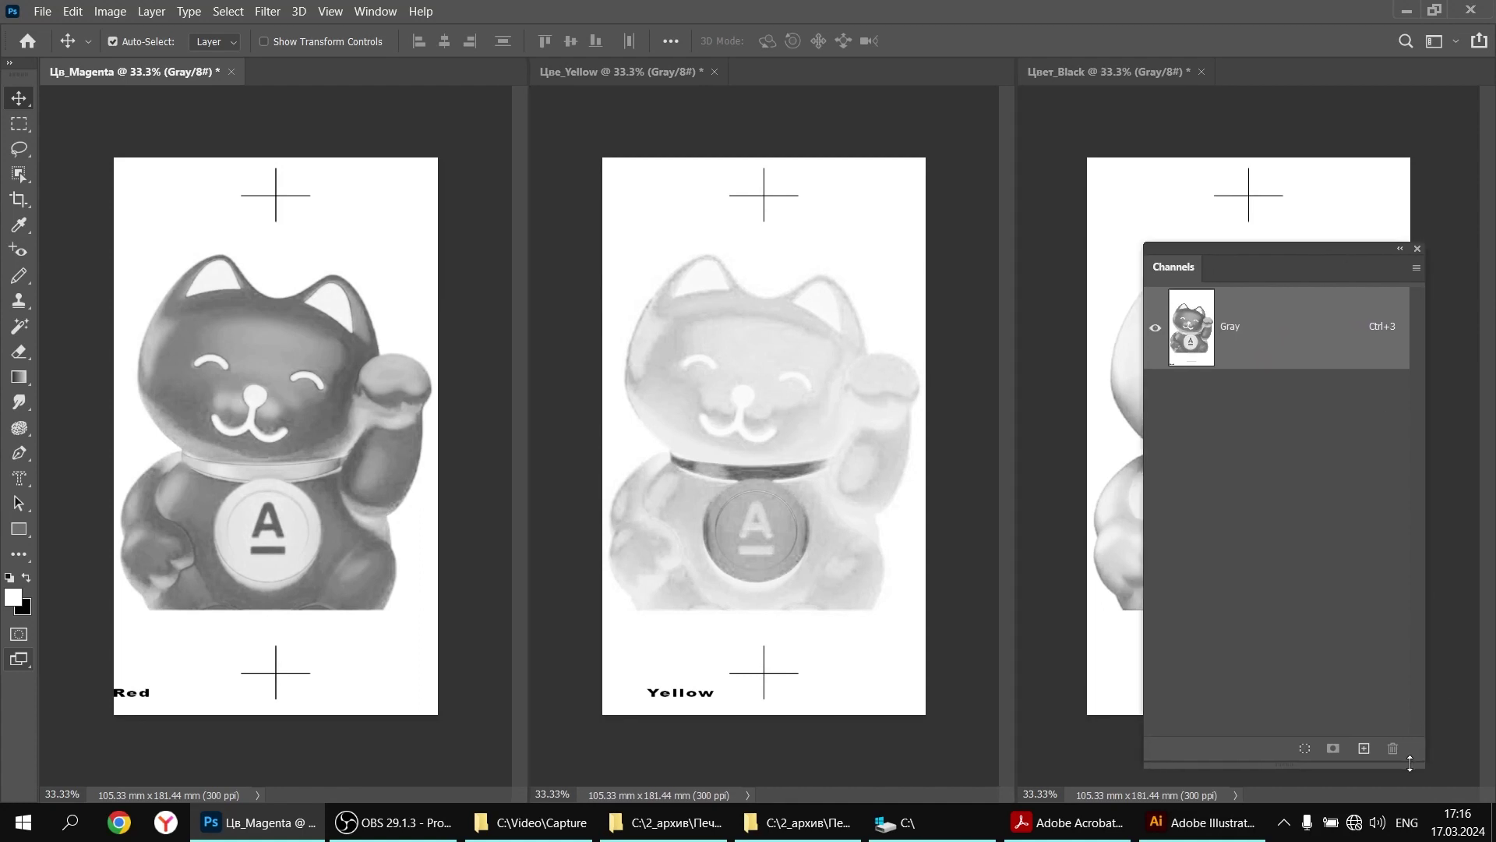
{"action": "left_click_drag", "start_coordinate": [1407, 766], "coordinate": [1403, 637]}
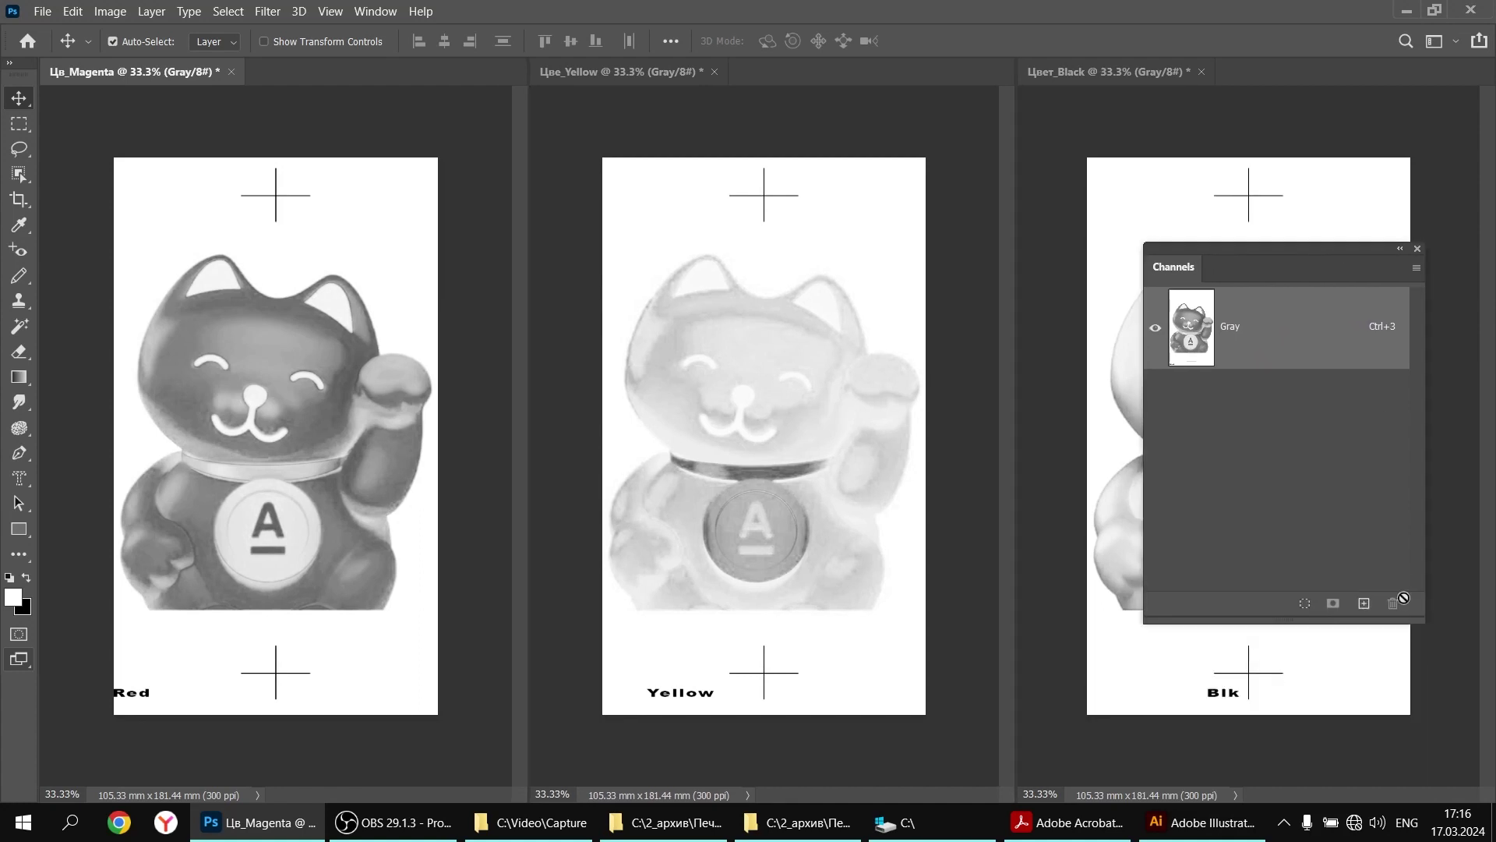
{"action": "left_click_drag", "start_coordinate": [1316, 260], "coordinate": [1399, 456]}
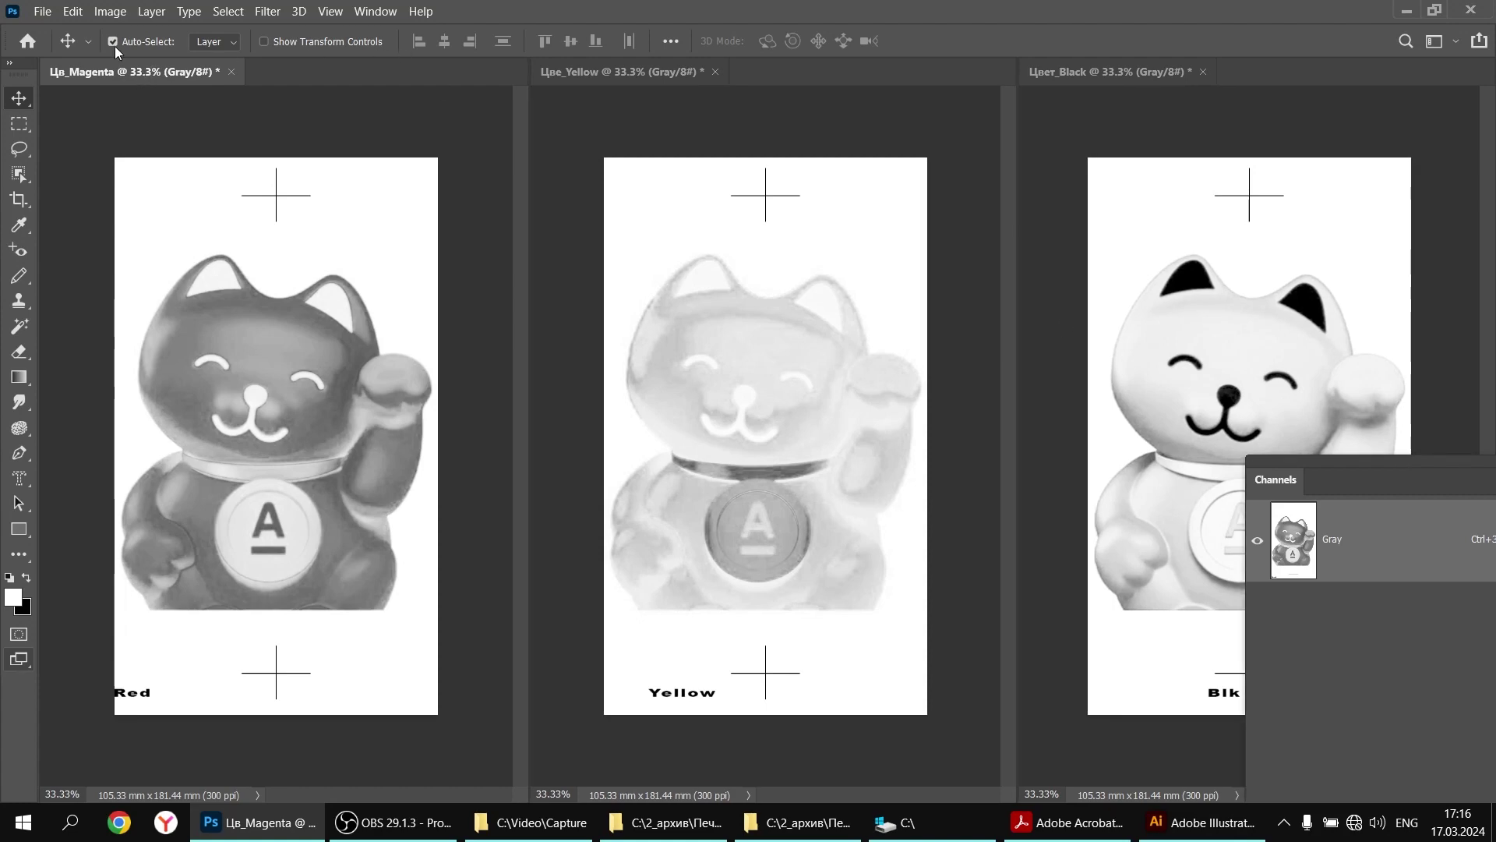
Convert the Magenta document to a 600 pixels/inch bitmap with a Diamond halftone screen at 70 lines/inch and 15 degrees
{"action": "left_click", "coordinate": [110, 11]}
{"action": "mouse_move", "coordinate": [131, 31]}
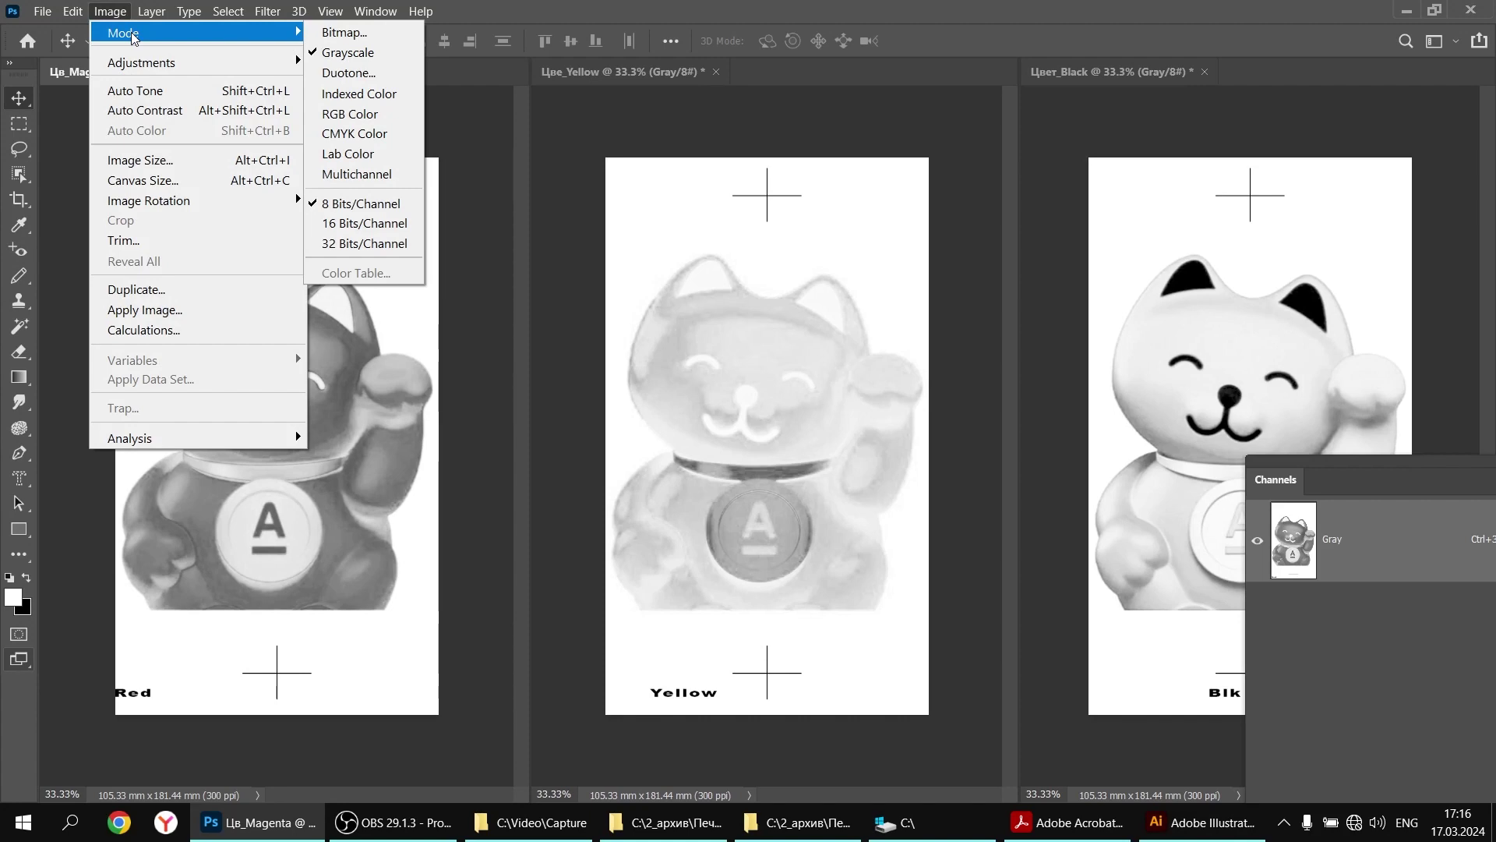
{"action": "left_click", "coordinate": [355, 33]}
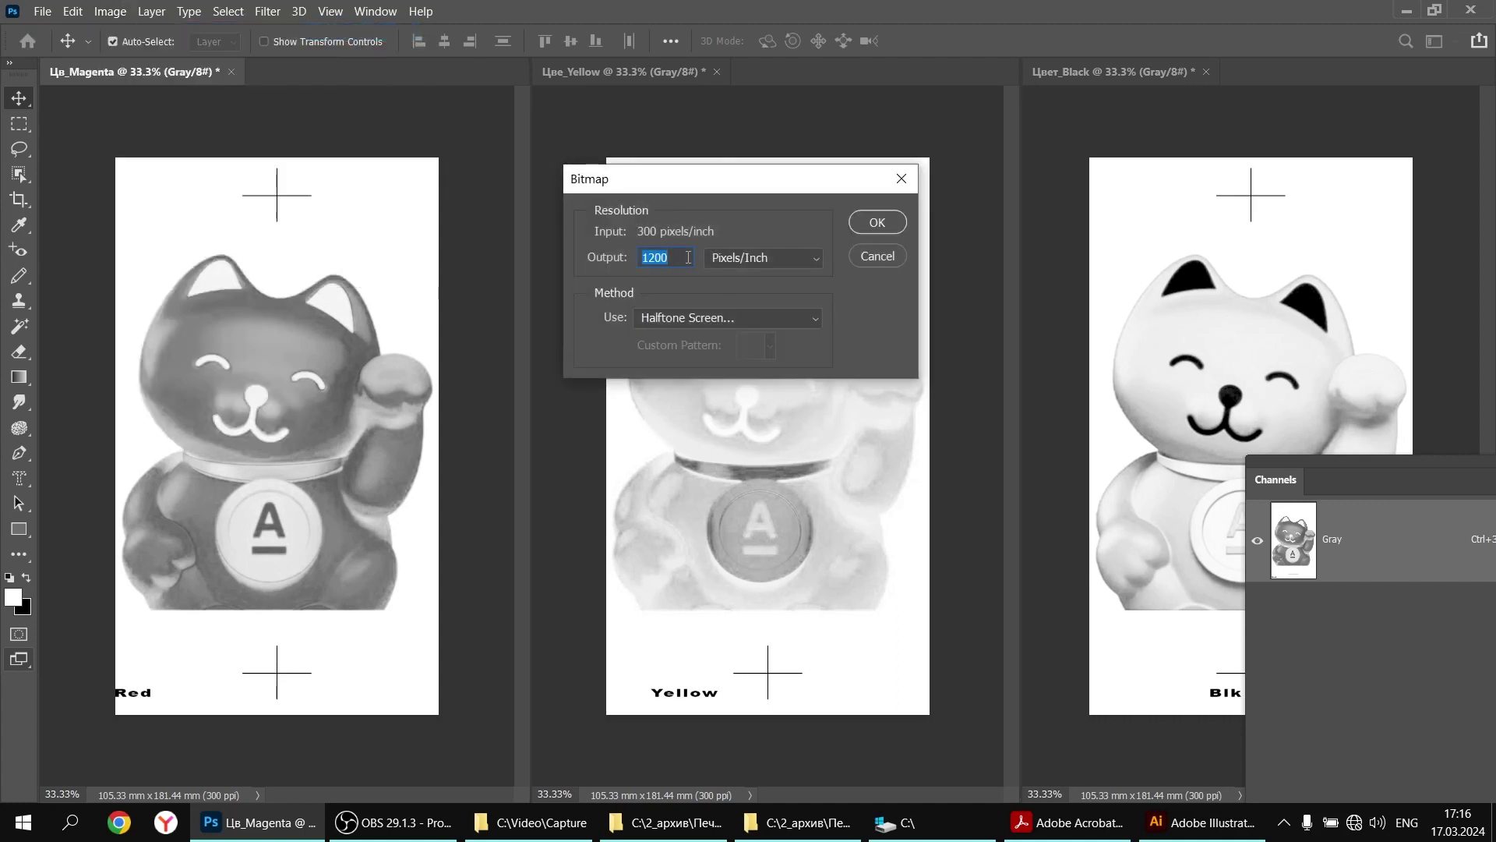
{"action": "type", "text": "600"}
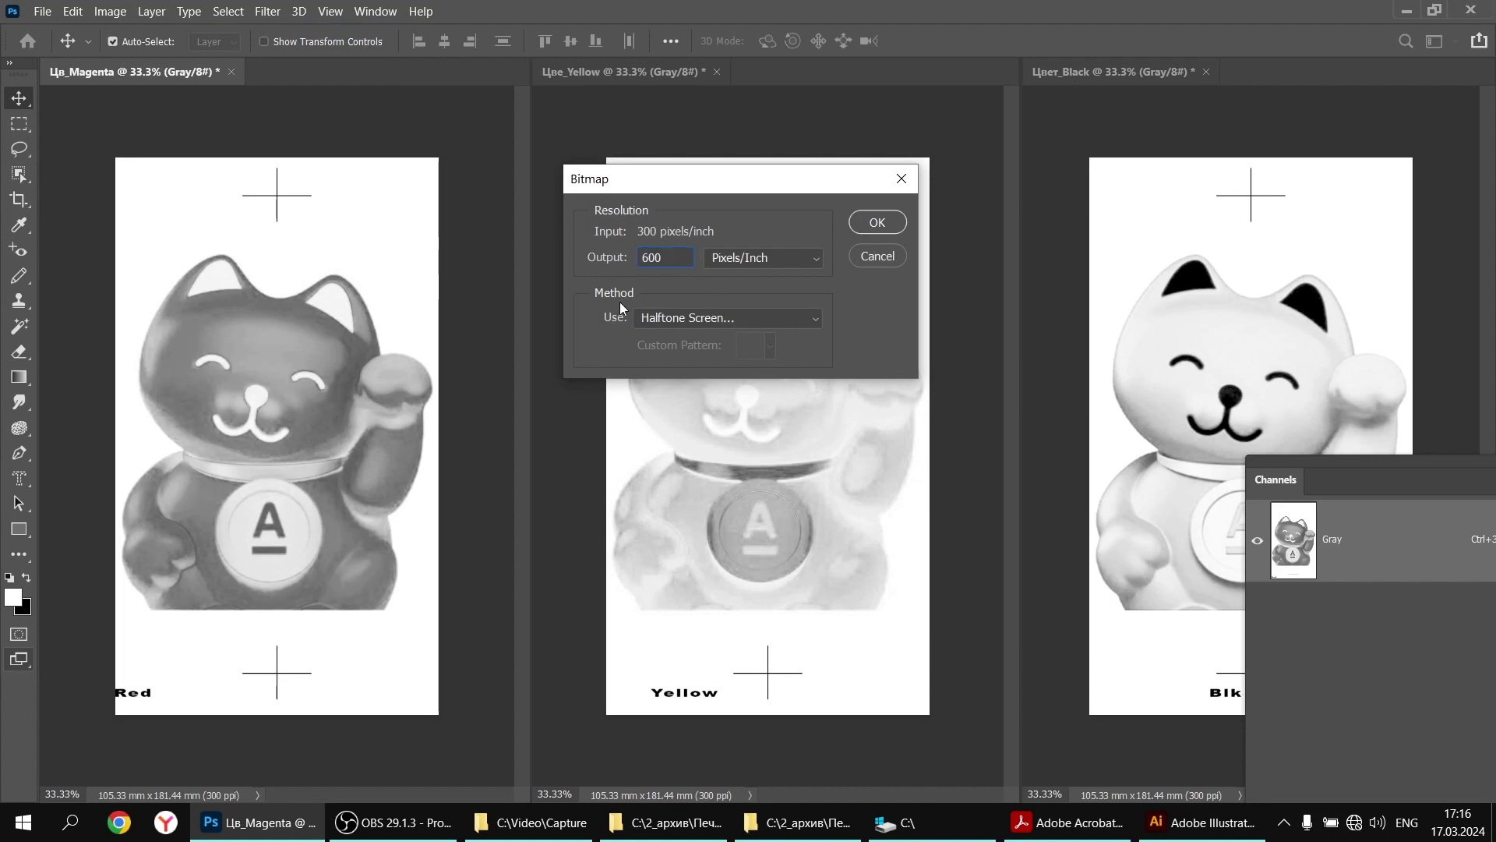
{"action": "left_click", "coordinate": [878, 226]}
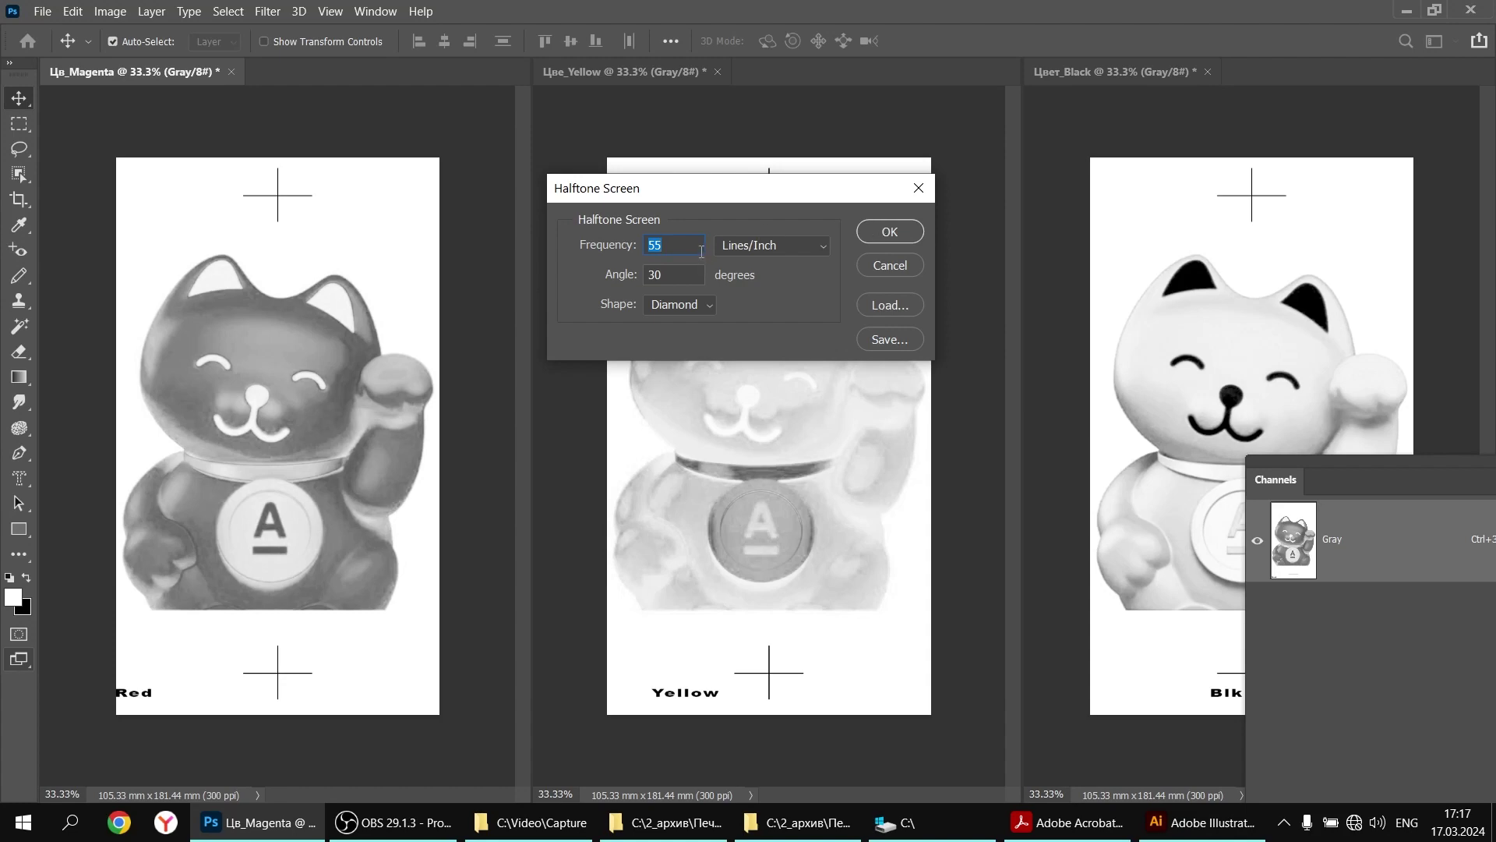
{"action": "type", "text": "70"}
{"action": "left_click", "coordinate": [680, 274]}
{"action": "type", "text": "15"}
{"action": "left_click", "coordinate": [888, 232]}
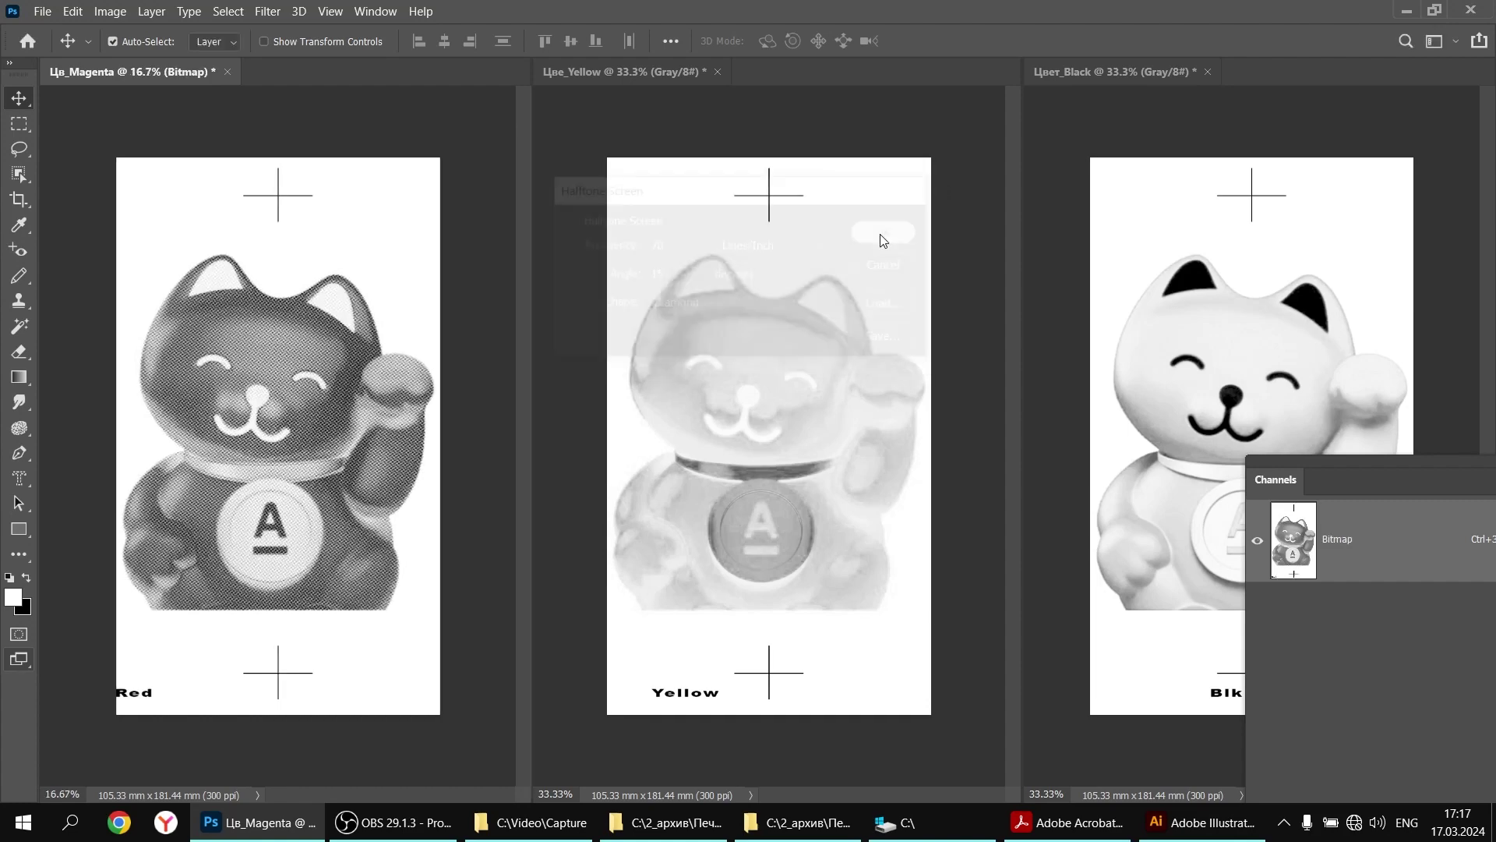
Convert the Yellow document to a 600 pixels/inch bitmap with a Diamond halftone screen at 70 lines/inch and 45 degrees
{"action": "left_click", "coordinate": [653, 72]}
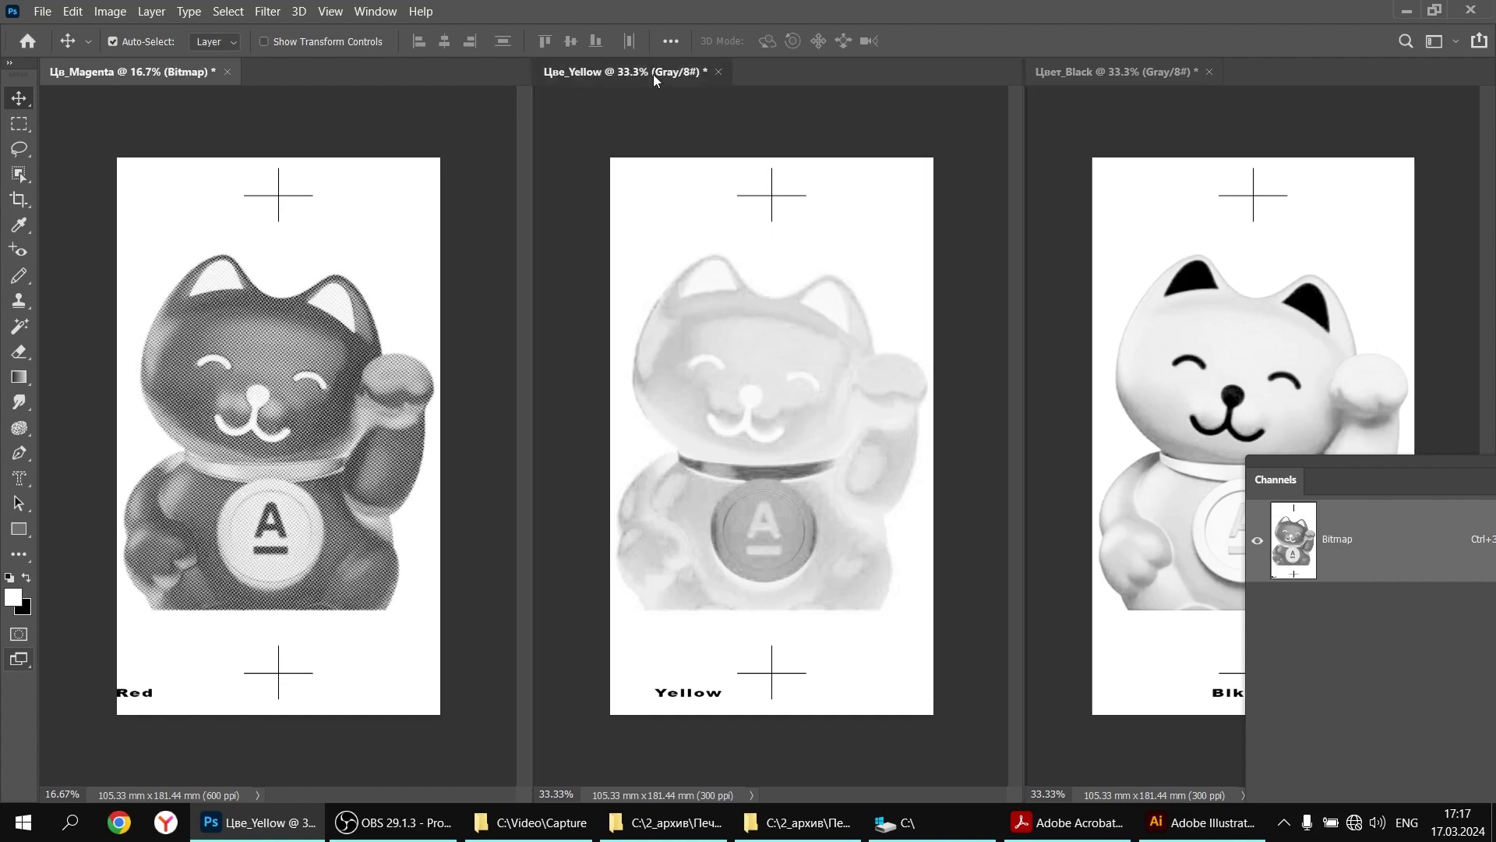
{"action": "left_click", "coordinate": [109, 12]}
{"action": "mouse_move", "coordinate": [237, 32]}
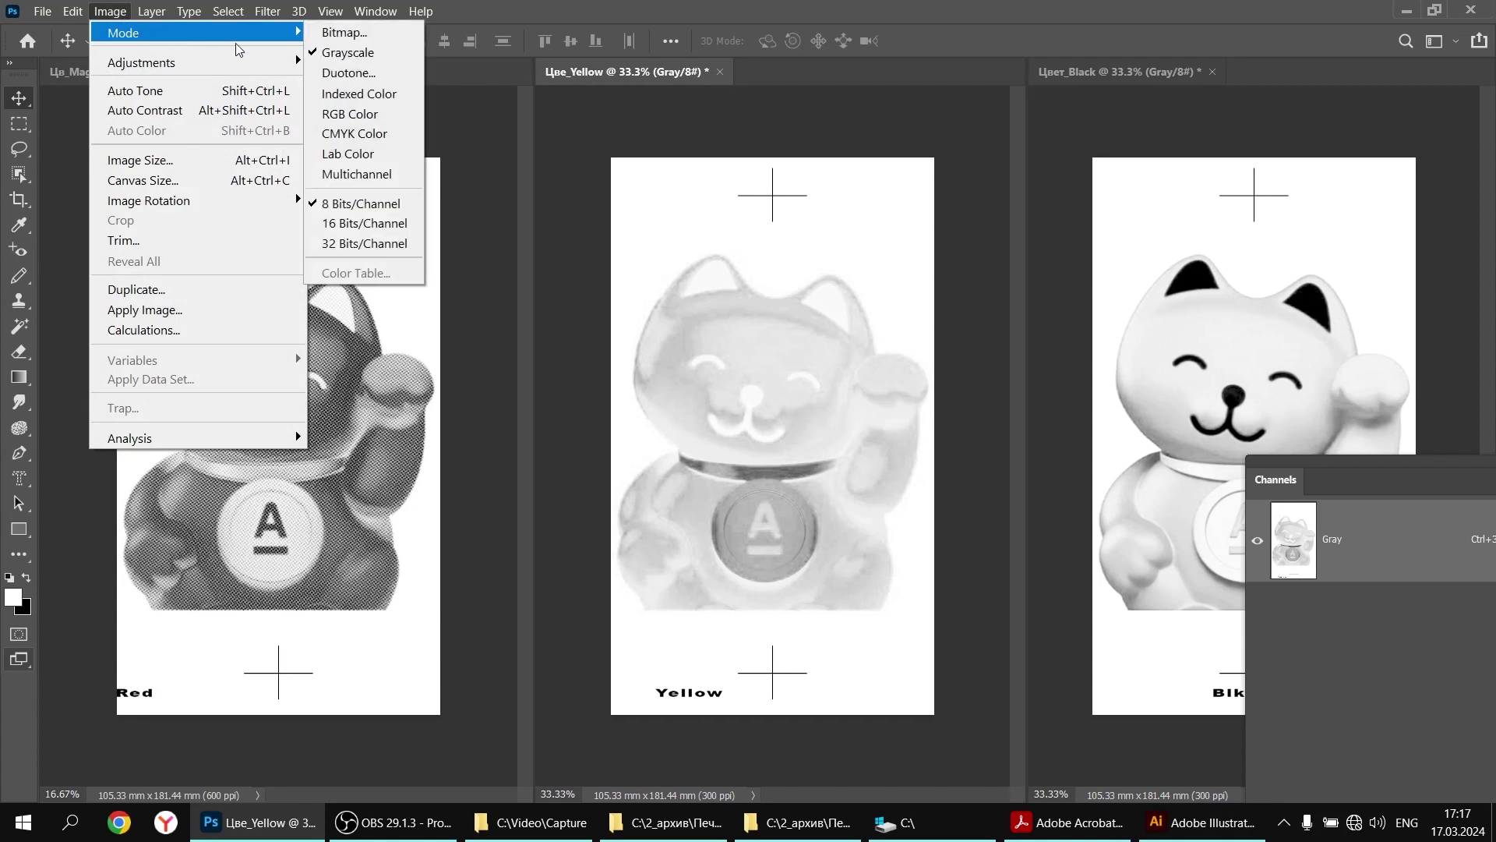
{"action": "left_click", "coordinate": [344, 32]}
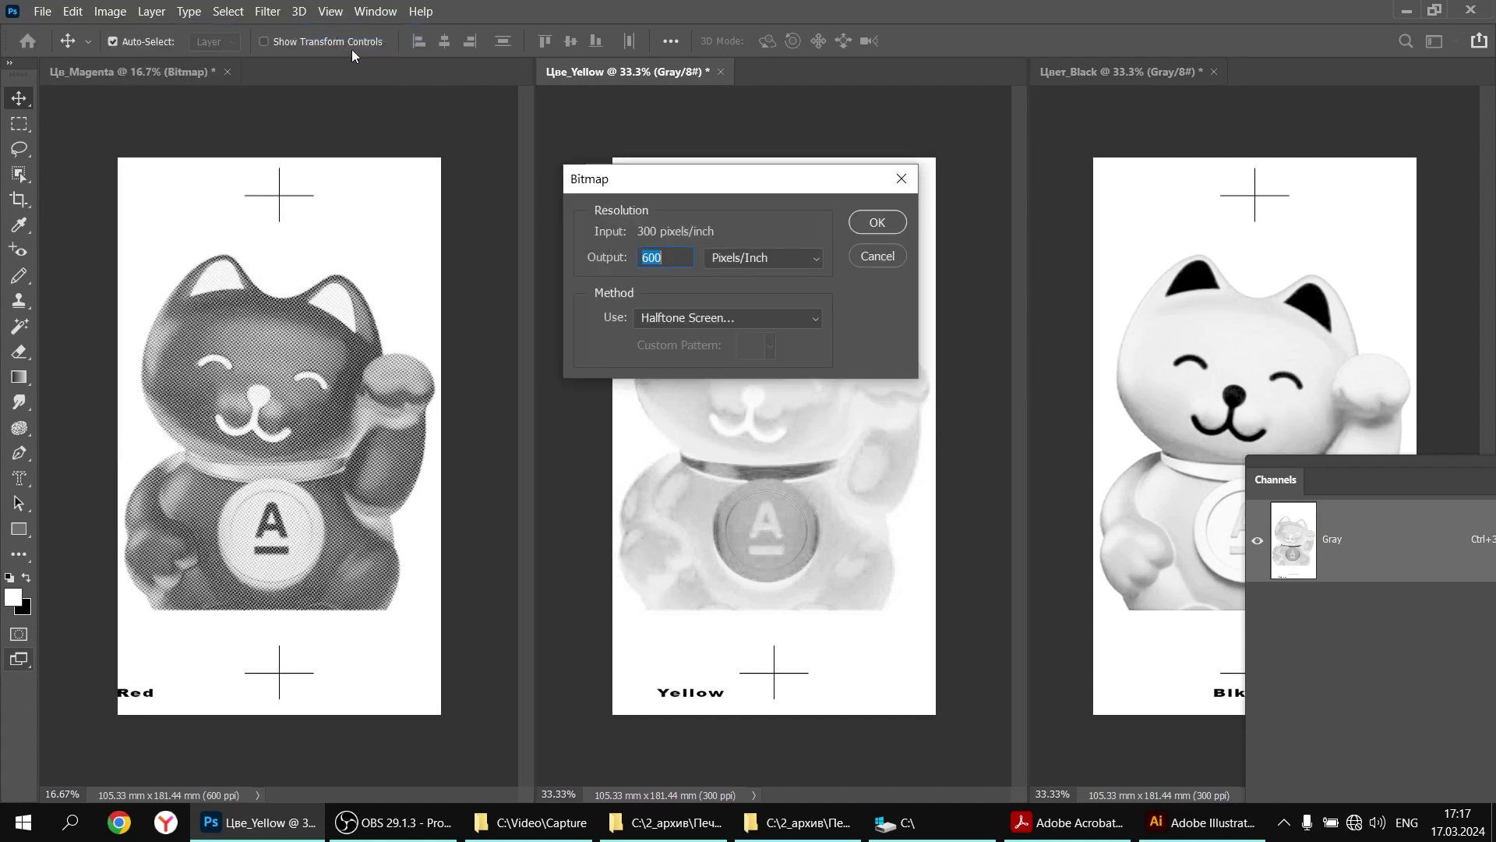
{"action": "left_click", "coordinate": [885, 228]}
{"action": "key", "text": "Tab"}
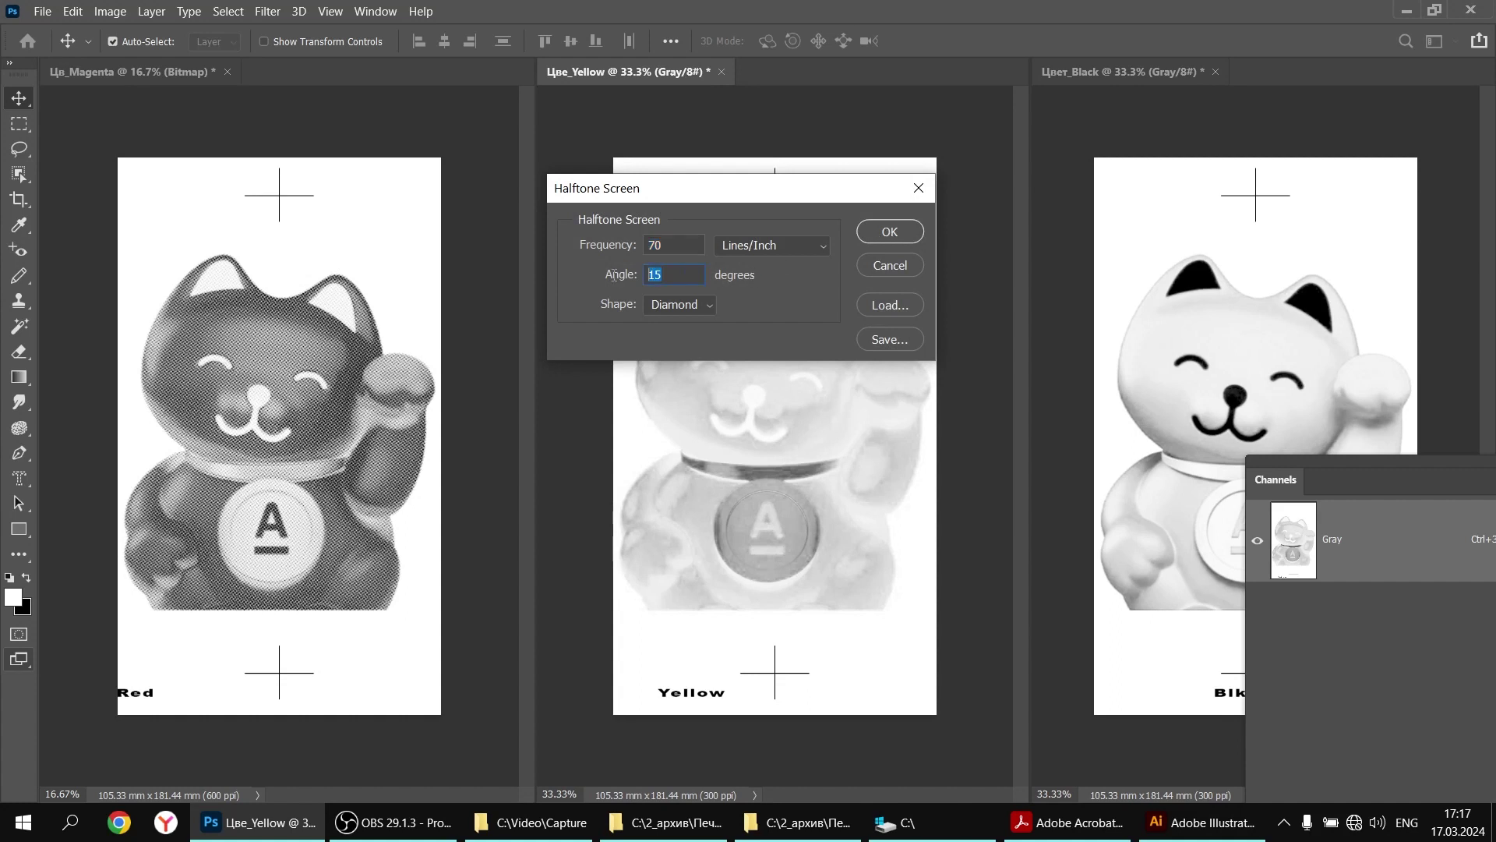
{"action": "type", "text": "45"}
{"action": "left_click", "coordinate": [888, 231]}
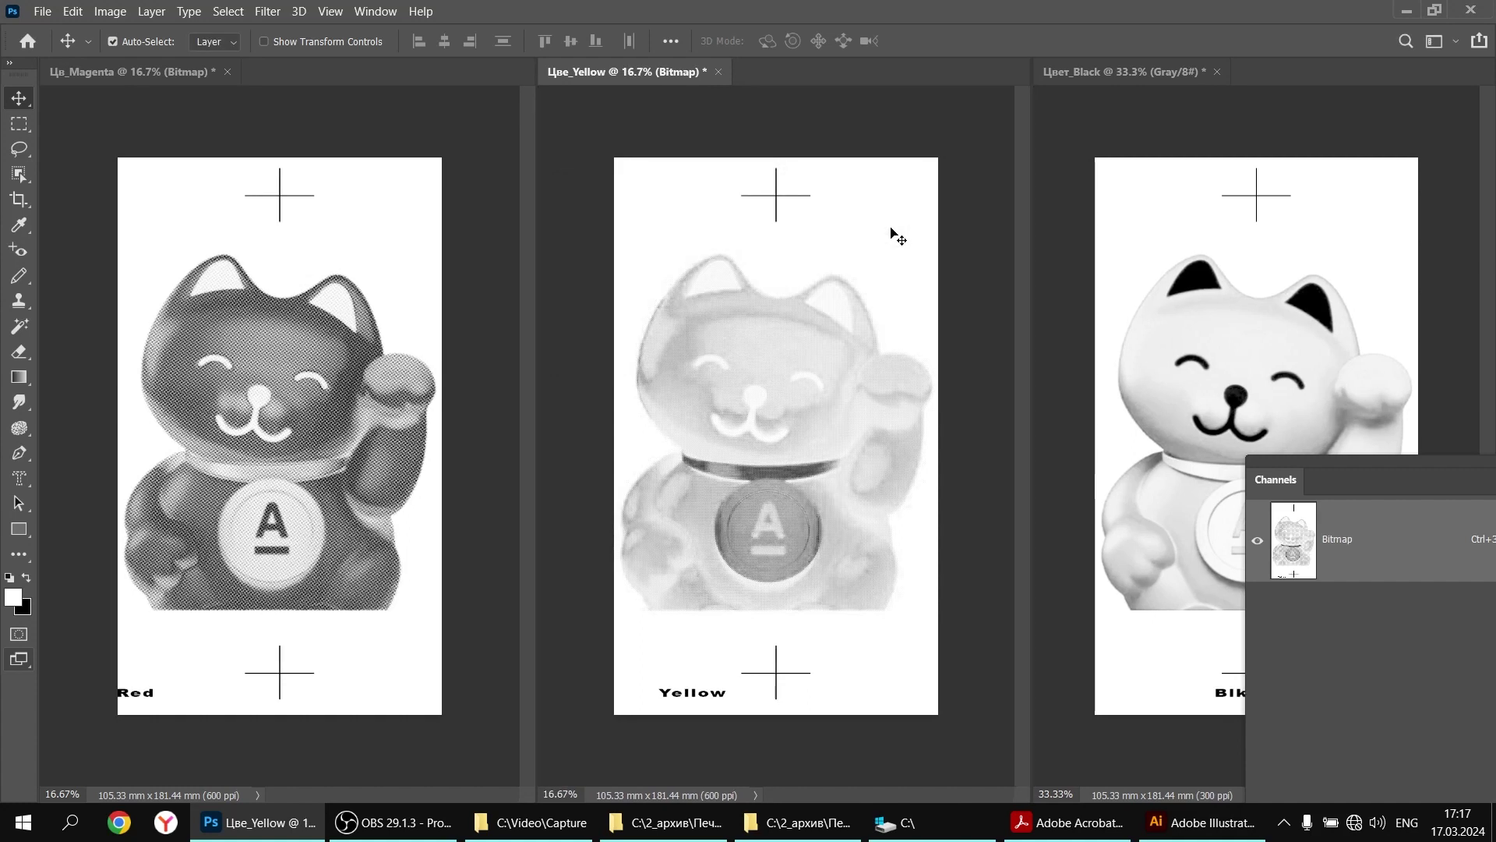
Convert the Black document to a 600 pixels/inch bitmap with a Diamond halftone screen at 70 lines/inch and 75 degrees
{"action": "left_click", "coordinate": [1159, 81]}
{"action": "left_click", "coordinate": [110, 11]}
{"action": "mouse_move", "coordinate": [123, 31]}
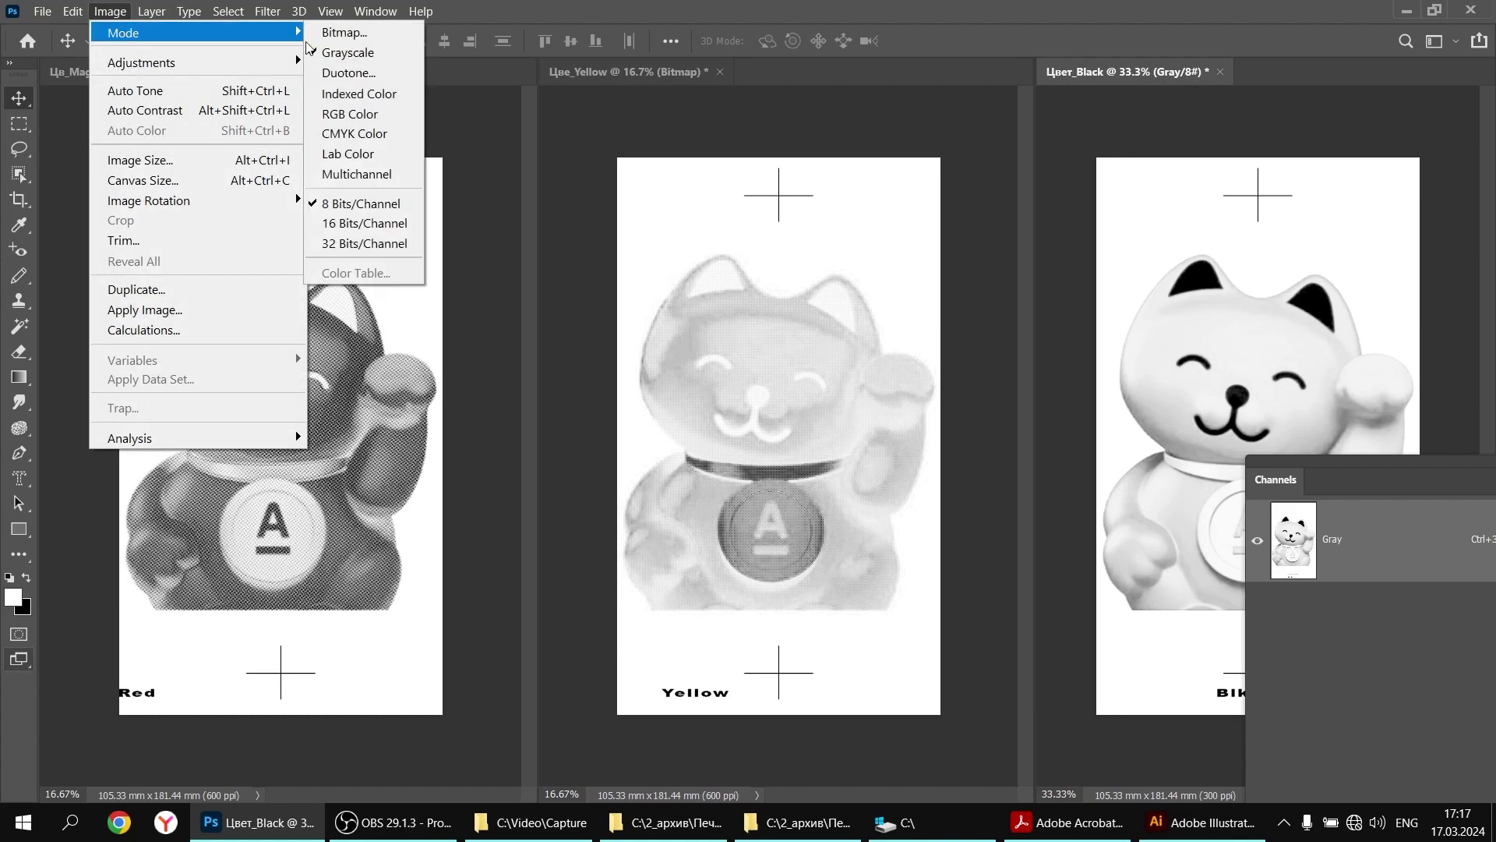
{"action": "left_click", "coordinate": [373, 33]}
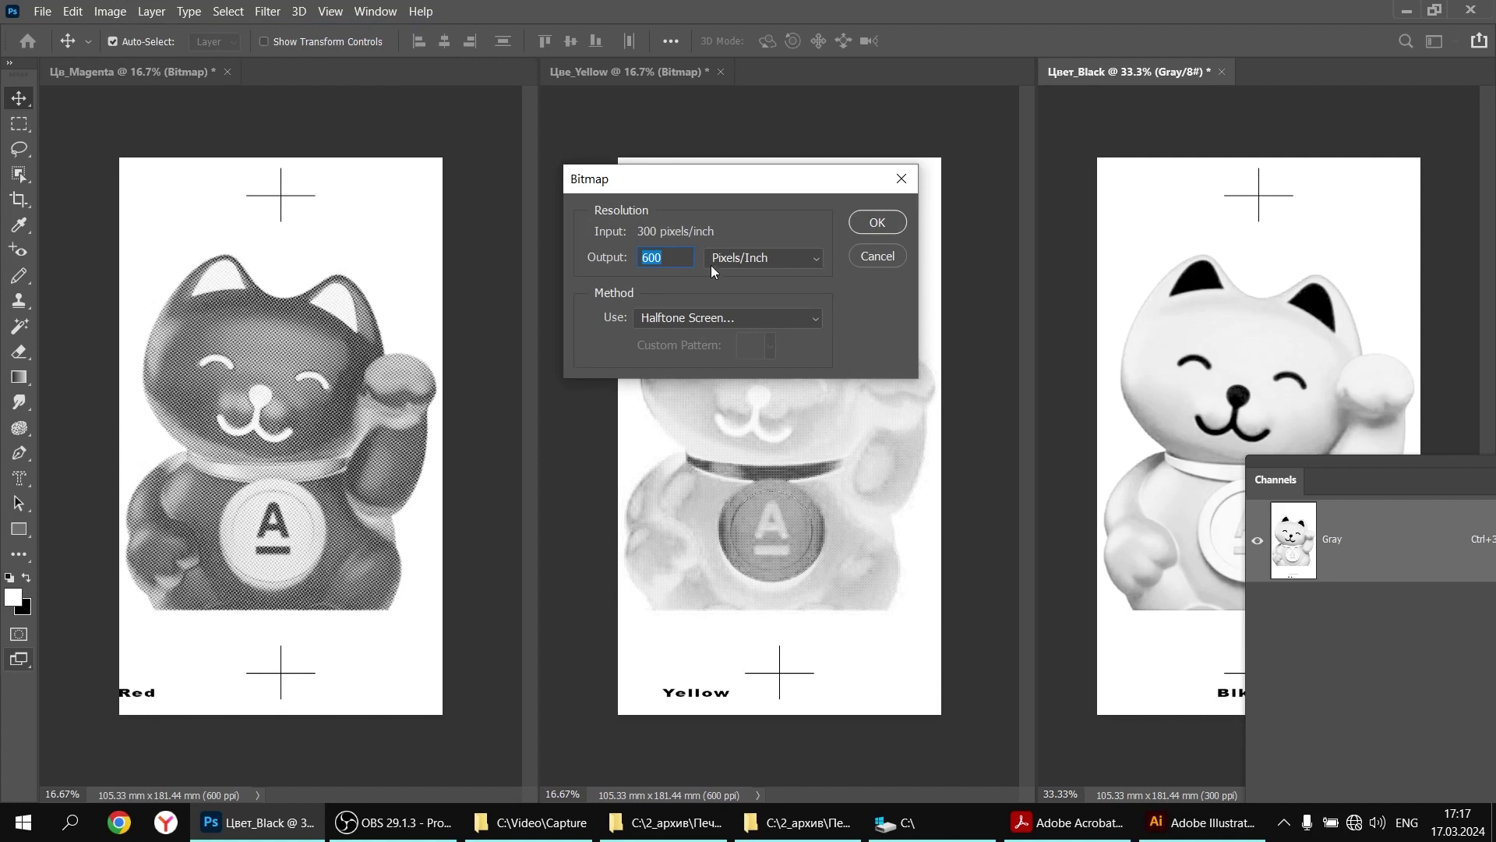
{"action": "left_click", "coordinate": [875, 229]}
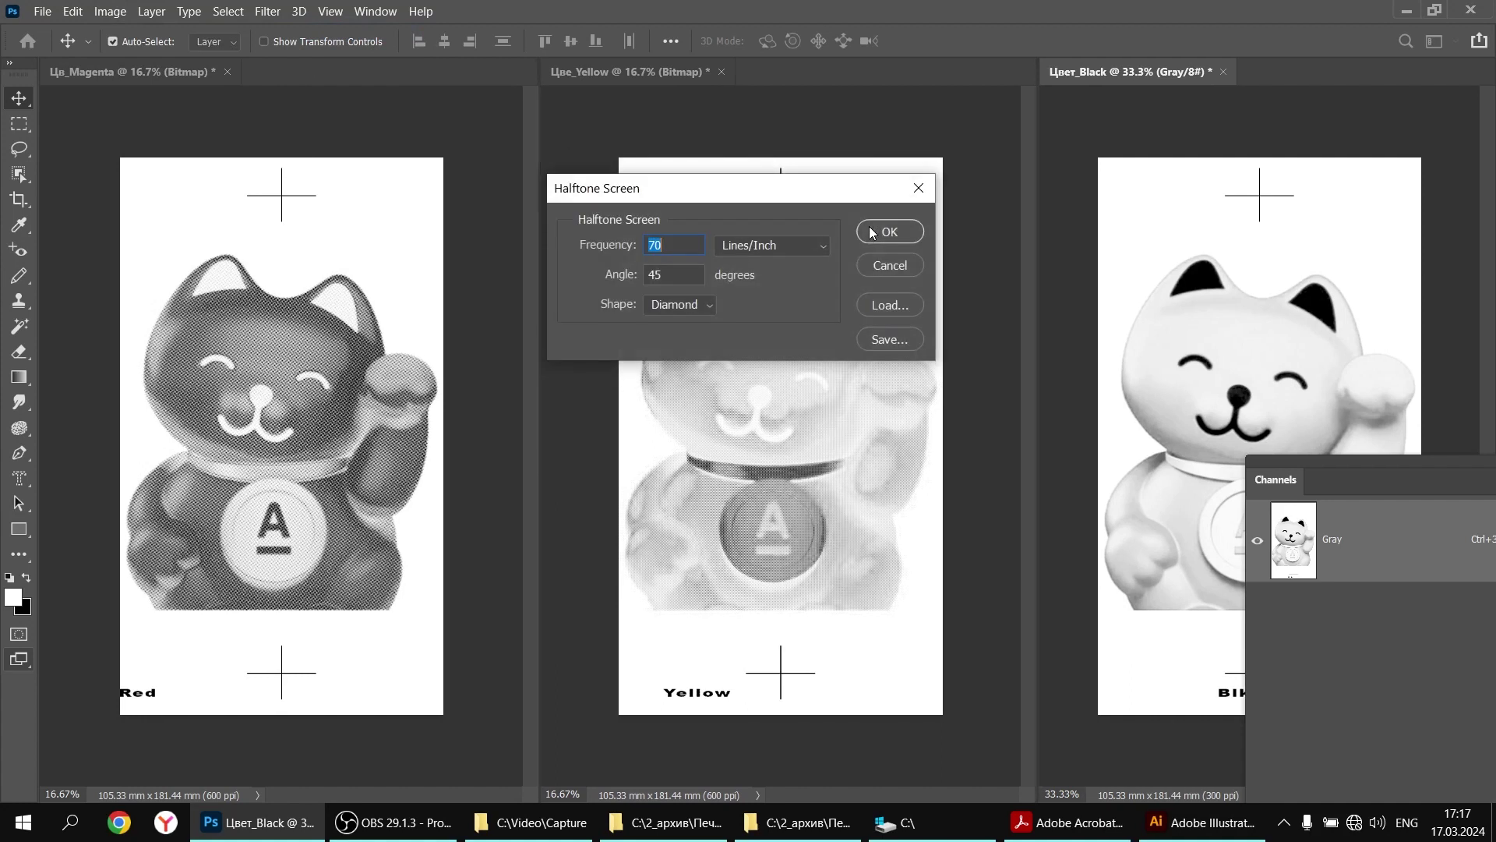
{"action": "left_click", "coordinate": [671, 272]}
{"action": "type", "text": "75"}
{"action": "left_click", "coordinate": [890, 232]}
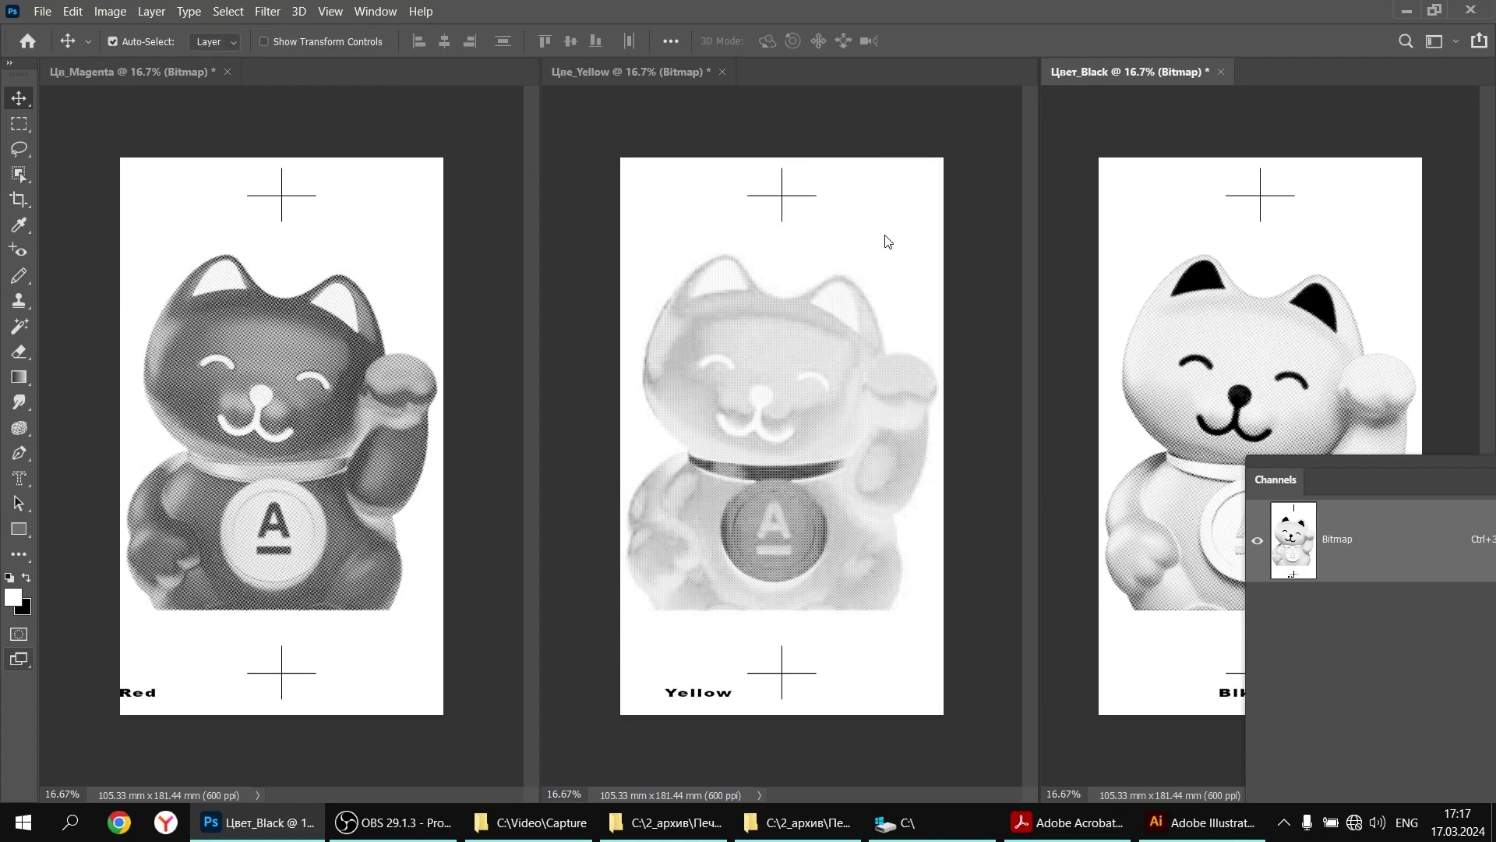
Save the Magenta bitmap in the Цветоделение folder as the TIFF file CatRed.tif with LZW compression
{"action": "left_click", "coordinate": [129, 72]}
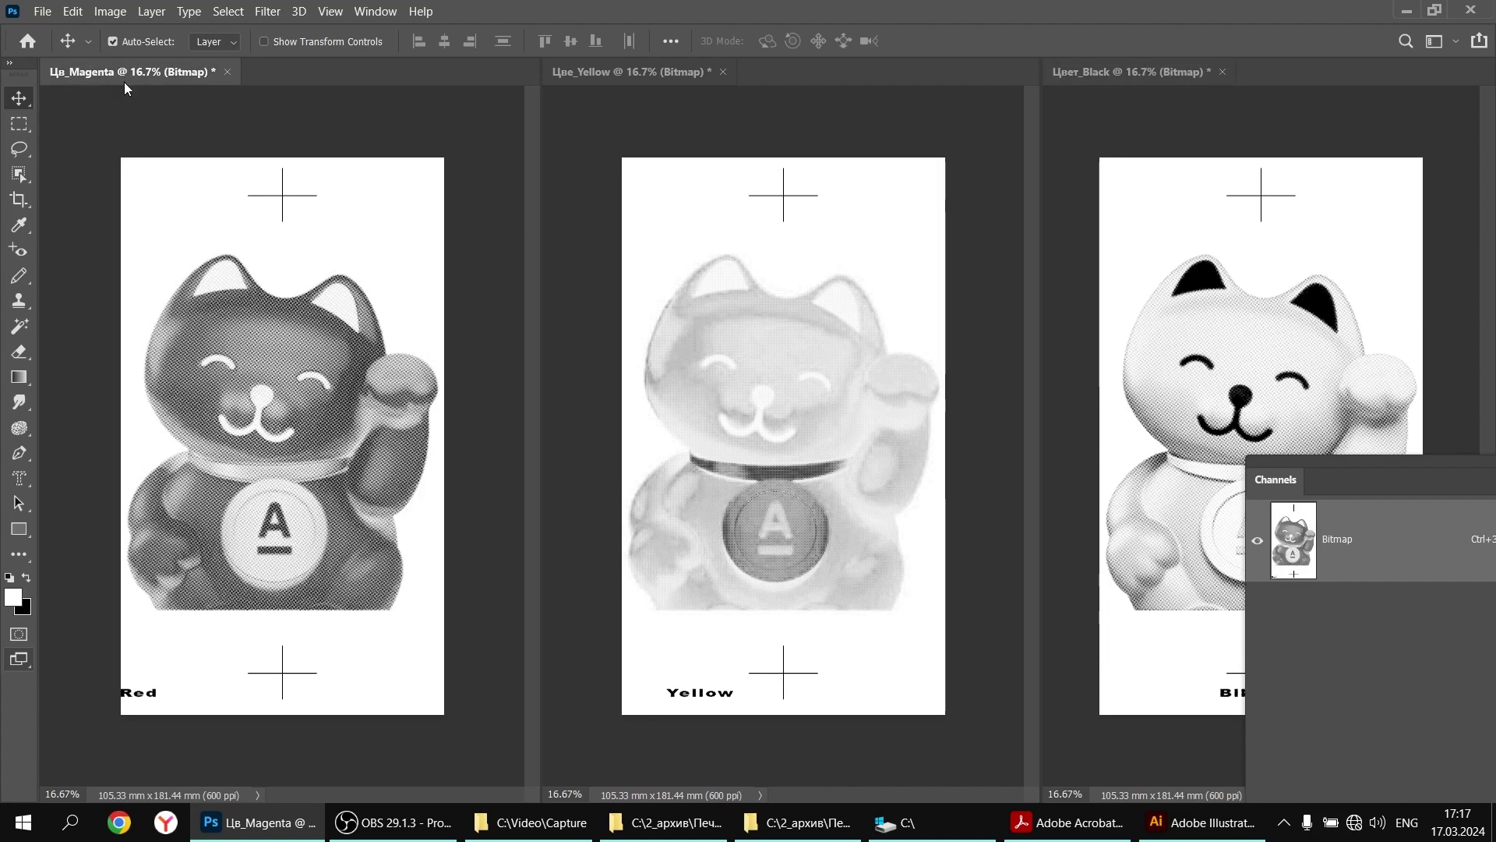
{"action": "key", "text": "ctrl+s"}
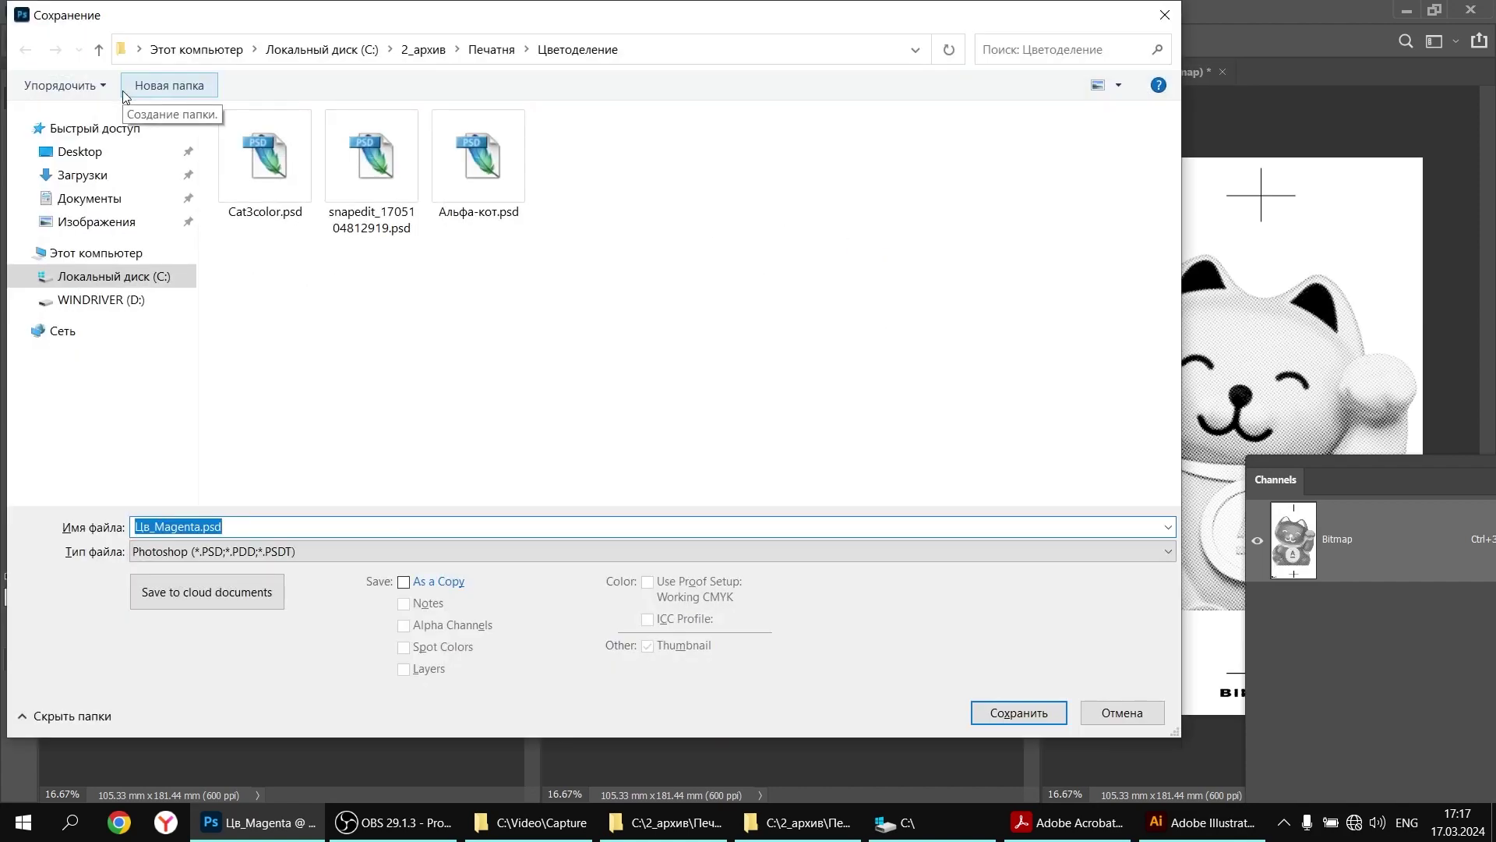
{"action": "type", "text": "C"}
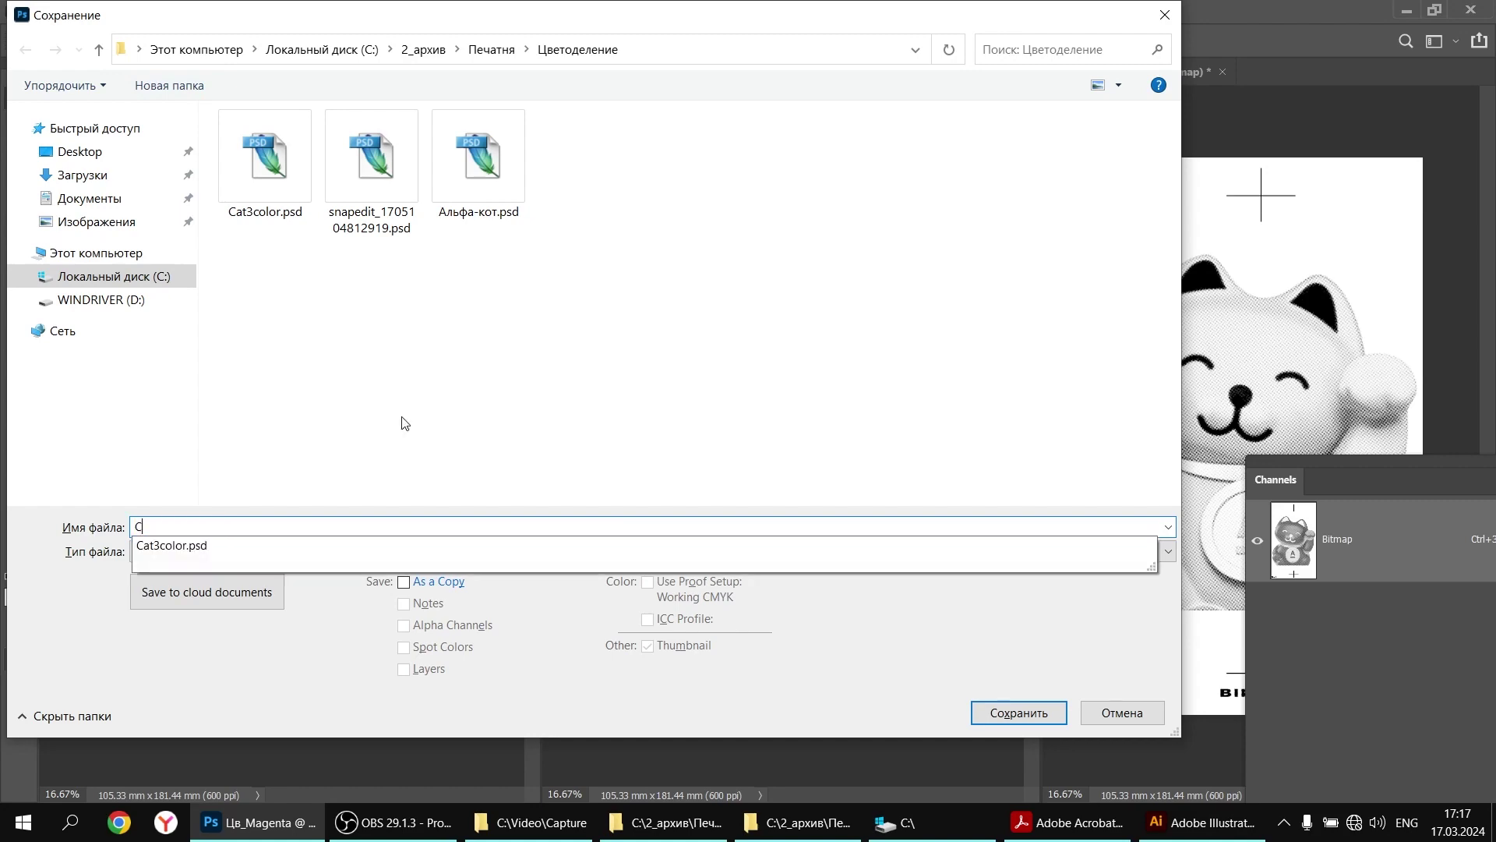
{"action": "type", "text": "at1"}
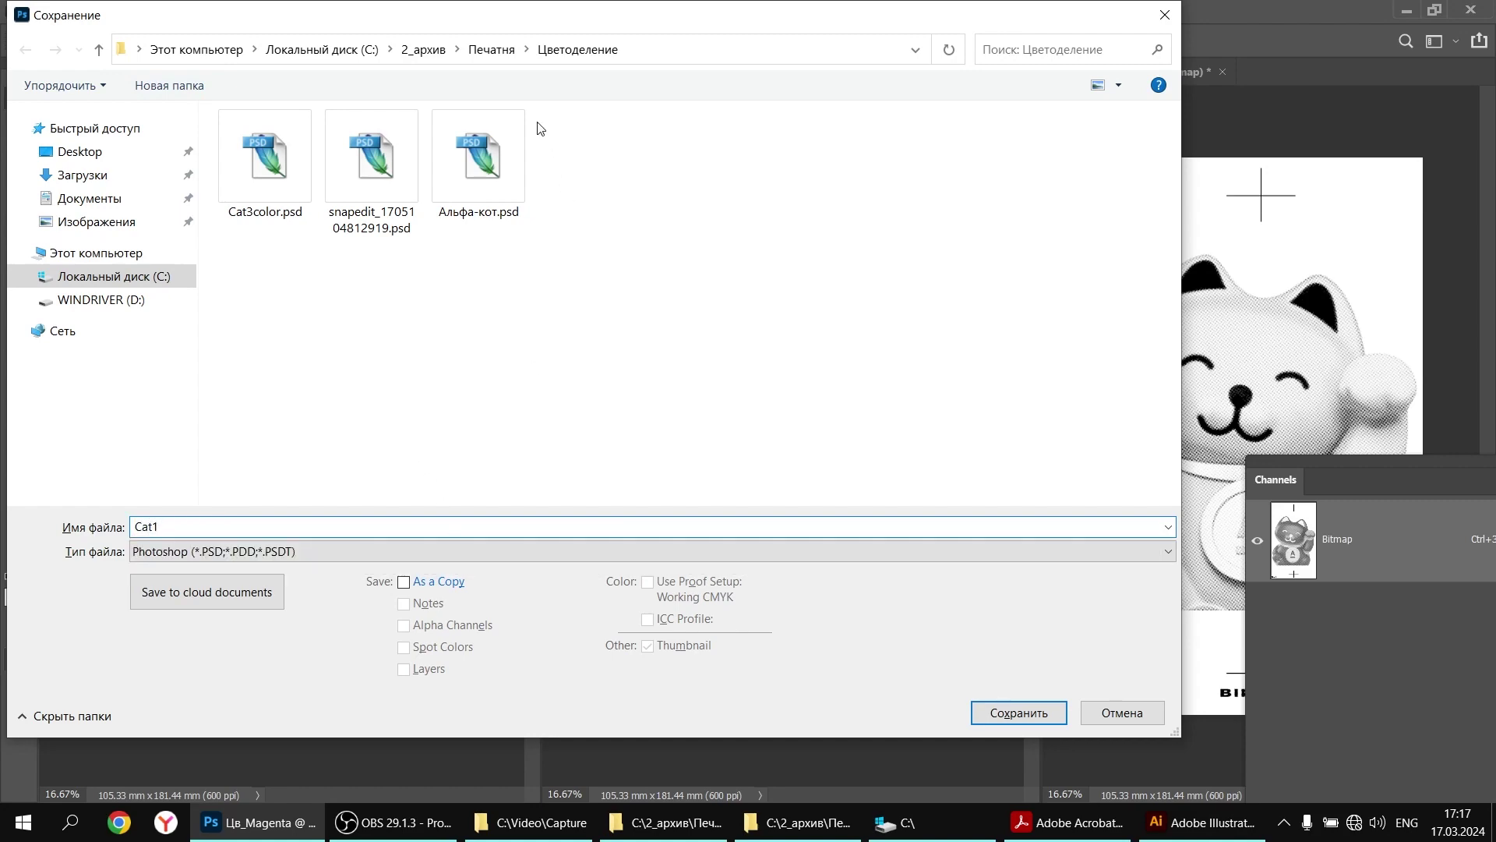
{"action": "left_click_drag", "start_coordinate": [548, 23], "coordinate": [636, 83]}
{"action": "key", "text": "BackSpace"}
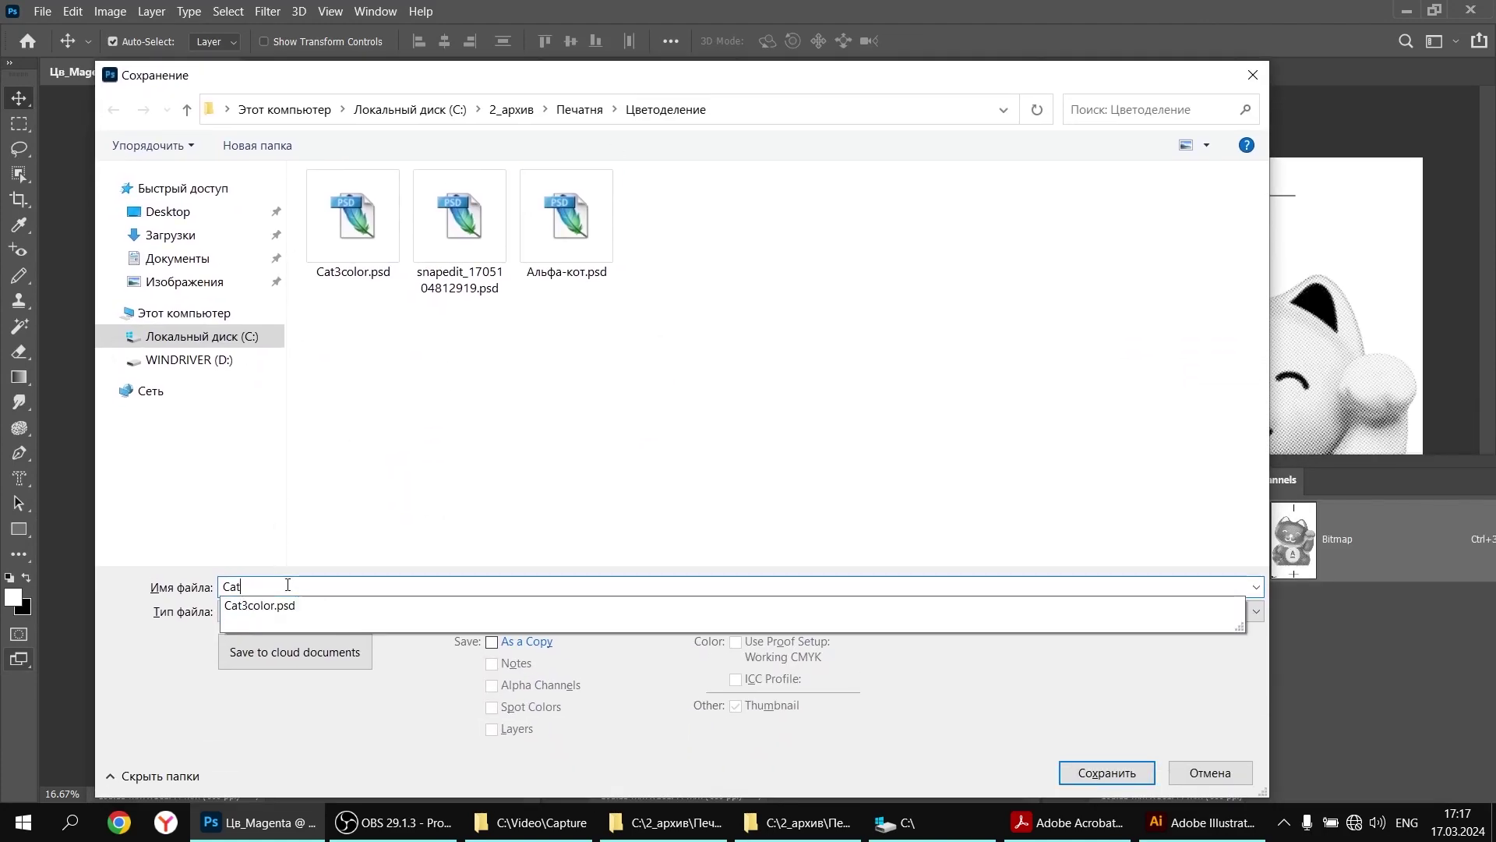
{"action": "type", "text": "Red"}
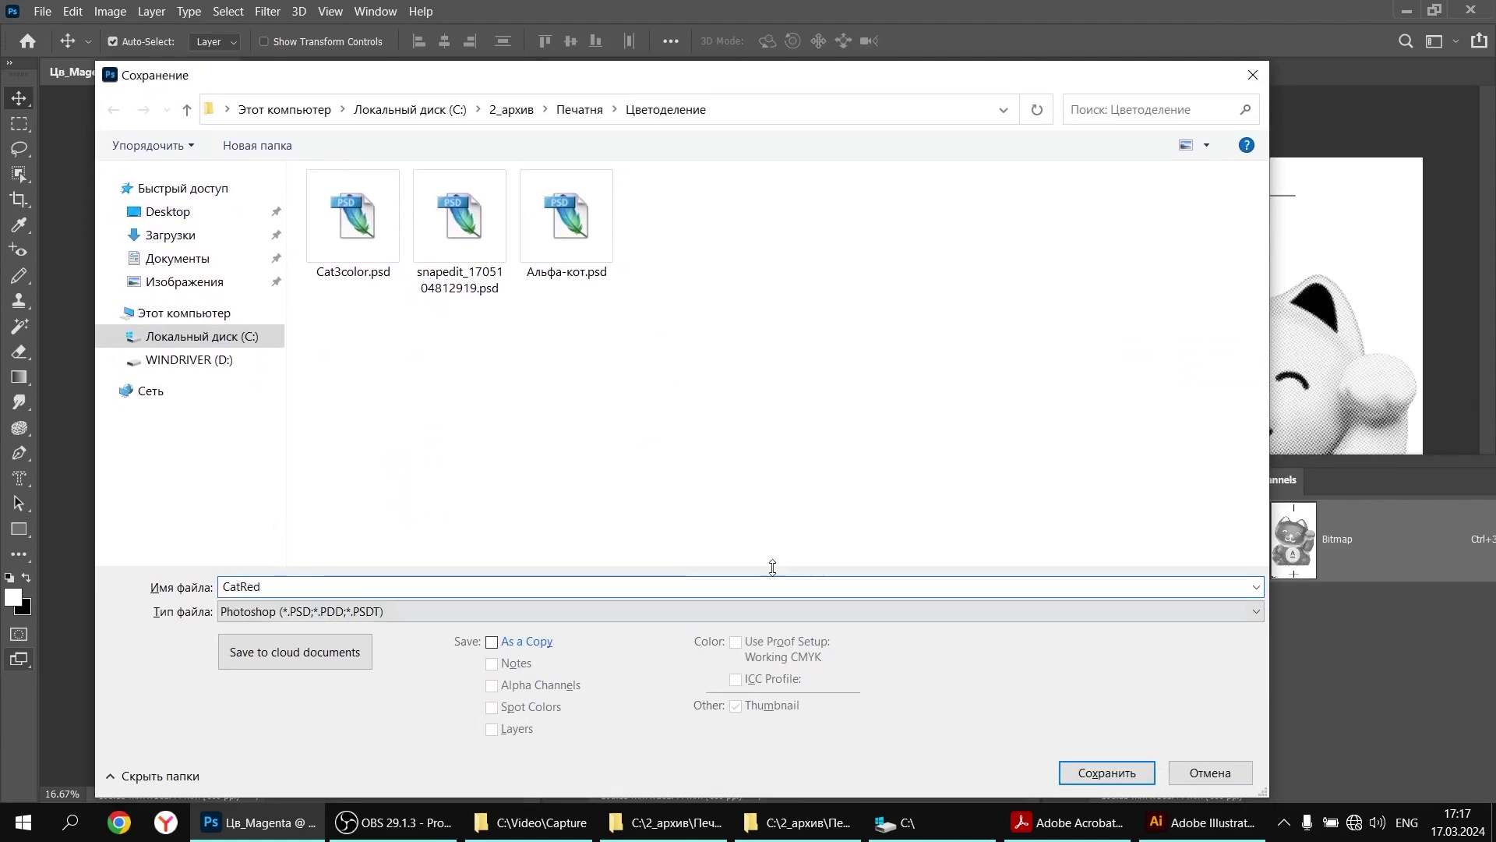
{"action": "left_click", "coordinate": [611, 611]}
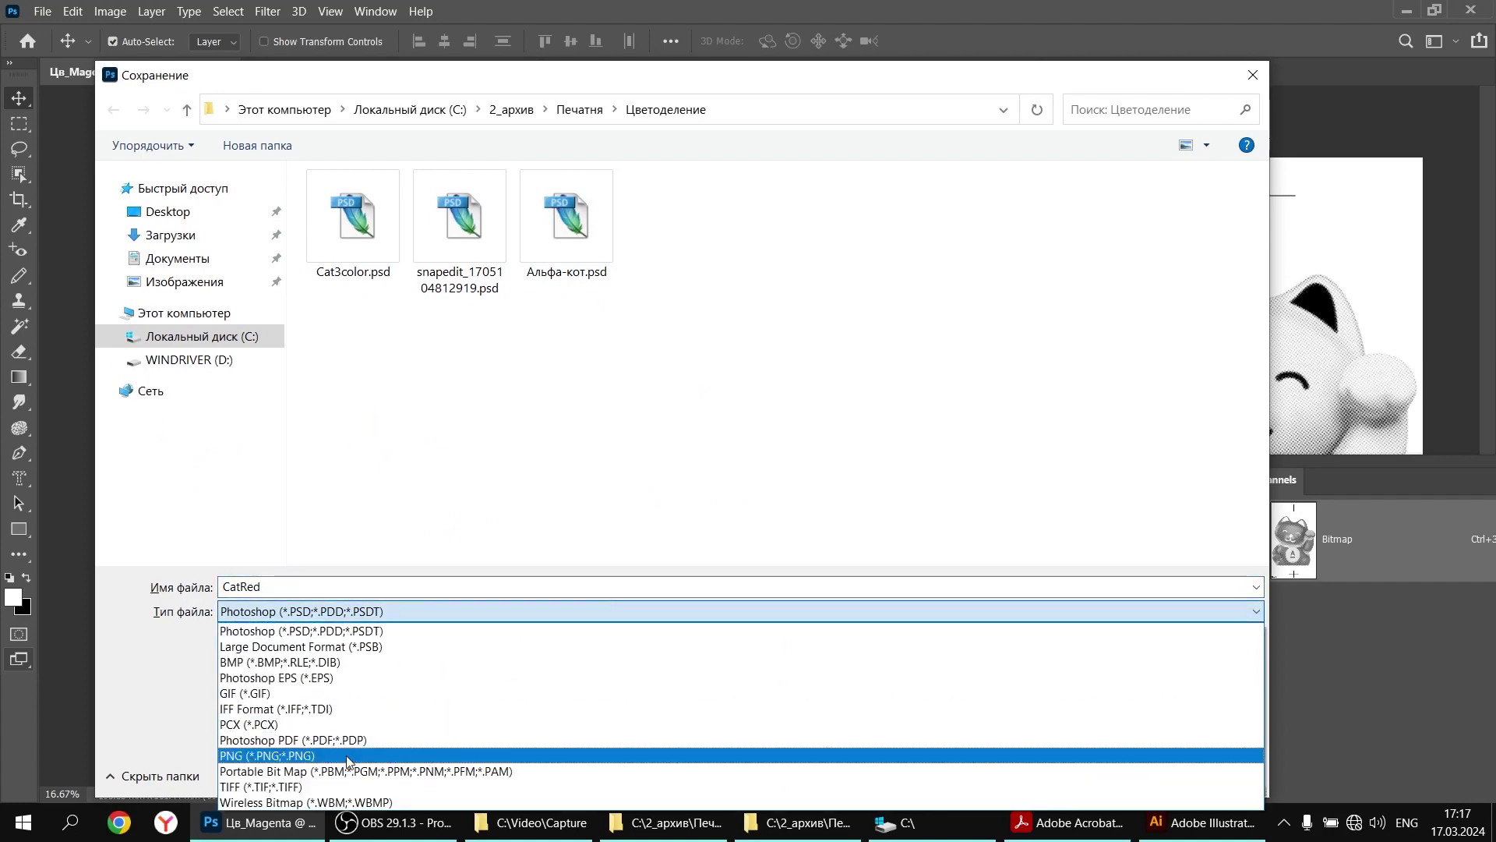
{"action": "left_click", "coordinate": [349, 778]}
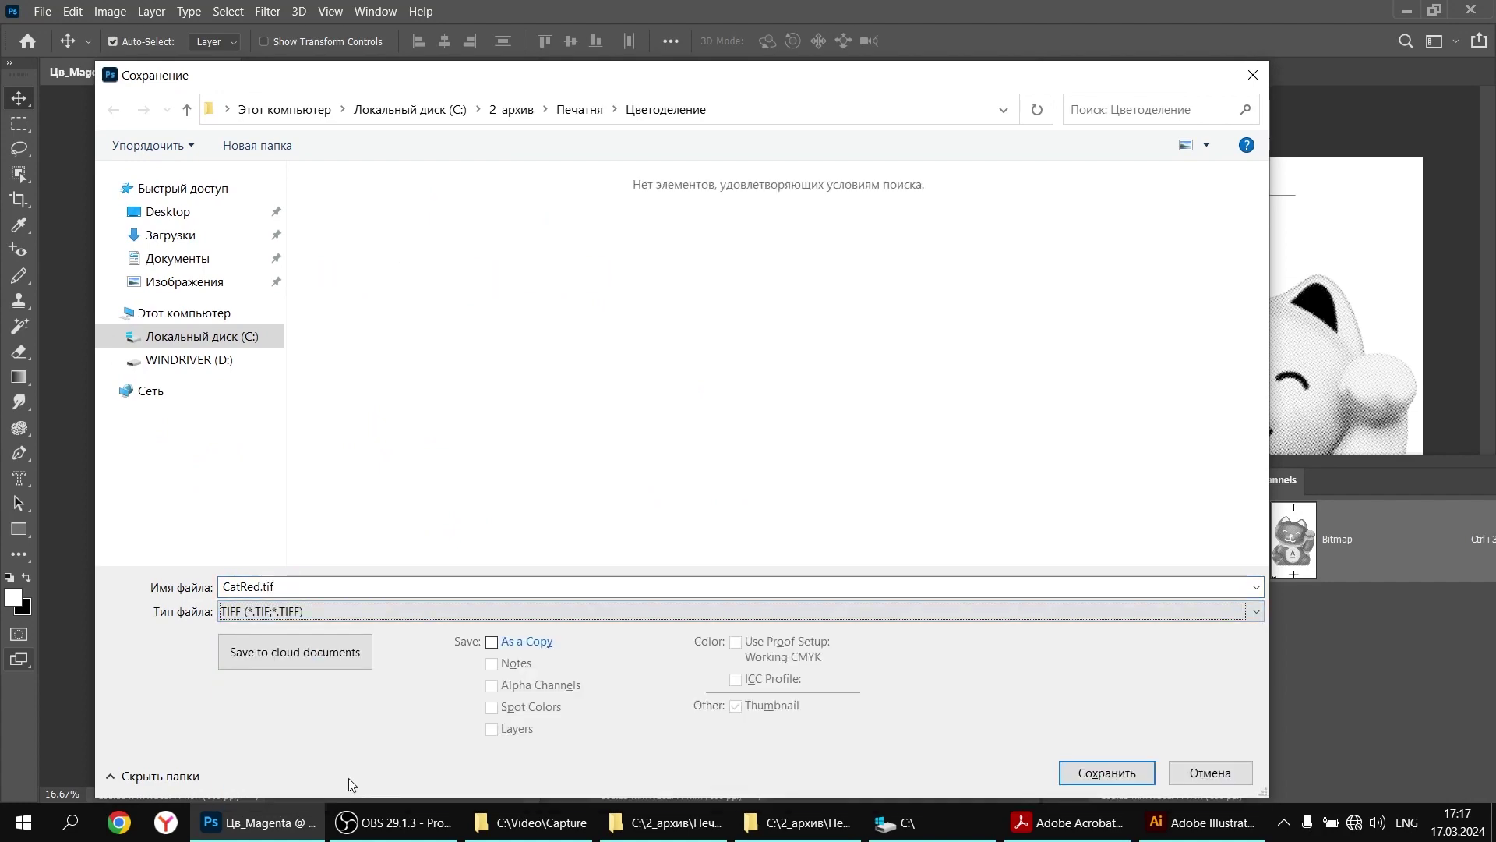
{"action": "left_click", "coordinate": [1111, 773]}
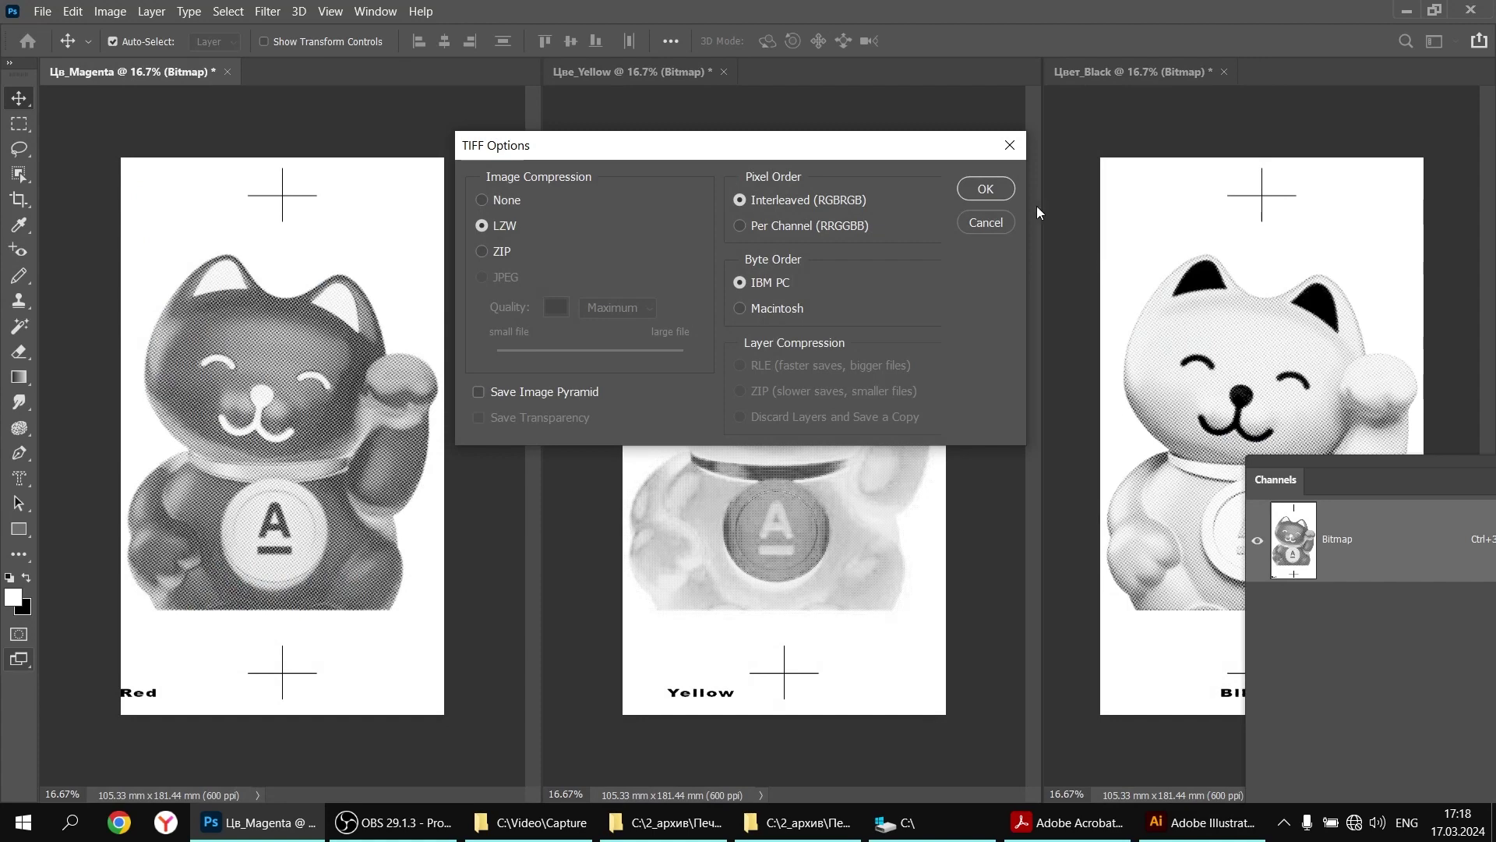
{"action": "left_click", "coordinate": [983, 190]}
Save the Yellow bitmap in the same folder as CatYell.tif, a TIFF with LZW compression
{"action": "left_click", "coordinate": [647, 72]}
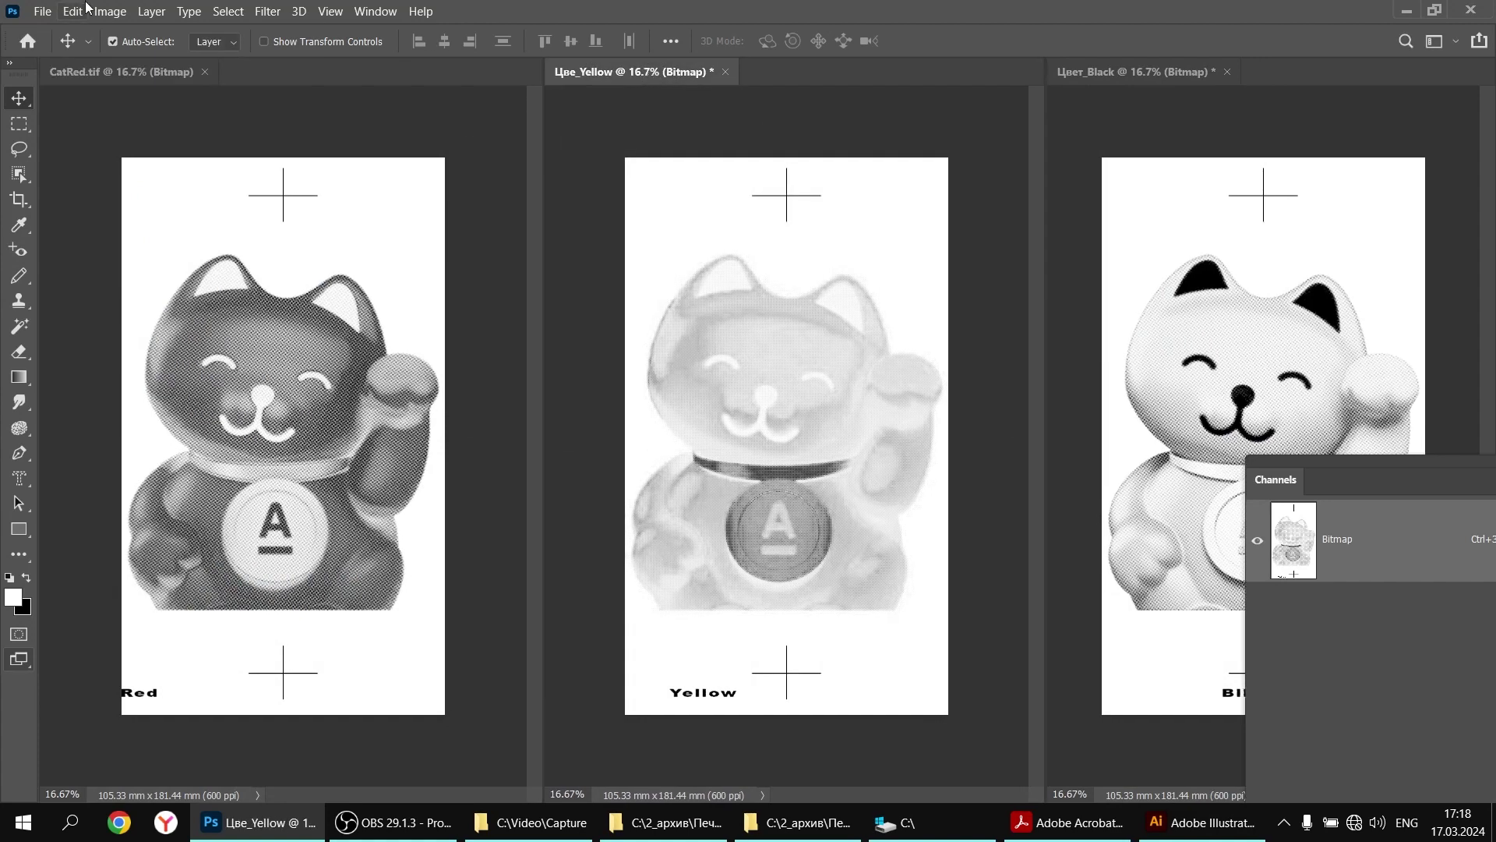
{"action": "left_click", "coordinate": [44, 12]}
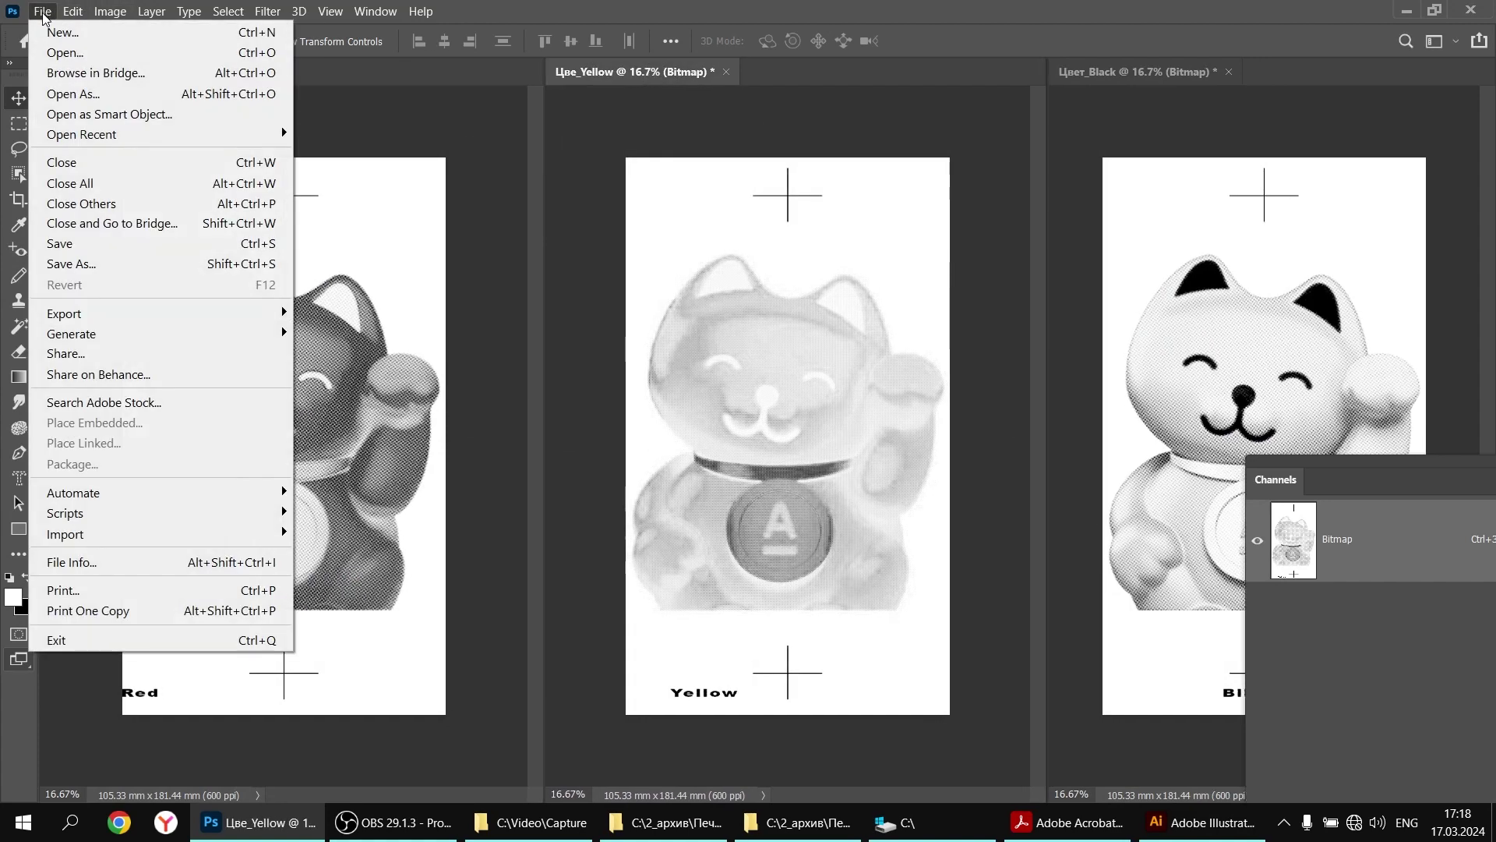
{"action": "left_click", "coordinate": [107, 264]}
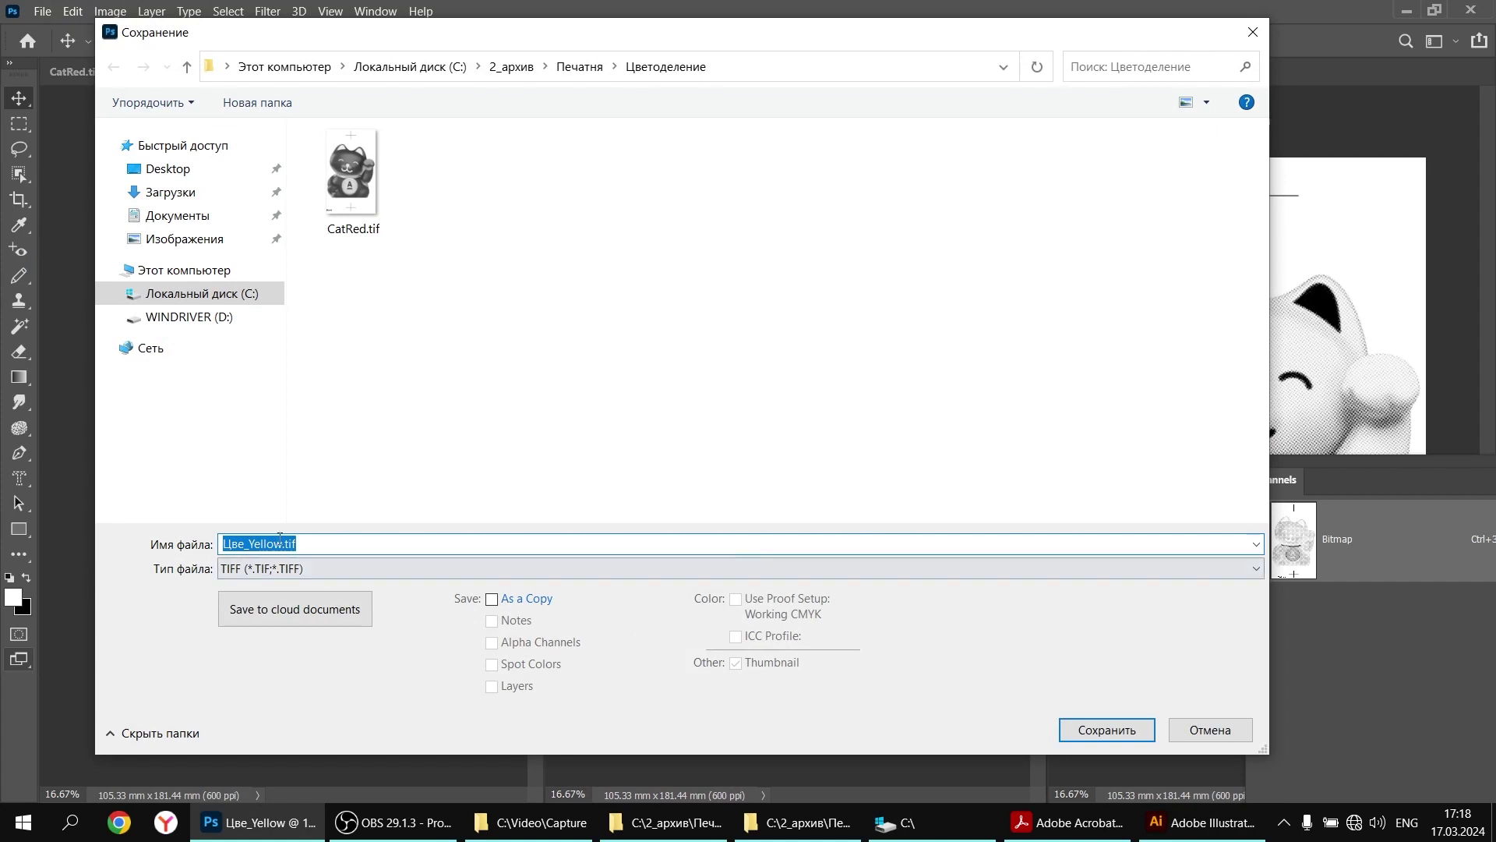
{"action": "left_click", "coordinate": [374, 168]}
{"action": "left_click", "coordinate": [261, 545]}
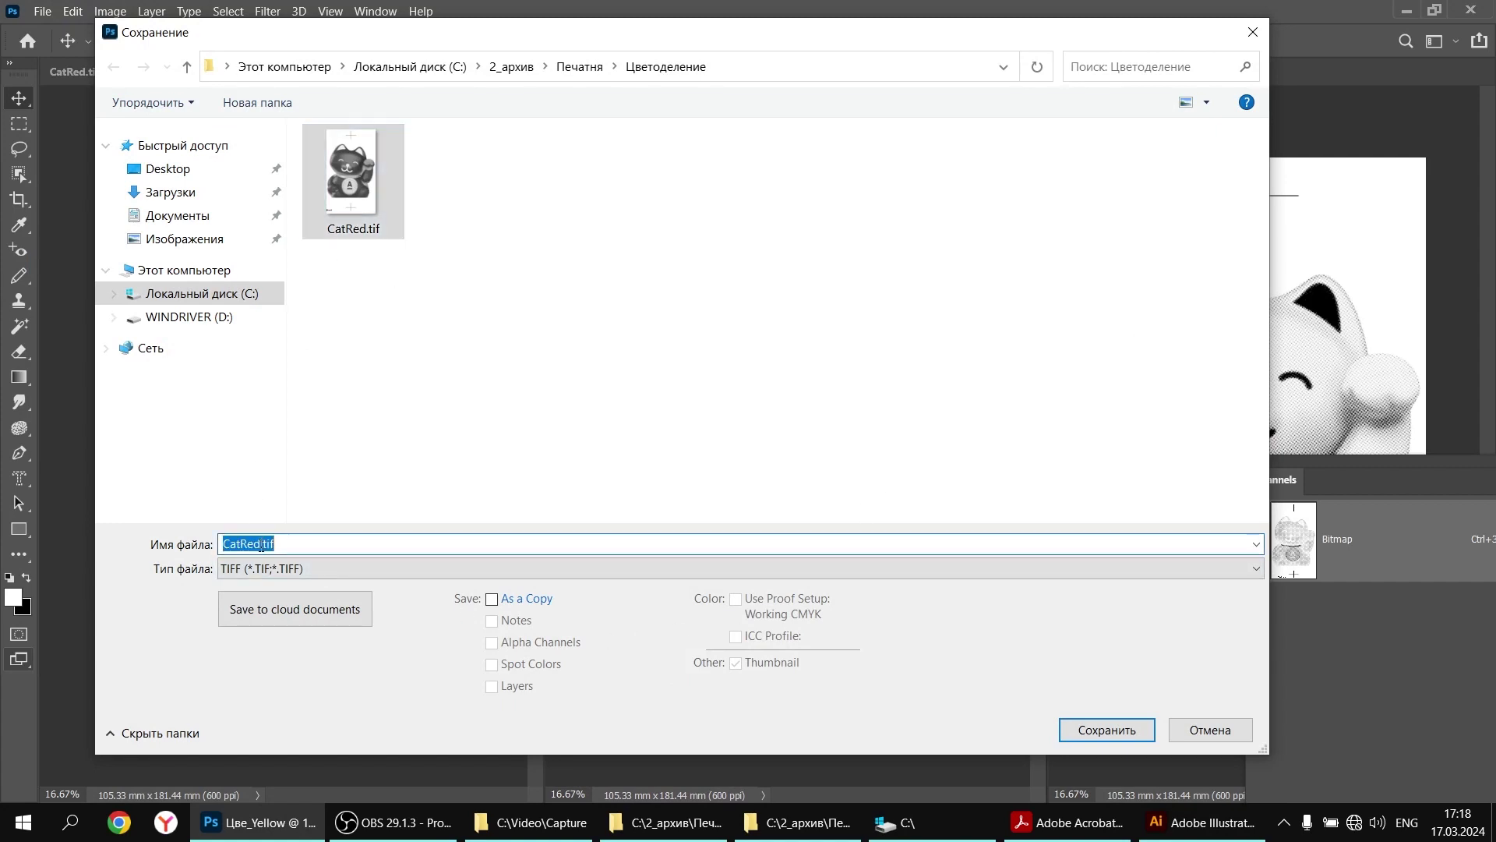
{"action": "left_click", "coordinate": [261, 545]}
{"action": "key", "text": "BackSpace"}
{"action": "key", "text": "BackSpace"}
{"action": "key", "text": "BackSpace"}
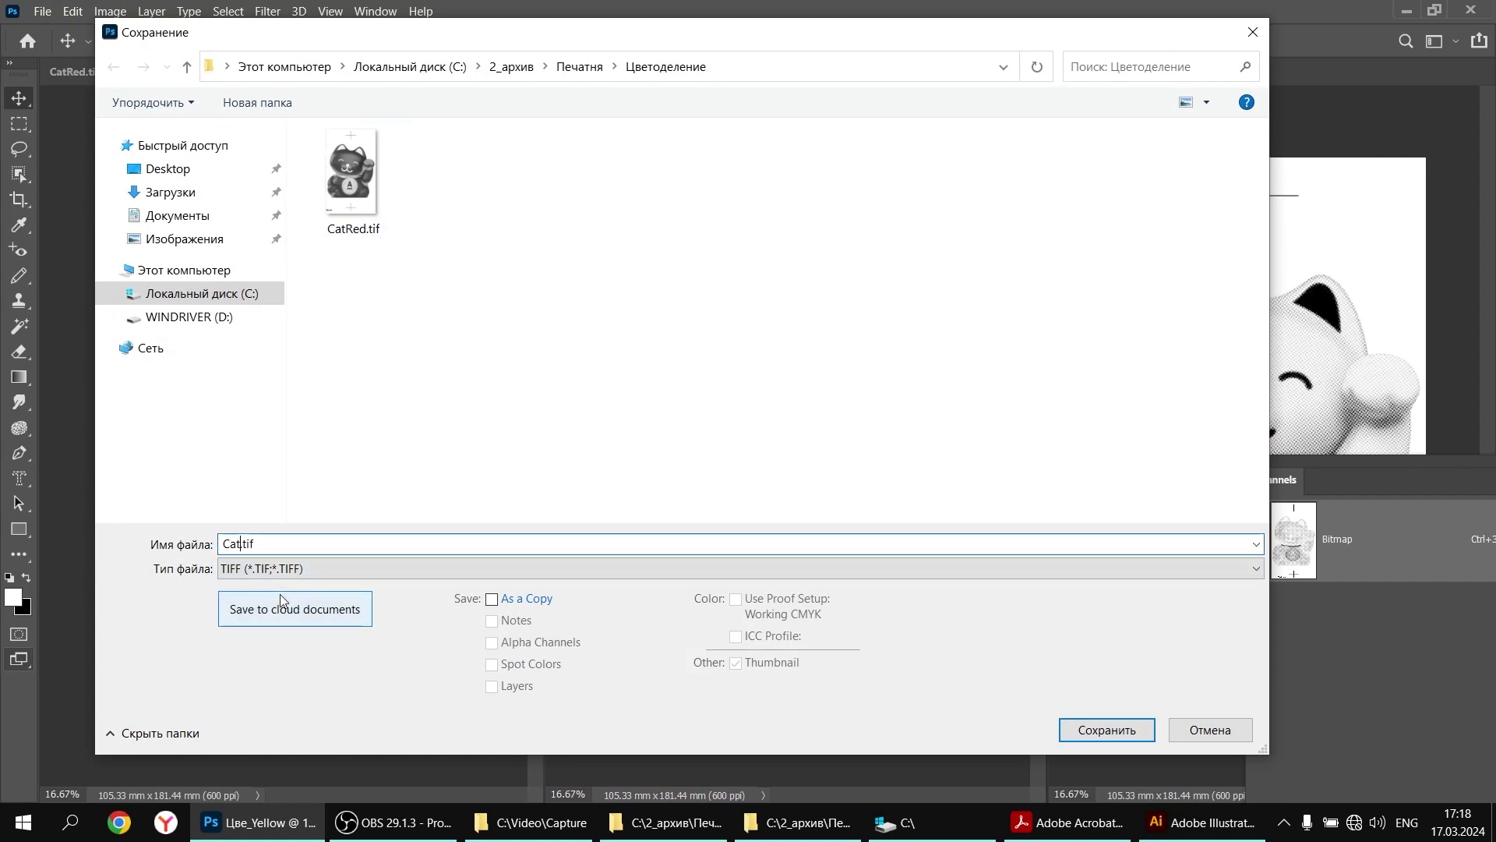
{"action": "type", "text": "Yel"}
{"action": "type", "text": "low"}
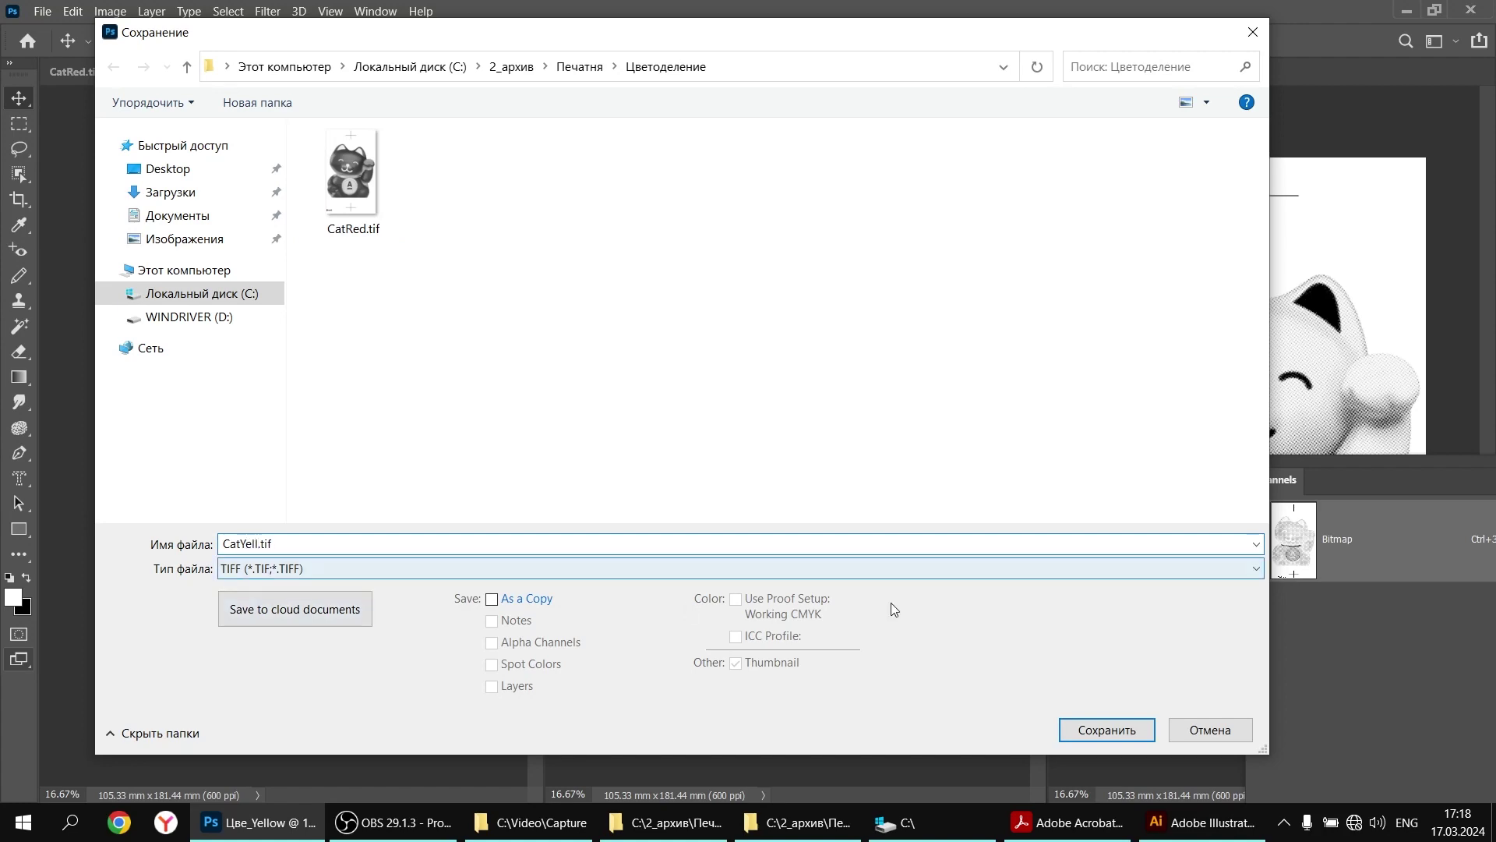
{"action": "left_click", "coordinate": [1066, 737]}
{"action": "left_click", "coordinate": [986, 188]}
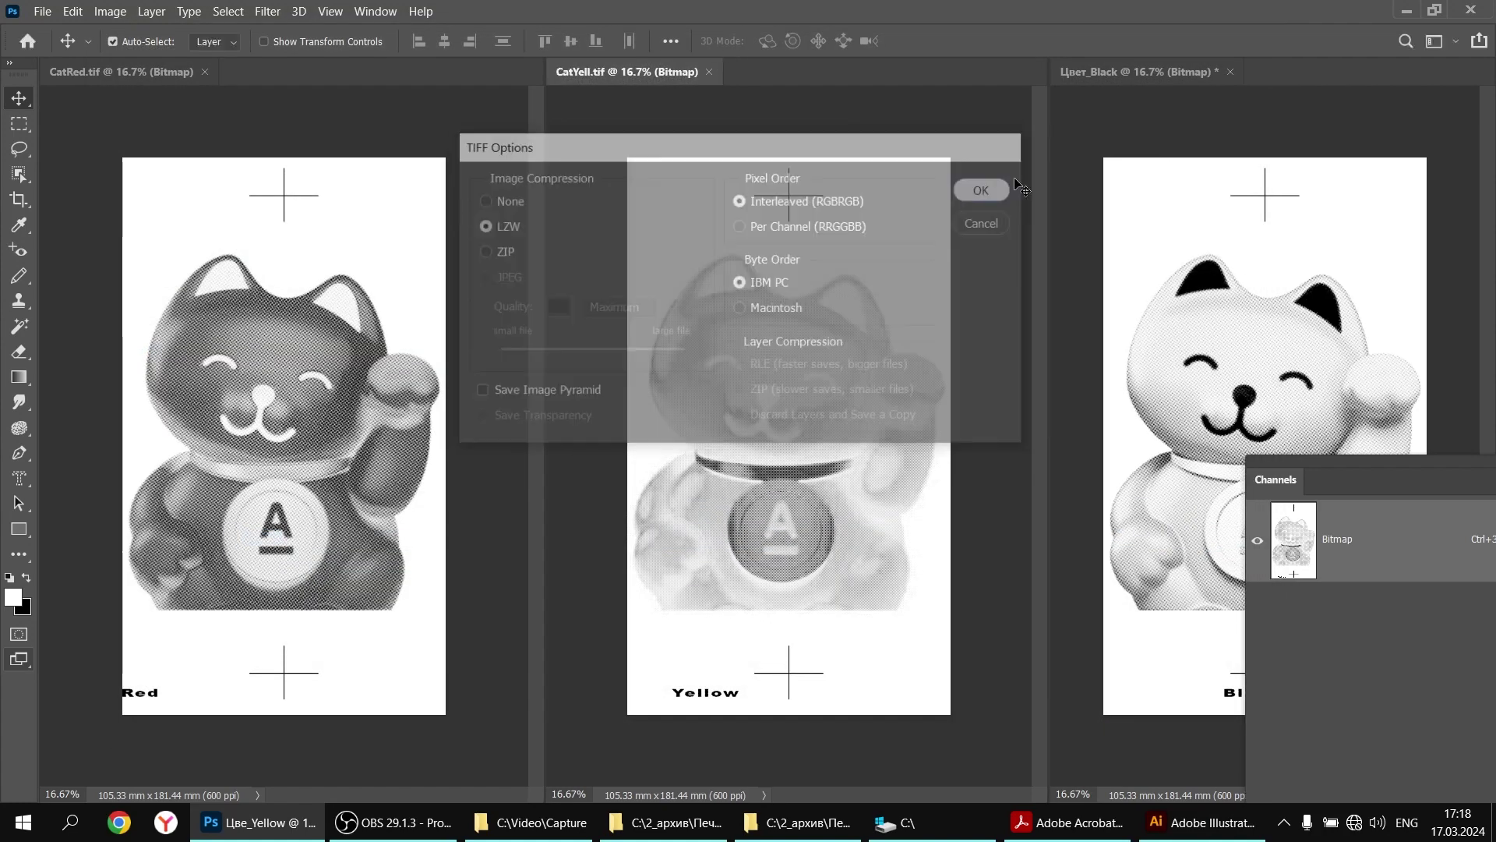
Save the Black bitmap in the same folder as CatBlk.tif, a TIFF with LZW compression
{"action": "left_click", "coordinate": [1239, 92]}
{"action": "left_click", "coordinate": [46, 11]}
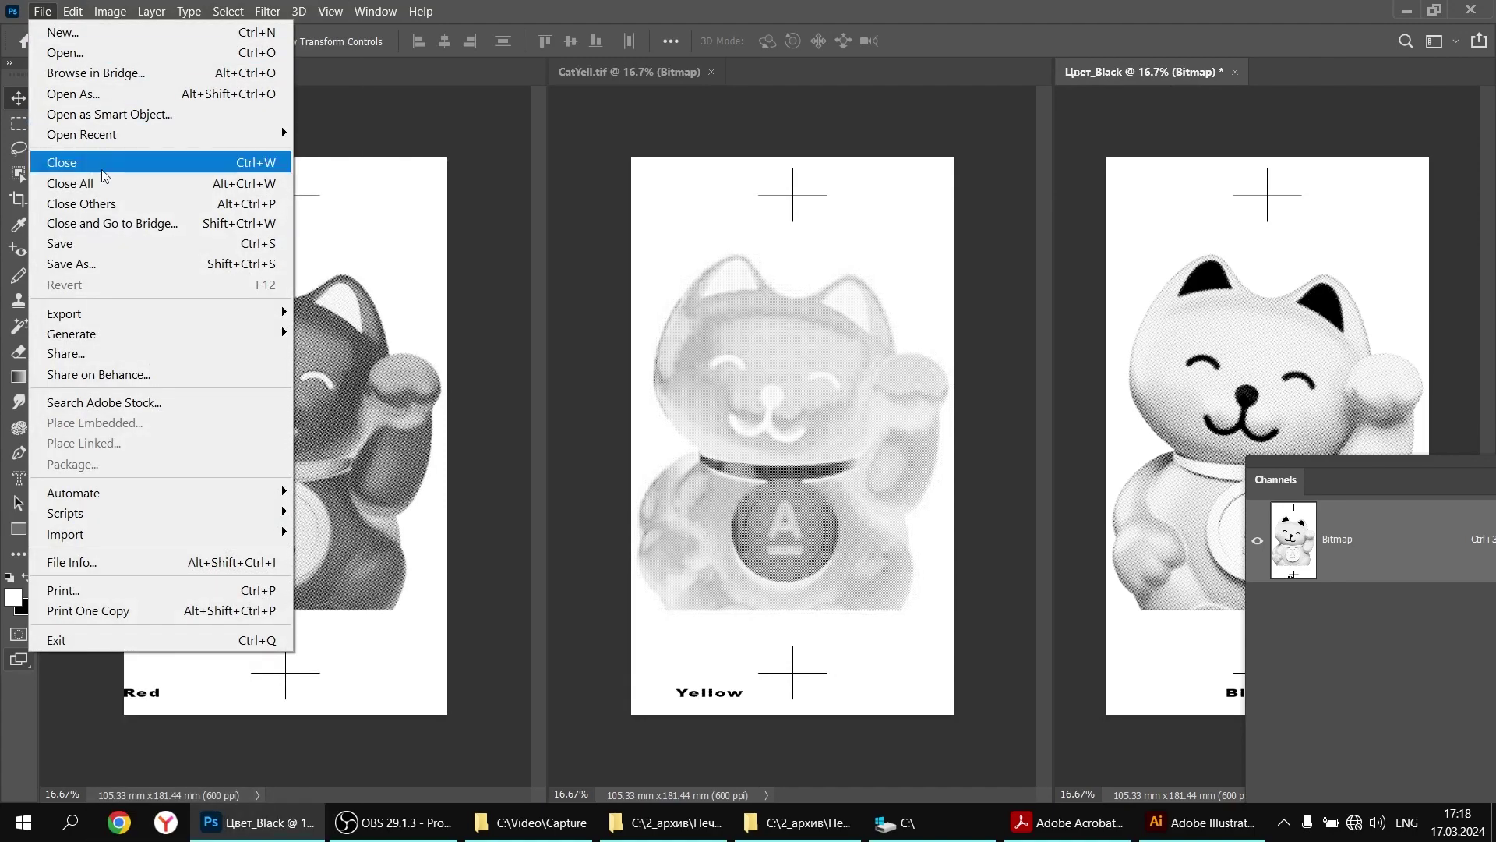
{"action": "left_click", "coordinate": [109, 265]}
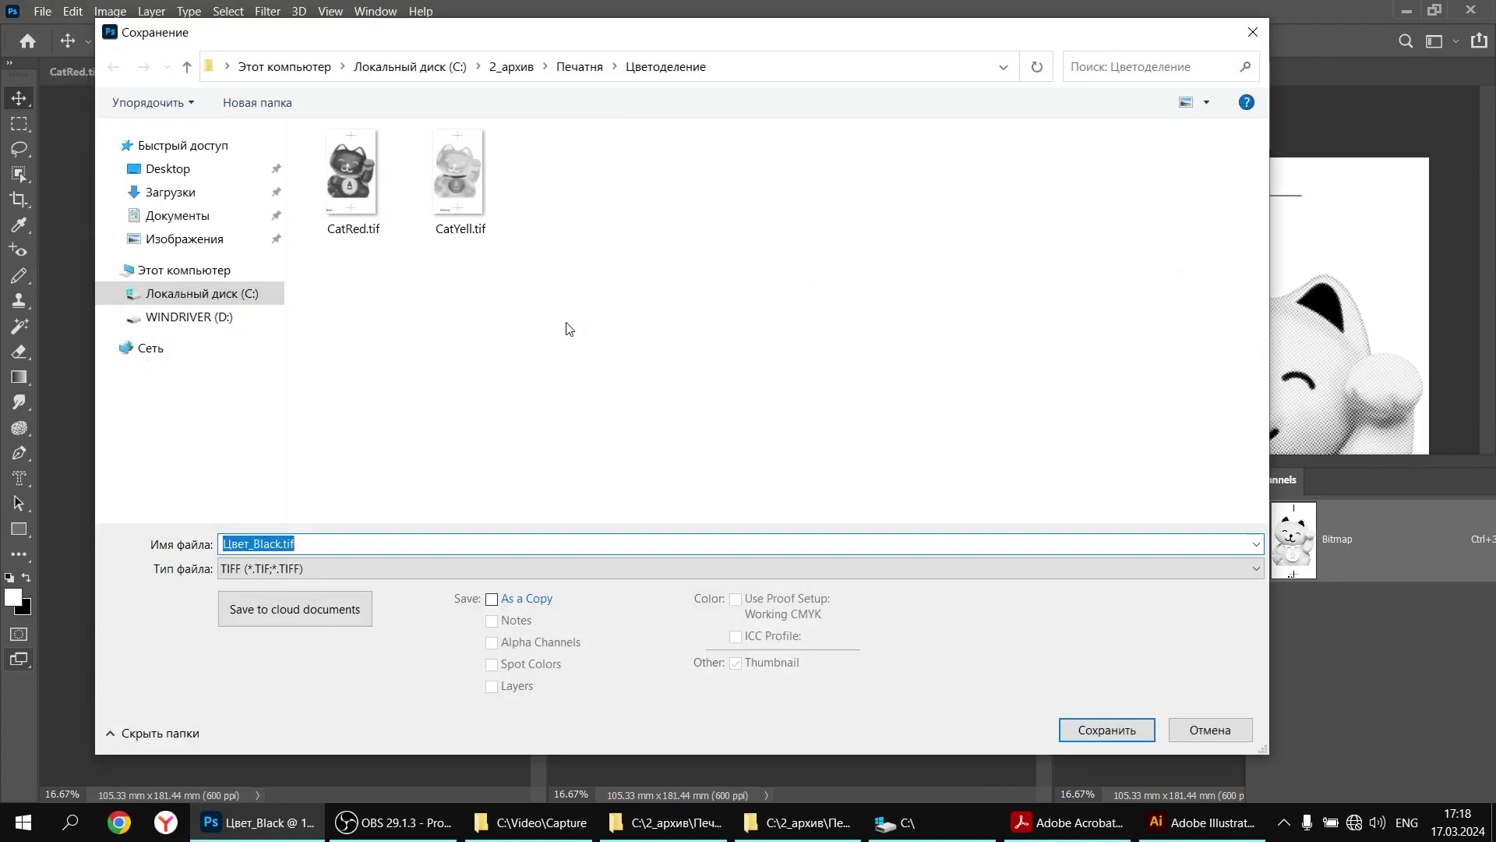
{"action": "left_click", "coordinate": [348, 194]}
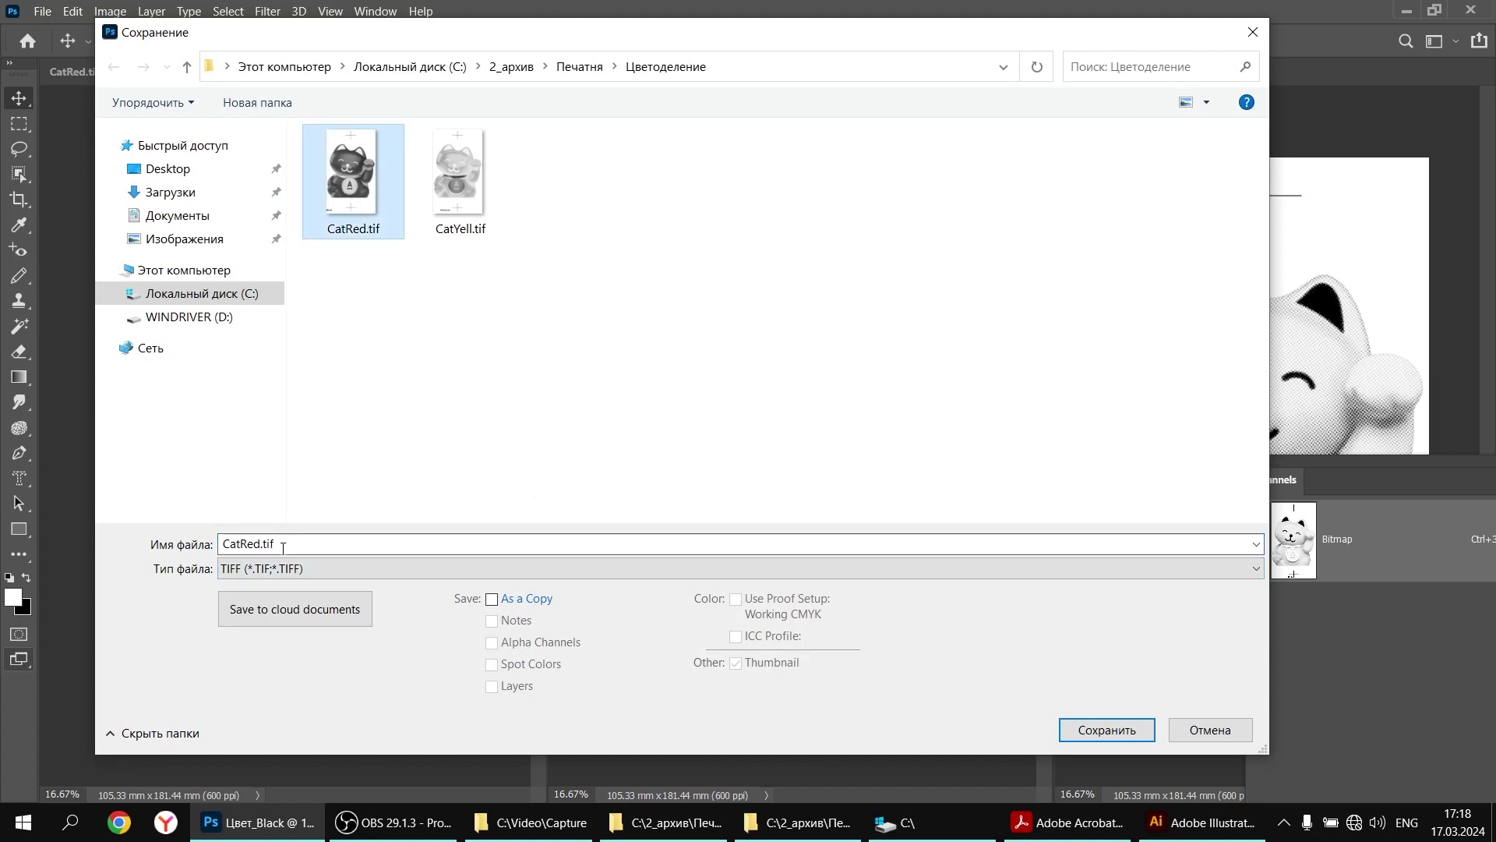
{"action": "left_click", "coordinate": [261, 543]}
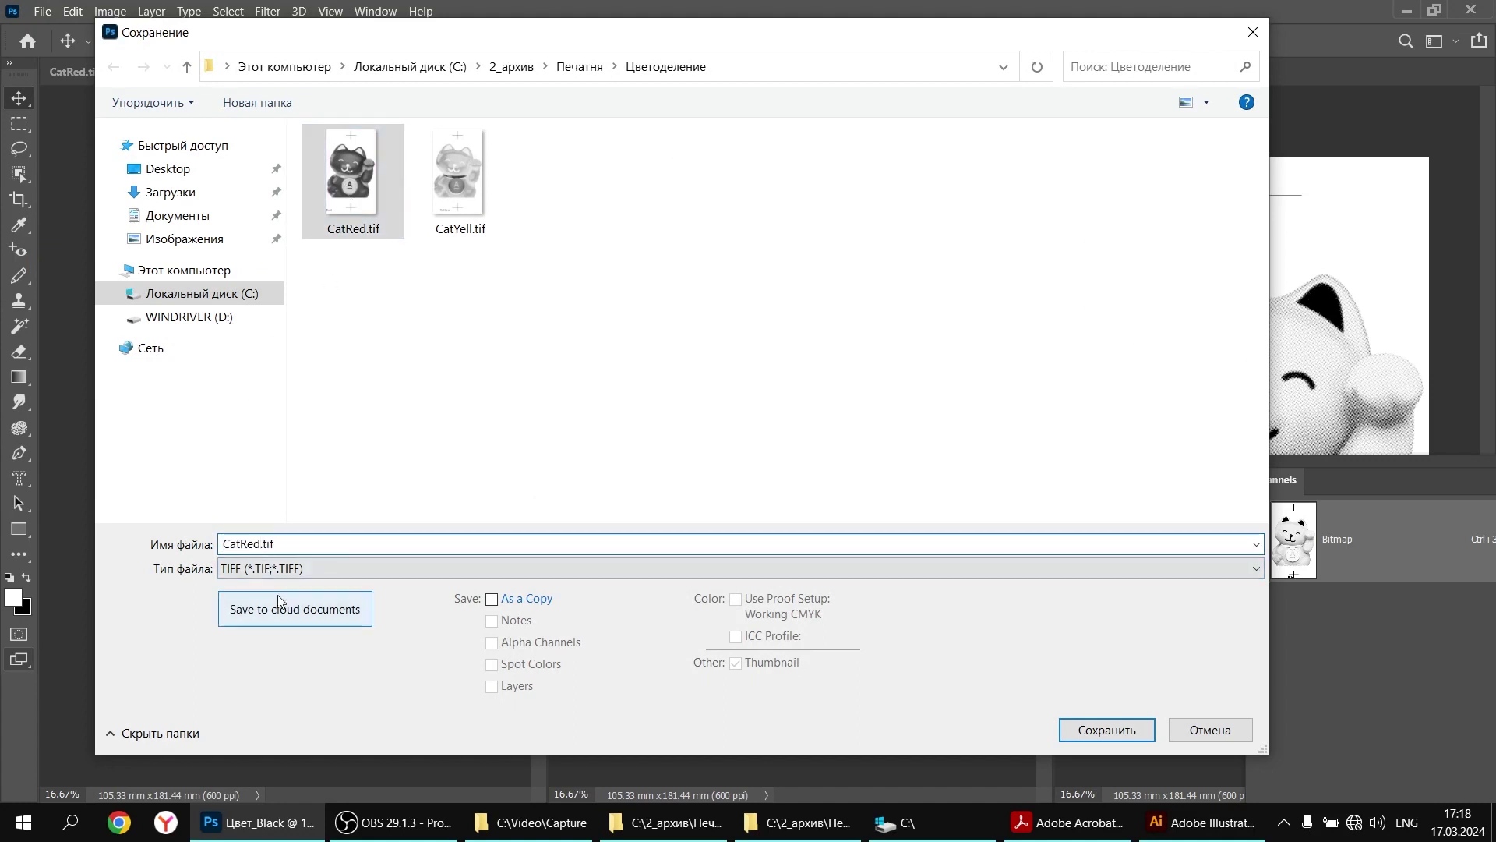
{"action": "key", "text": "BackSpace"}
{"action": "key", "text": "BackSpace"}
{"action": "key", "text": "BackSpace"}
{"action": "type", "text": "BLK"}
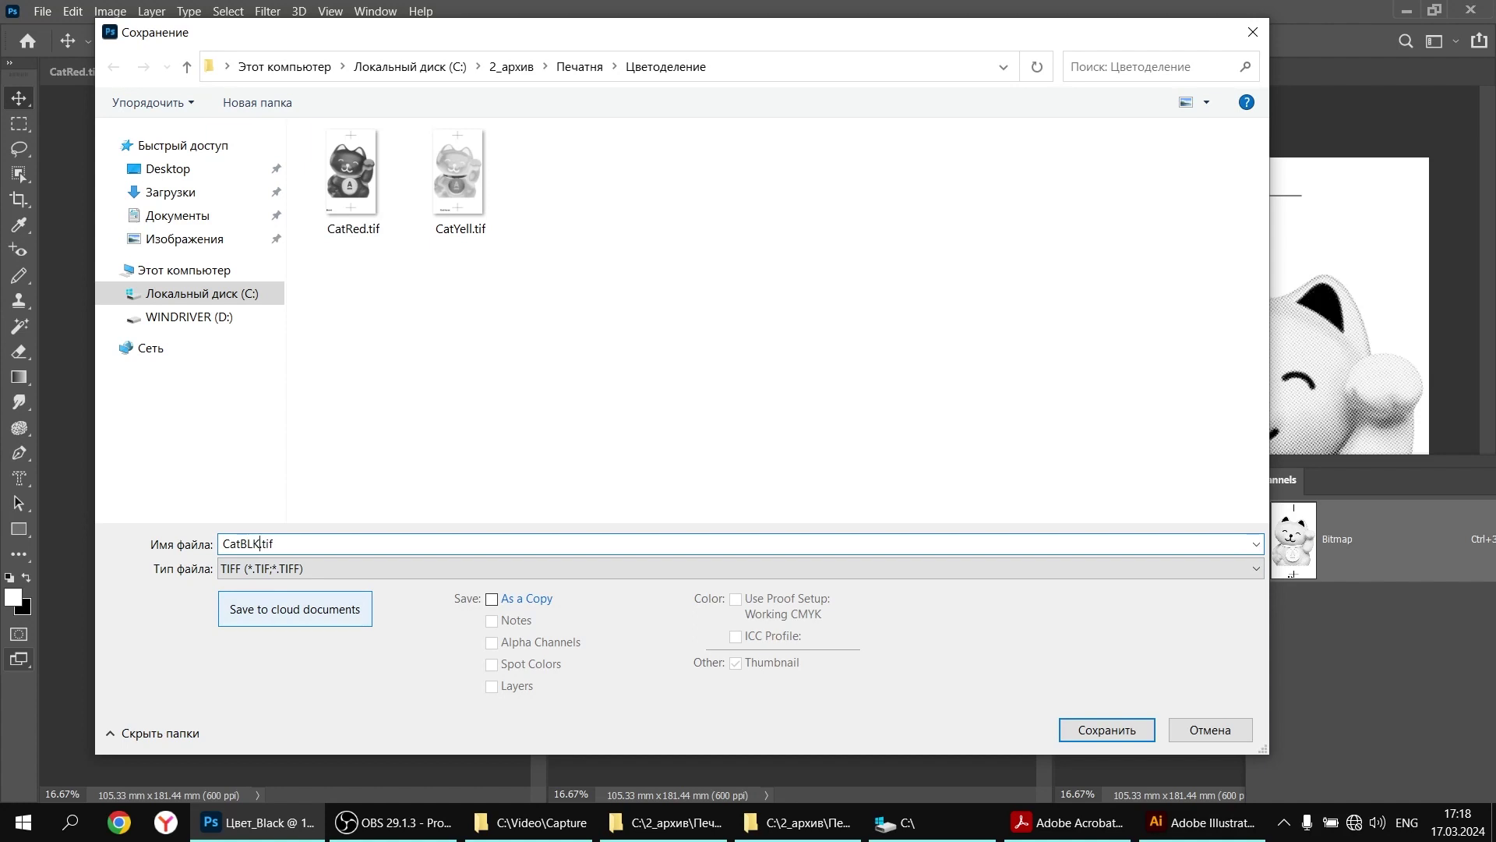
{"action": "key", "text": "BackSpace"}
{"action": "key", "text": "BackSpace"}
{"action": "type", "text": "lk"}
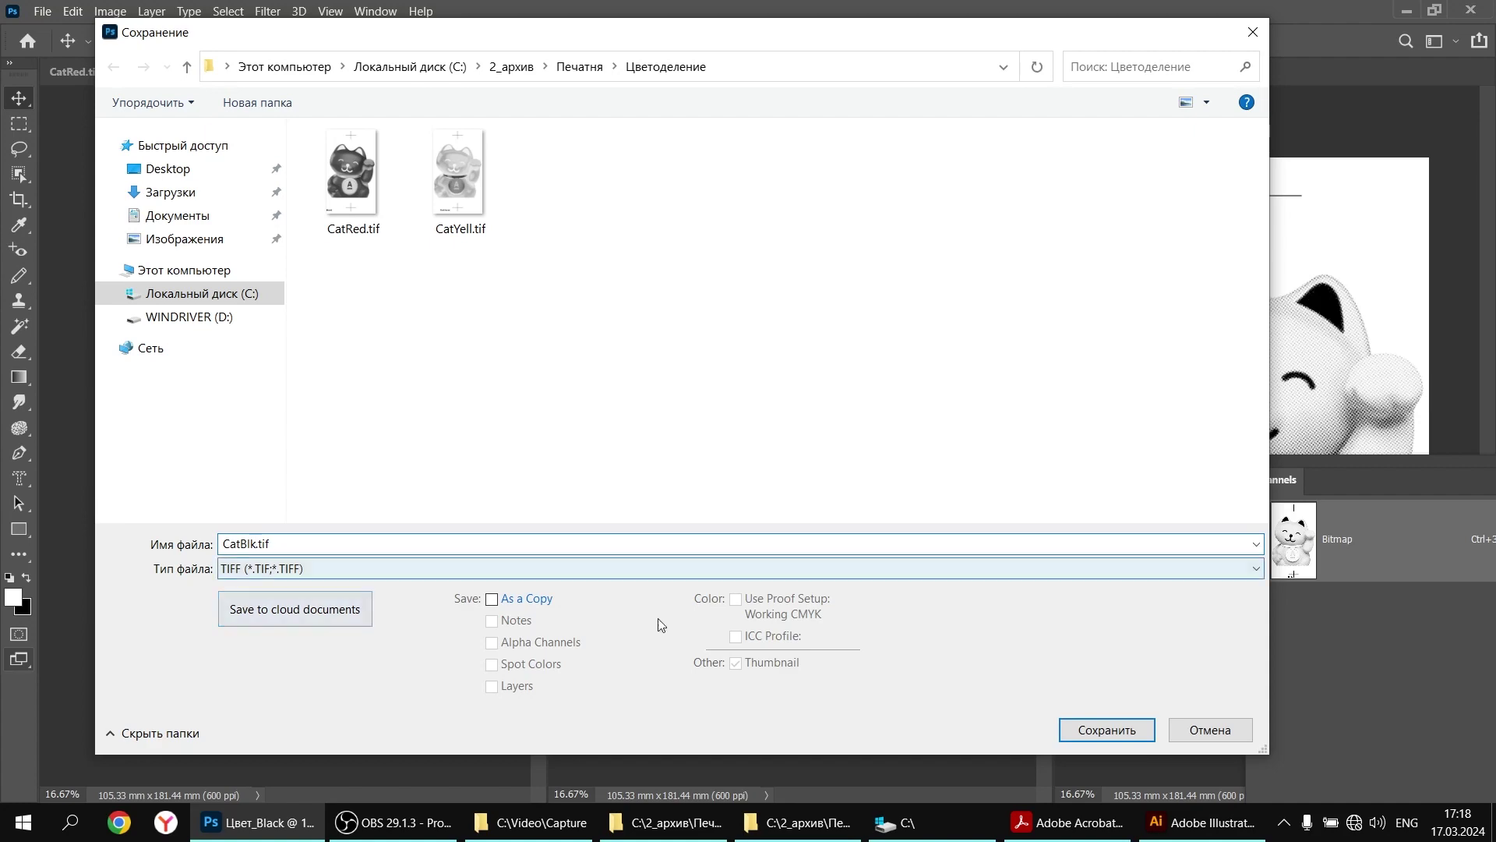
{"action": "left_click", "coordinate": [1065, 727]}
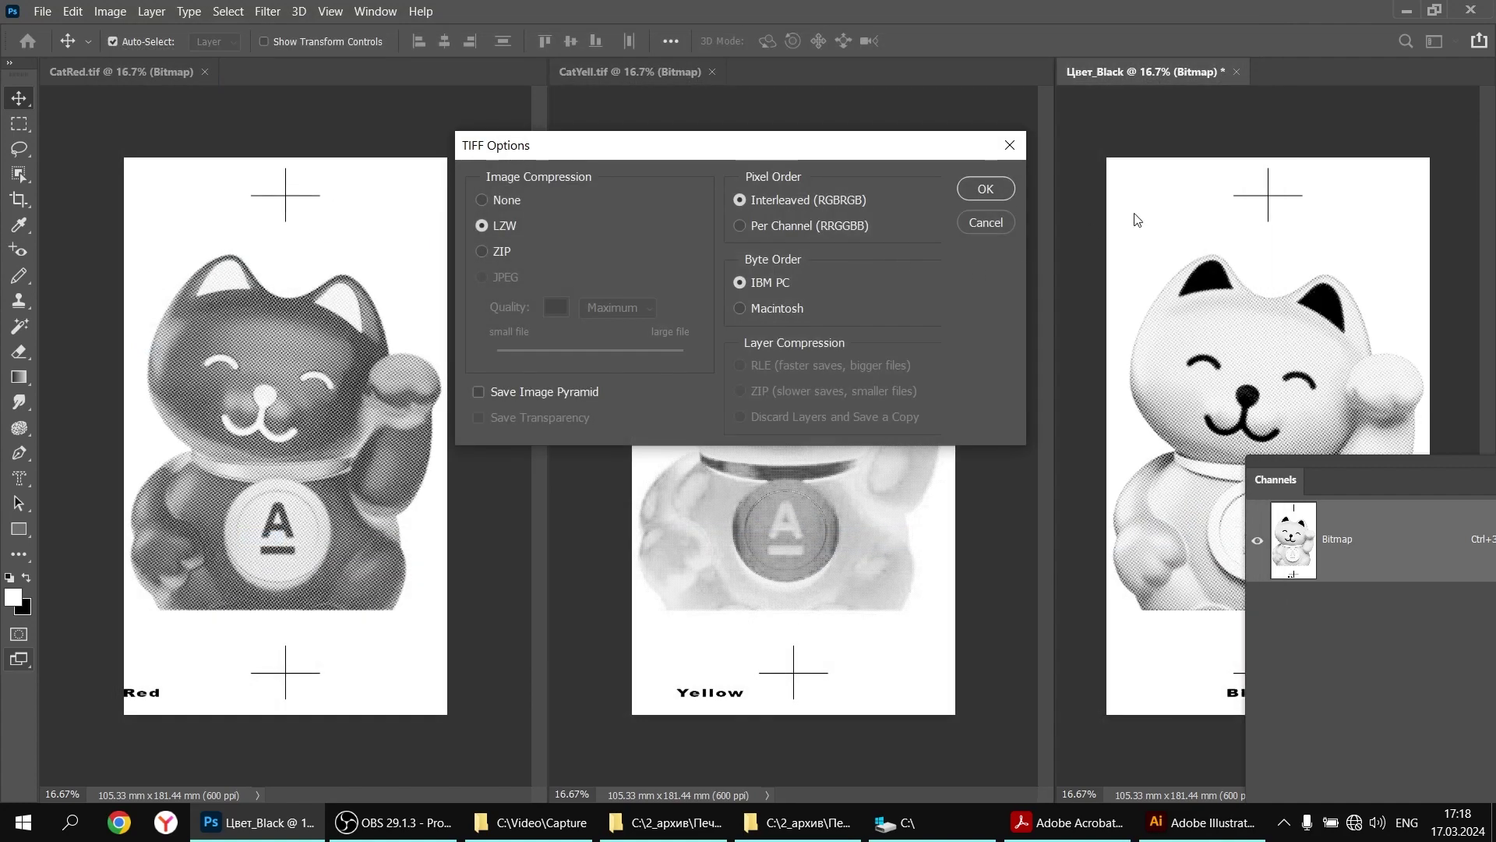
{"action": "left_click", "coordinate": [981, 190]}
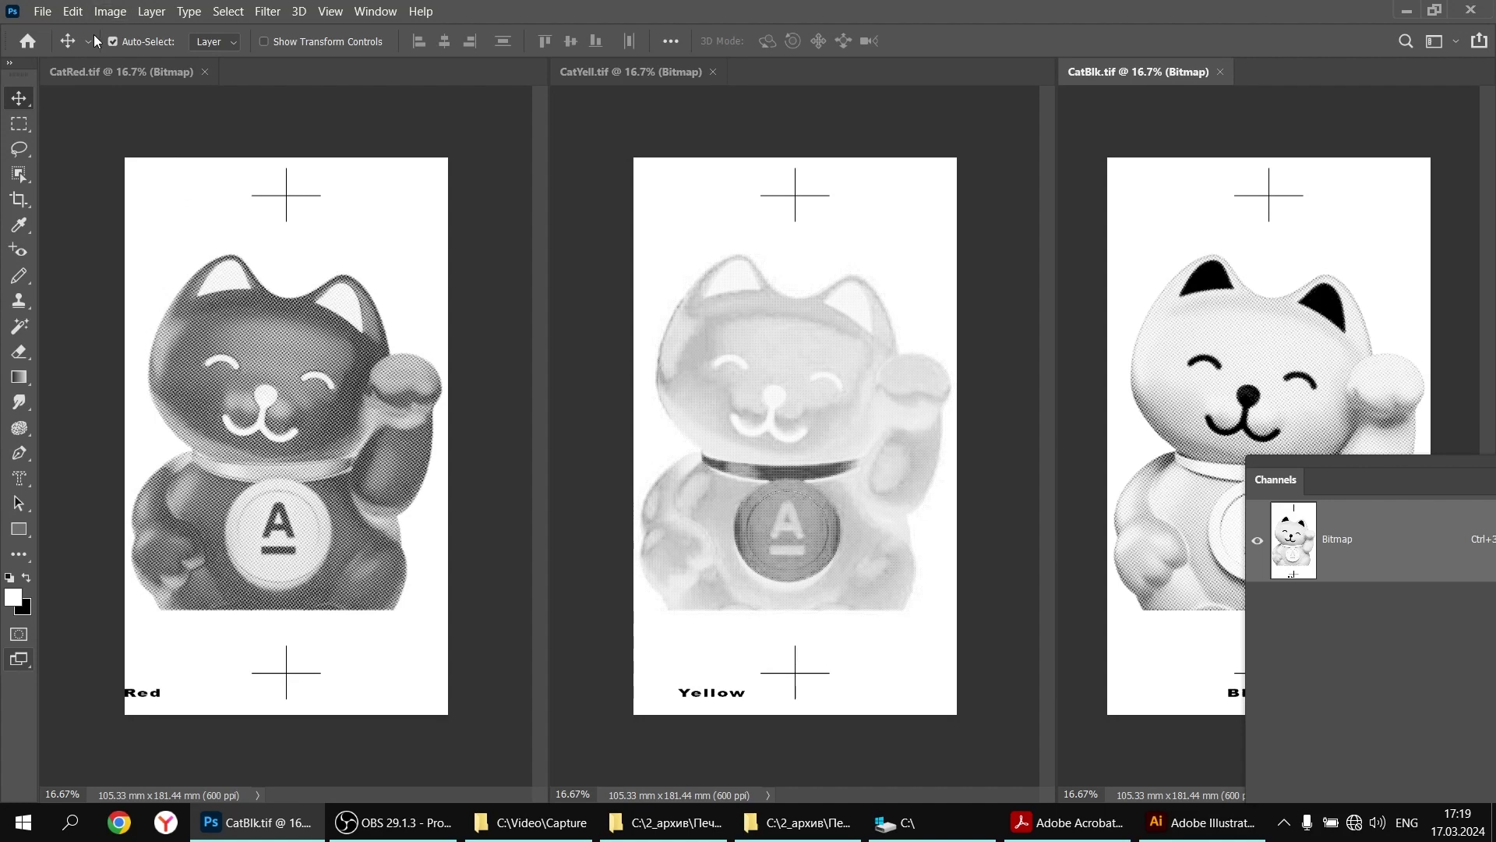
Convert CatRed.tif from Bitmap to Grayscale mode with a size ratio of 1
{"action": "left_click", "coordinate": [110, 73]}
{"action": "left_click", "coordinate": [110, 11]}
{"action": "mouse_move", "coordinate": [123, 34]}
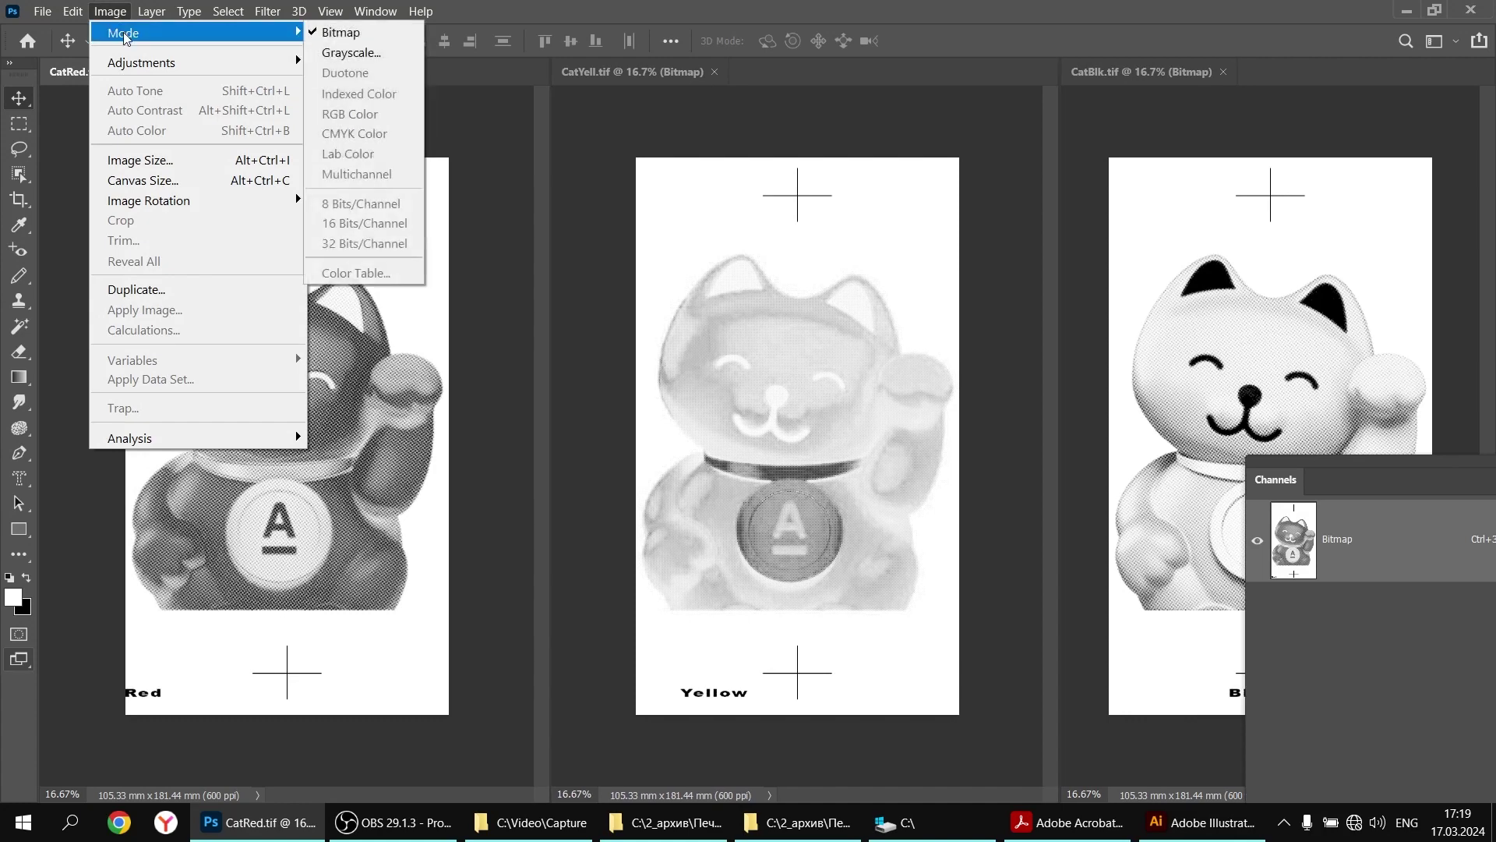
{"action": "left_click", "coordinate": [349, 53]}
{"action": "left_click", "coordinate": [794, 251]}
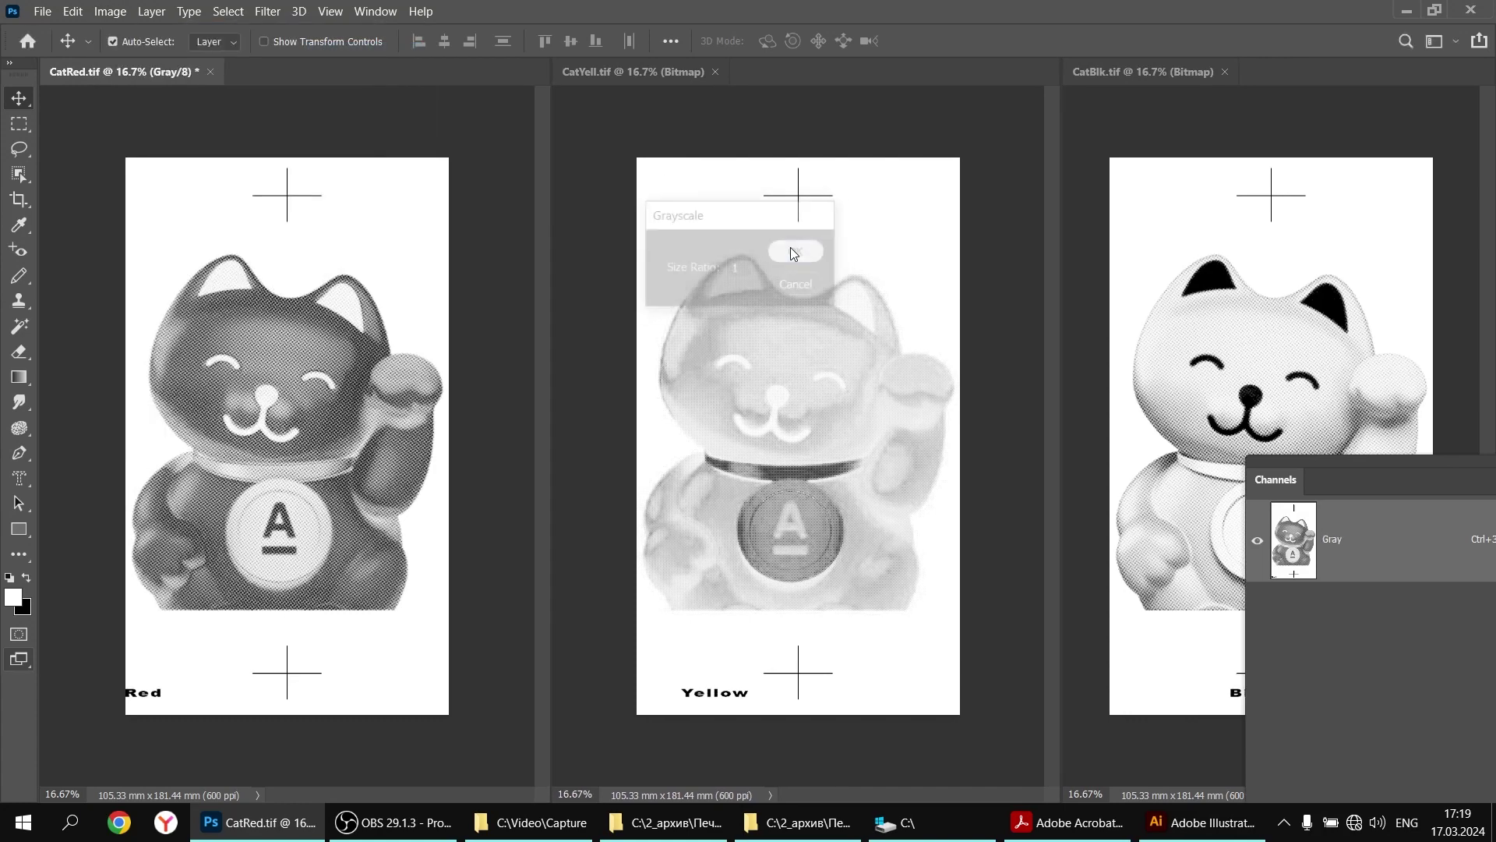
Convert CatYell.tif from Bitmap to Grayscale mode with a size ratio of 1
{"action": "left_click", "coordinate": [645, 71]}
{"action": "left_click", "coordinate": [110, 11]}
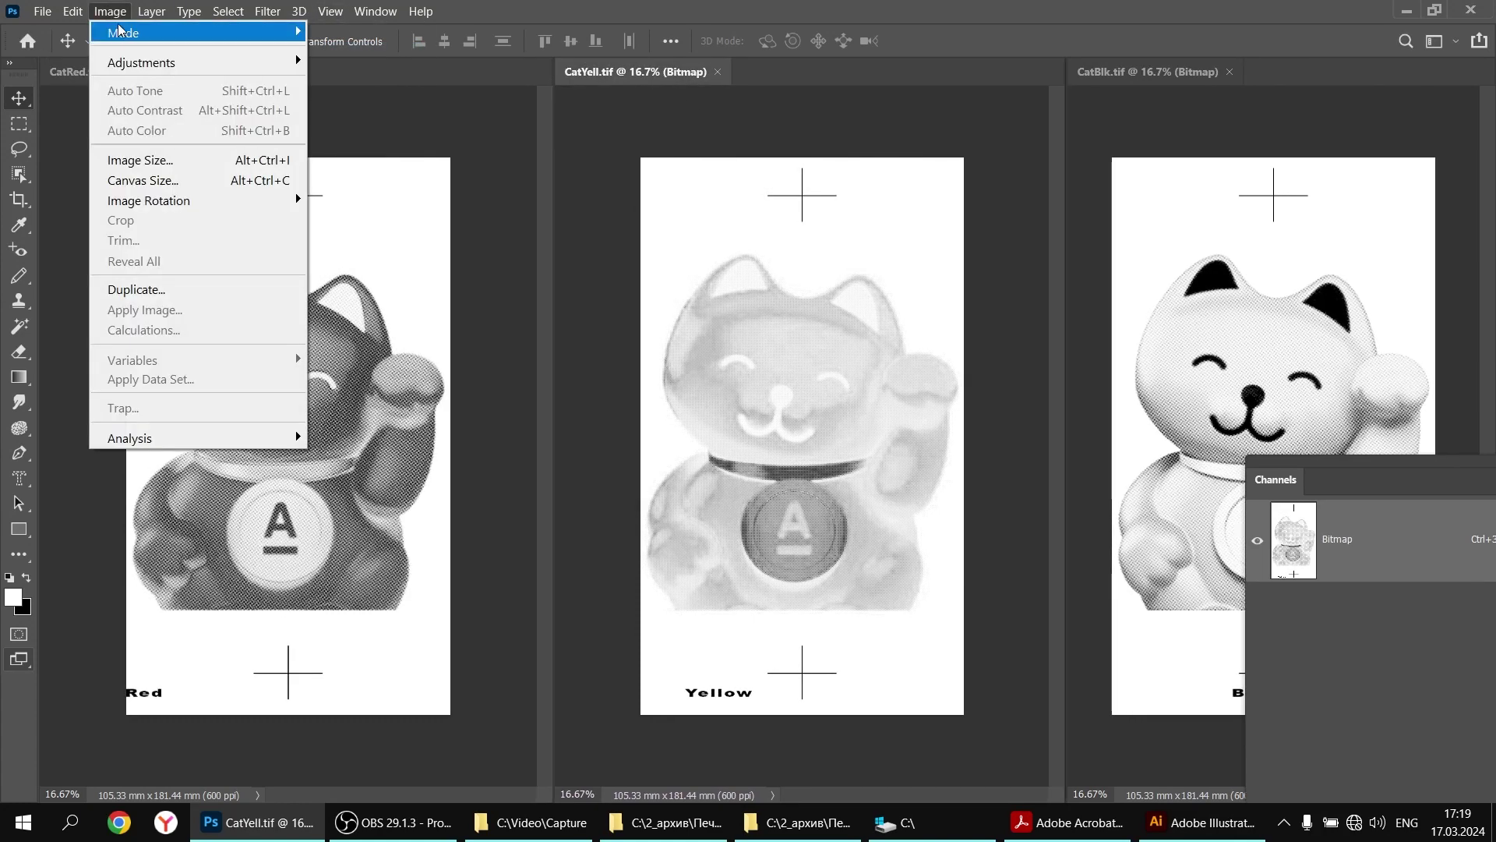
{"action": "mouse_move", "coordinate": [119, 31]}
{"action": "left_click", "coordinate": [349, 53]}
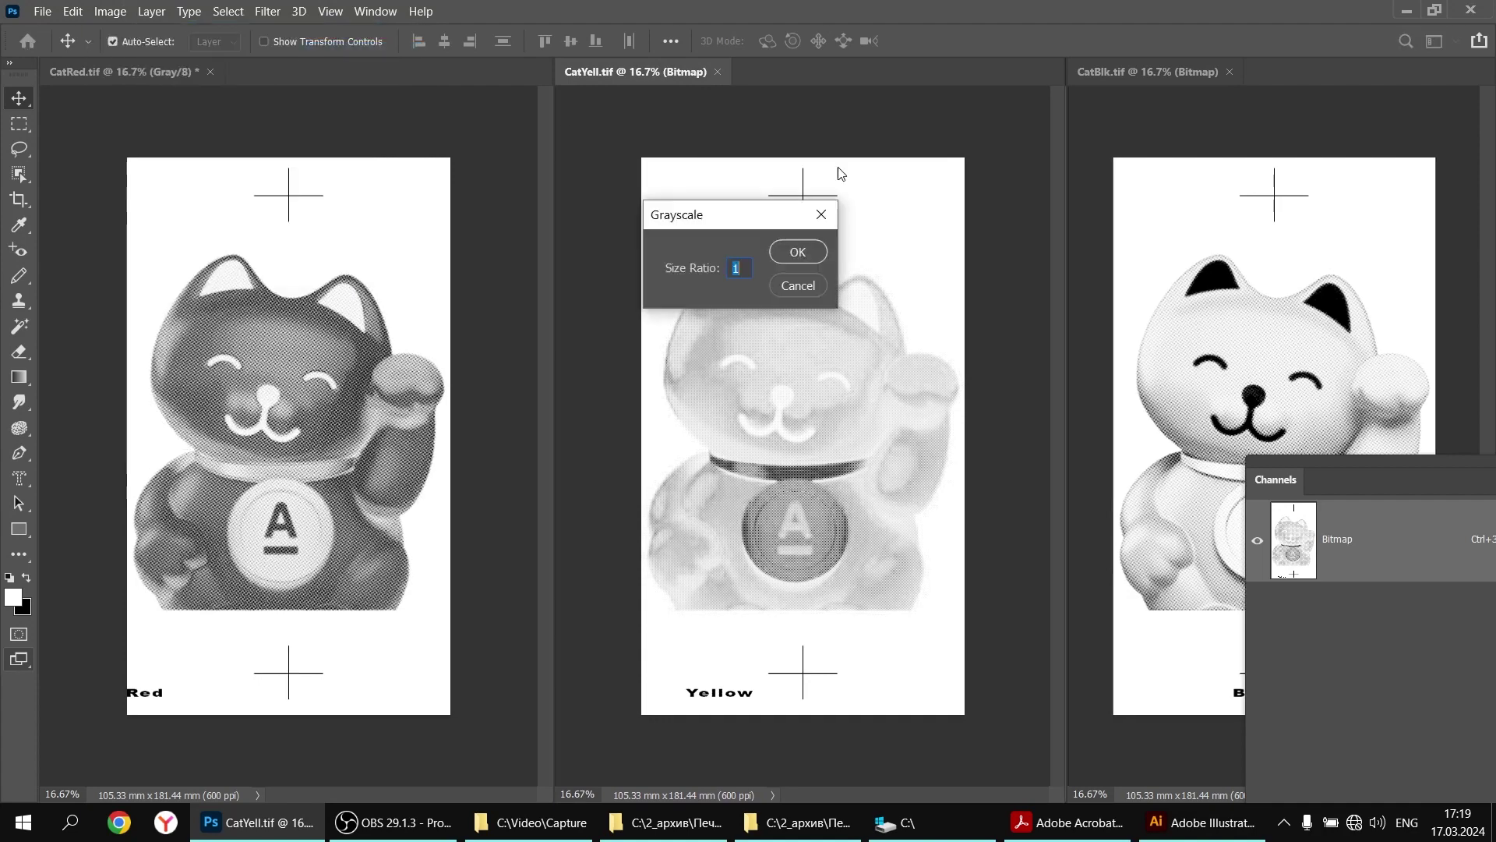
{"action": "left_click", "coordinate": [801, 259]}
Convert CatBlk.tif from Bitmap to Grayscale mode with a size ratio of 1
{"action": "left_click", "coordinate": [1150, 71]}
{"action": "left_click", "coordinate": [109, 11]}
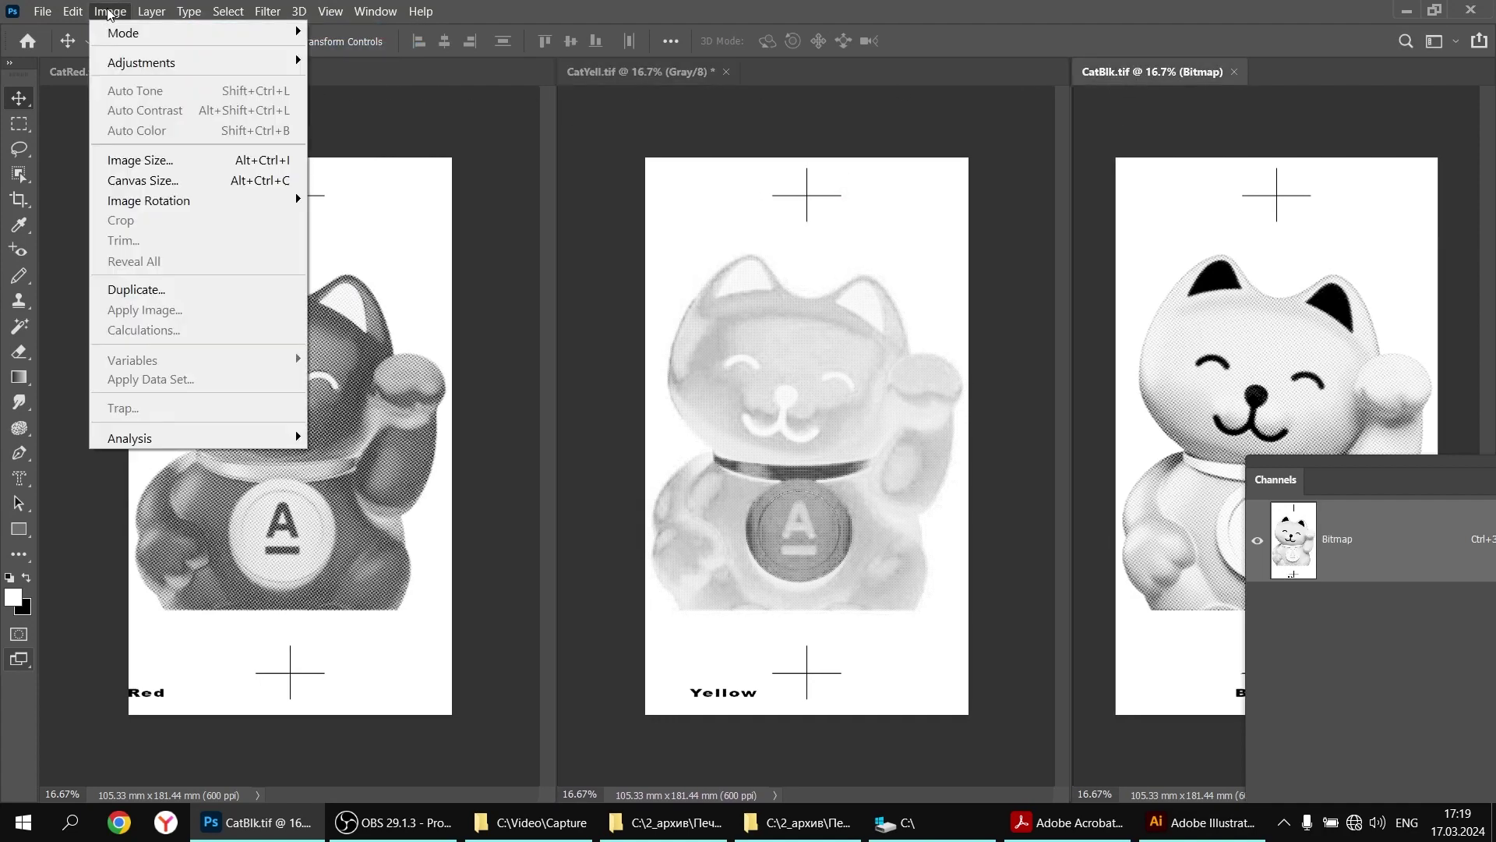
{"action": "mouse_move", "coordinate": [121, 32]}
{"action": "left_click", "coordinate": [351, 51]}
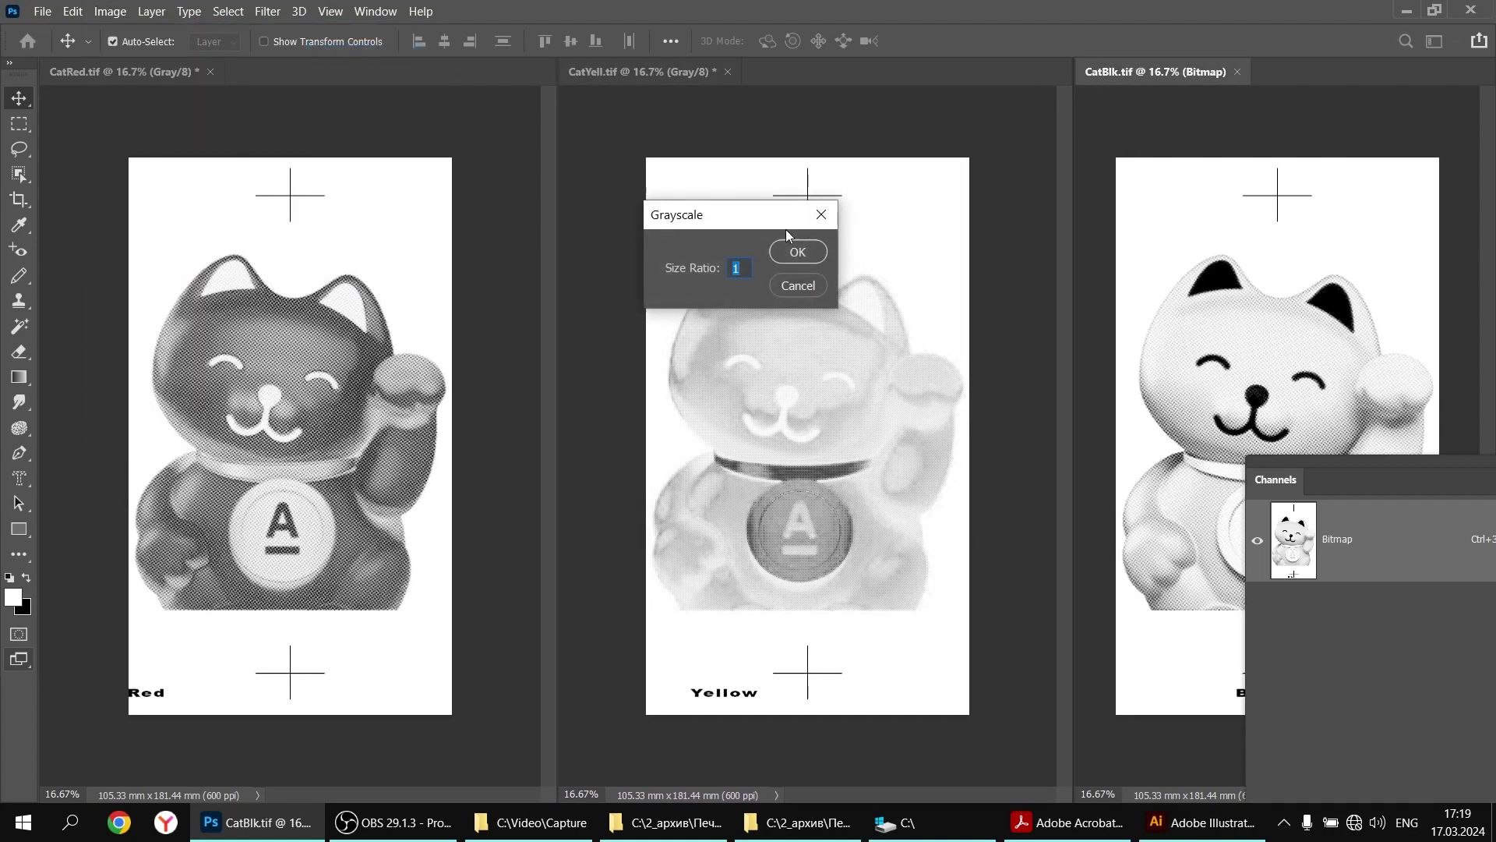
{"action": "left_click", "coordinate": [795, 251]}
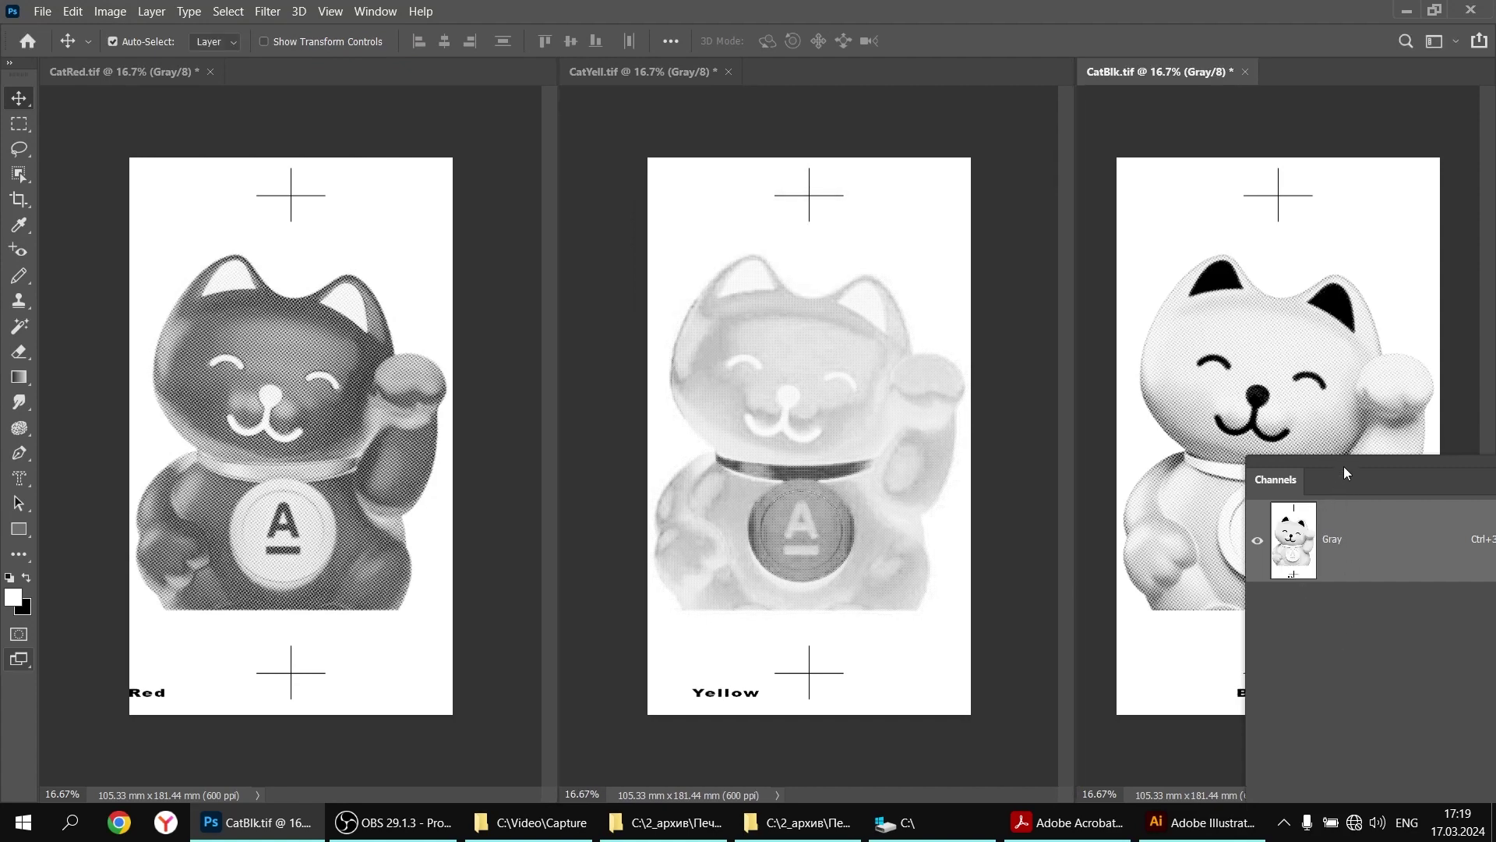
Merge the three grayscale documents into one three-channel Multichannel document, in the order CatRed, CatYell, CatBlk
{"action": "left_click_drag", "start_coordinate": [1343, 466], "coordinate": [1007, 360]}
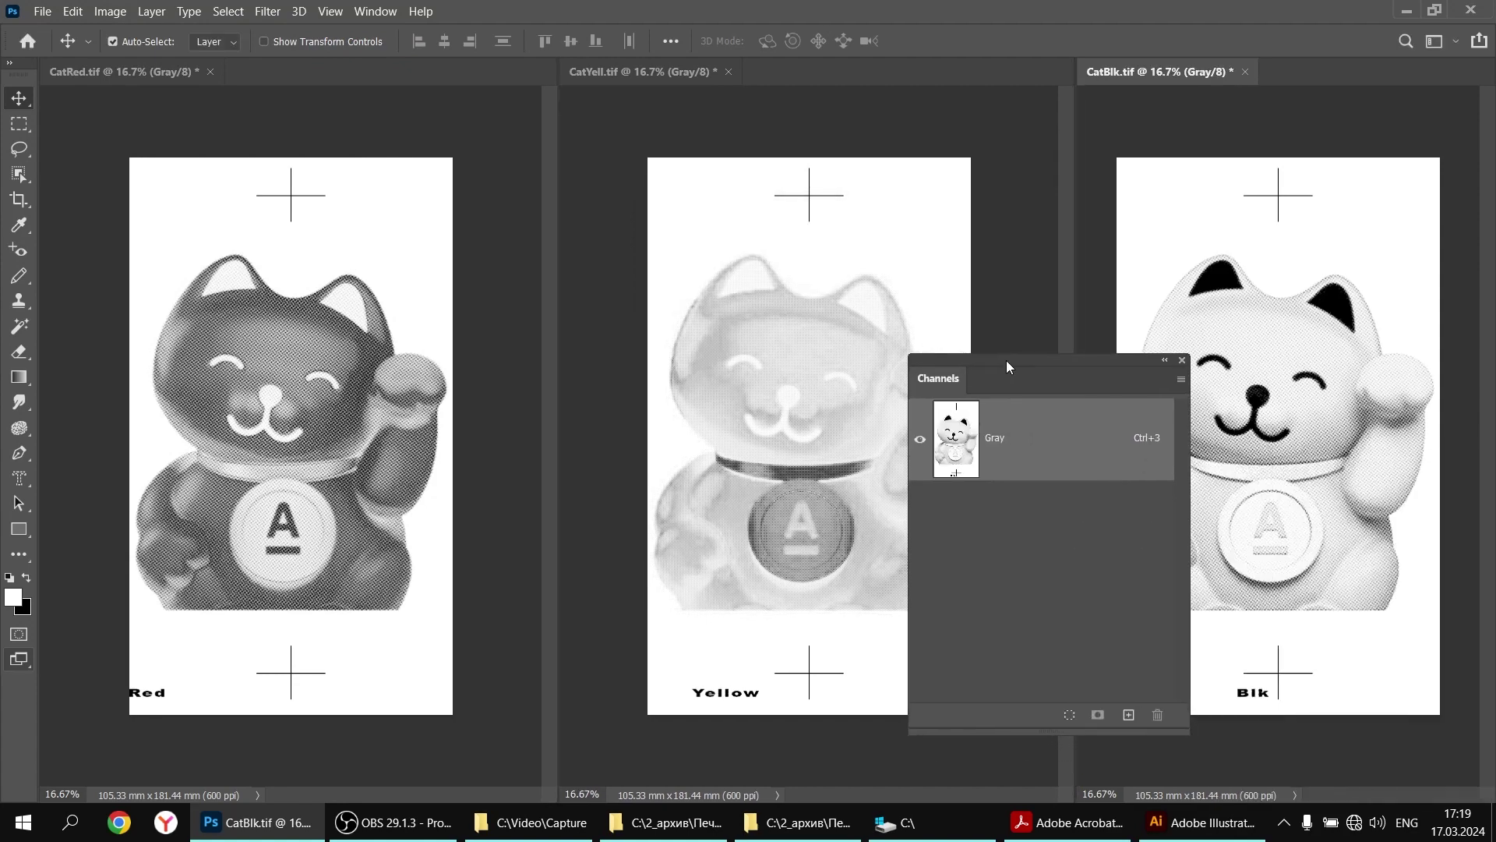
{"action": "left_click", "coordinate": [1181, 379]}
{"action": "left_click", "coordinate": [1235, 557]}
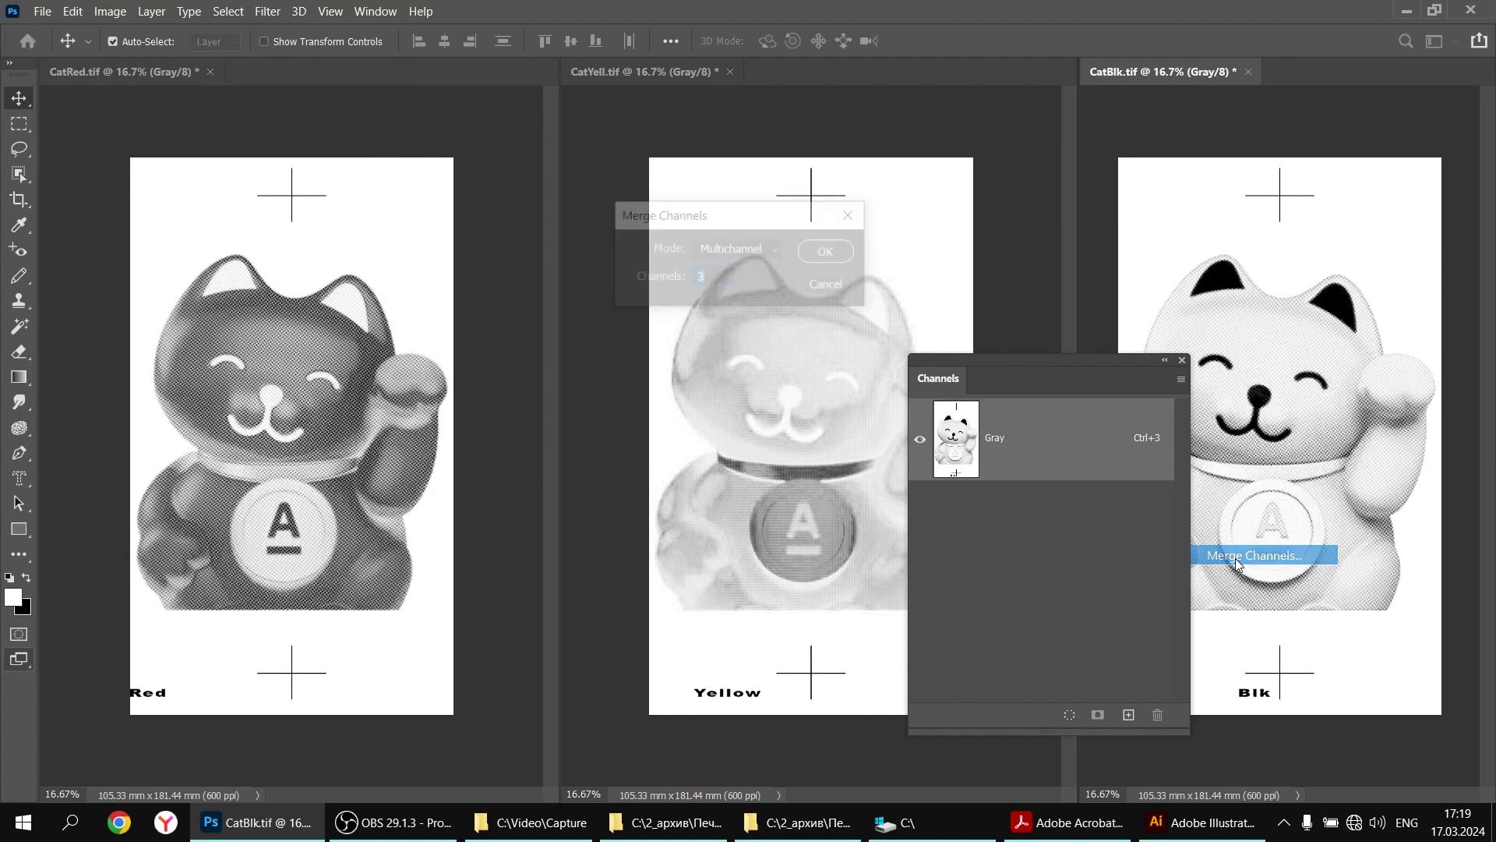
{"action": "left_click", "coordinate": [839, 252]}
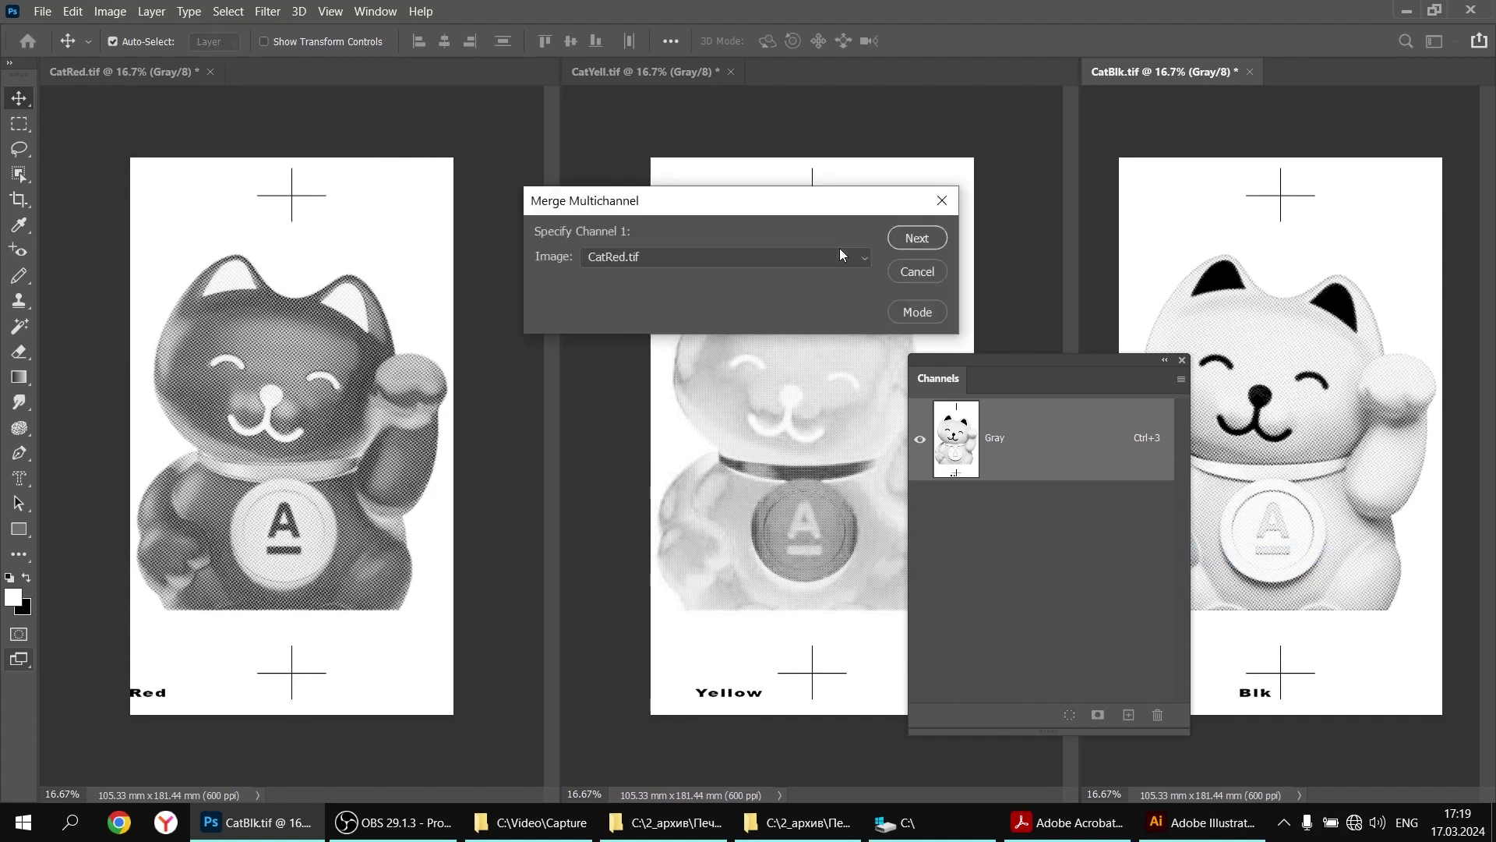
{"action": "left_click", "coordinate": [912, 238]}
{"action": "left_click", "coordinate": [914, 246]}
{"action": "left_click", "coordinate": [914, 241]}
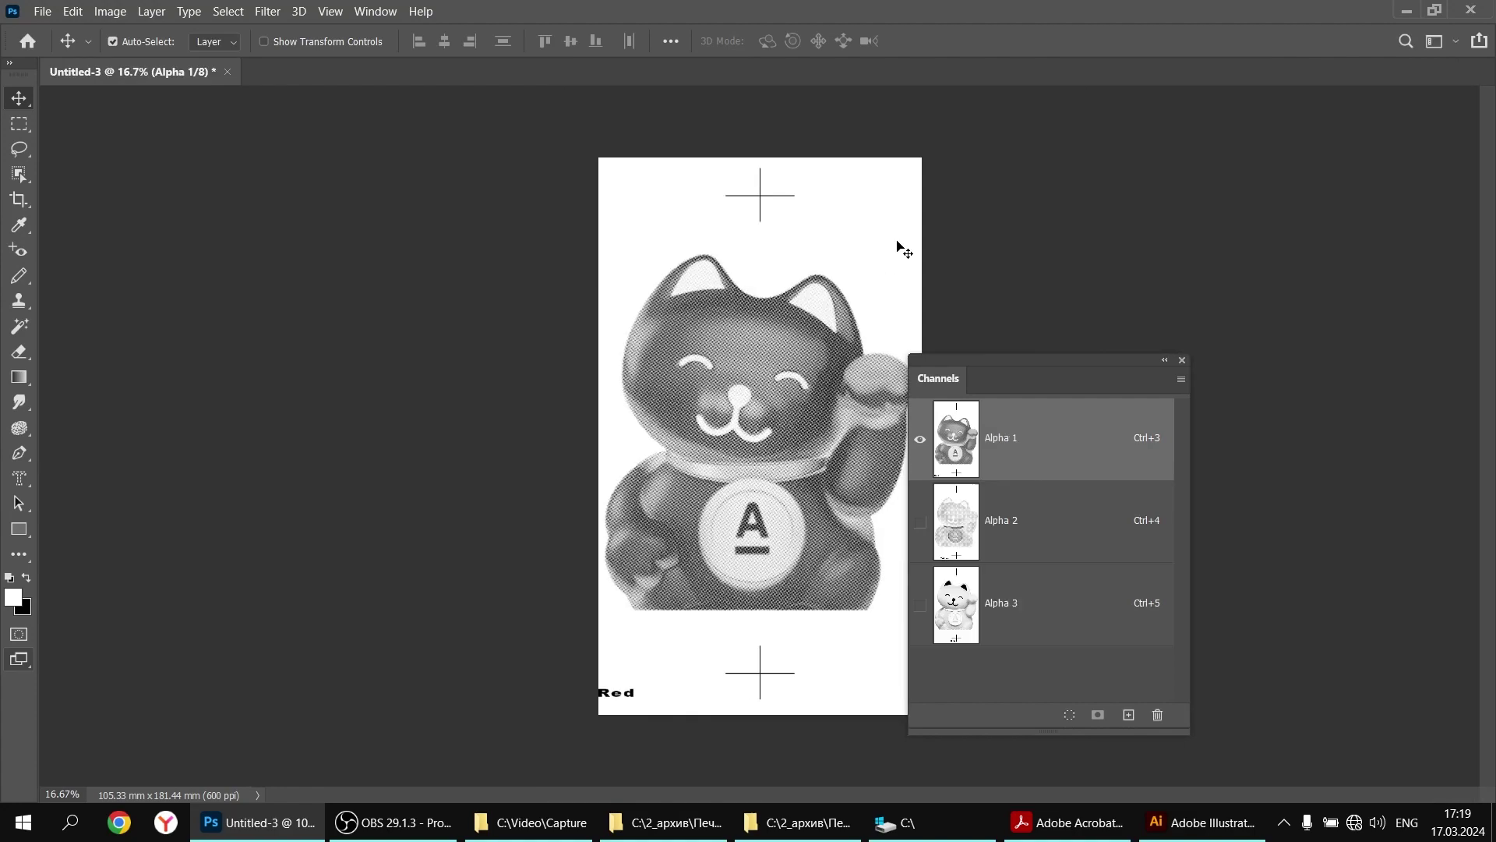
Turn the Alpha 1 channel into a spot color channel named Red with a saturated red color, about #e3001b
{"action": "left_click_drag", "start_coordinate": [1022, 362], "coordinate": [1097, 182]}
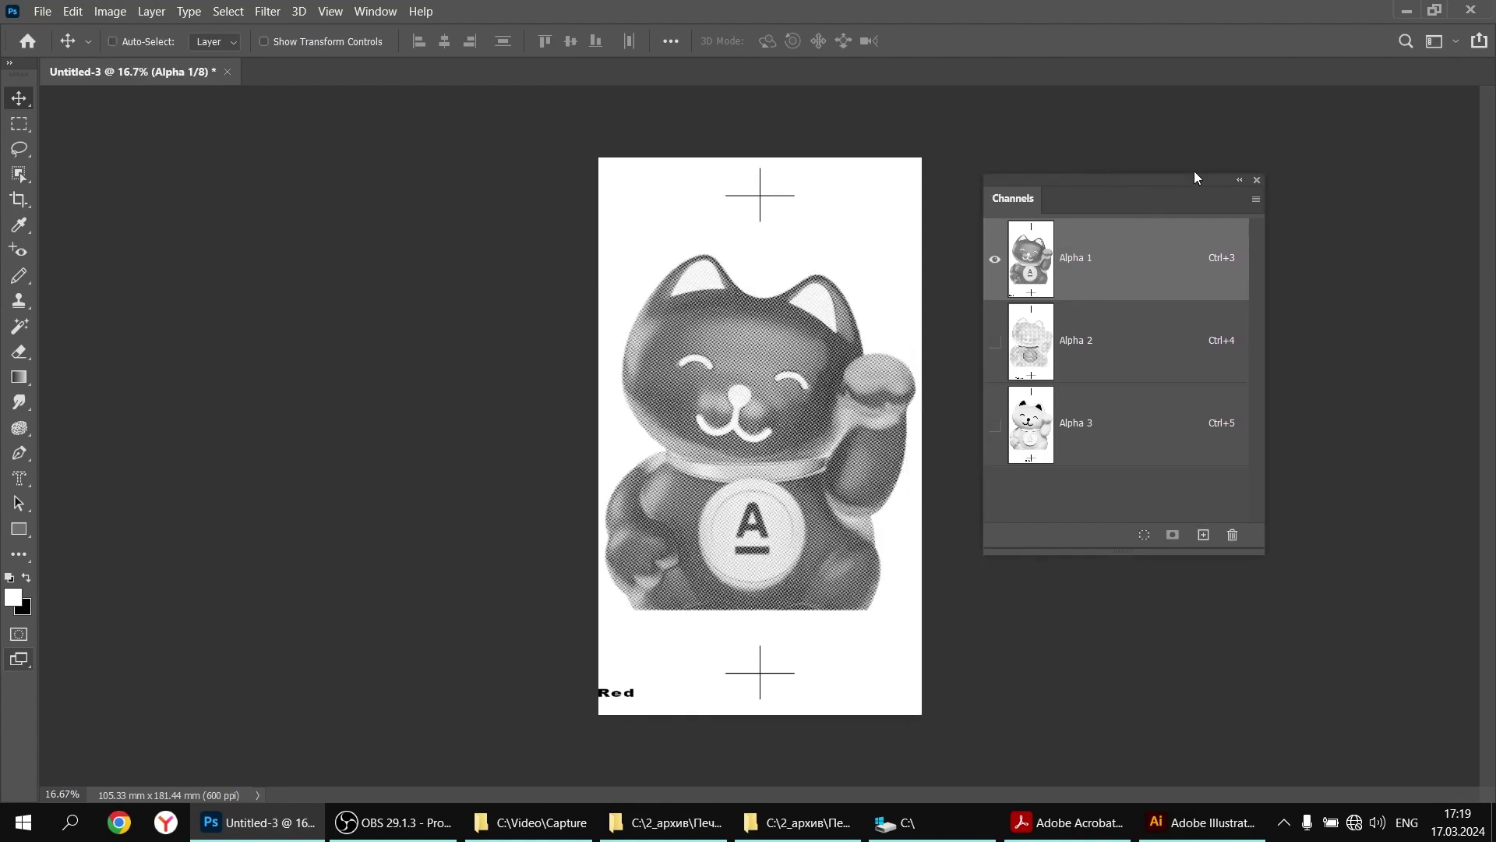
{"action": "key", "text": "ctrl+plus"}
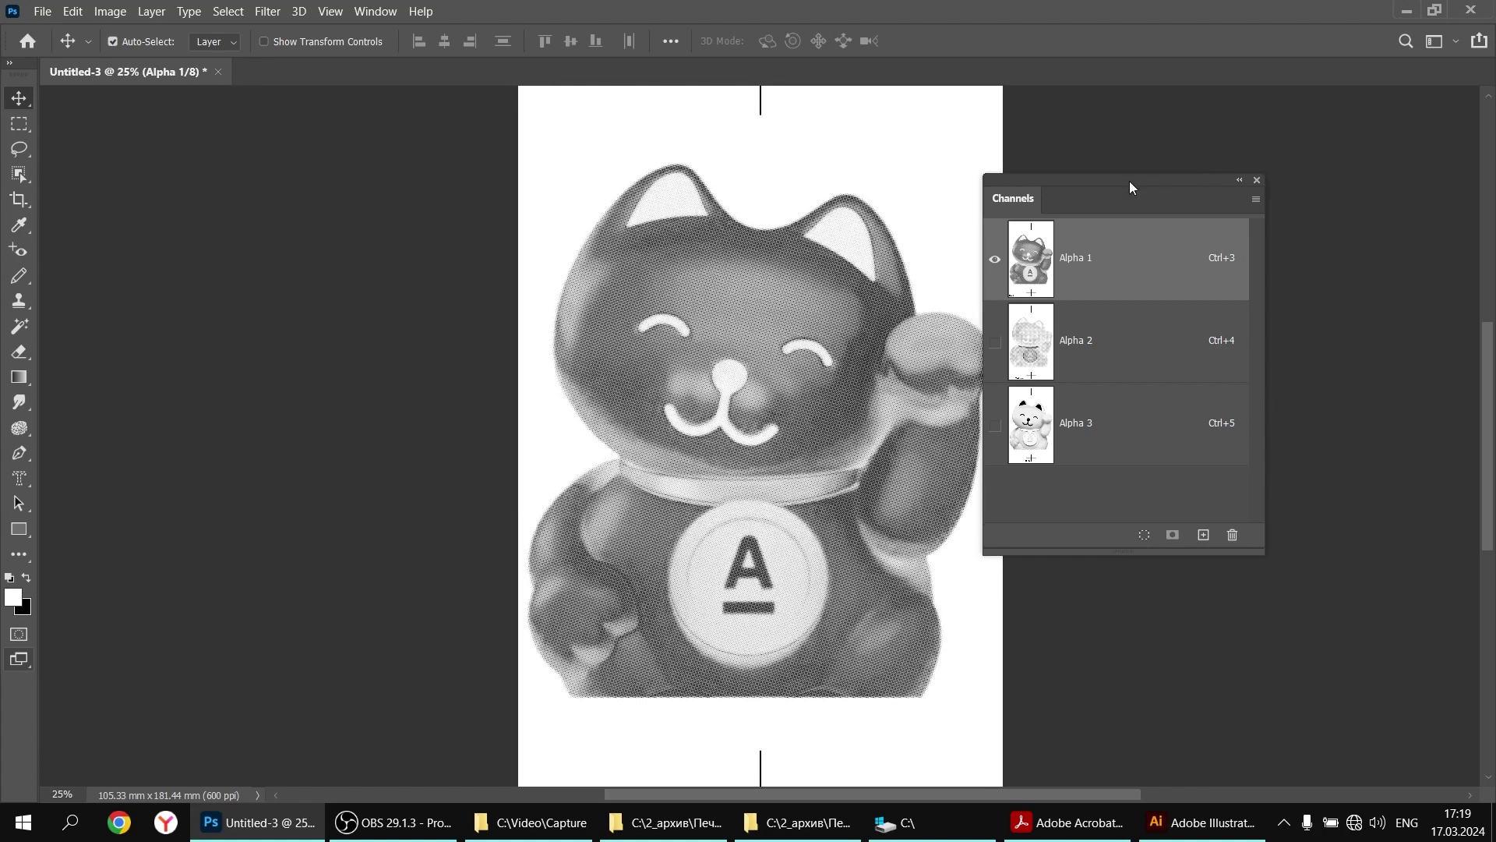
{"action": "left_click_drag", "start_coordinate": [1129, 181], "coordinate": [1316, 148]}
{"action": "double_click", "coordinate": [1227, 250]}
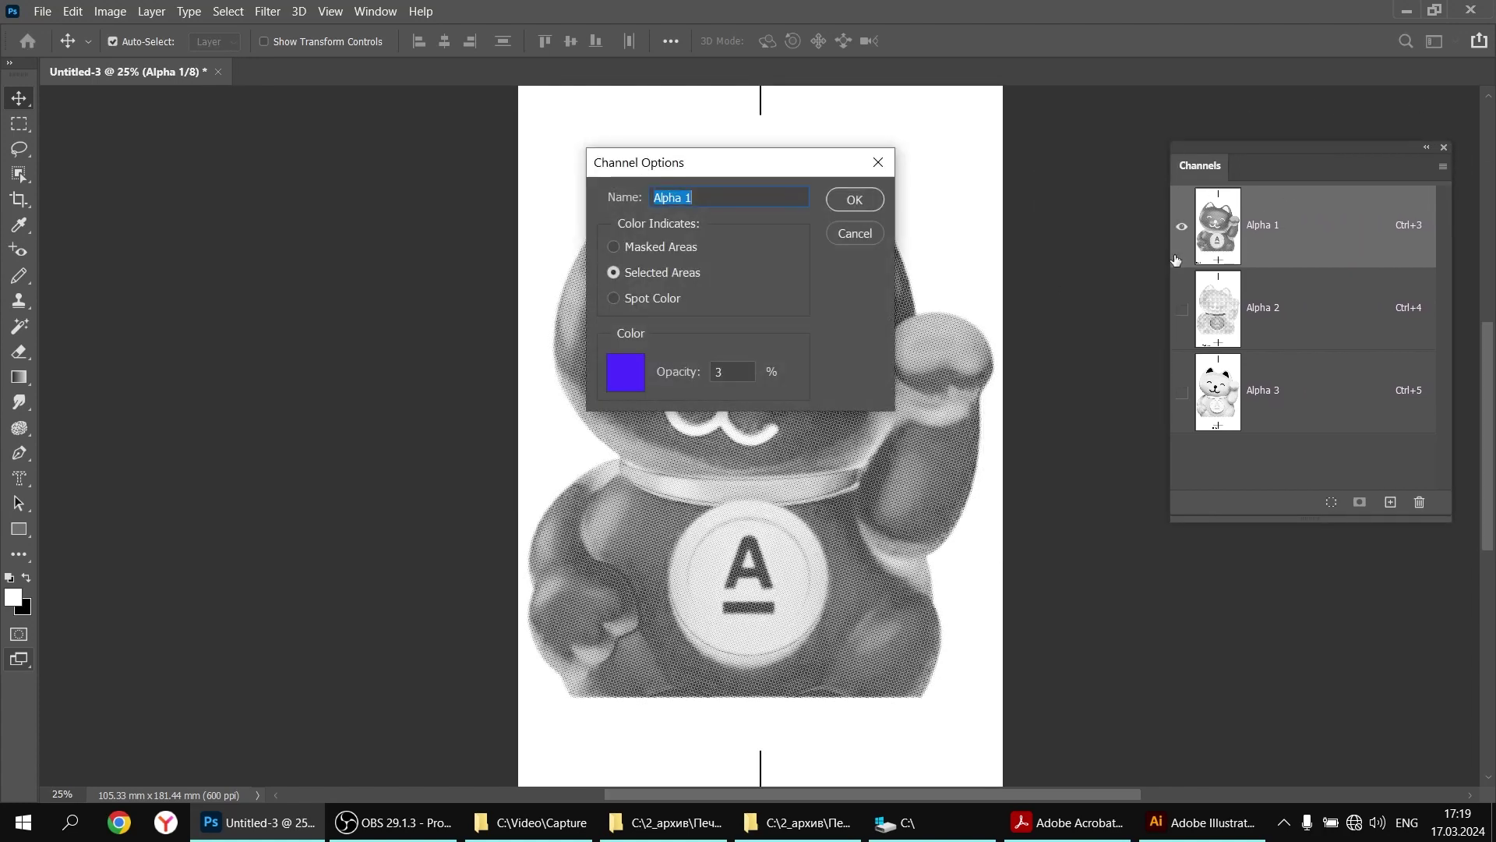
{"action": "left_click", "coordinate": [648, 298]}
{"action": "left_click", "coordinate": [637, 372]}
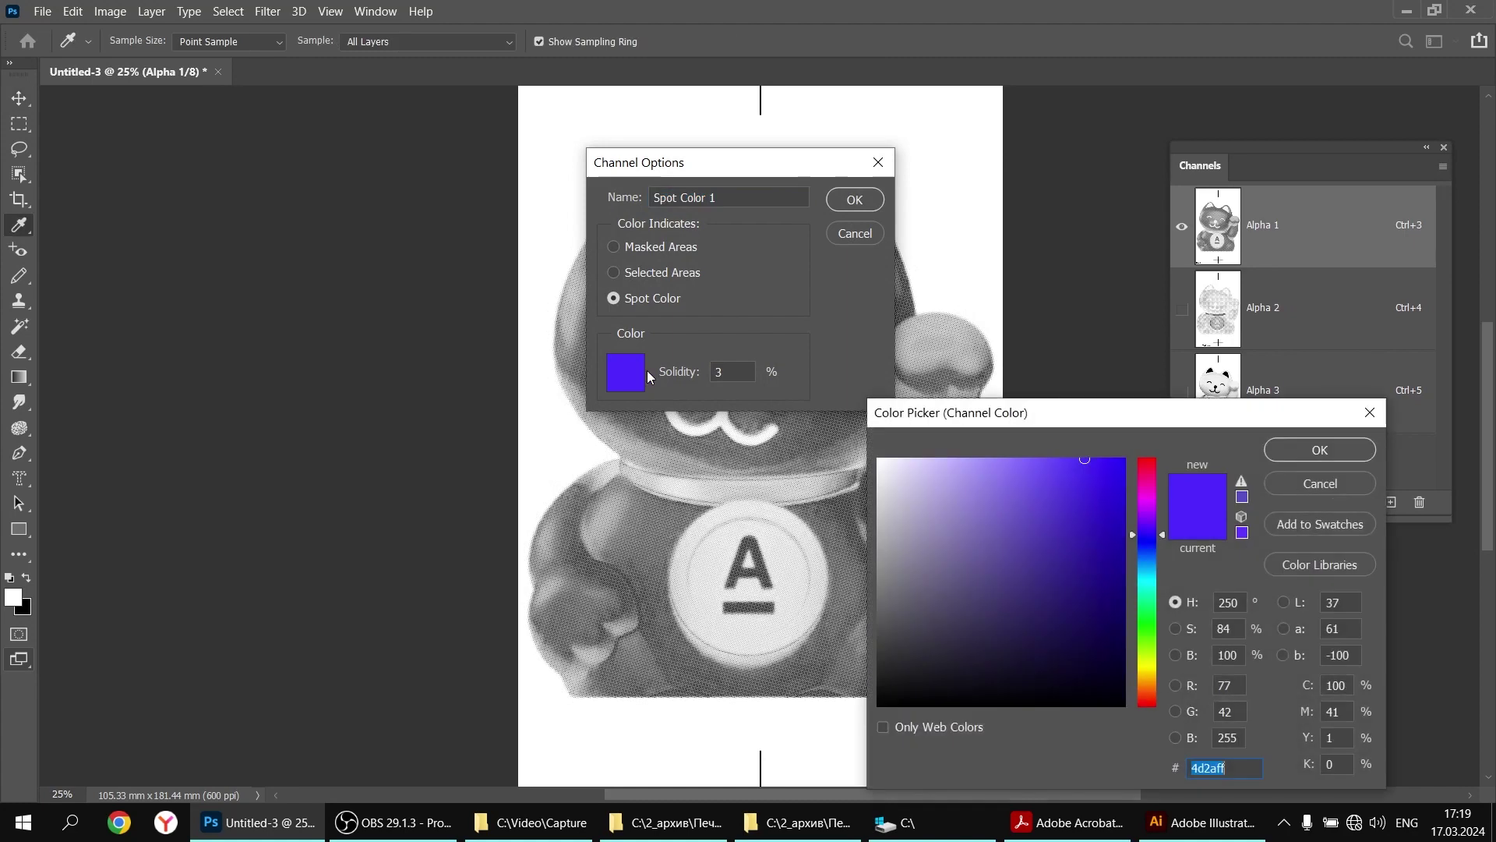
{"action": "left_click_drag", "start_coordinate": [1153, 493], "coordinate": [1162, 456]}
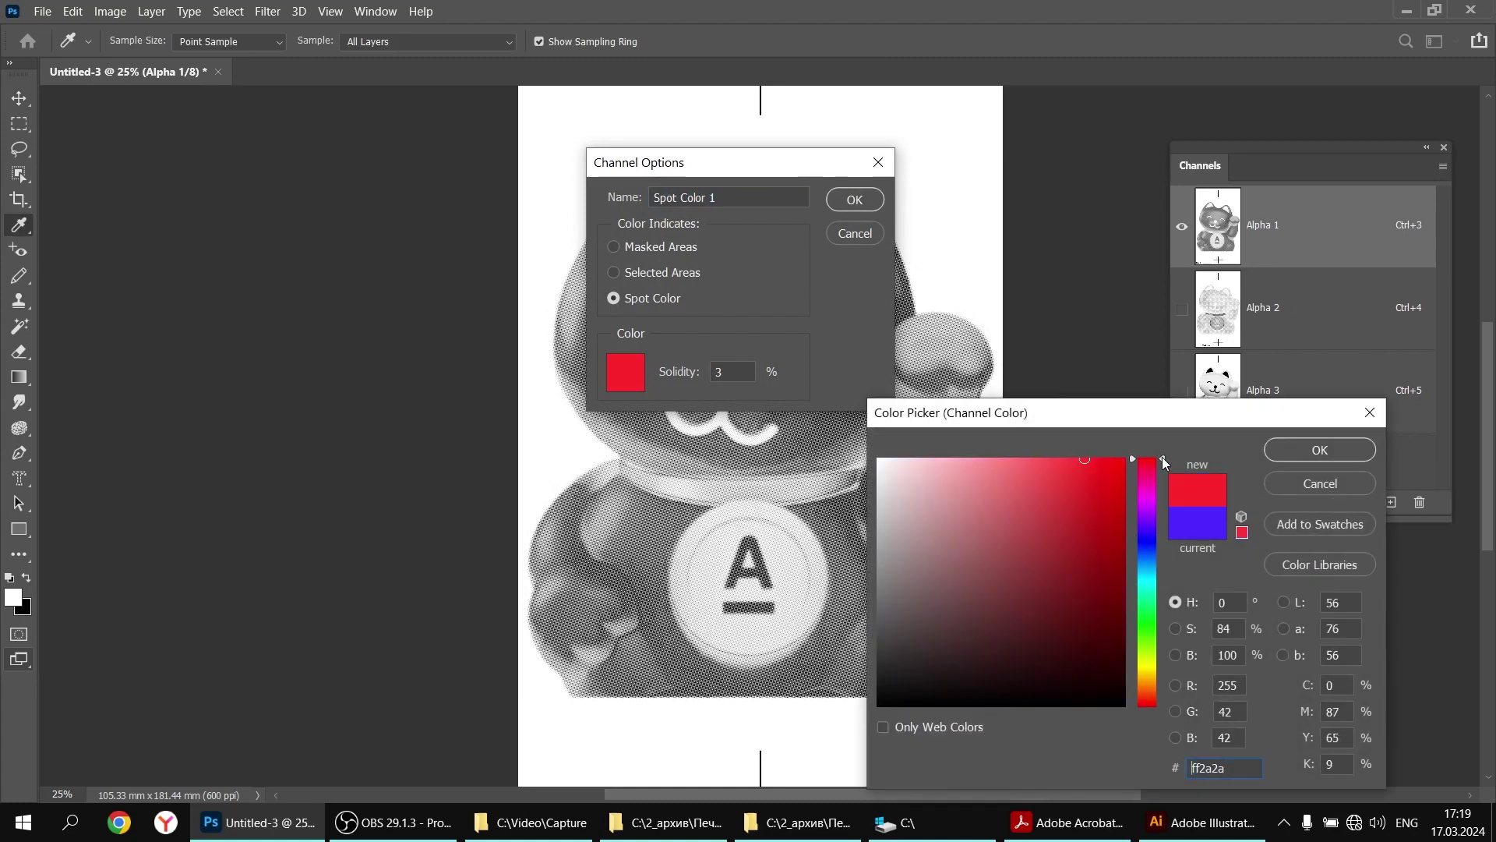
{"action": "left_click_drag", "start_coordinate": [1040, 533], "coordinate": [1142, 485]}
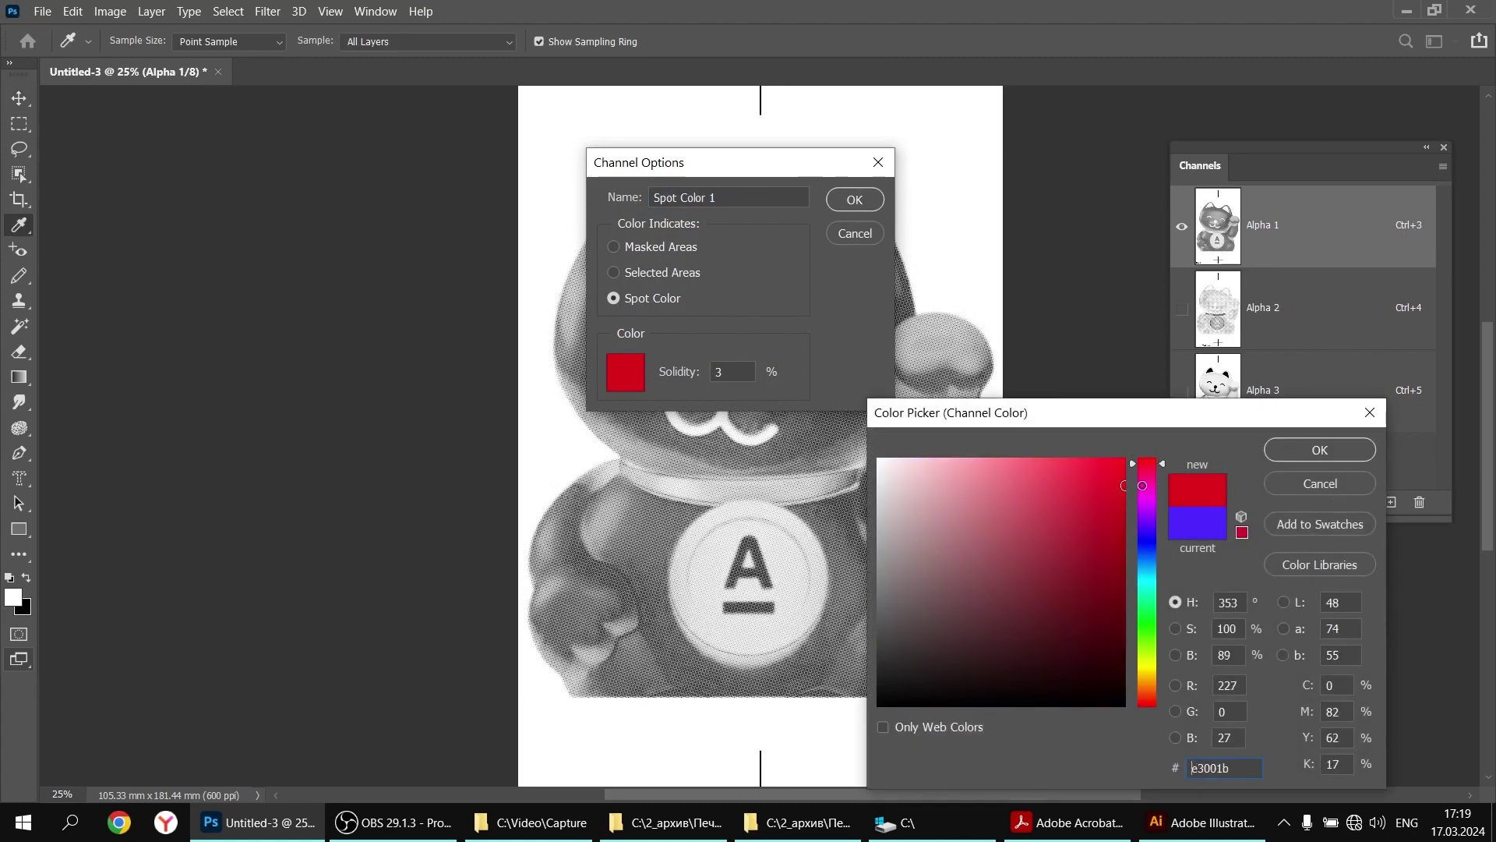
{"action": "left_click", "coordinate": [1300, 450]}
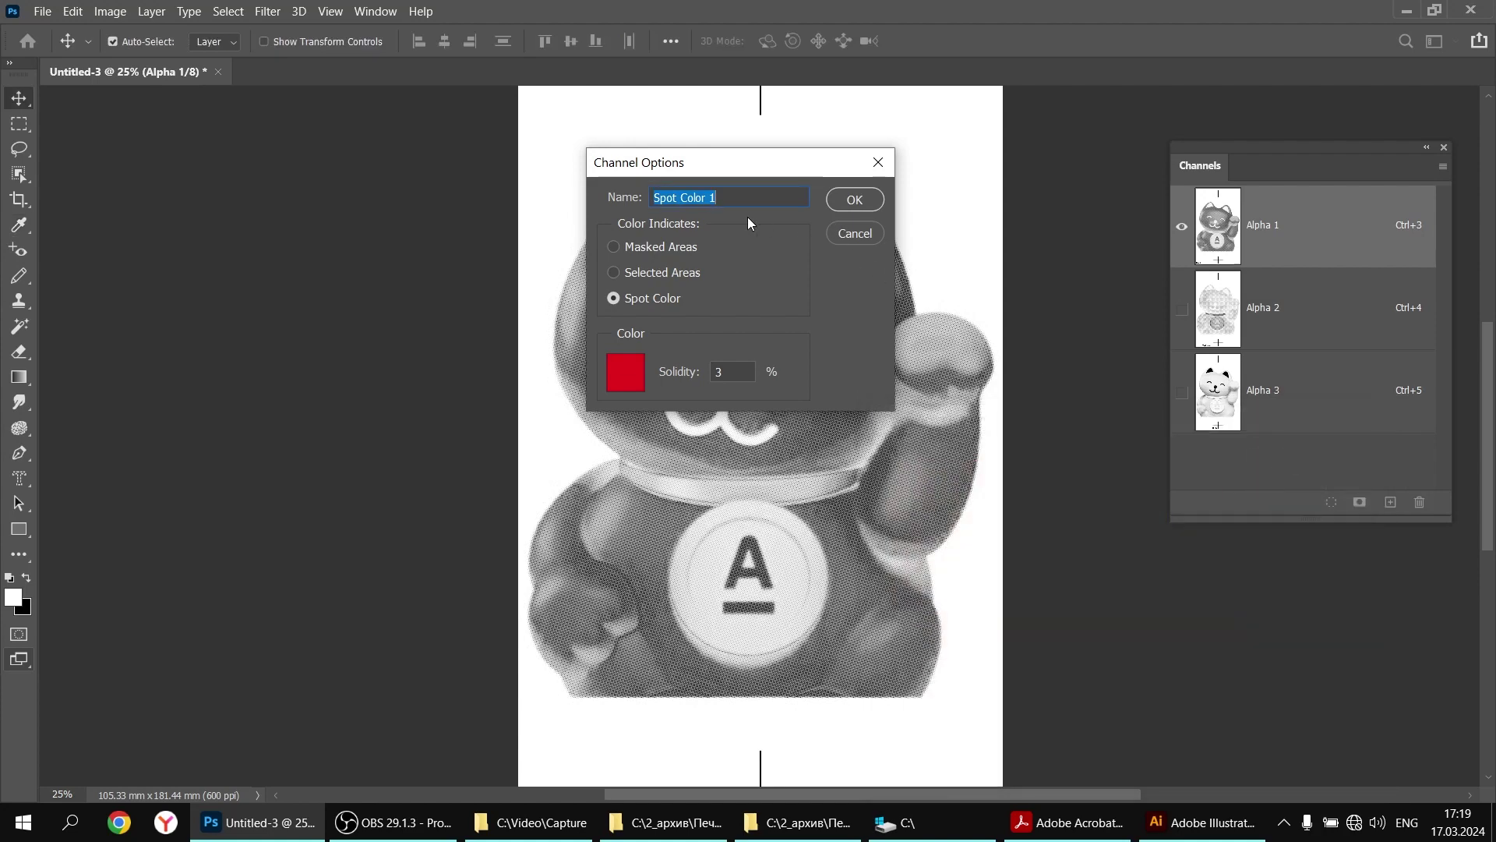
{"action": "type", "text": "Red"}
{"action": "left_click", "coordinate": [855, 199]}
Turn the Alpha 2 channel into a spot color channel named Yell with a bright, fully saturated yellow color
{"action": "double_click", "coordinate": [1218, 307]}
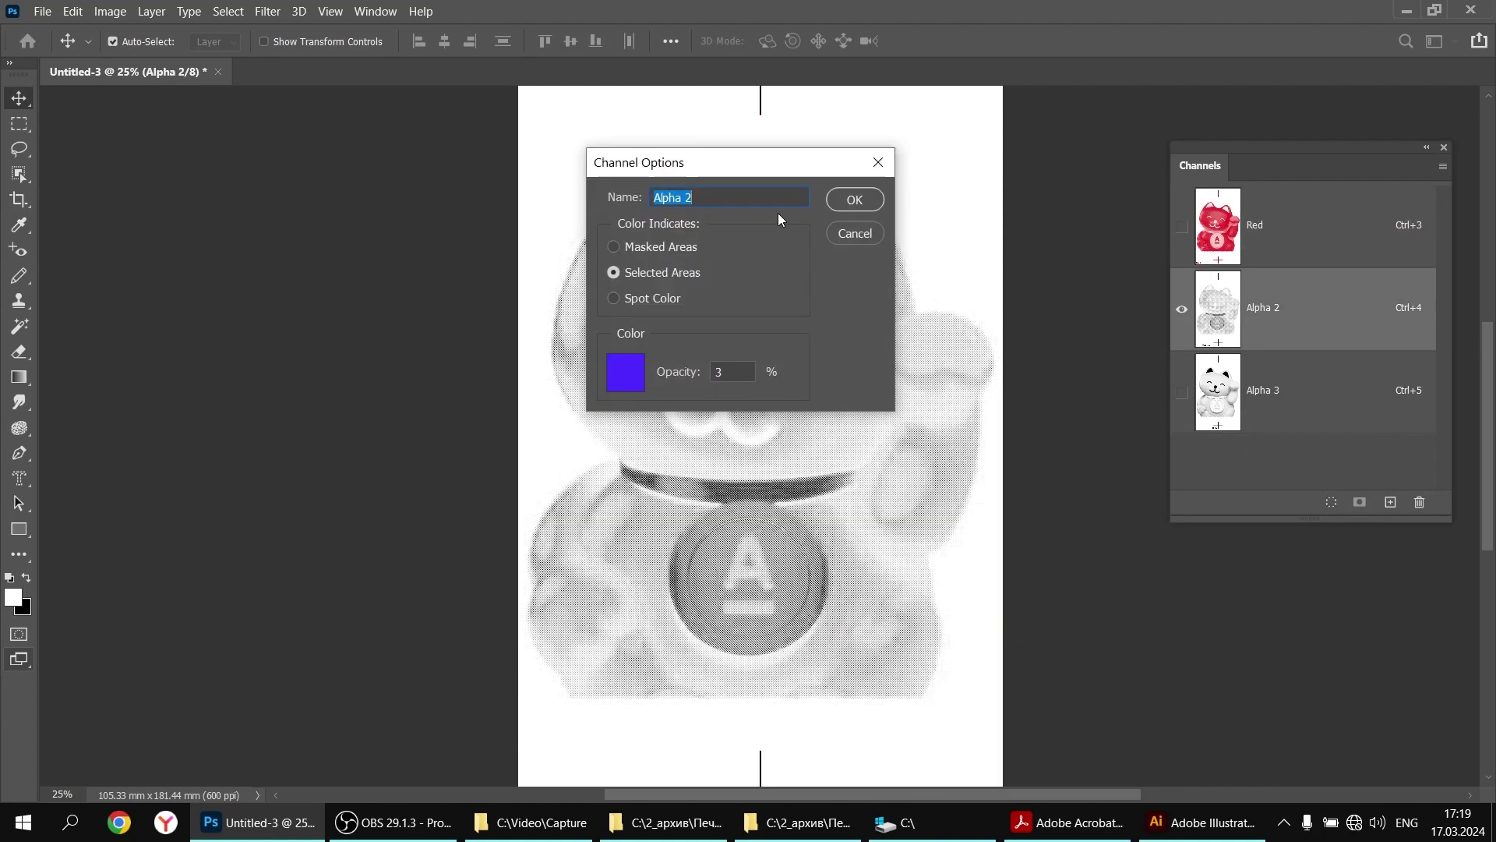
{"action": "type", "text": "Yell"}
{"action": "left_click", "coordinate": [615, 297]}
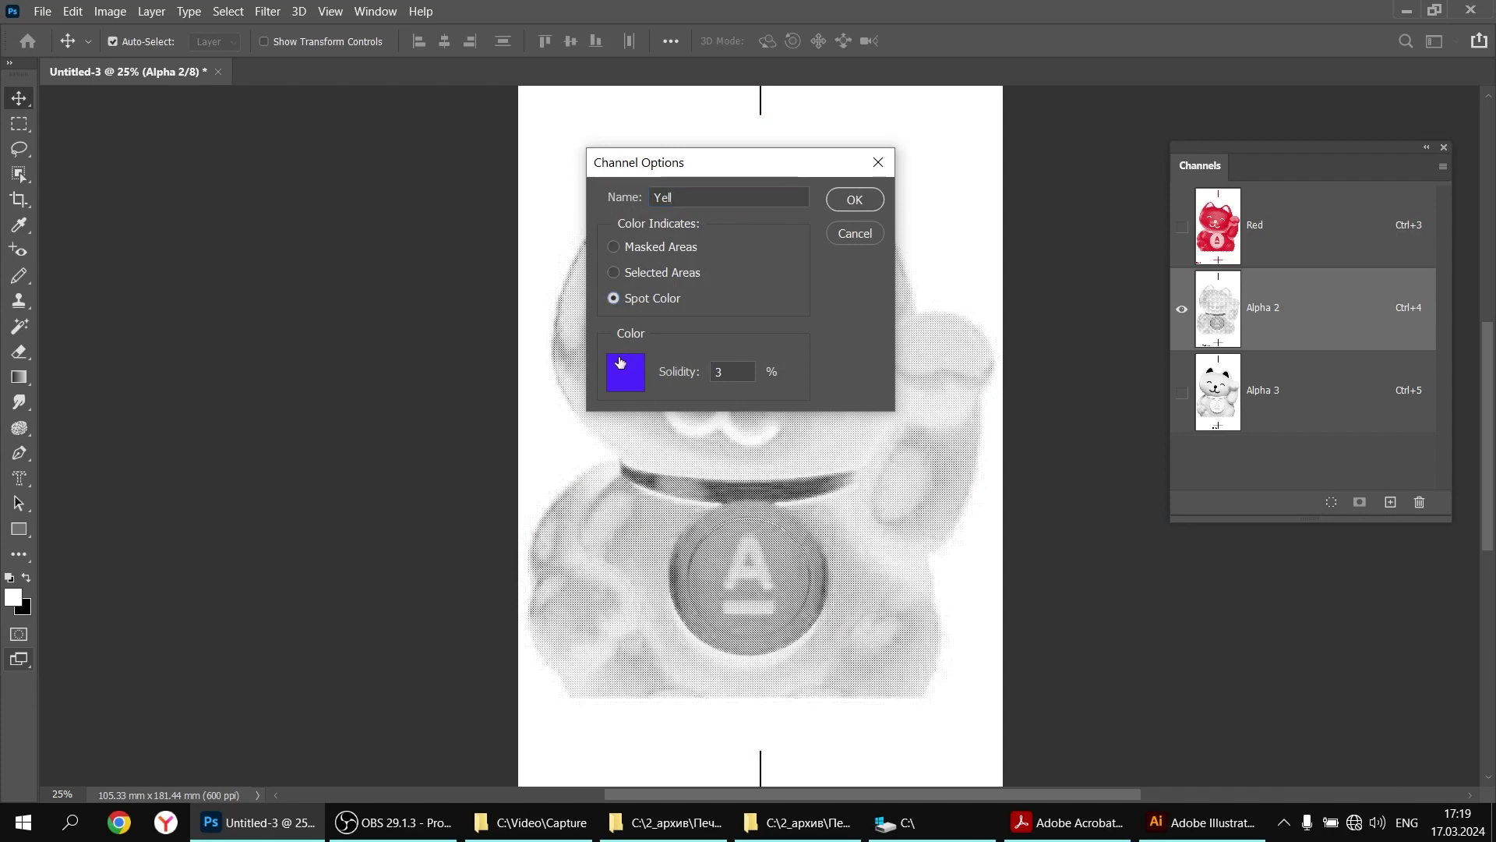
{"action": "left_click", "coordinate": [625, 367]}
{"action": "left_click", "coordinate": [1146, 664]}
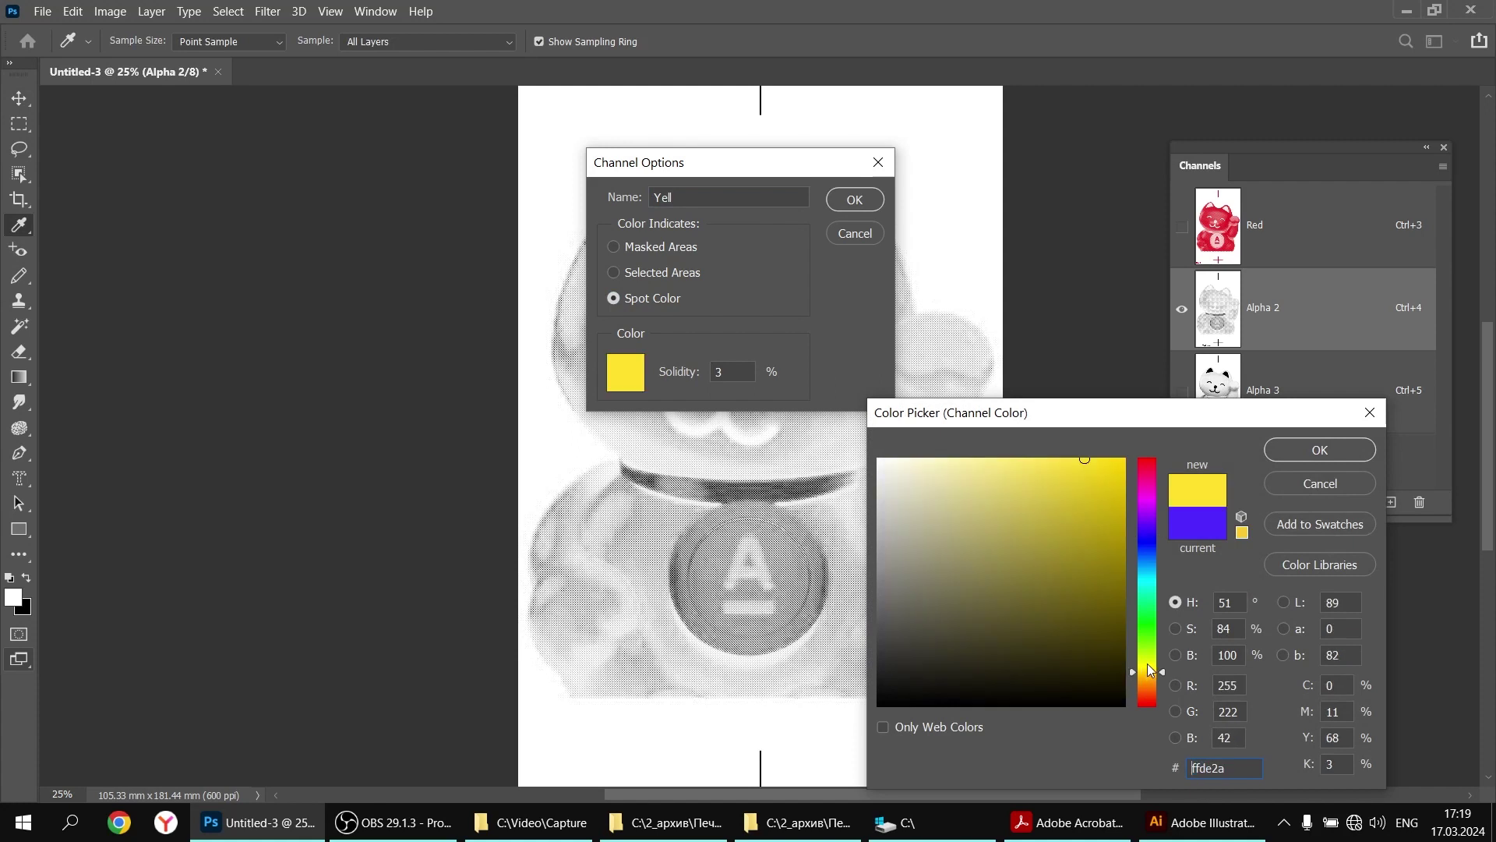
{"action": "left_click_drag", "start_coordinate": [1114, 500], "coordinate": [1142, 465]}
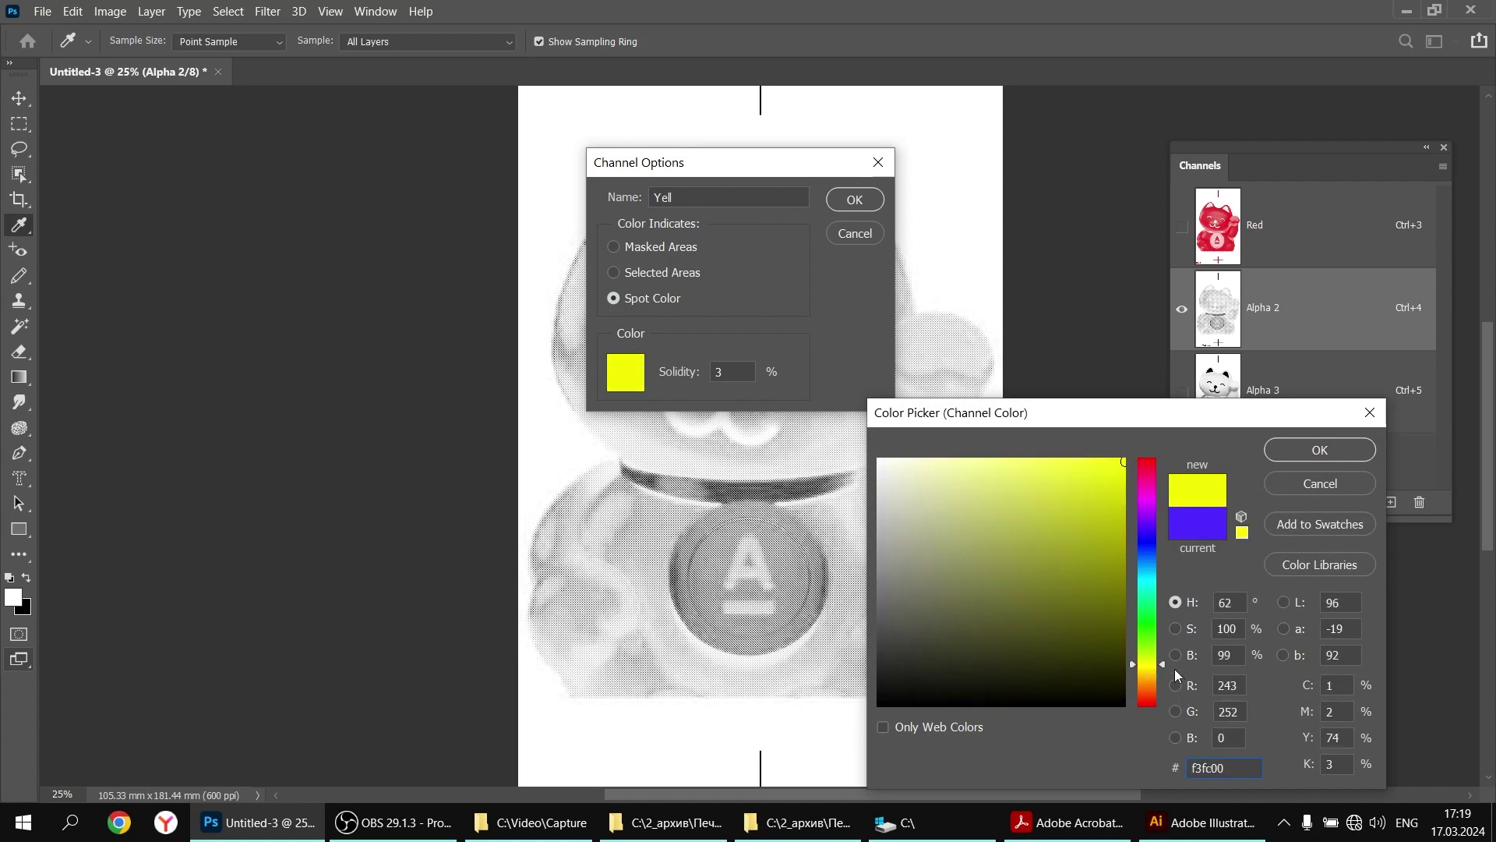
{"action": "left_click", "coordinate": [1292, 452]}
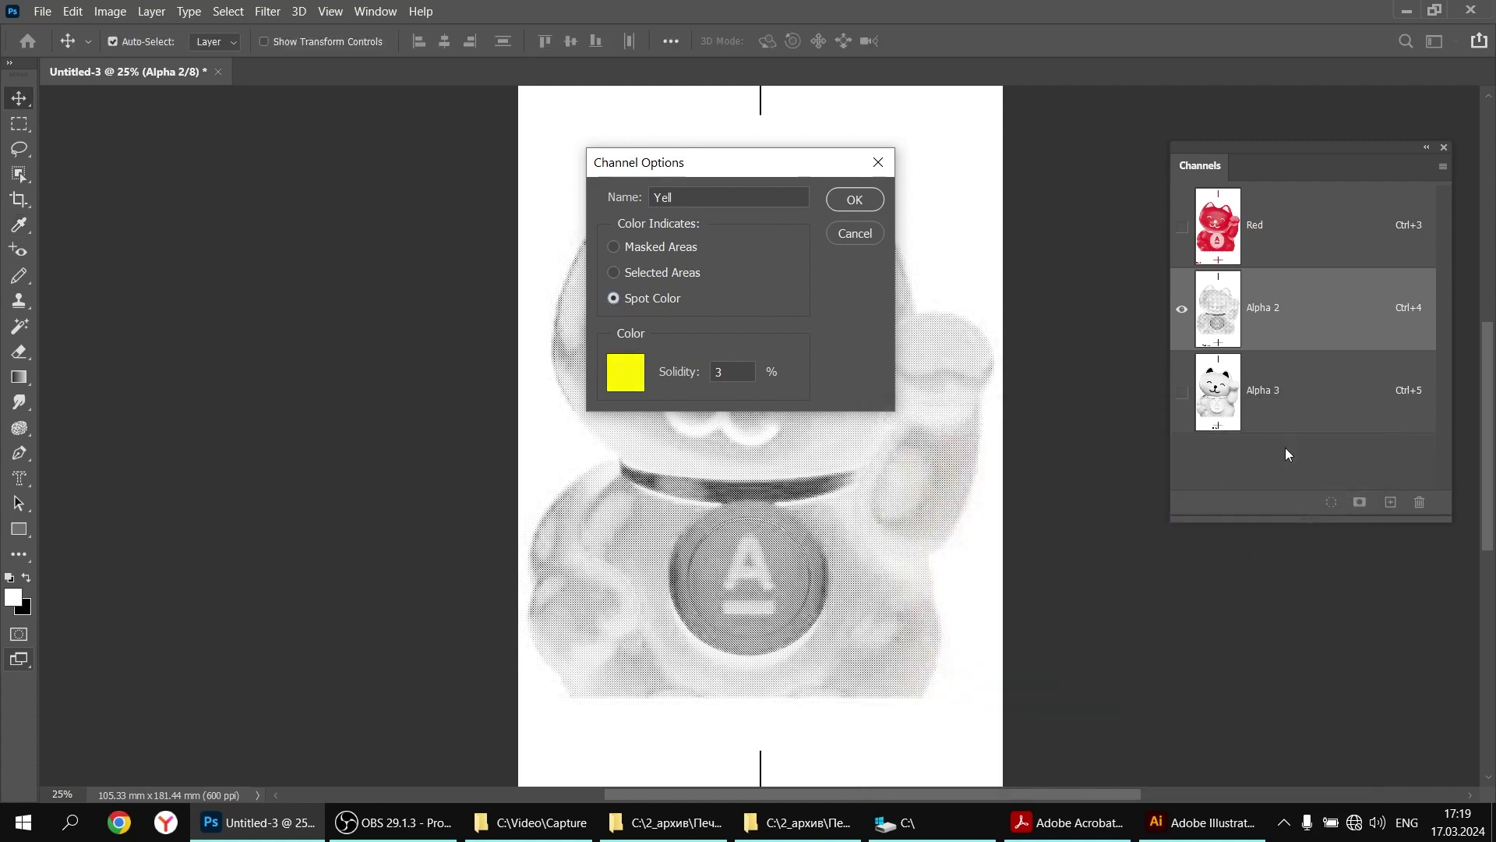
{"action": "left_click", "coordinate": [855, 201]}
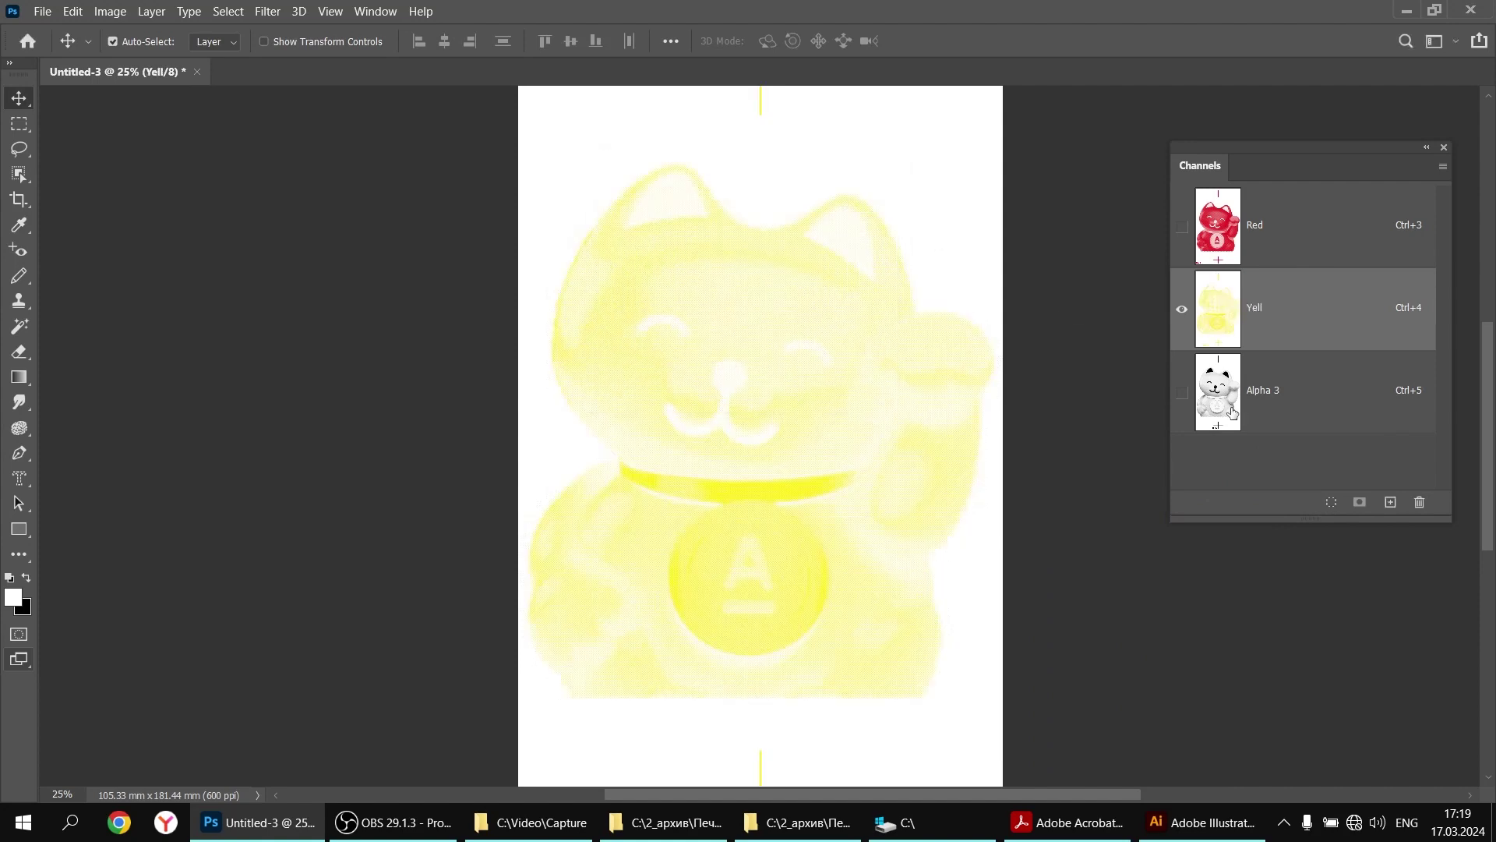
Turn the Alpha 3 channel into a spot color channel named Black with pure black as its color
{"action": "double_click", "coordinate": [1233, 411]}
{"action": "left_click", "coordinate": [658, 296]}
{"action": "left_click", "coordinate": [626, 371]}
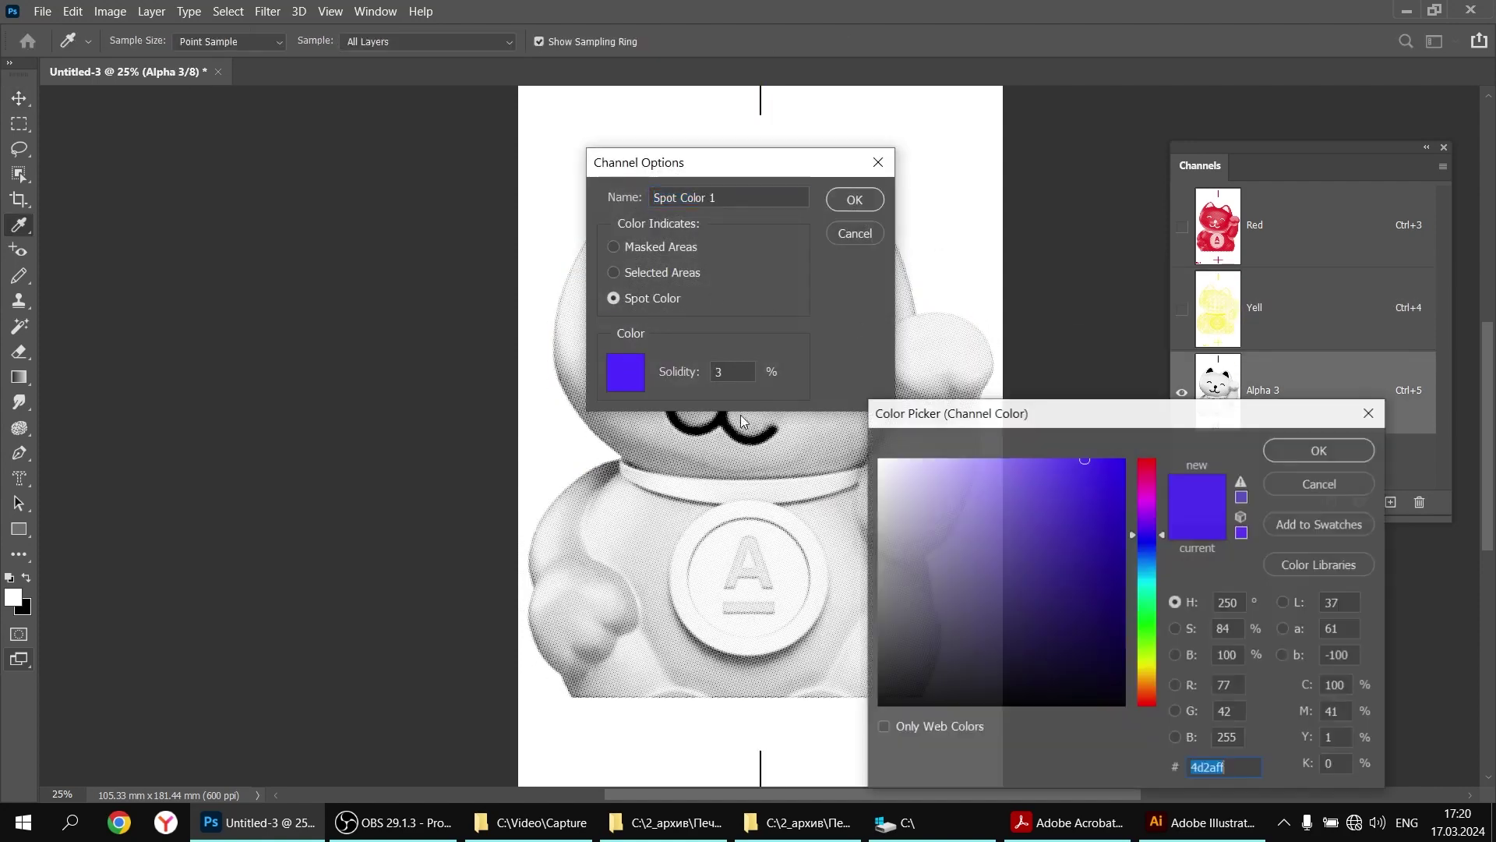
{"action": "left_click", "coordinate": [878, 704]}
{"action": "left_click", "coordinate": [1281, 455]}
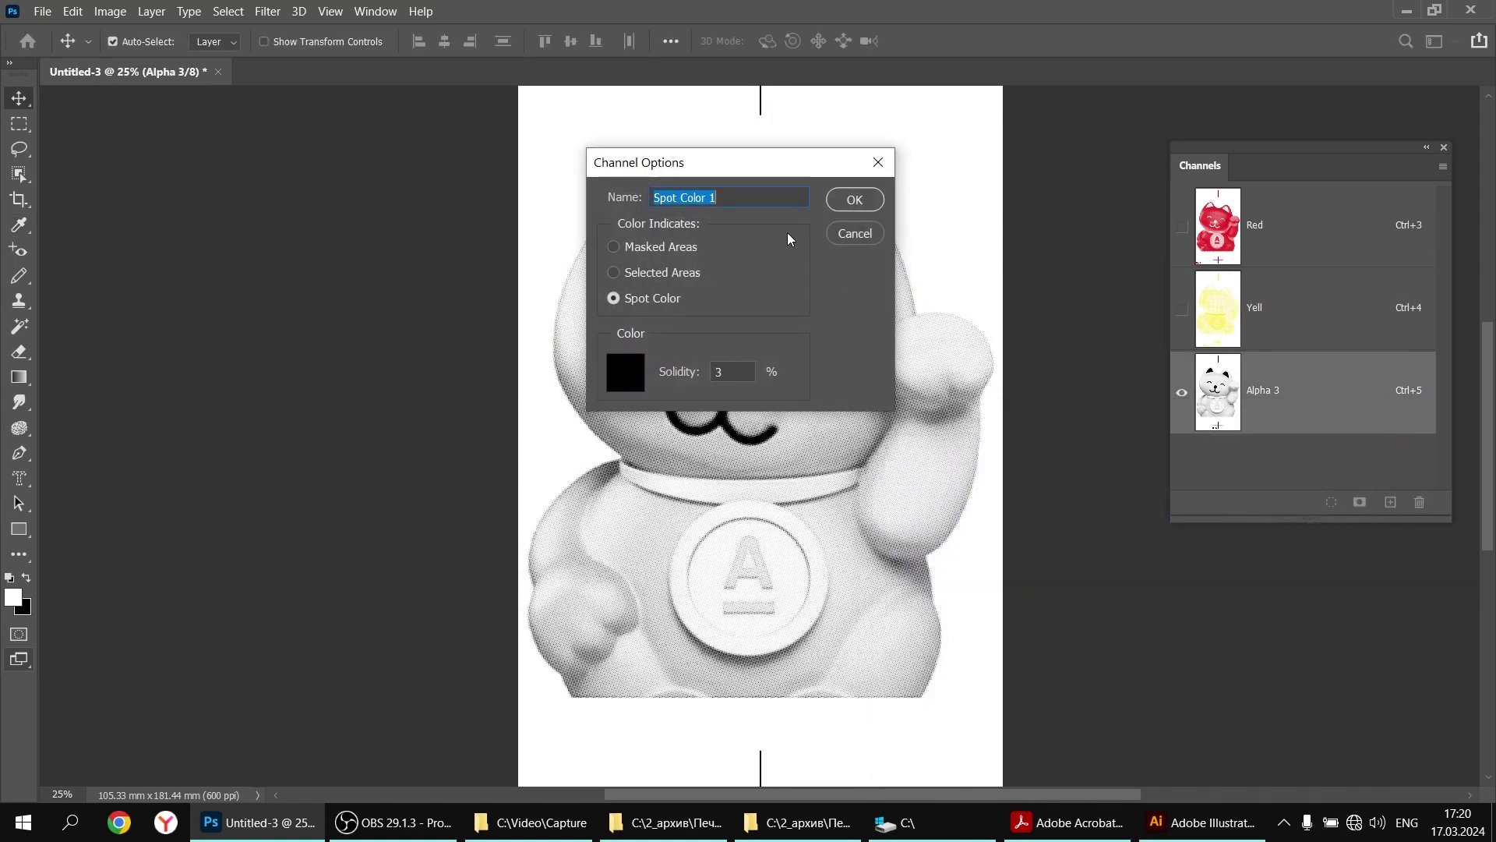
{"action": "type", "text": "Black"}
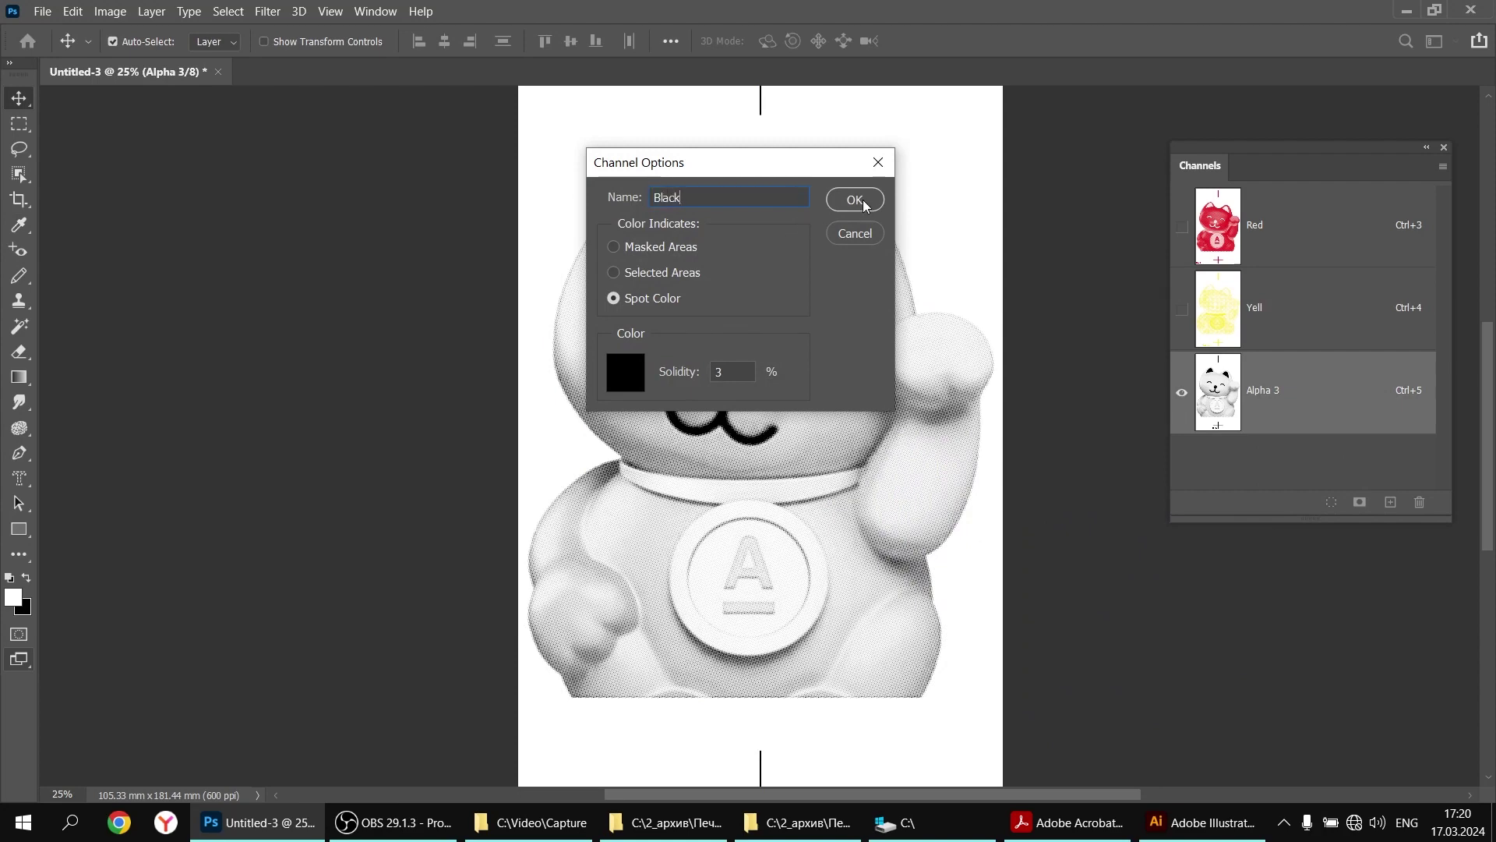
{"action": "left_click", "coordinate": [854, 199]}
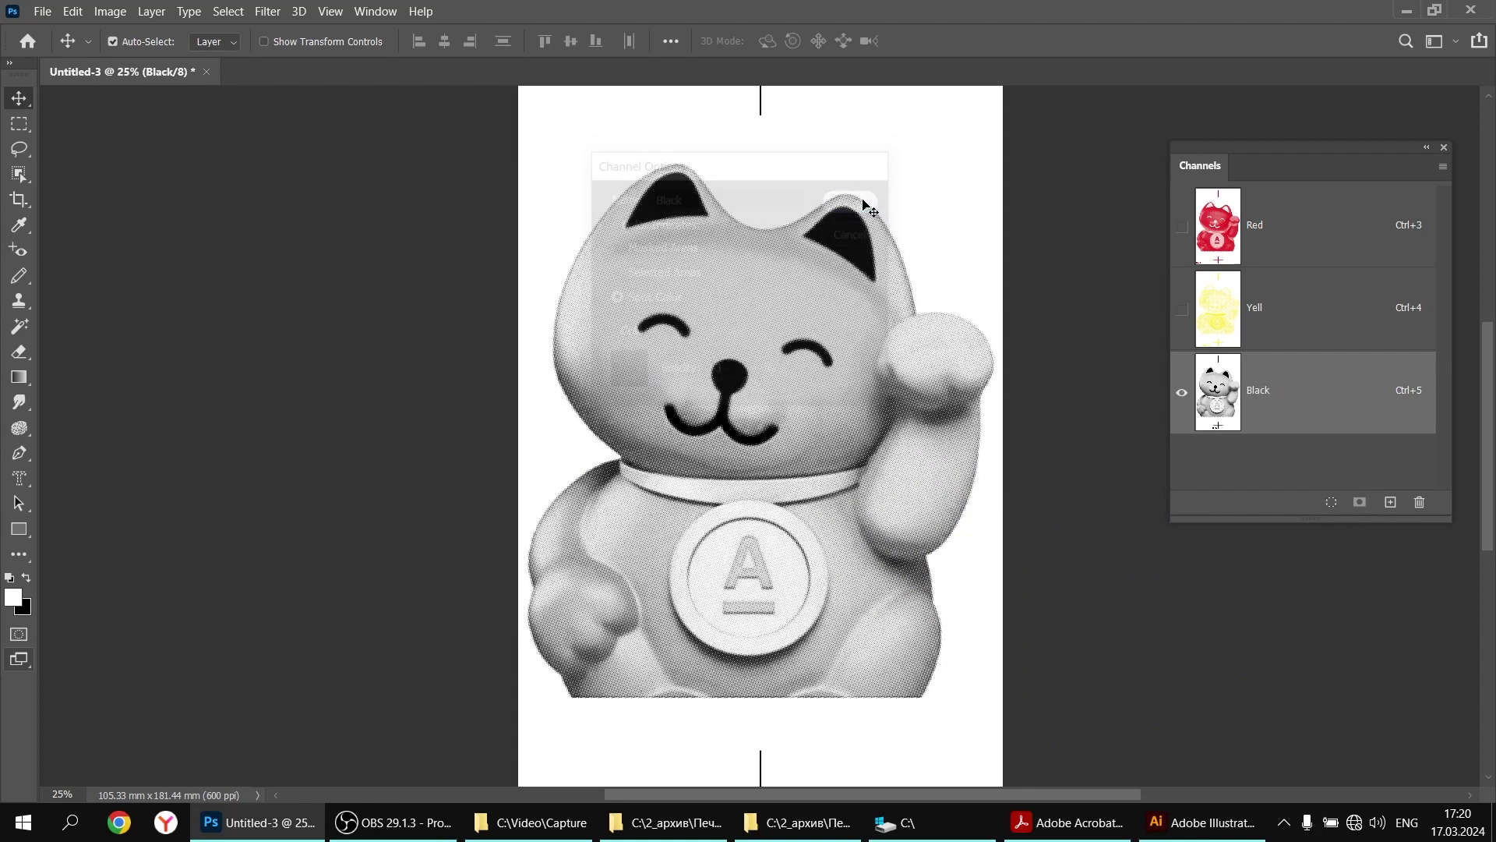
Show the Red and Yell channels together with Black and examine the combined halftone dots close up and as a whole
{"action": "left_click", "coordinate": [1183, 309]}
{"action": "left_click", "coordinate": [1182, 228]}
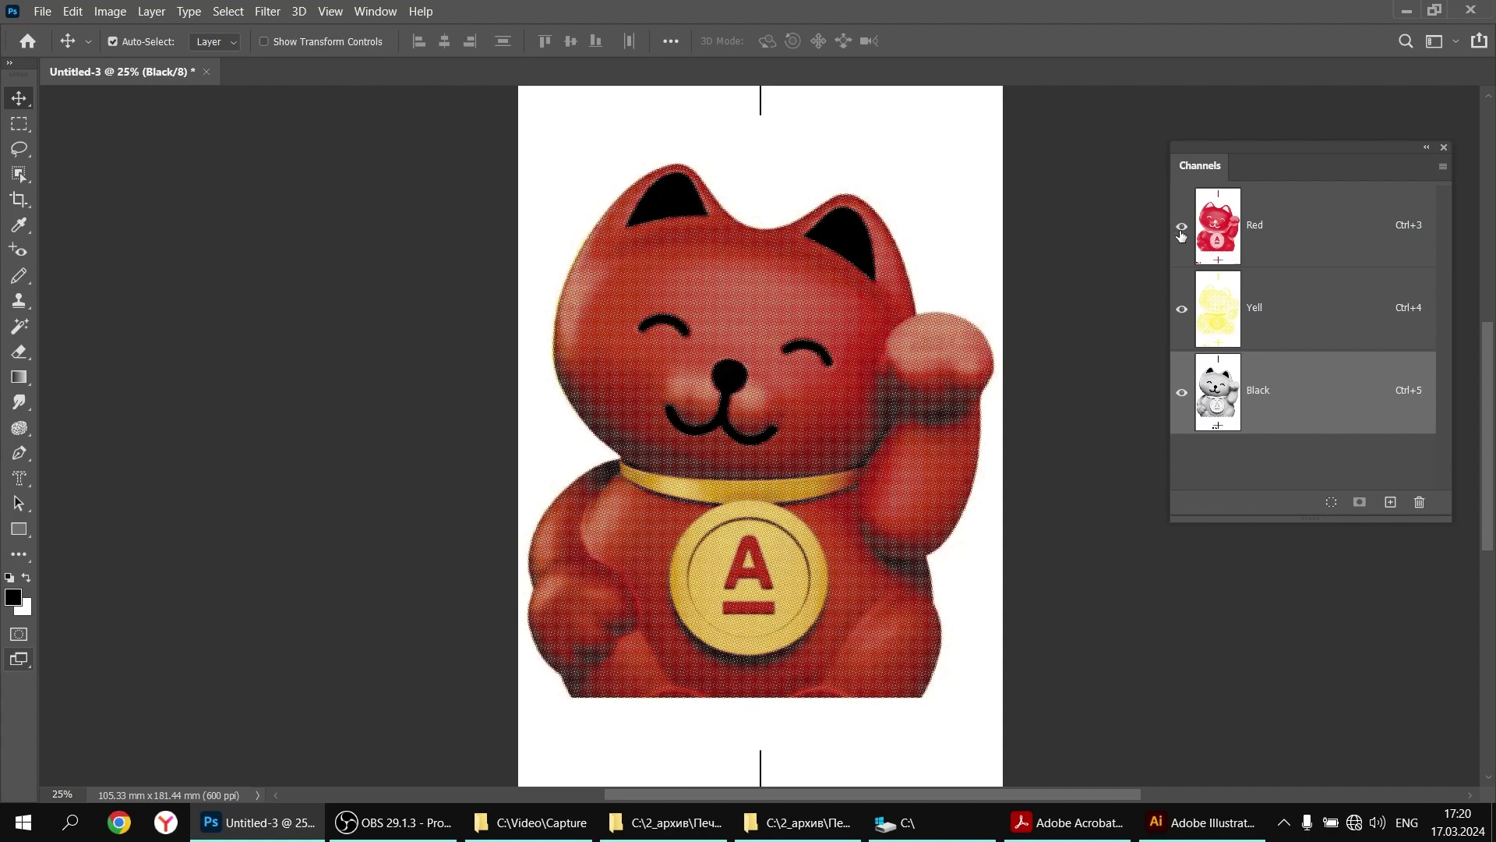
{"action": "key", "text": "ctrl+plus"}
{"action": "key", "text": "ctrl+plus"}
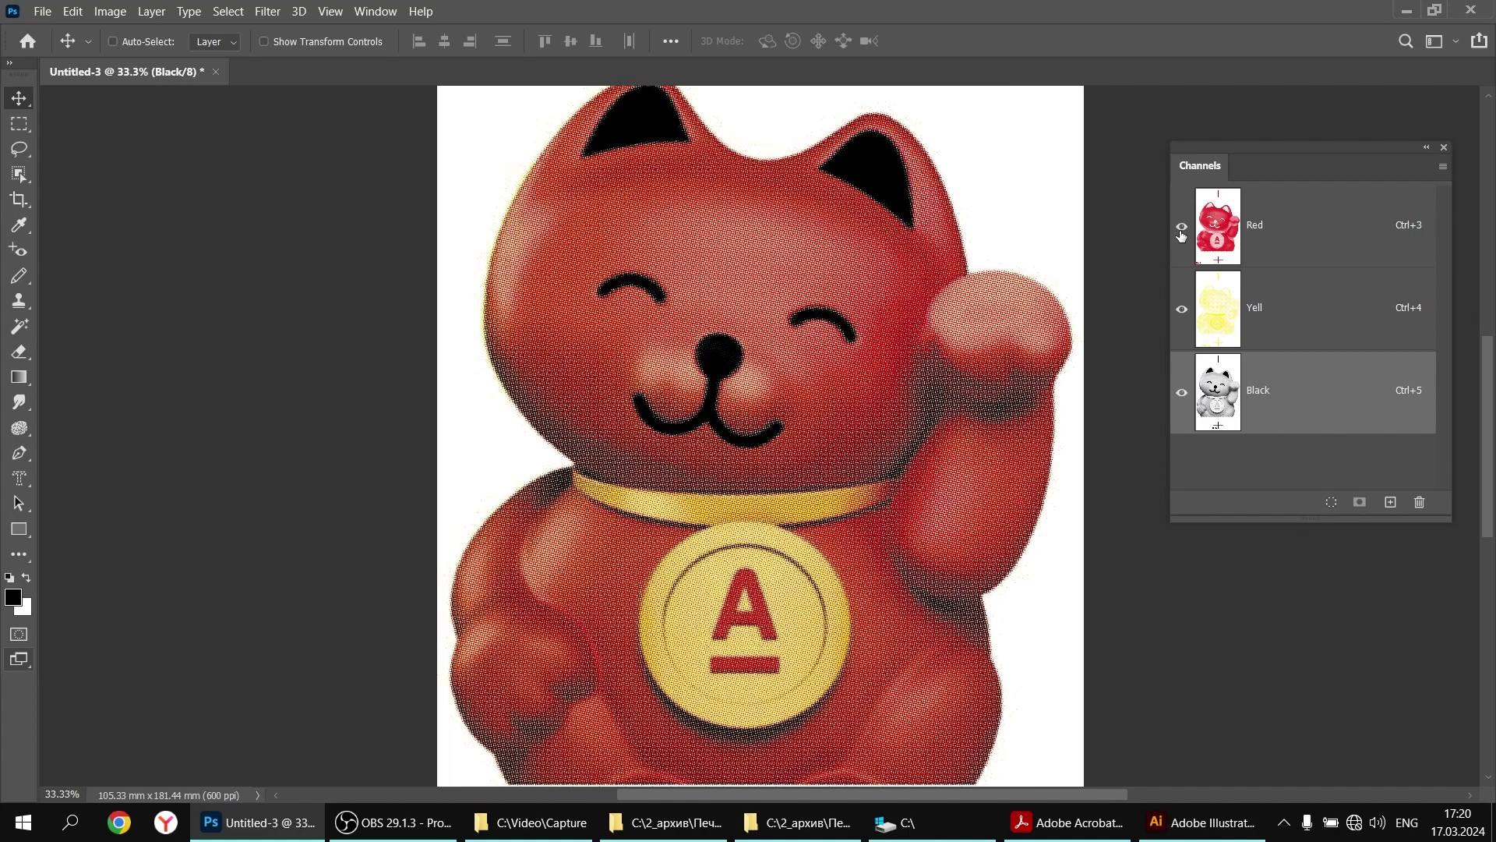
{"action": "key", "text": "ctrl+minus"}
{"action": "key", "text": "ctrl+minus"}
{"action": "key", "text": "ctrl+minus"}
{"action": "key", "text": "ctrl+minus"}
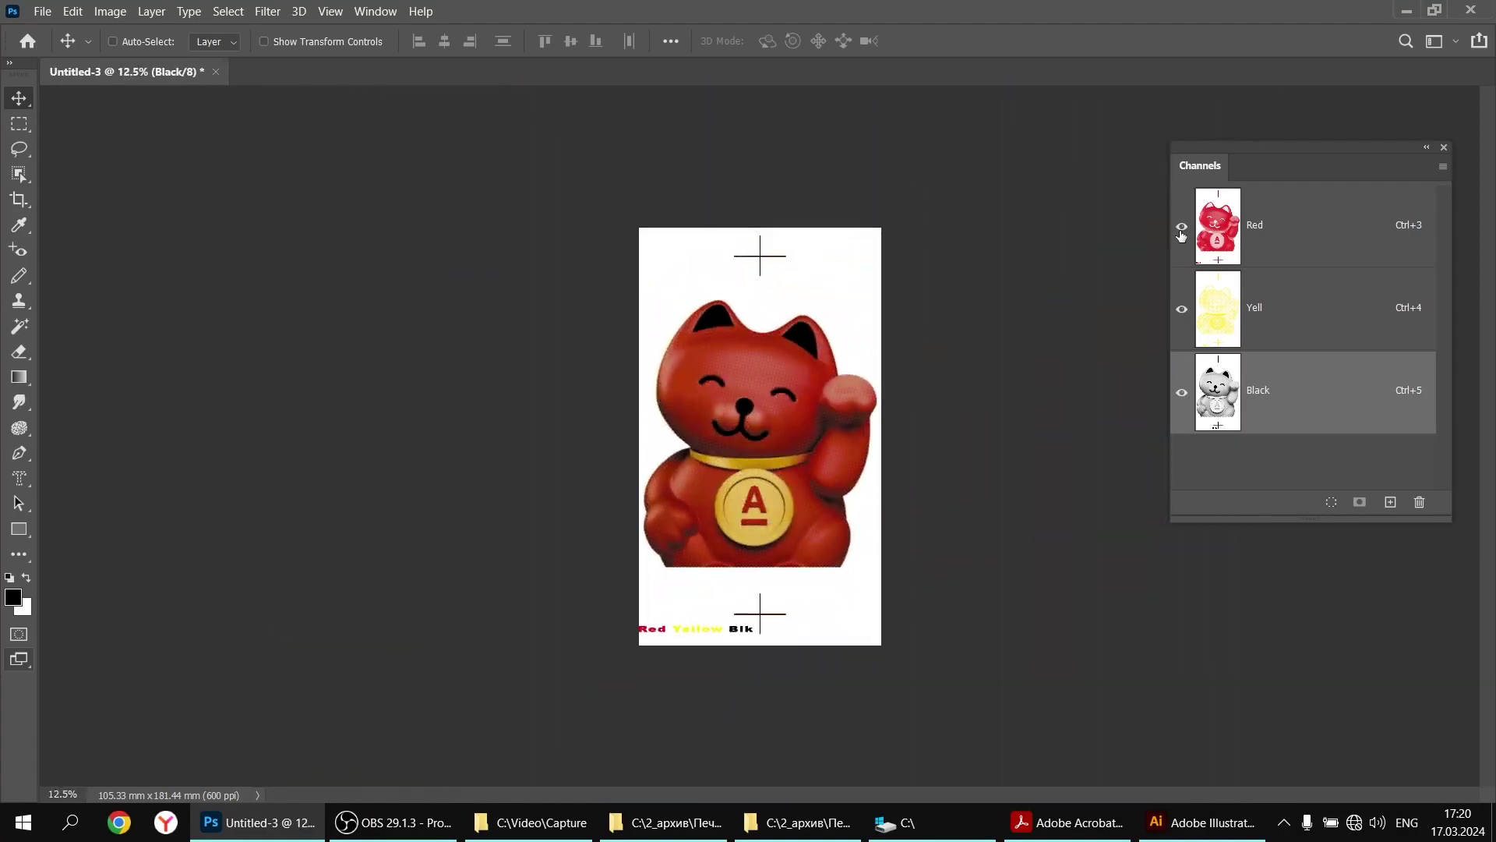
{"action": "key", "text": "ctrl+plus"}
{"action": "key", "text": "ctrl+plus"}
{"action": "key", "text": "ctrl+plus"}
{"action": "key", "text": "ctrl+plus"}
{"action": "key", "text": "ctrl+plus"}
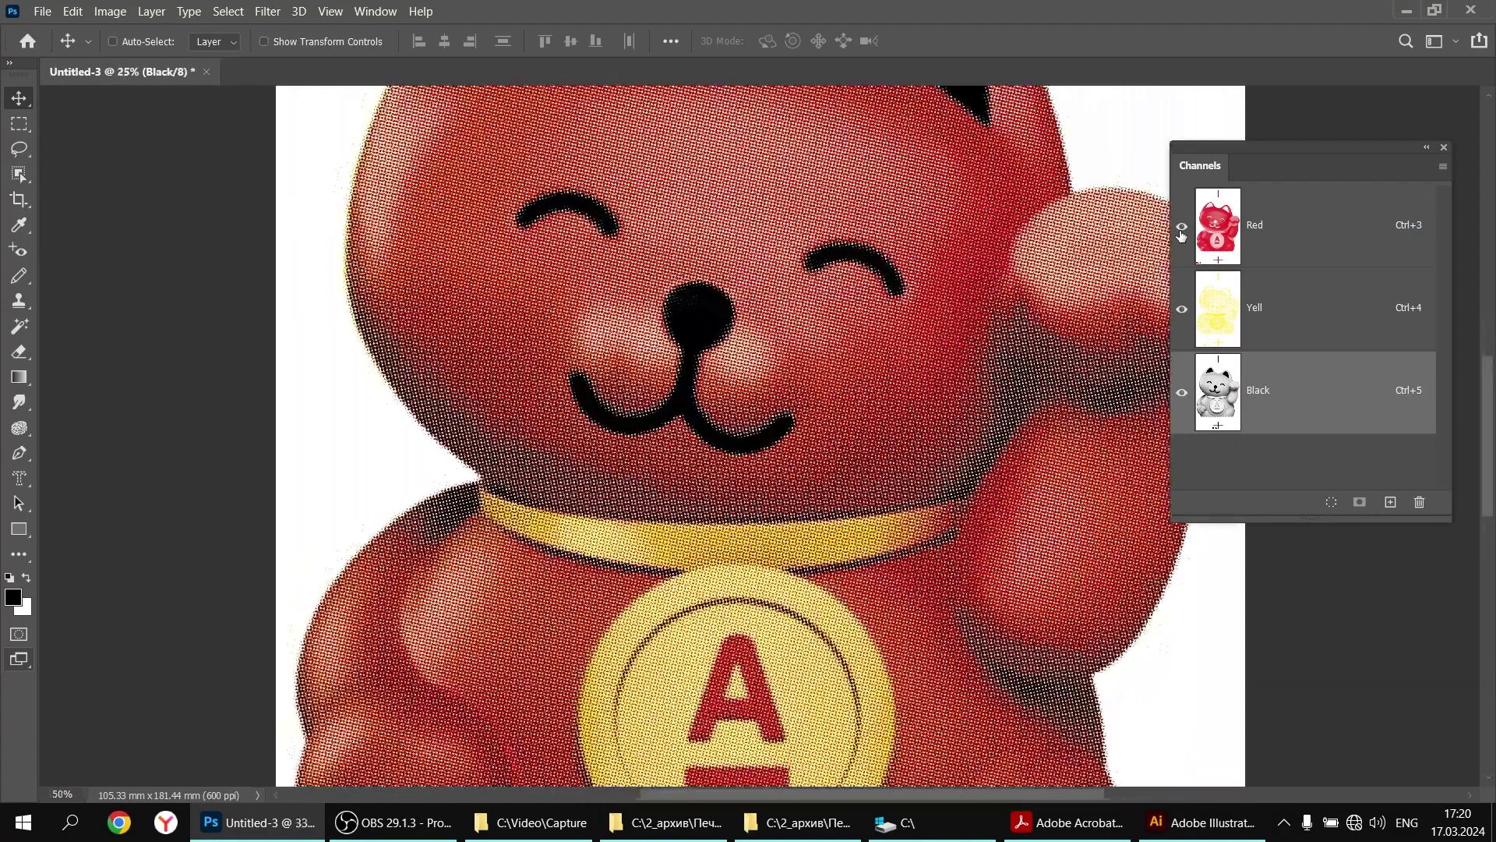
{"action": "key", "text": "ctrl+plus"}
{"action": "key", "text": "ctrl+plus"}
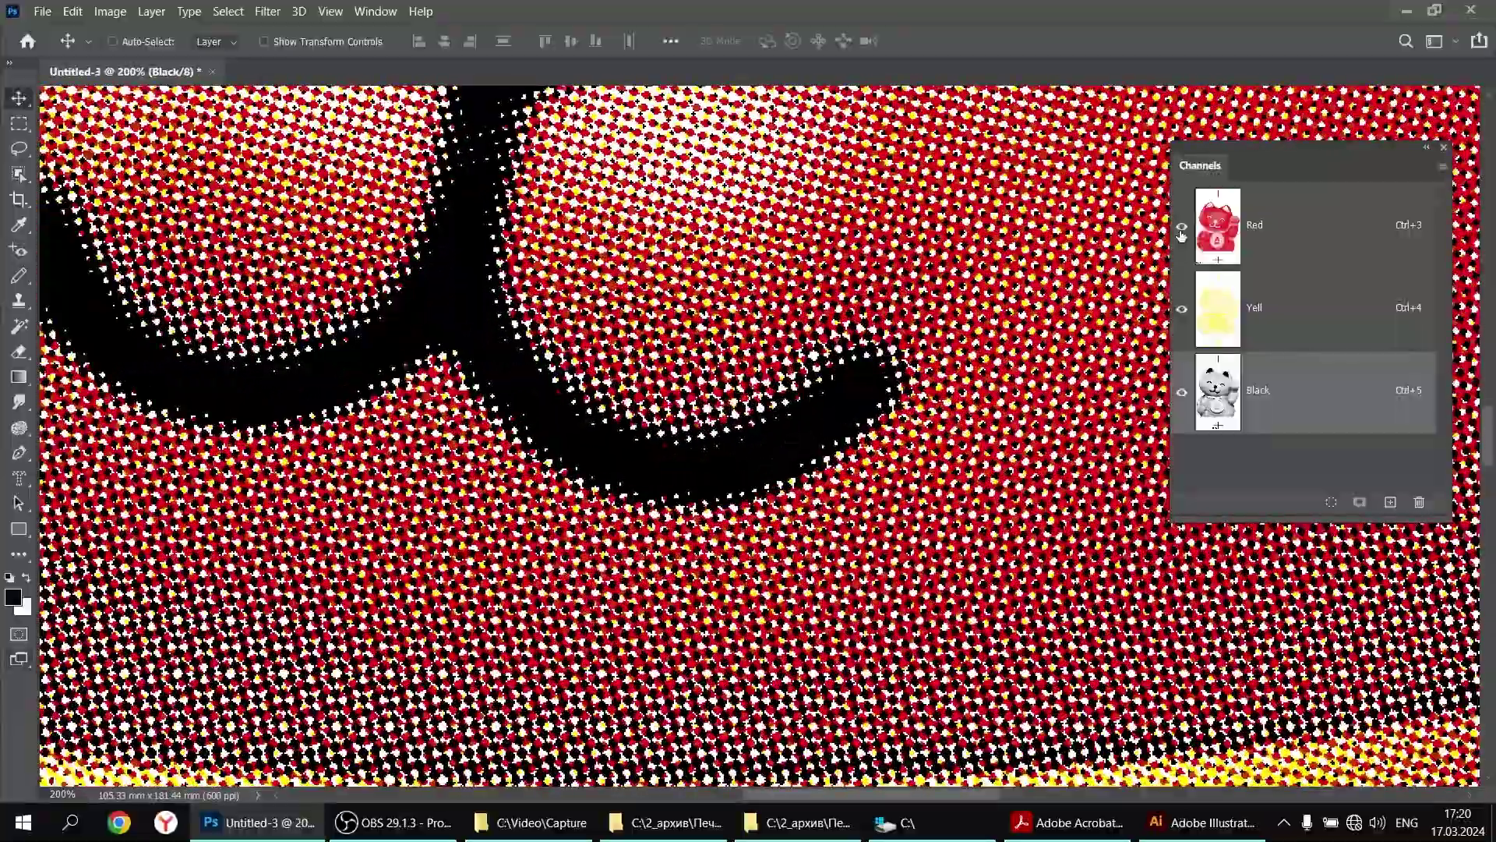
{"action": "key", "text": "ctrl+minus"}
{"action": "key", "text": "ctrl+minus"}
{"action": "key", "text": "ctrl+minus"}
{"action": "key", "text": "ctrl+minus"}
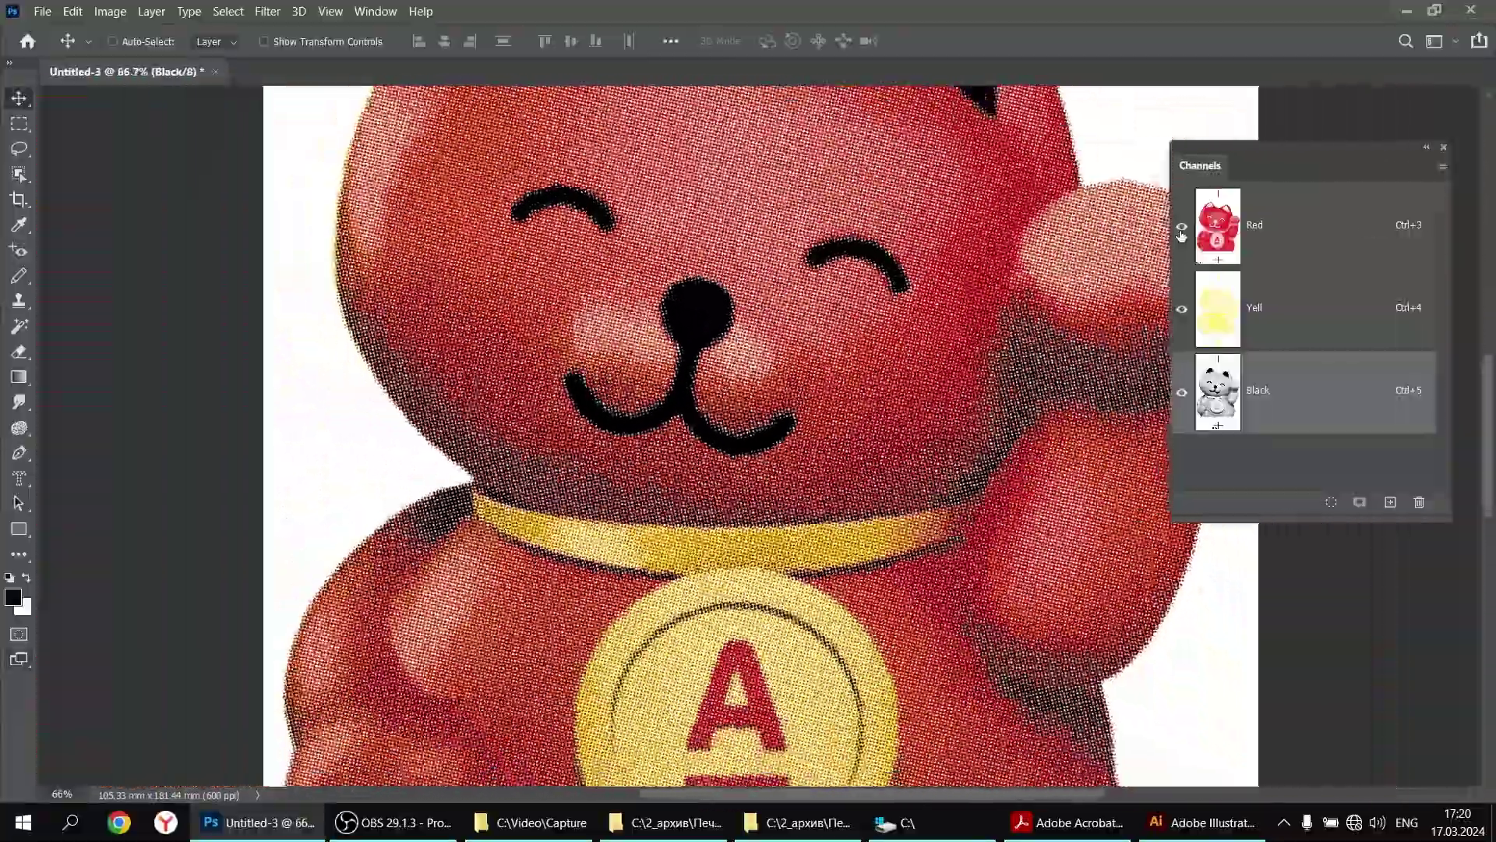
{"action": "key", "text": "ctrl+plus"}
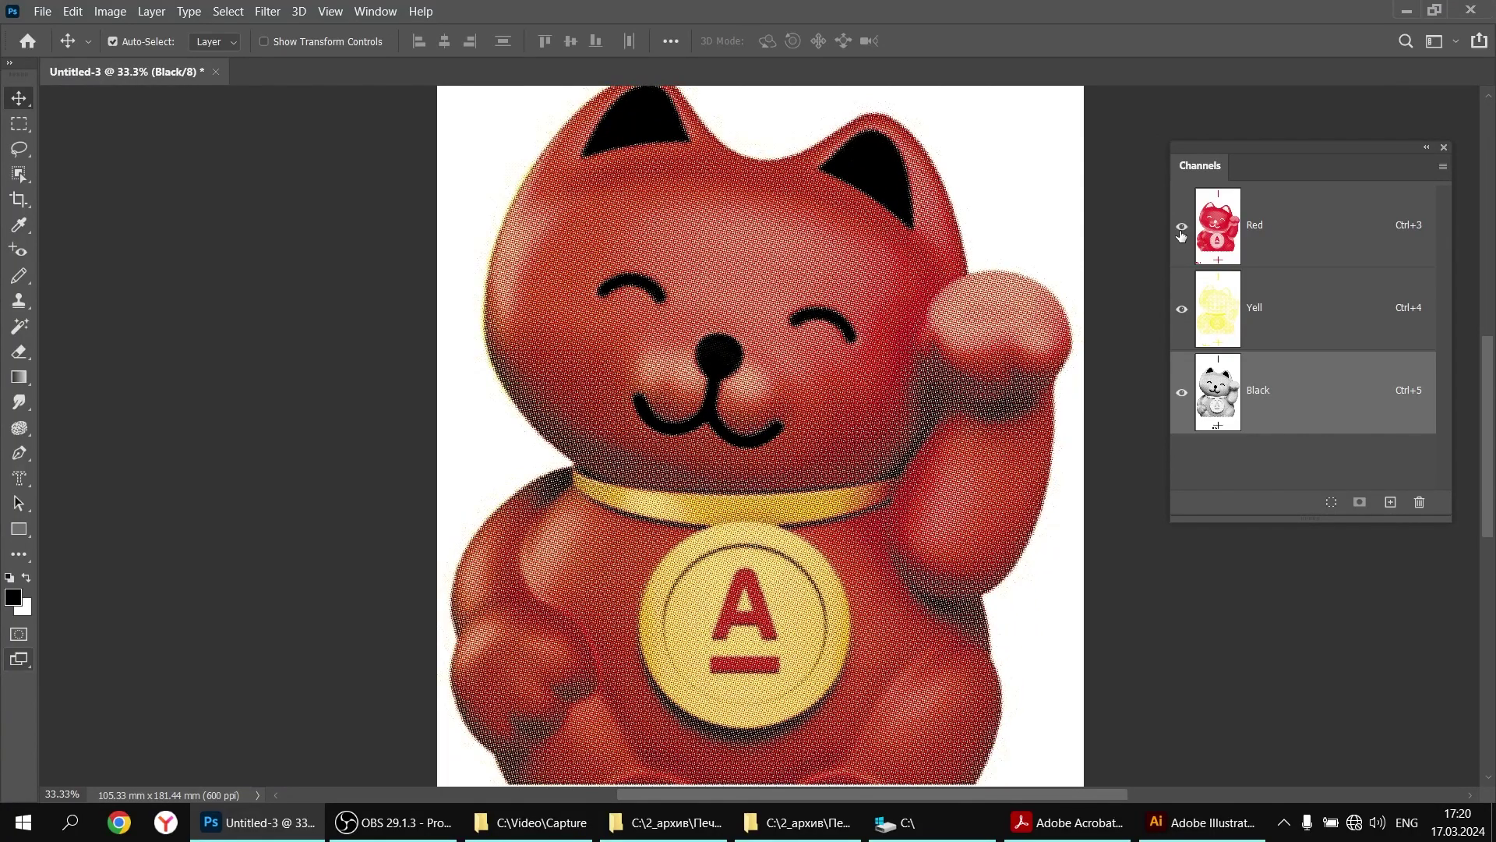
{"action": "key", "text": "ctrl+minus"}
{"action": "key", "text": "ctrl+minus"}
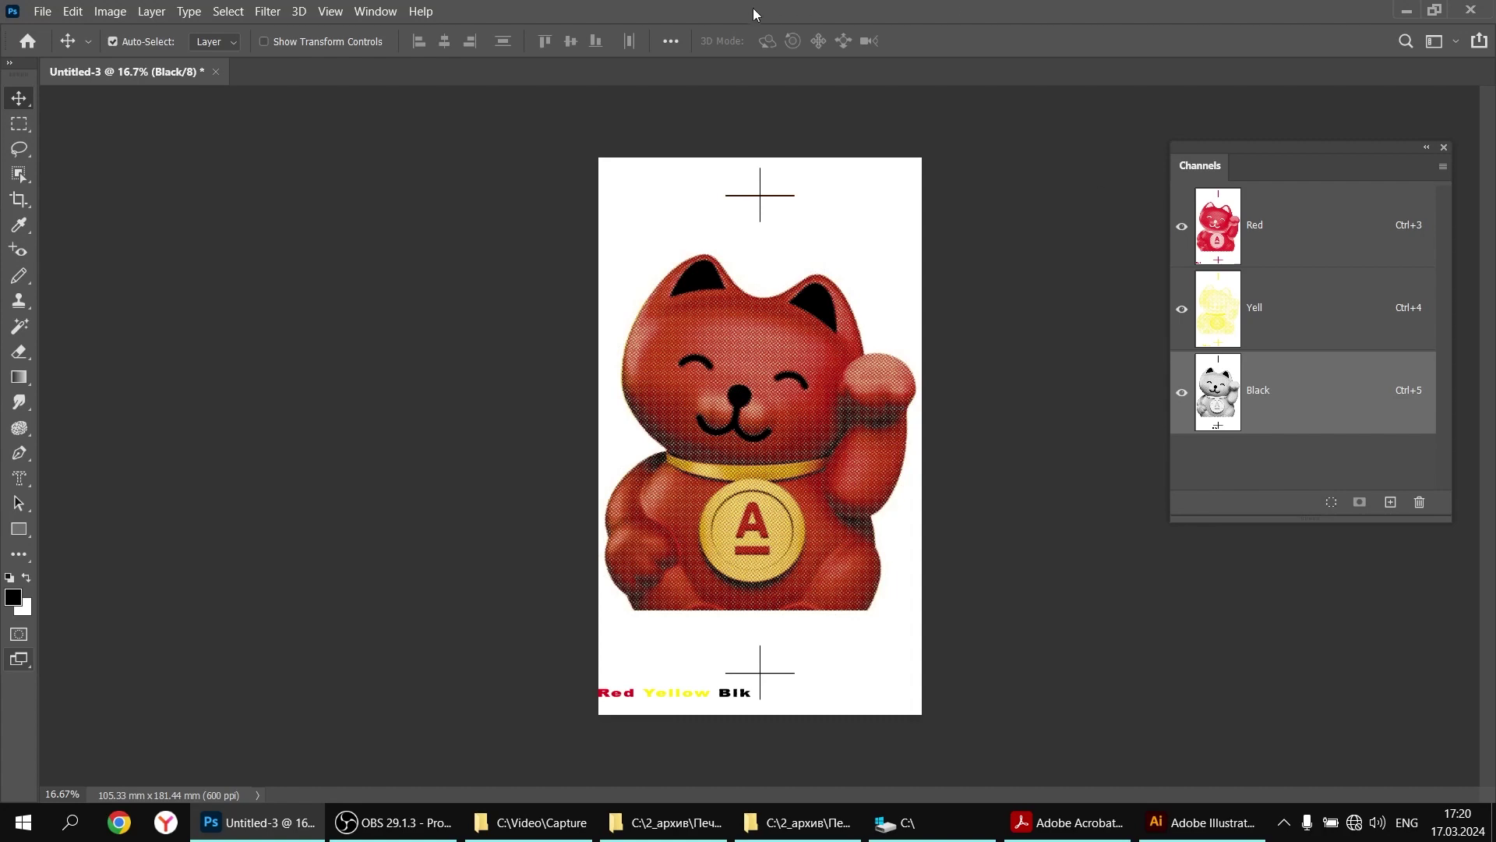
Save the merged document as CatAssy.psd in the Цветоделение folder, in Photoshop format with spot colors included
{"action": "left_click", "coordinate": [45, 12]}
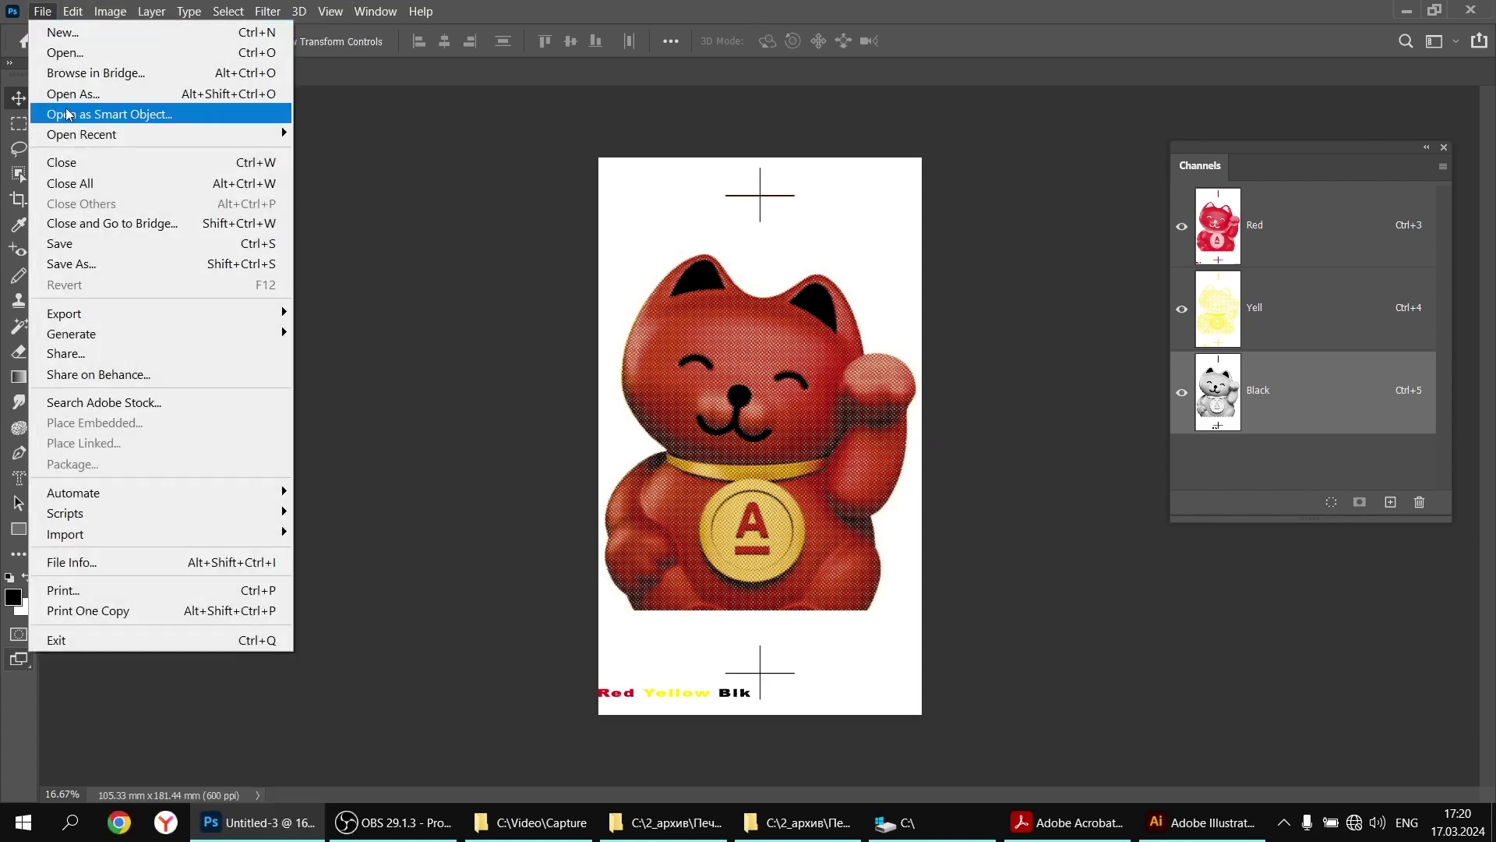
{"action": "left_click", "coordinate": [107, 265]}
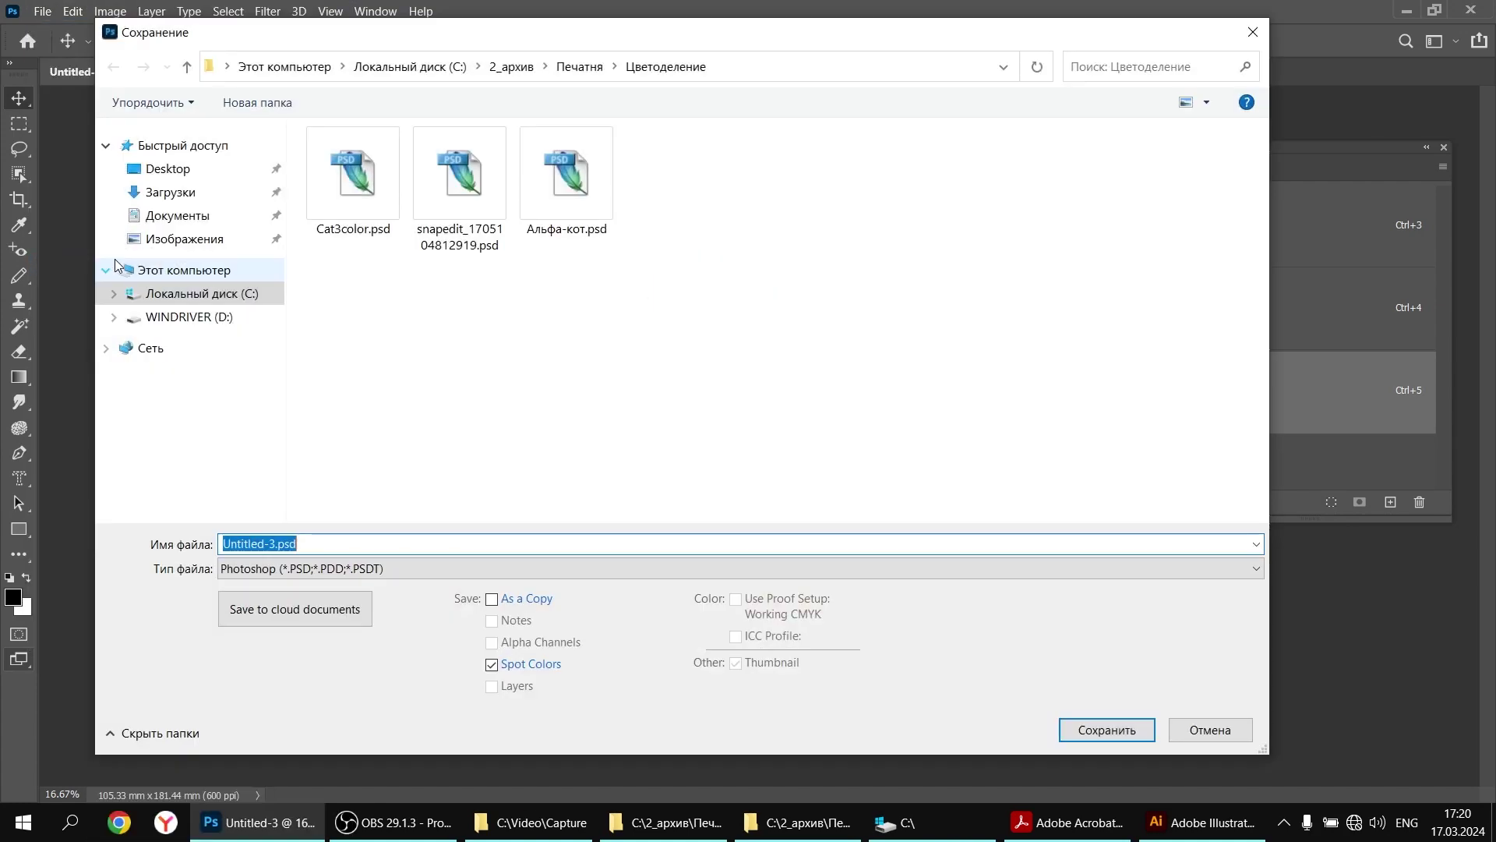
{"action": "left_click", "coordinate": [353, 175]}
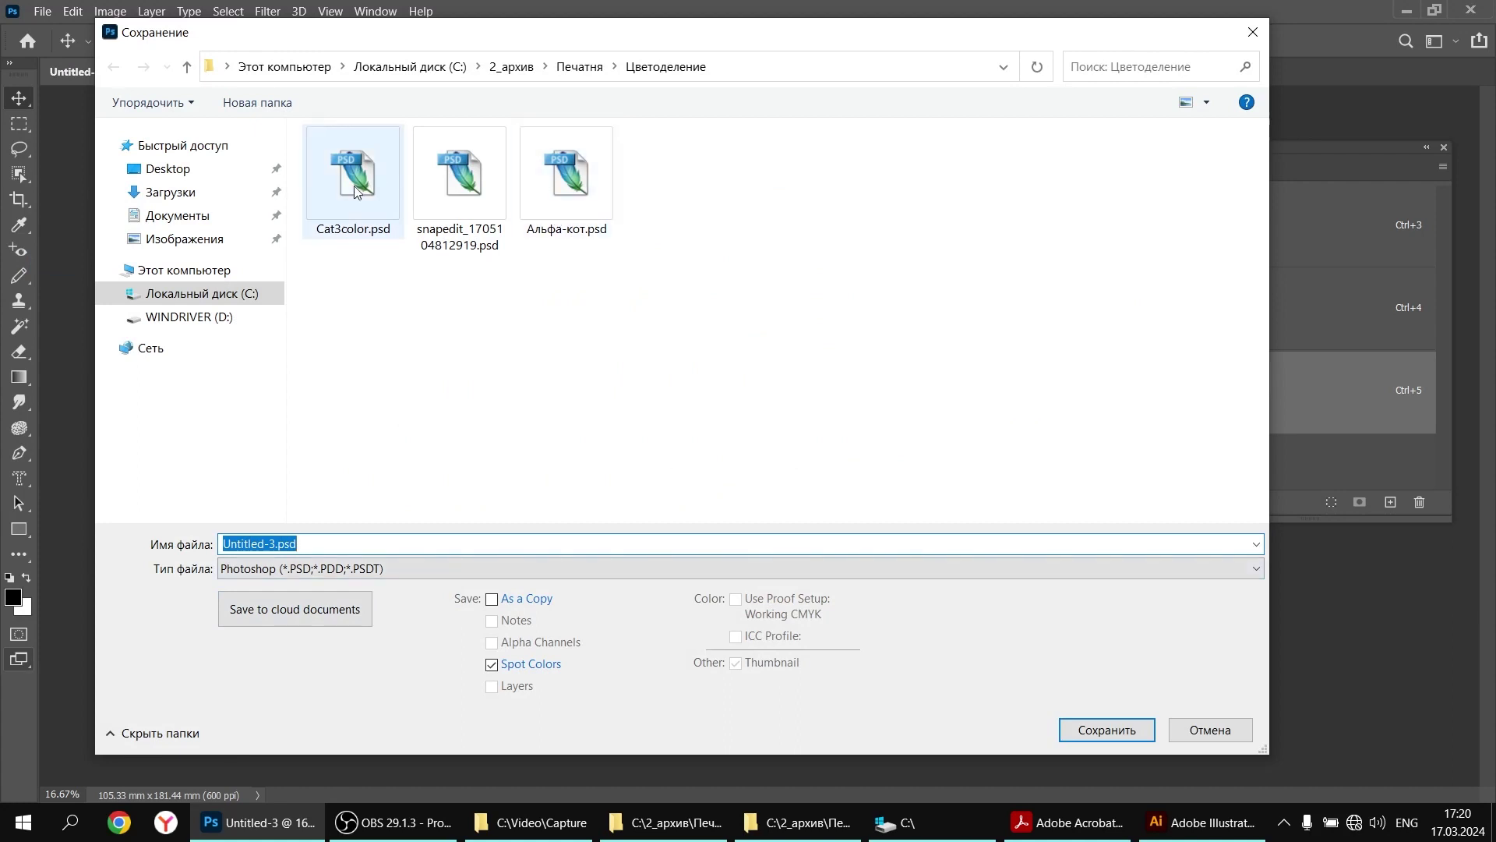
{"action": "left_click", "coordinate": [272, 545]}
{"action": "left_click", "coordinate": [272, 544]}
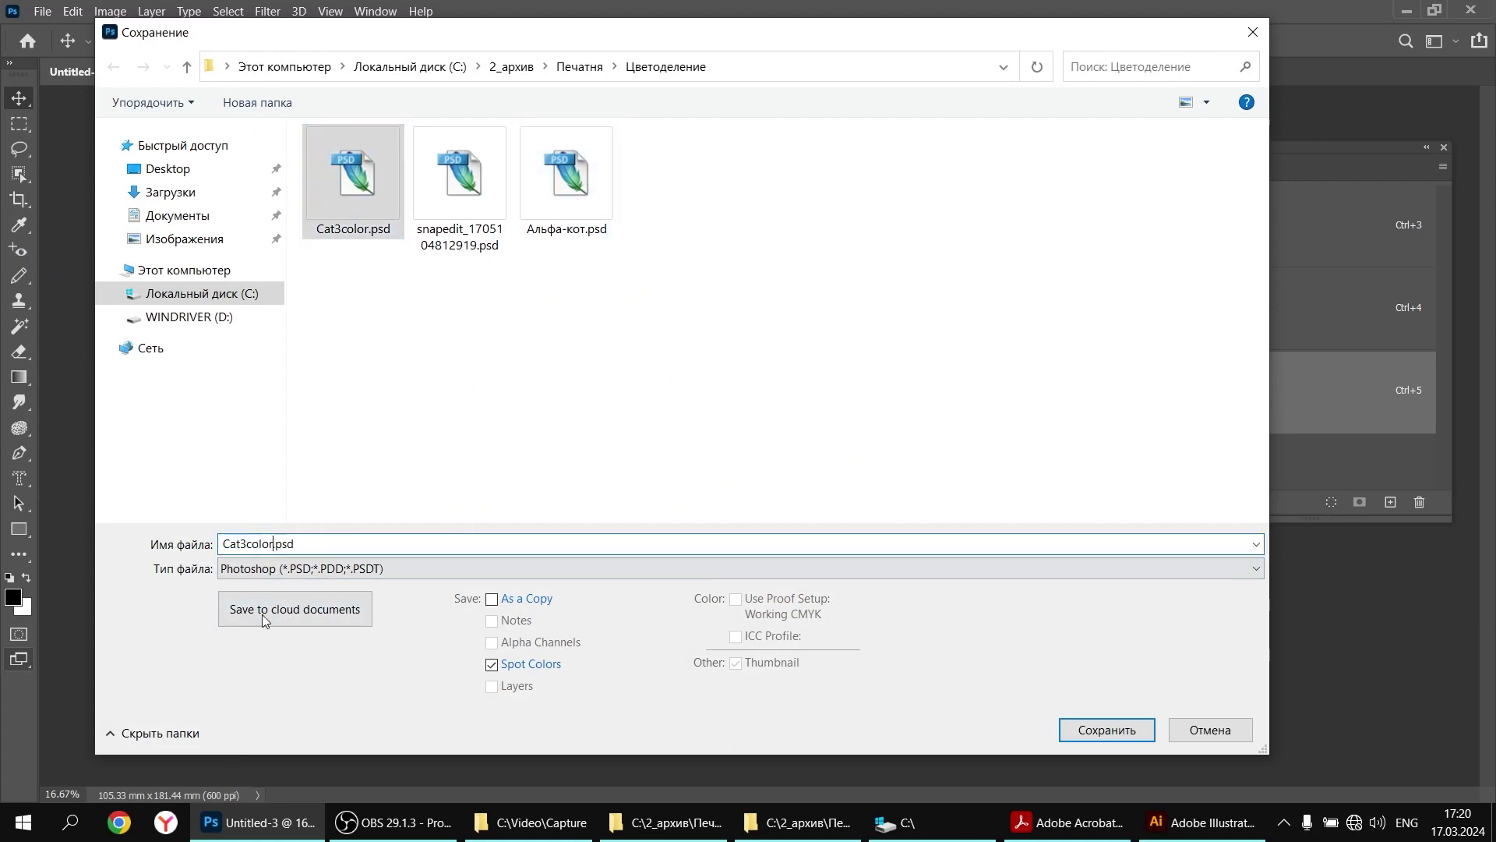
{"action": "key", "text": "BackSpace"}
{"action": "key", "text": "BackSpace"}
{"action": "key", "text": "BackSpace"}
{"action": "key", "text": "BackSpace"}
{"action": "key", "text": "BackSpace"}
{"action": "key", "text": "BackSpace"}
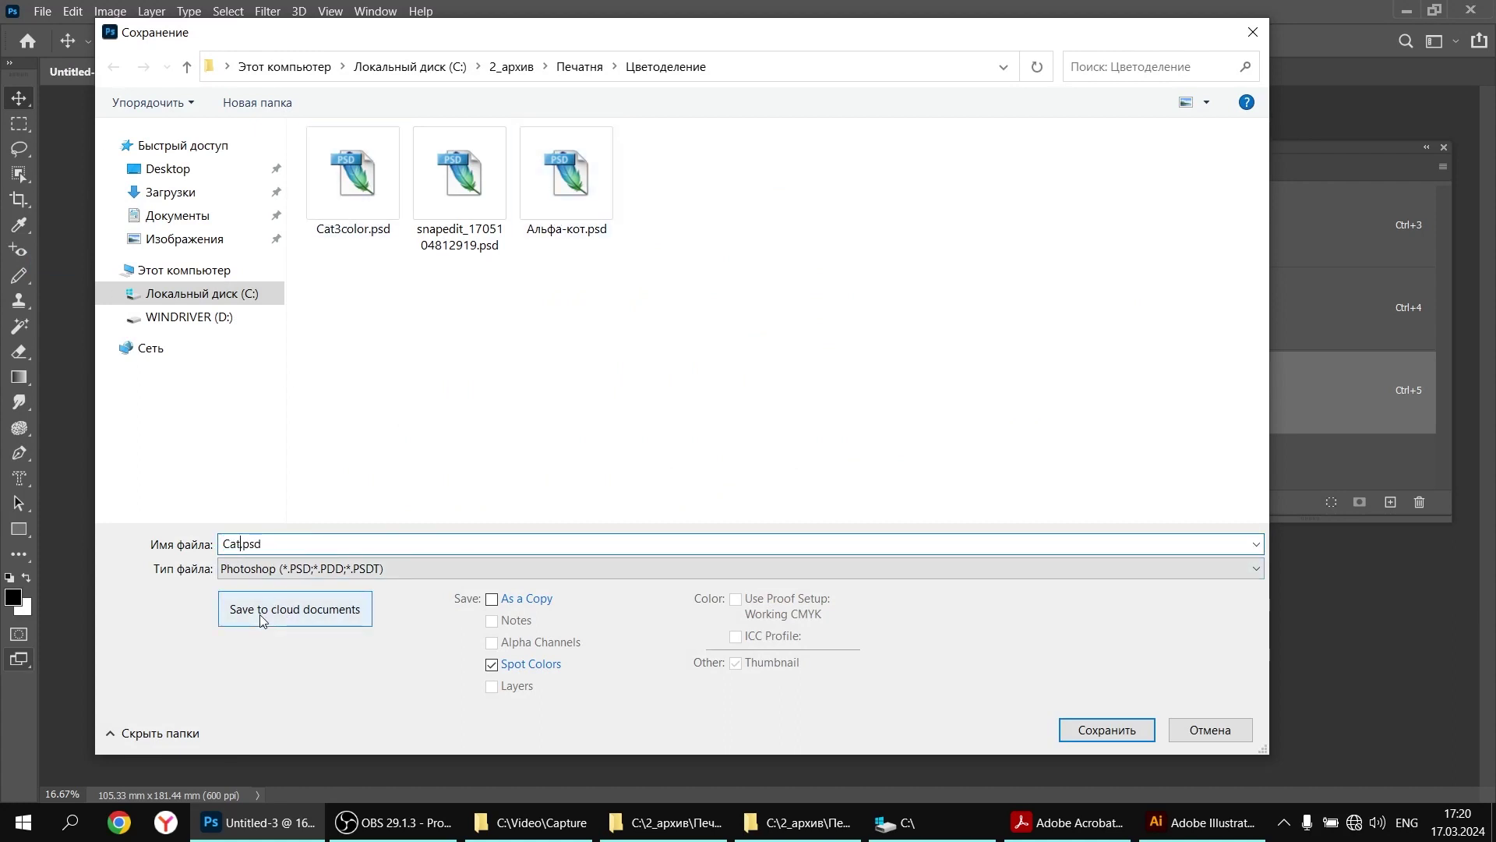
{"action": "type", "text": "Assy"}
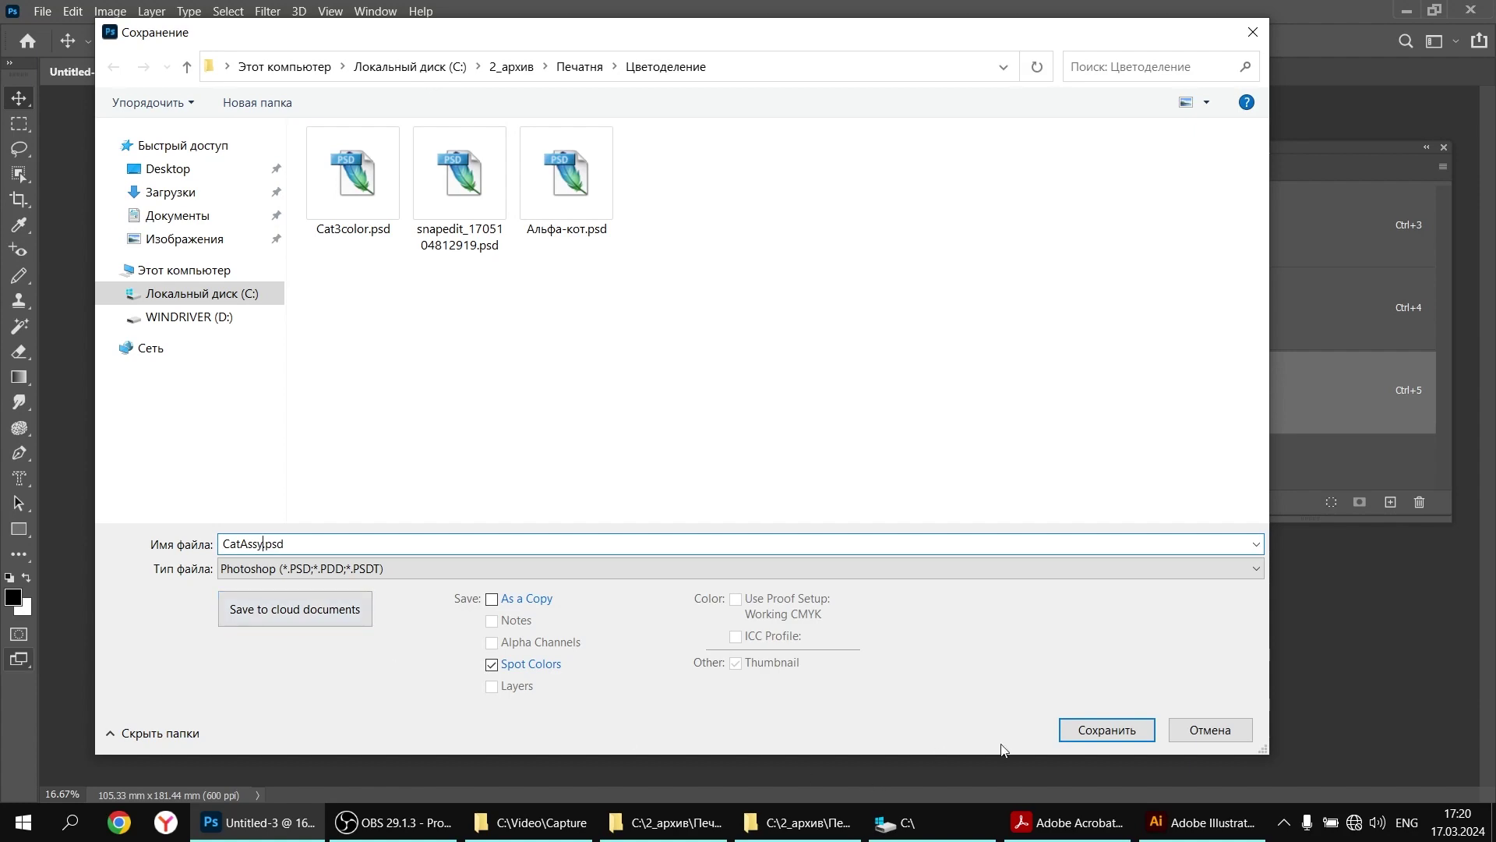
{"action": "left_click", "coordinate": [1100, 733]}
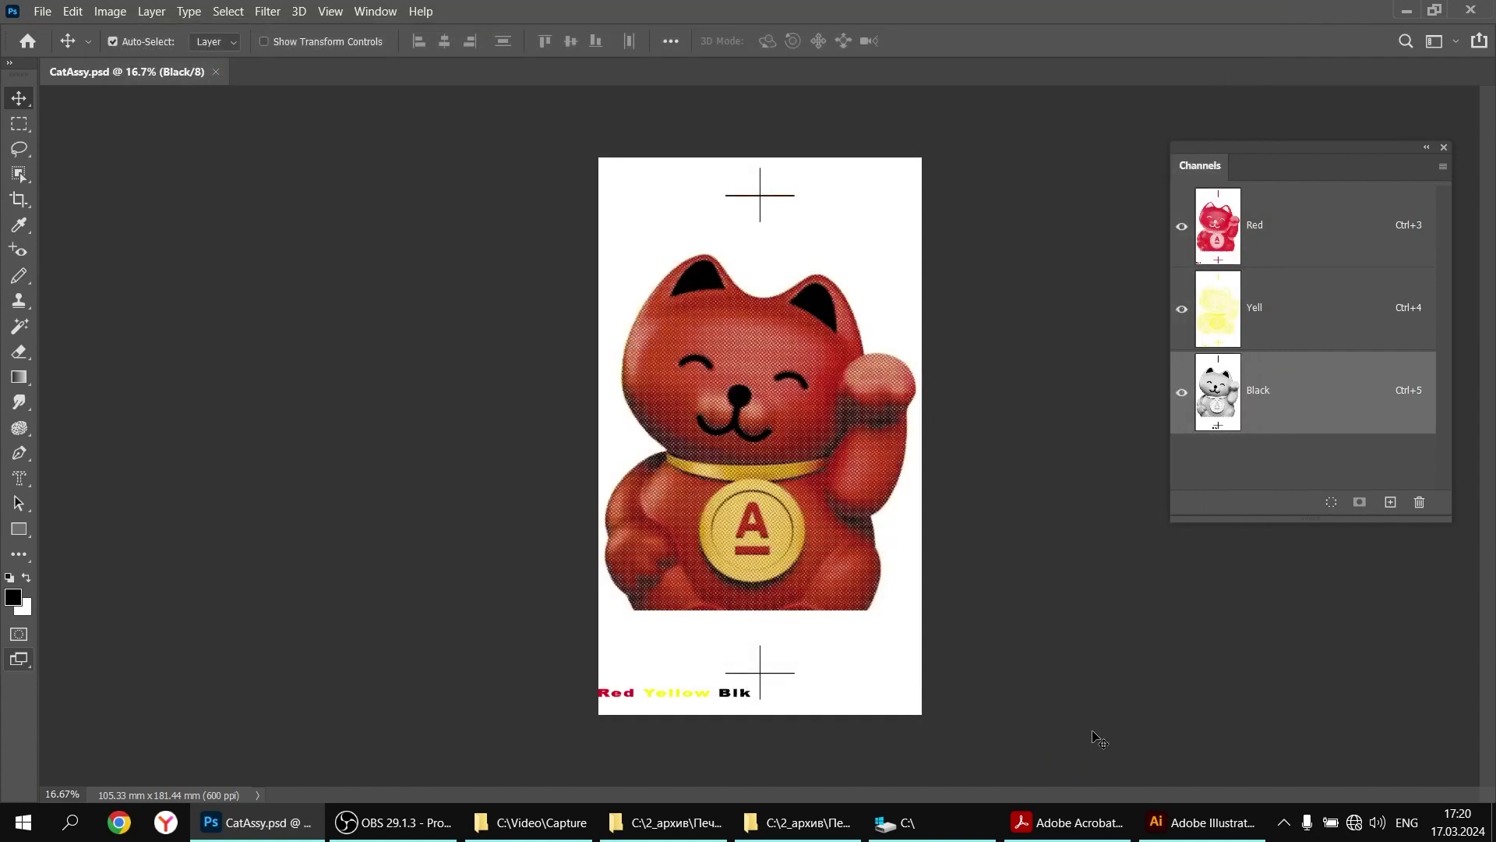